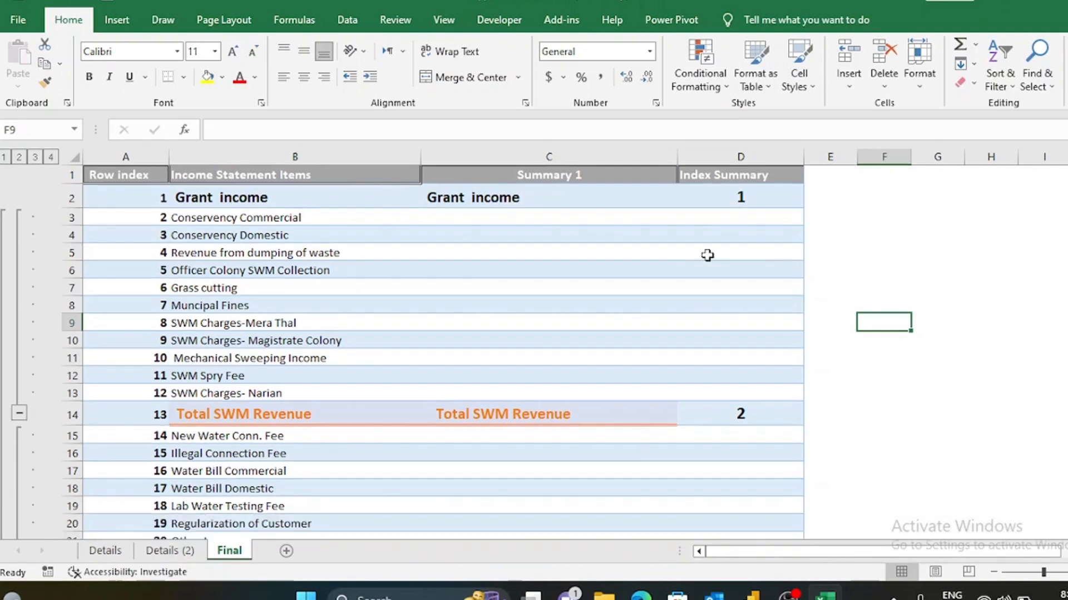
Examine the income statement items, subtotal rows and summary index numbers throughout the Final sheet.
scroll(707, 255, down, 6)
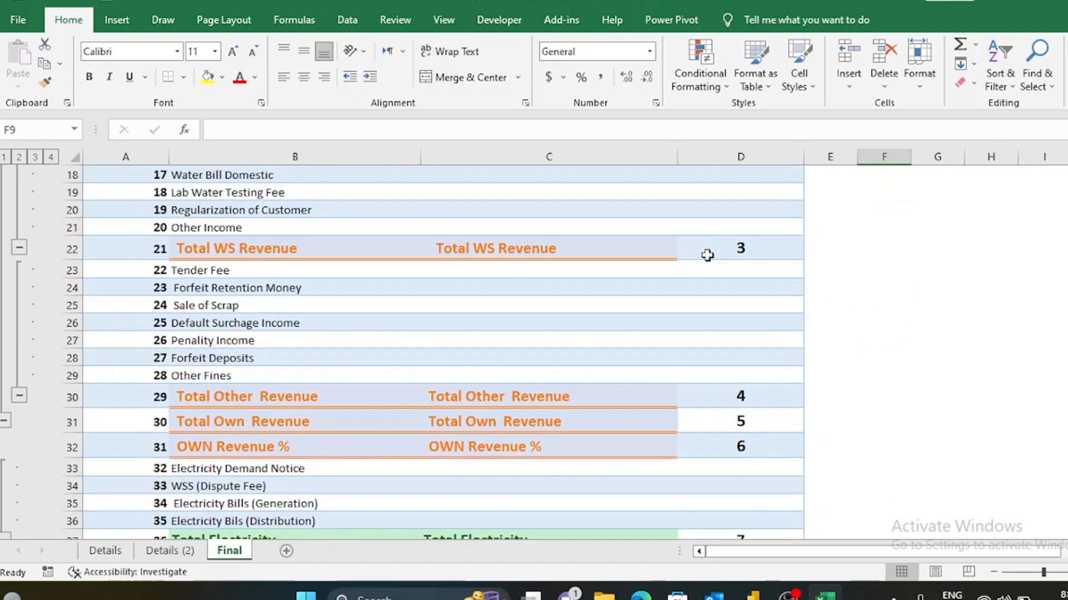
scroll(708, 255, down, 10)
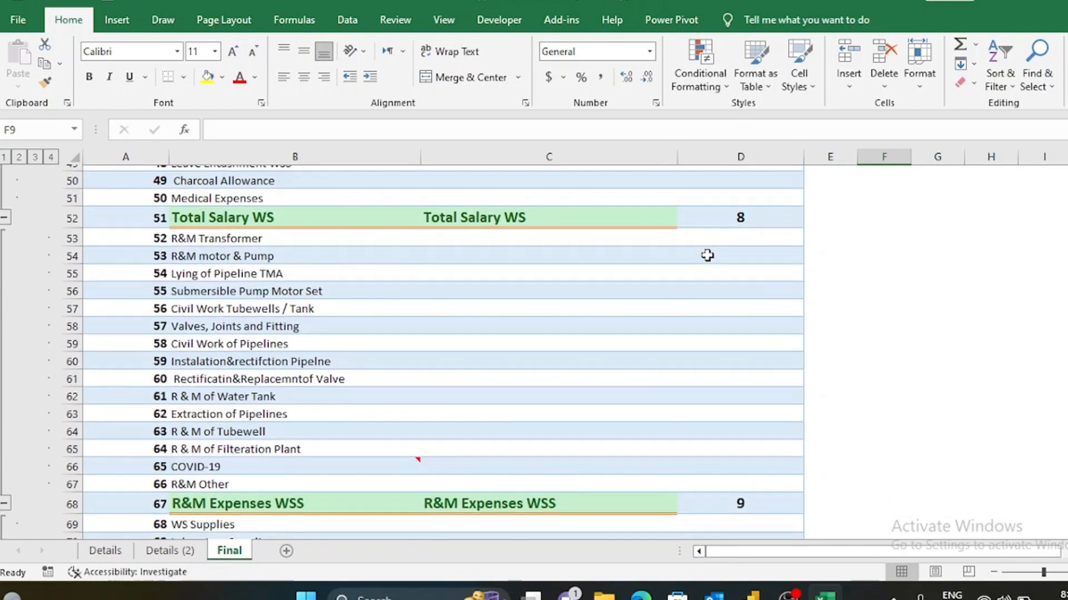
scroll(707, 255, down, 1)
scroll(643, 374, down, 14)
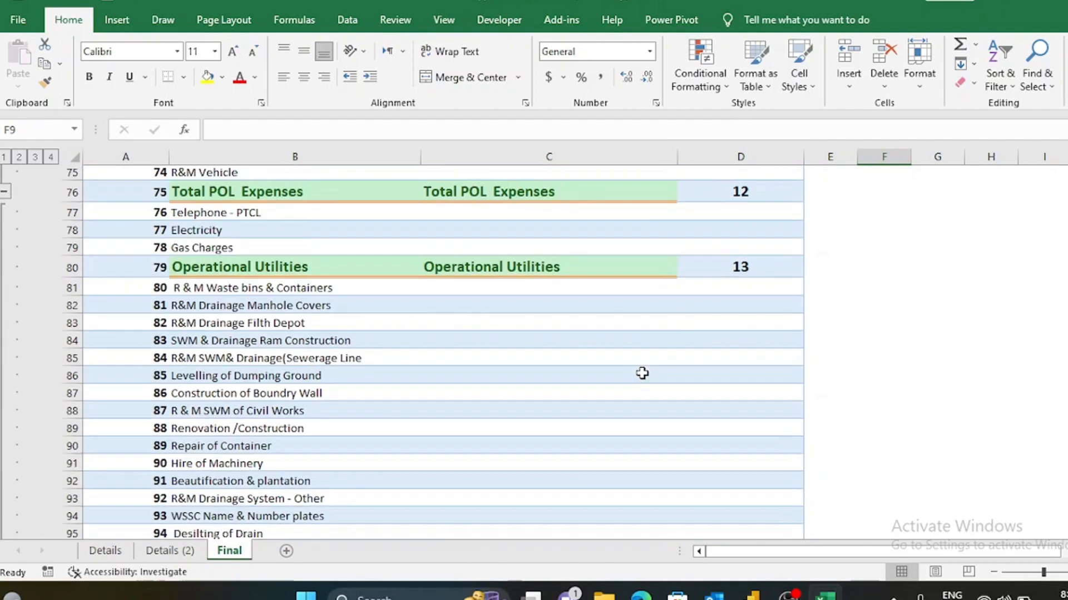
scroll(642, 373, down, 6)
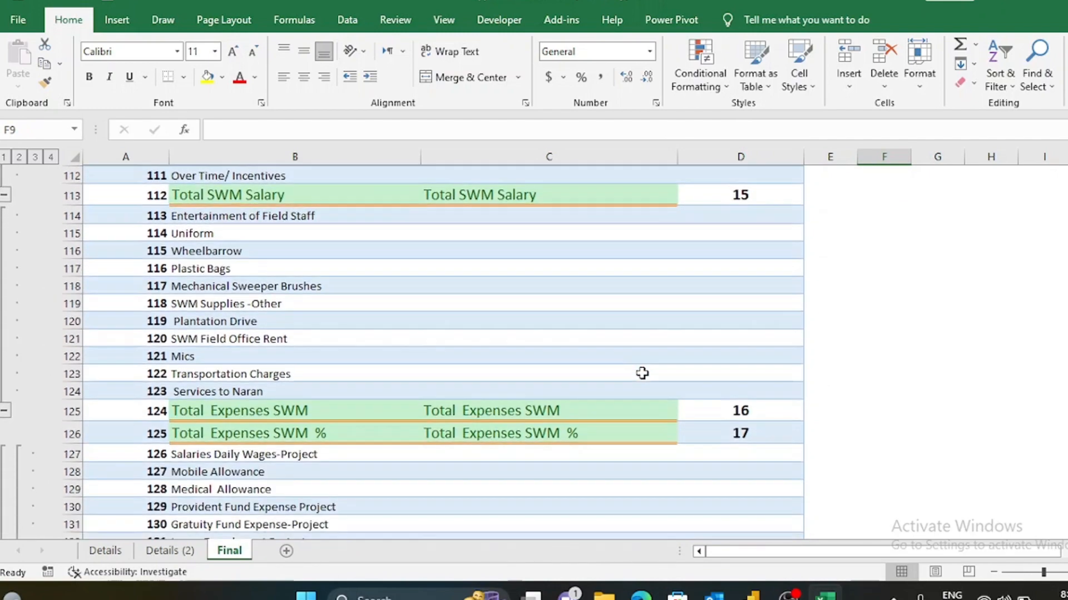
scroll(642, 373, up, 20)
scroll(642, 373, up, 7)
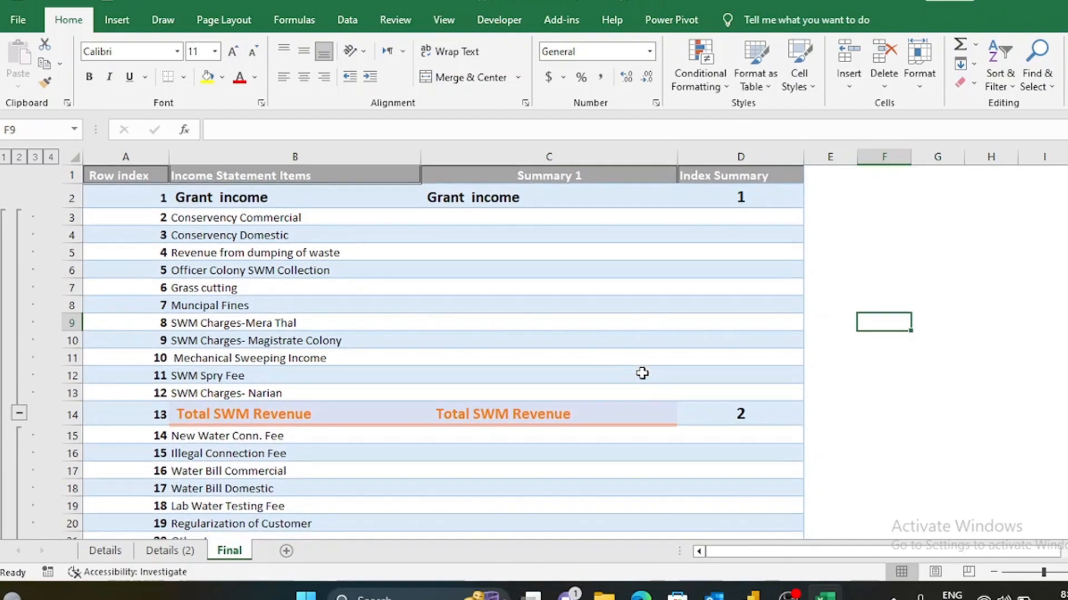
scroll(126, 340, down, 14)
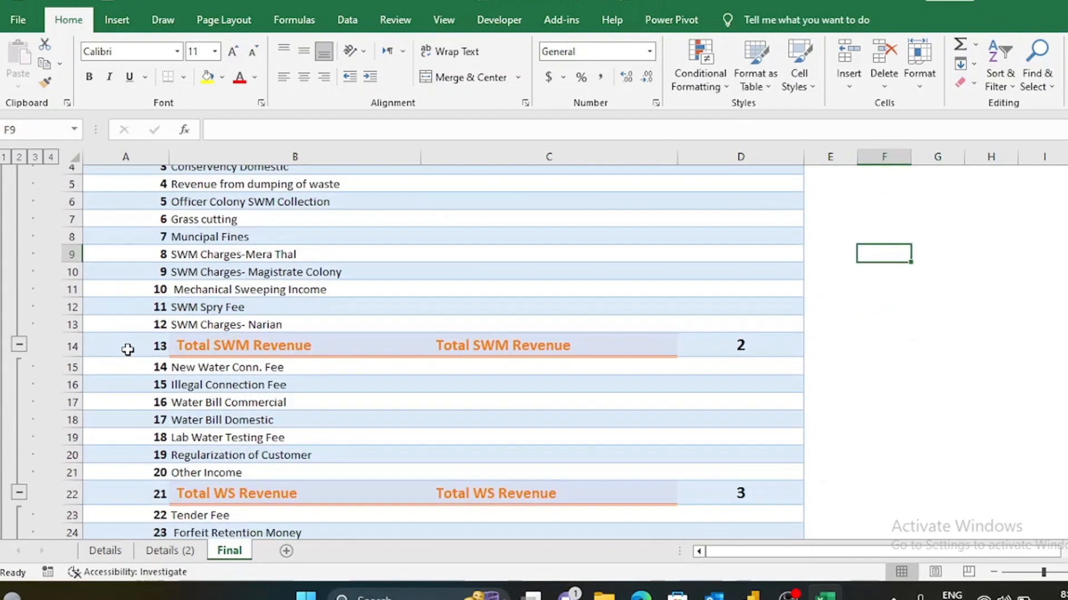
scroll(128, 349, down, 11)
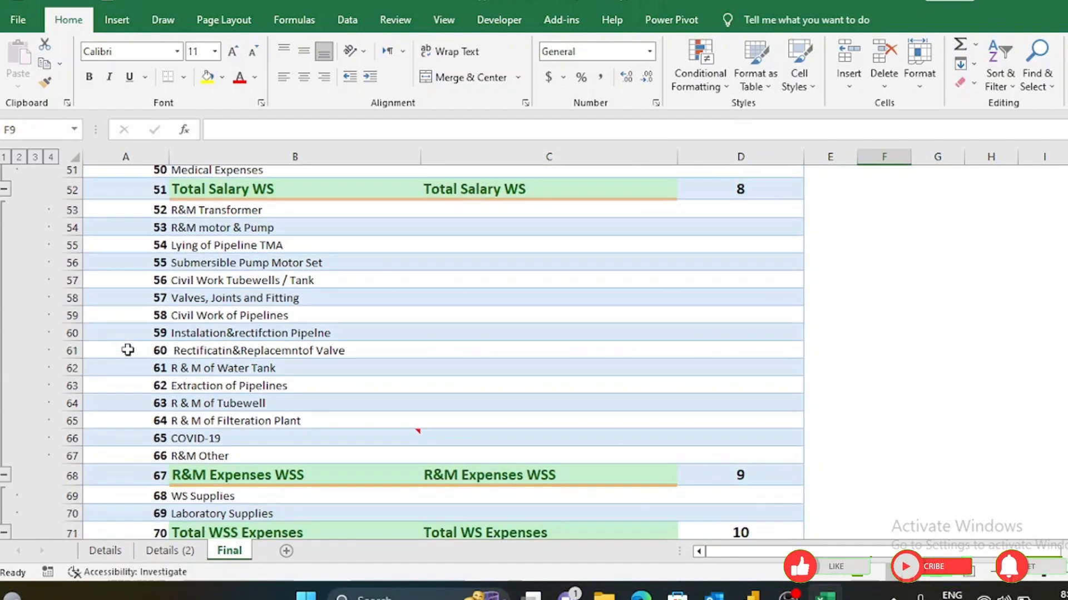
scroll(128, 349, down, 8)
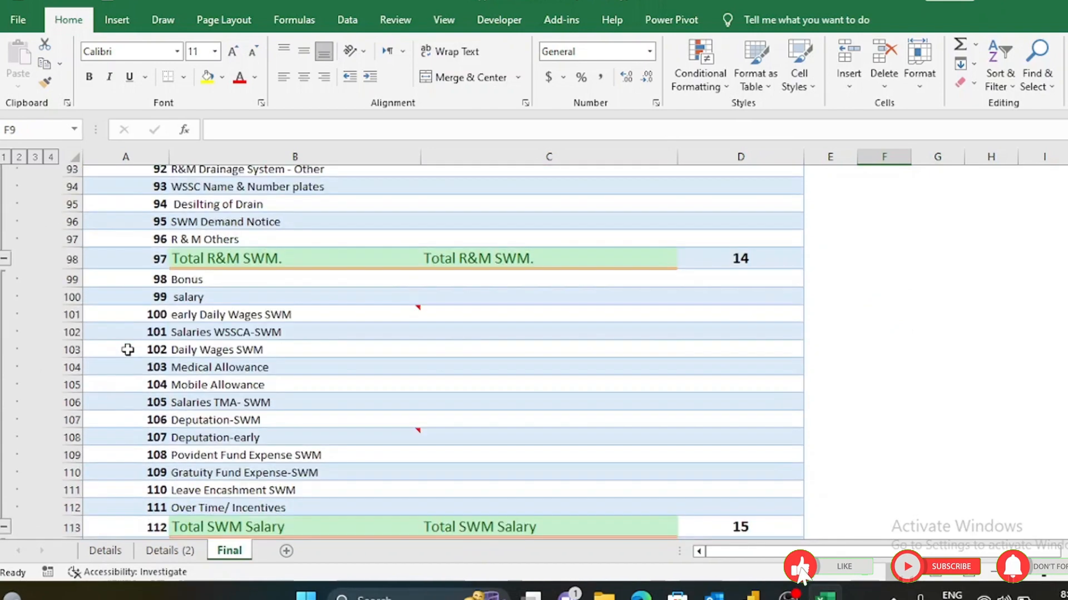
scroll(132, 456, down, 20)
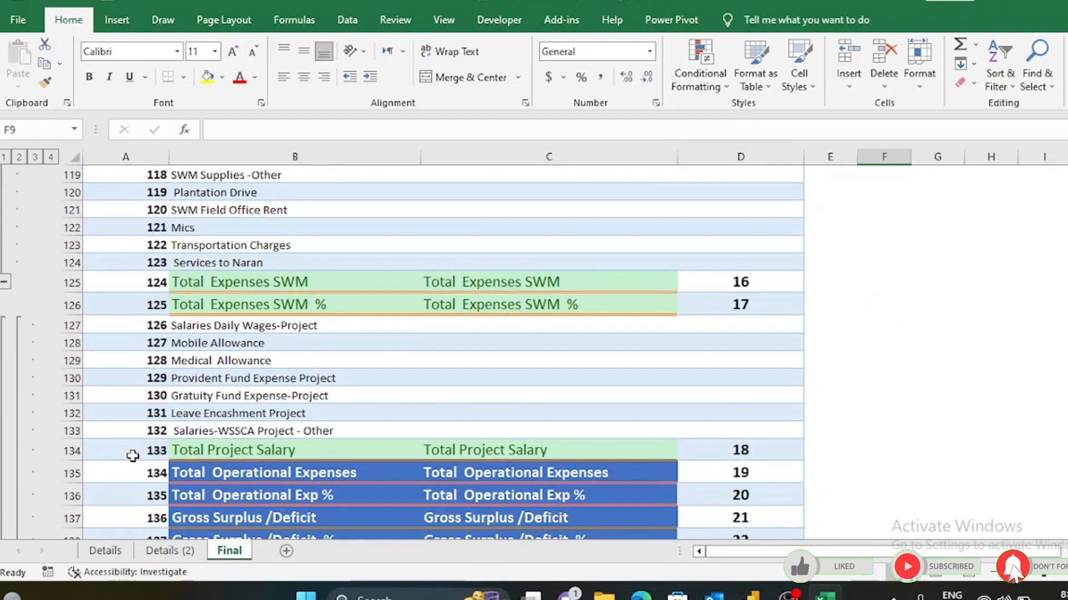
scroll(132, 455, down, 10)
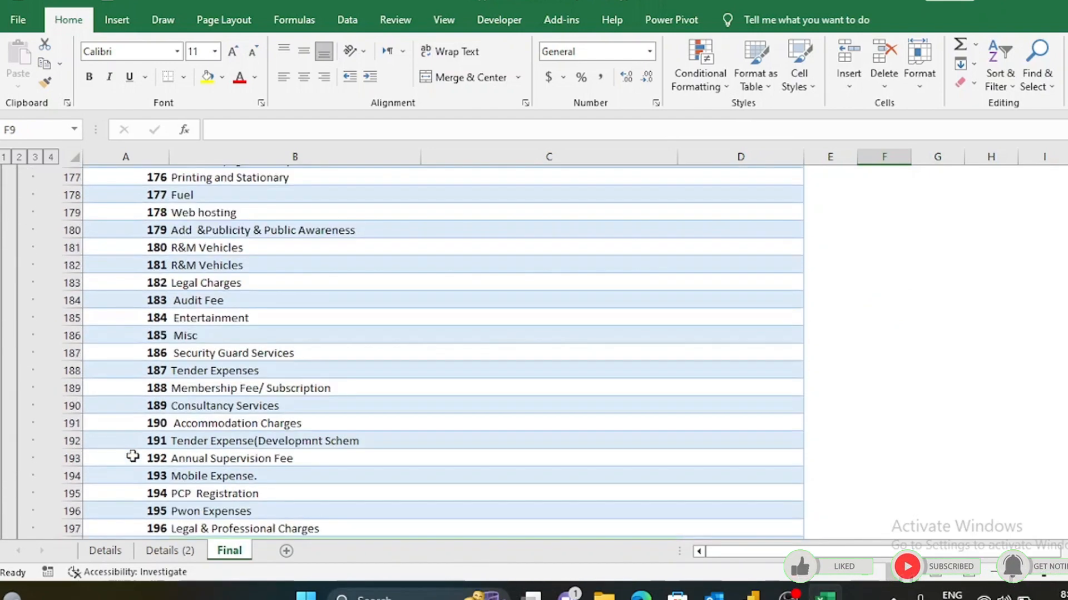
scroll(320, 361, up, 20)
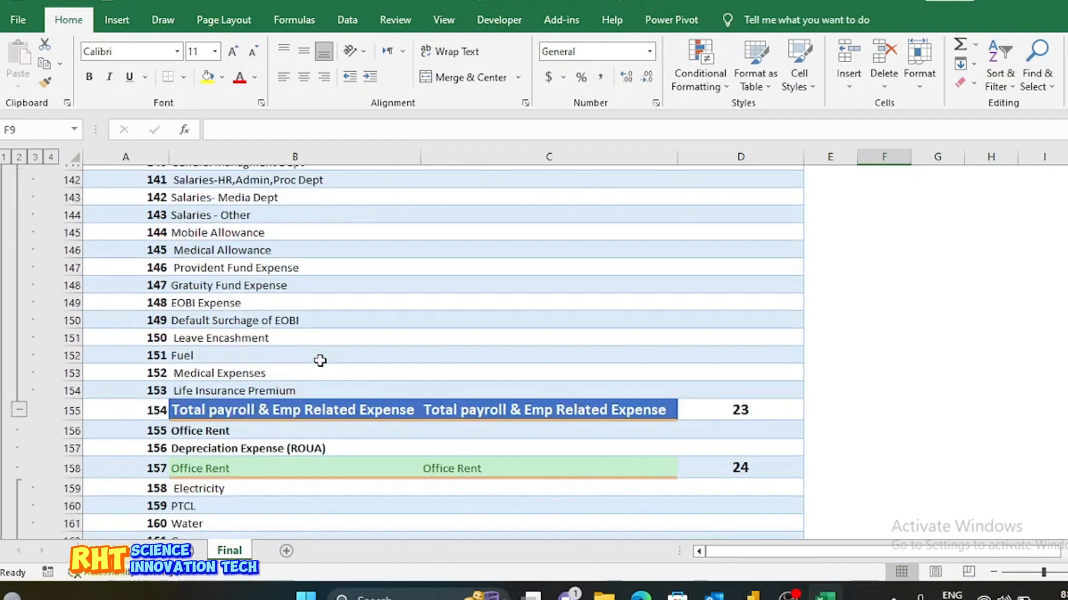
scroll(320, 360, up, 14)
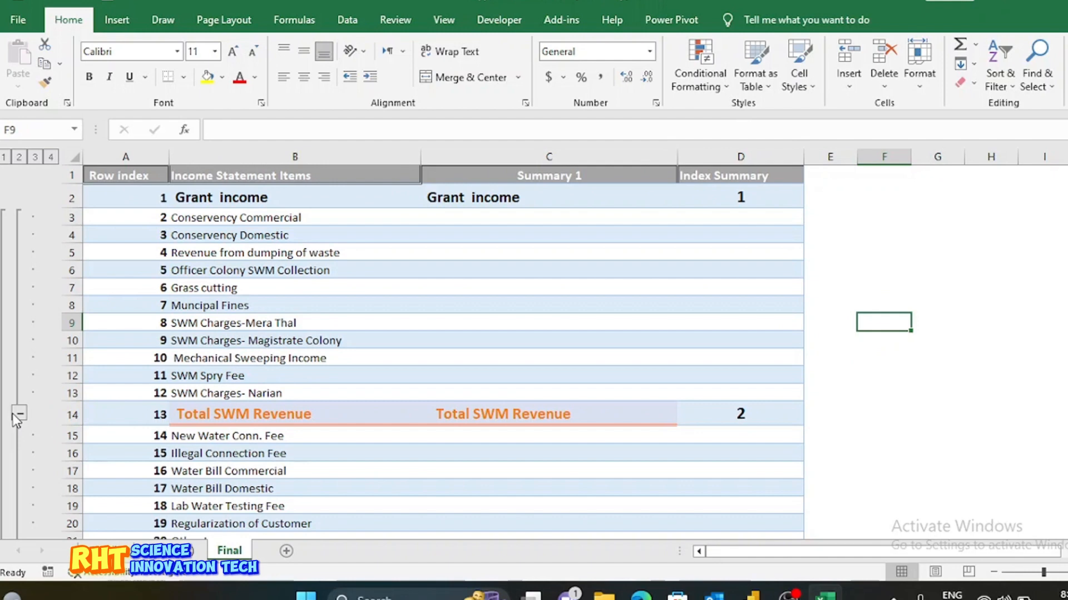
Collapse the detail rows grouped under Total SWM Revenue, Total WS Revenue, Total Other Revenue, Total Electricity and Total Salary WS.
click(19, 414)
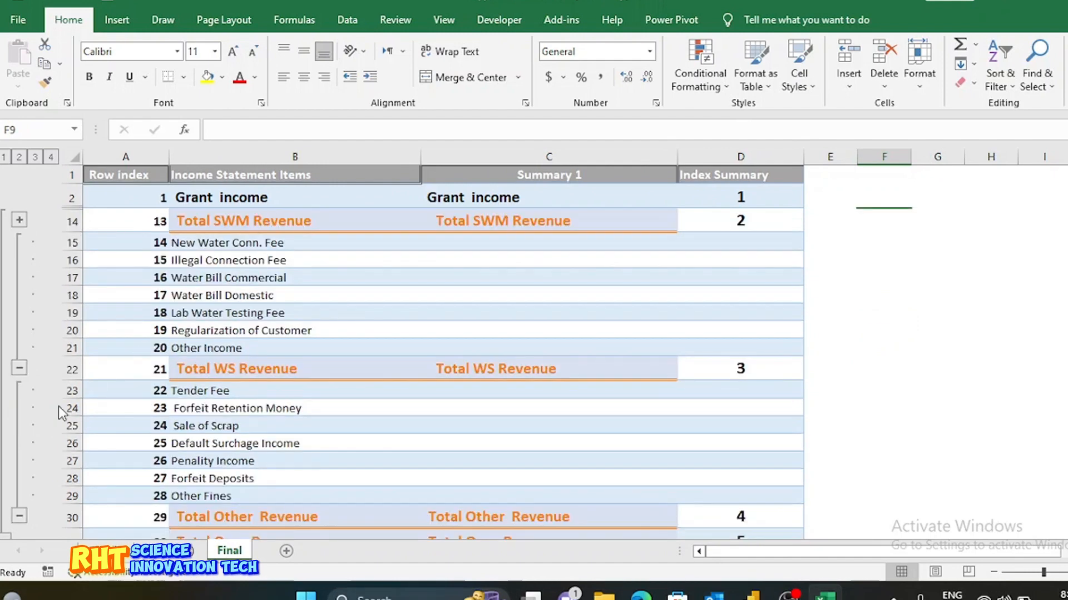
click(19, 370)
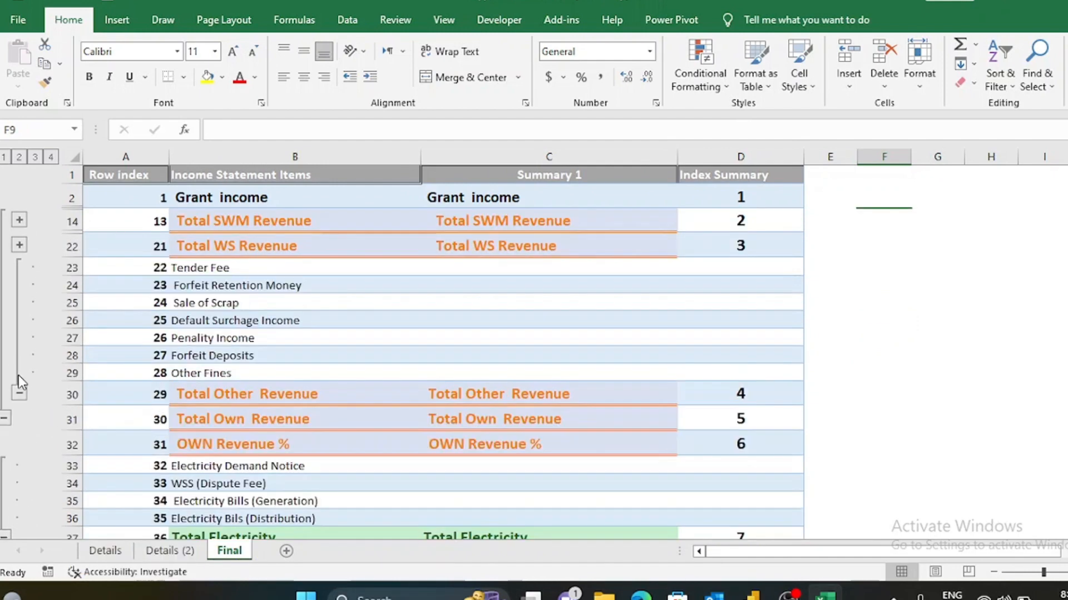
click(19, 394)
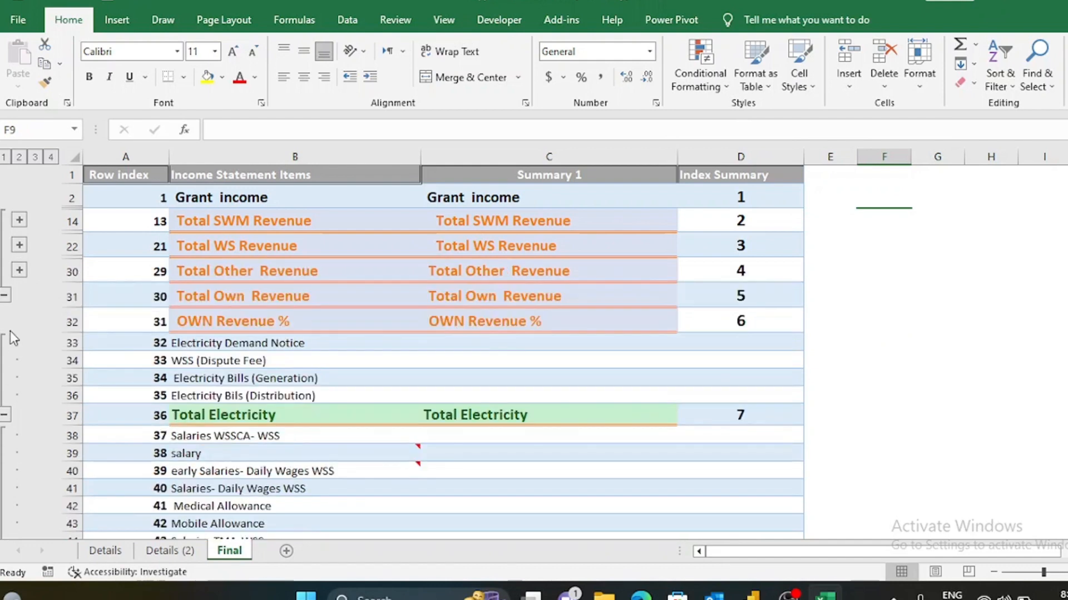
click(4, 417)
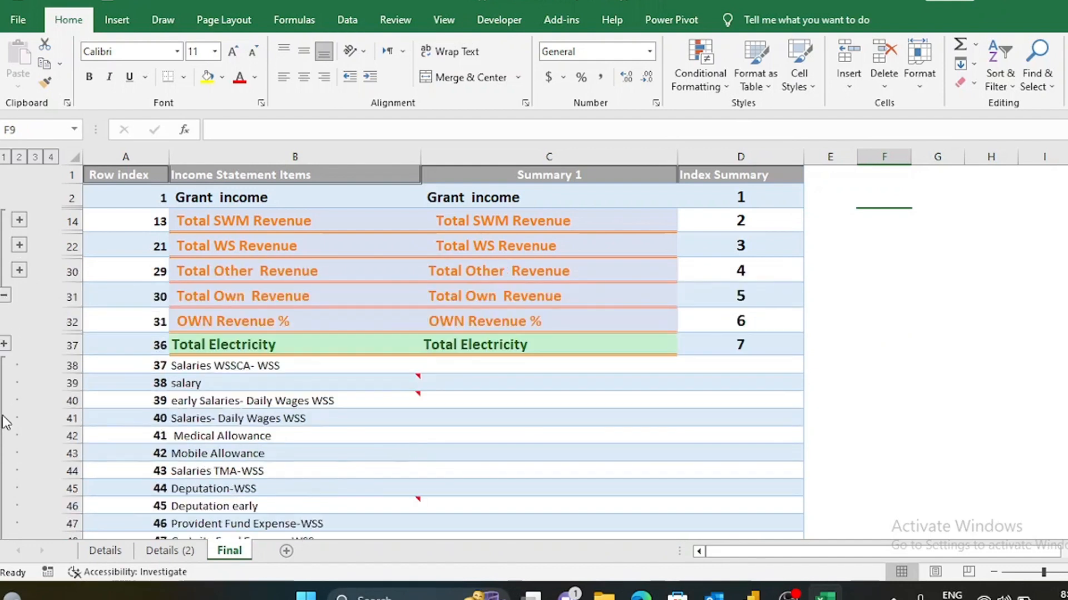
scroll(22, 367, down, 4)
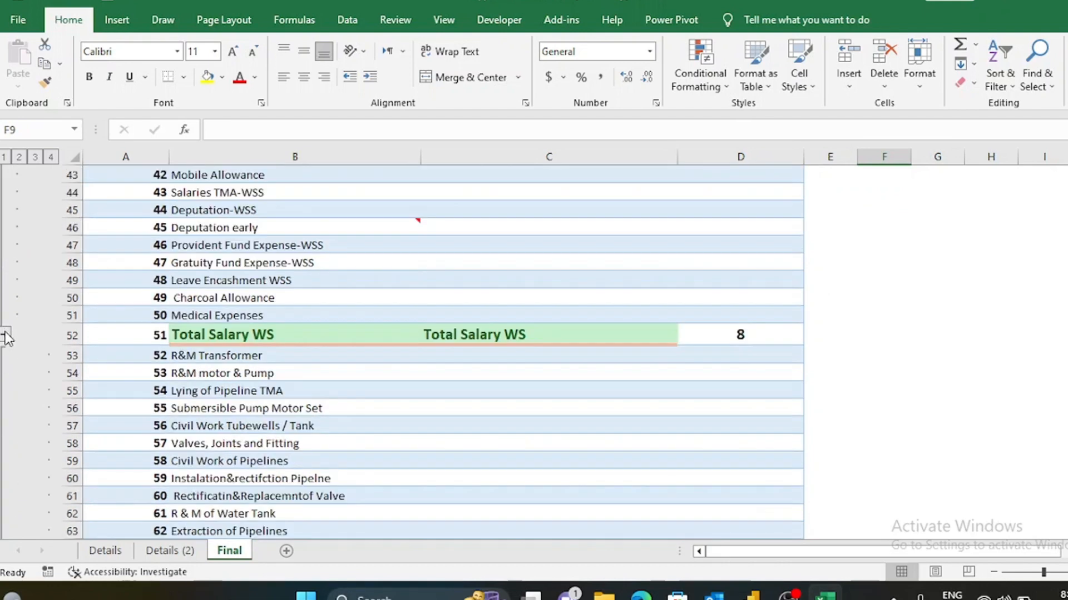
click(6, 336)
scroll(327, 410, up, 3)
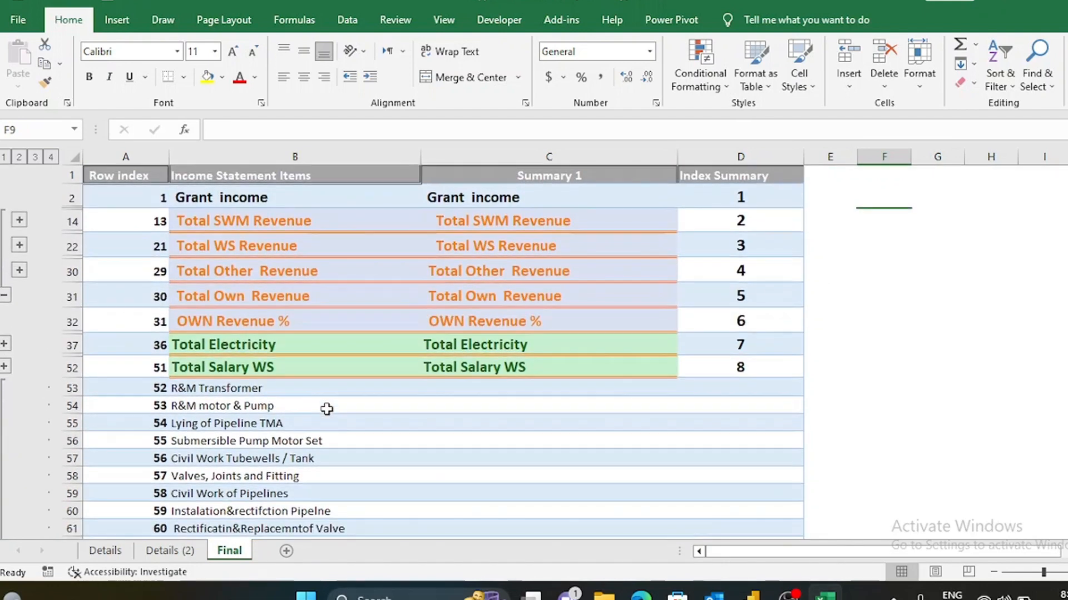
Expand the collapsed revenue, electricity and WS salary groups again to show their detail rows.
click(19, 222)
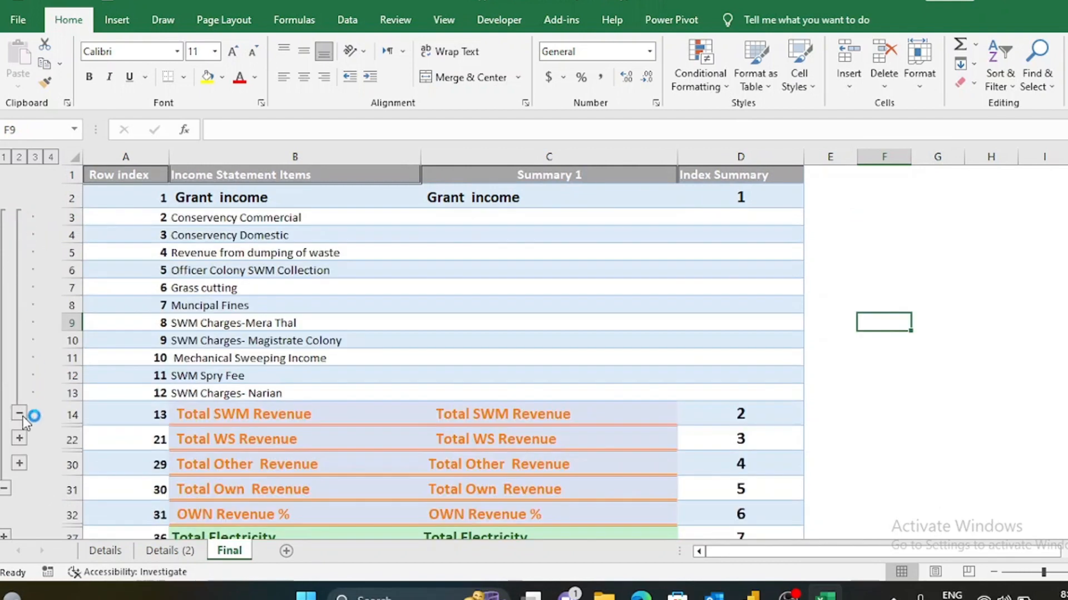
click(18, 439)
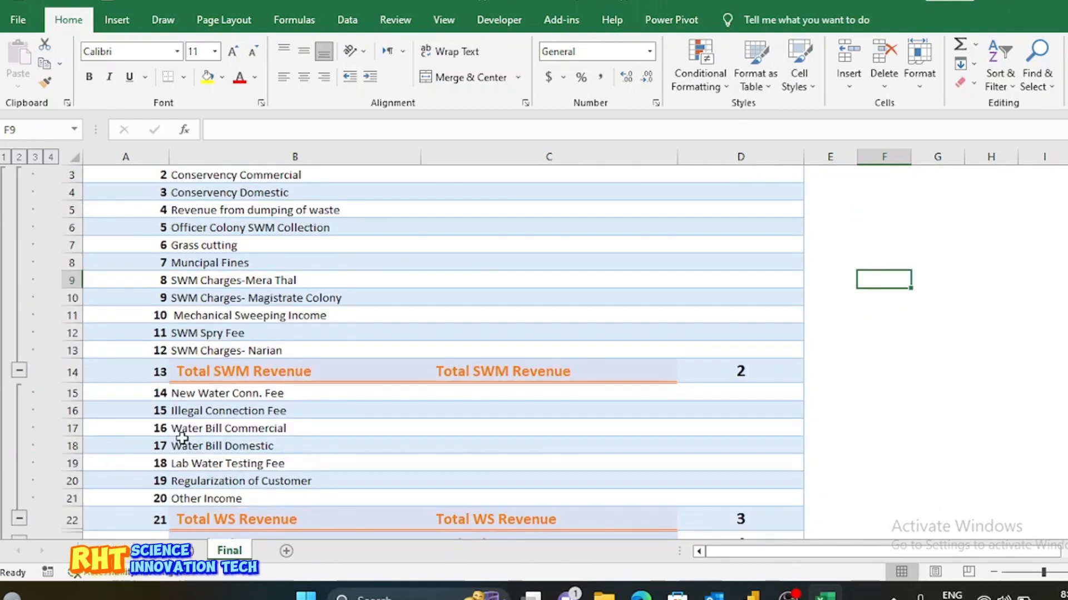
scroll(184, 439, down, 3)
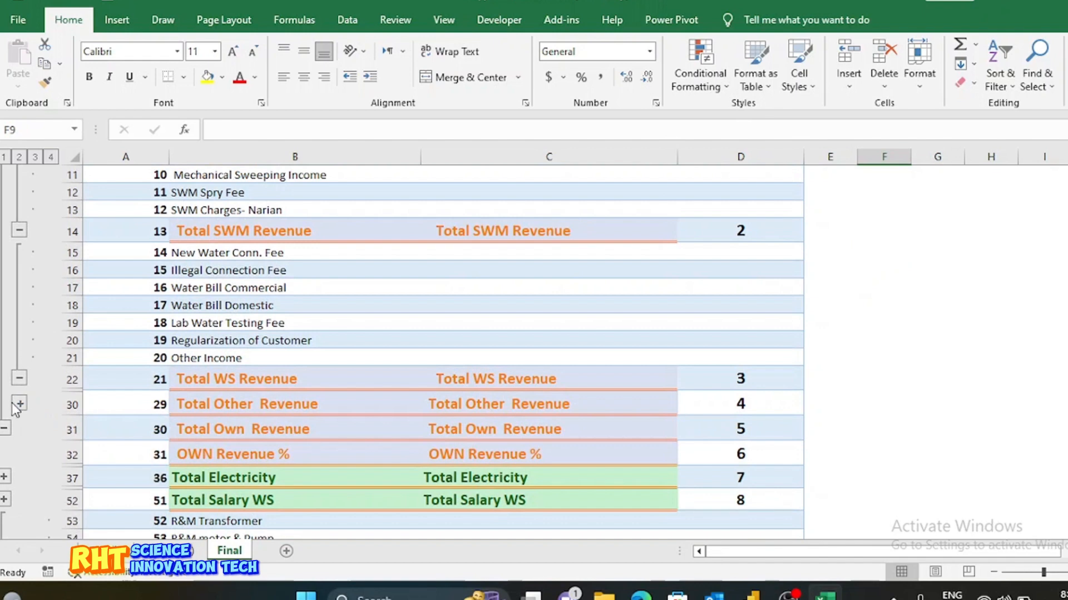
click(15, 406)
scroll(15, 410, down, 7)
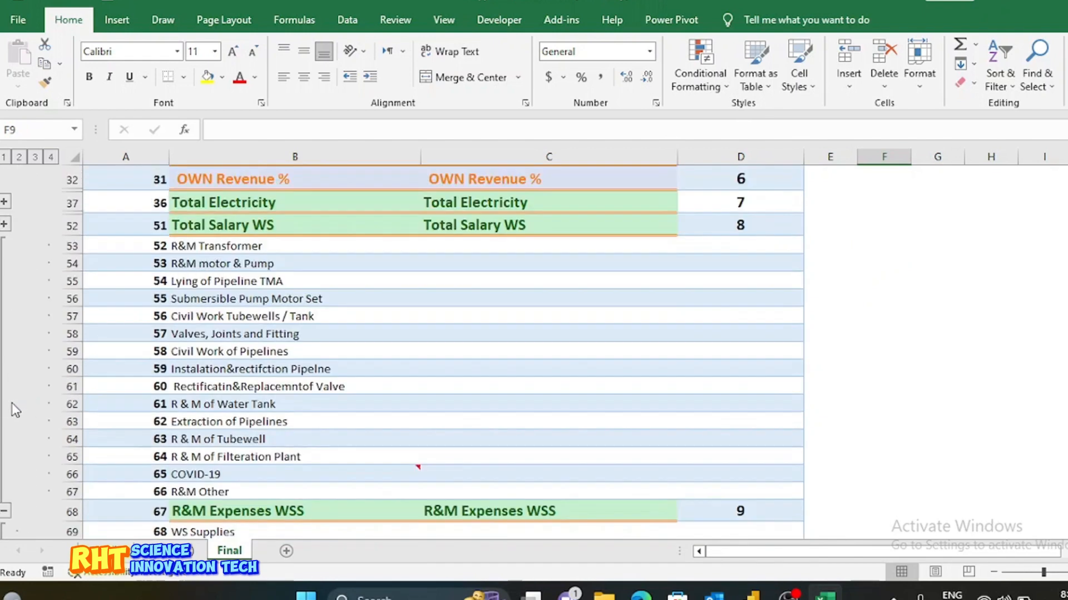
click(5, 205)
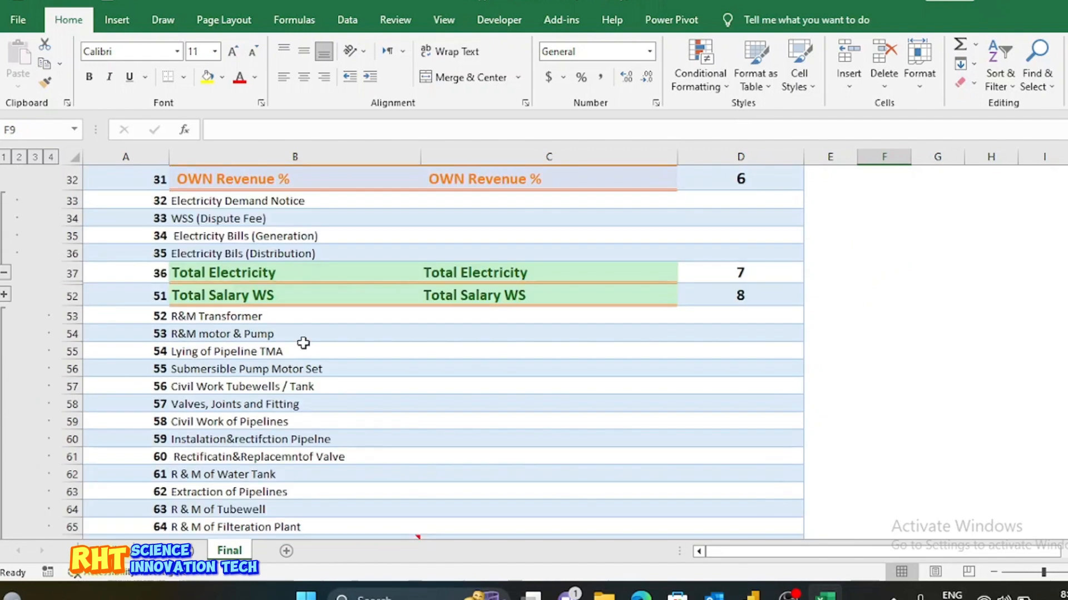
Select the Income Statement Items, Row index and Summary 1 columns in turn to examine their contents.
scroll(303, 341, up, 10)
click(252, 216)
click(236, 149)
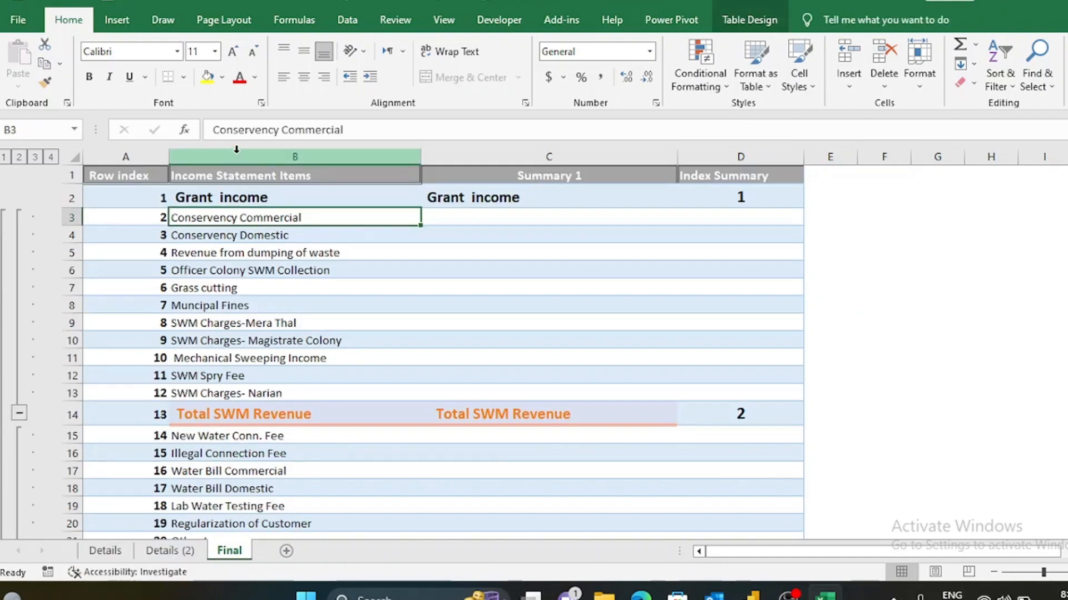
click(236, 153)
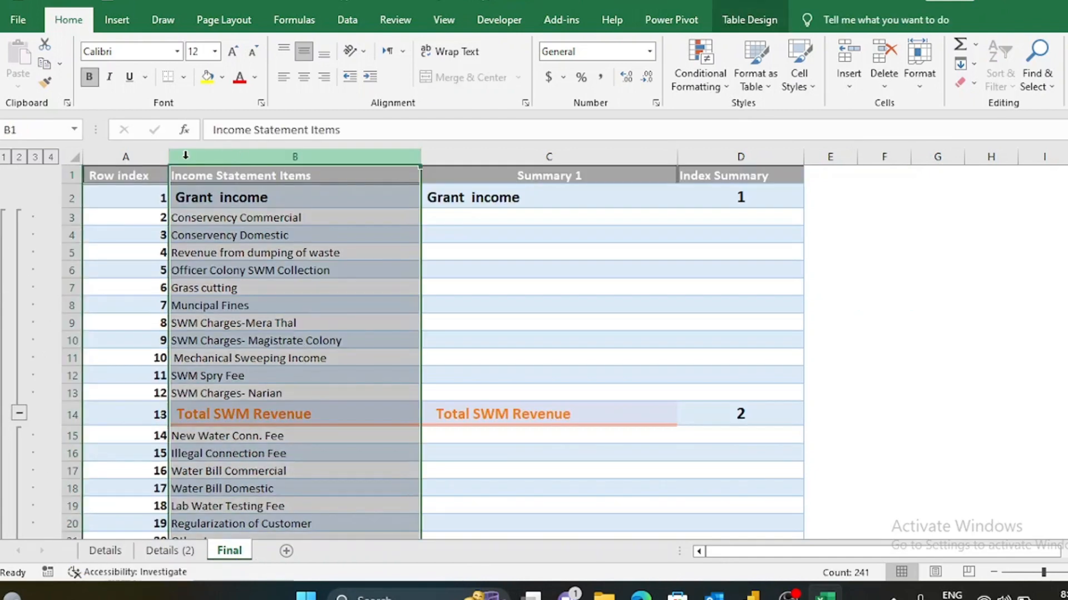
click(133, 153)
click(496, 160)
click(530, 159)
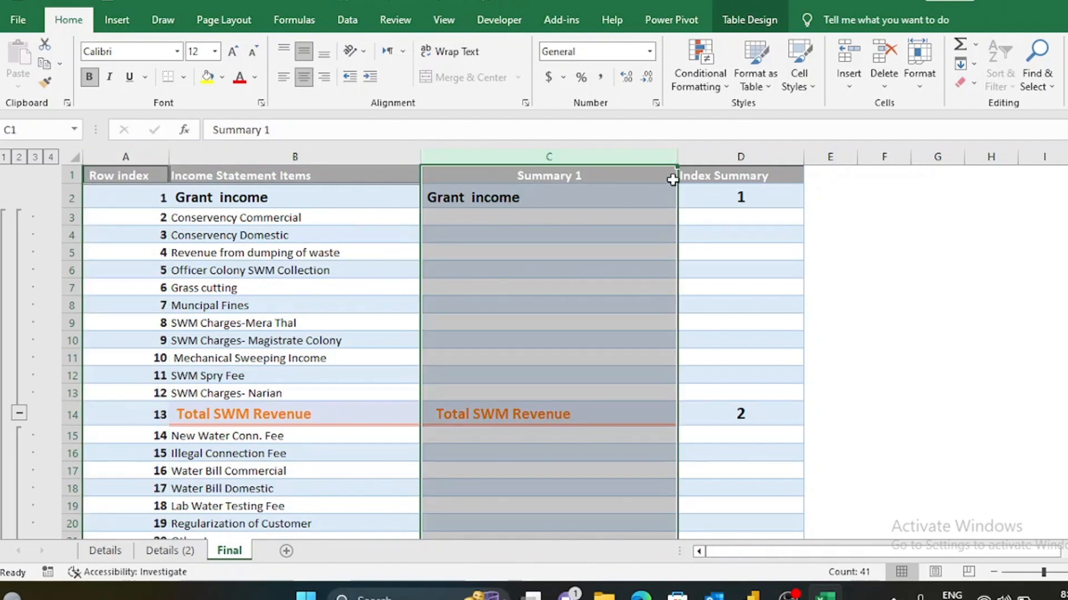
Select the Index Summary column and examine how its numbers match the subtotal rows down the sheet.
click(726, 154)
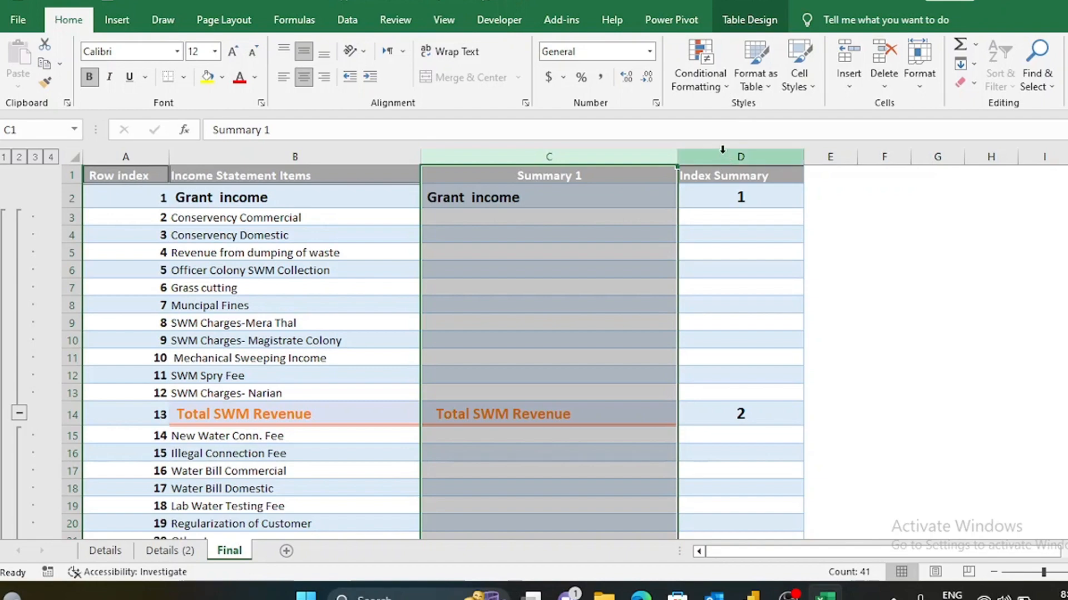
click(722, 150)
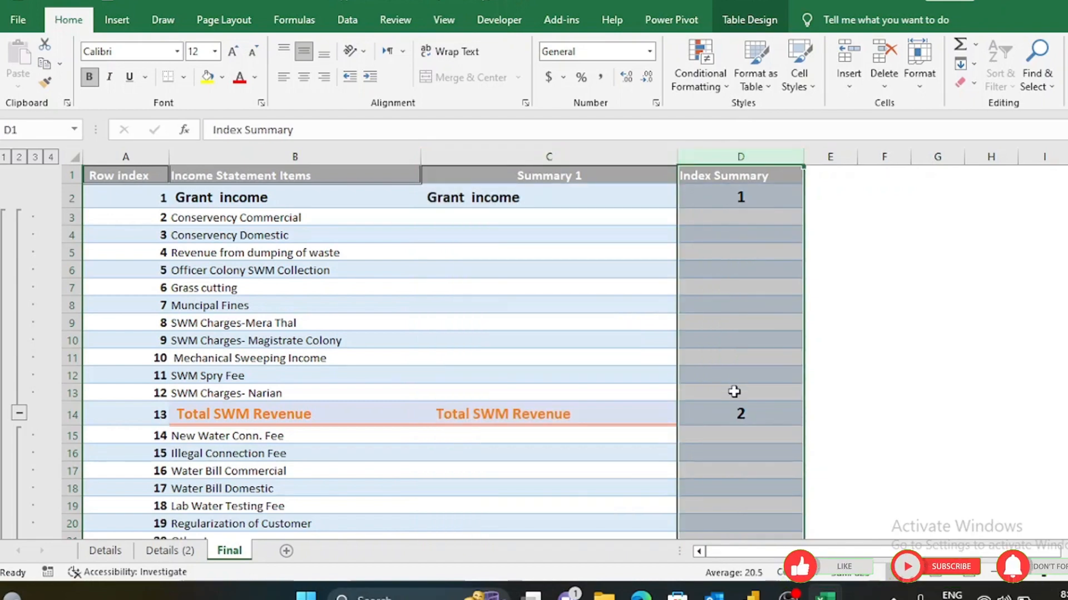
scroll(734, 392, down, 20)
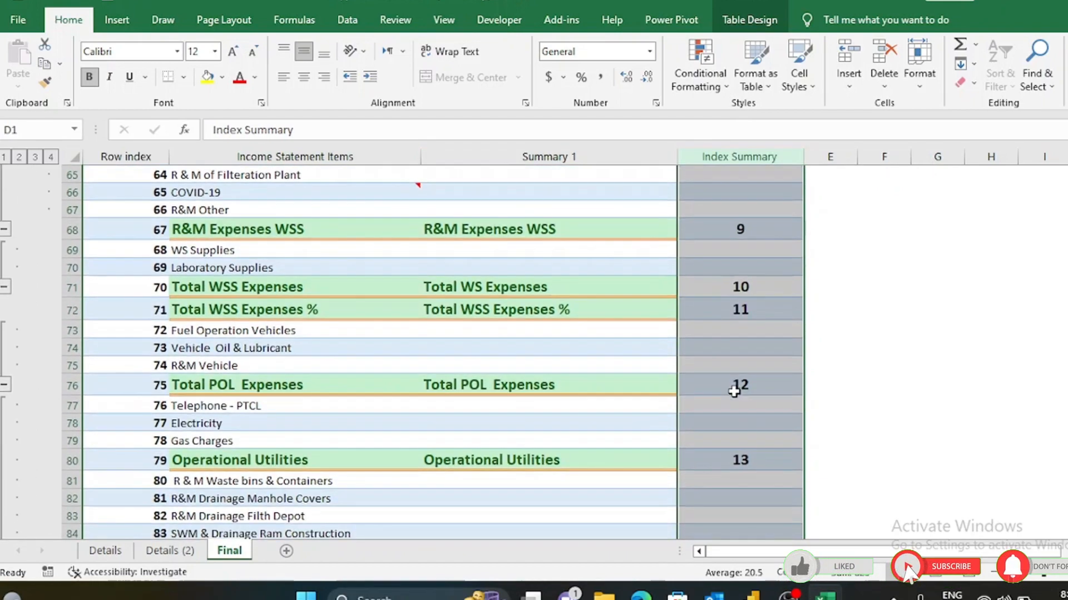
scroll(734, 392, down, 14)
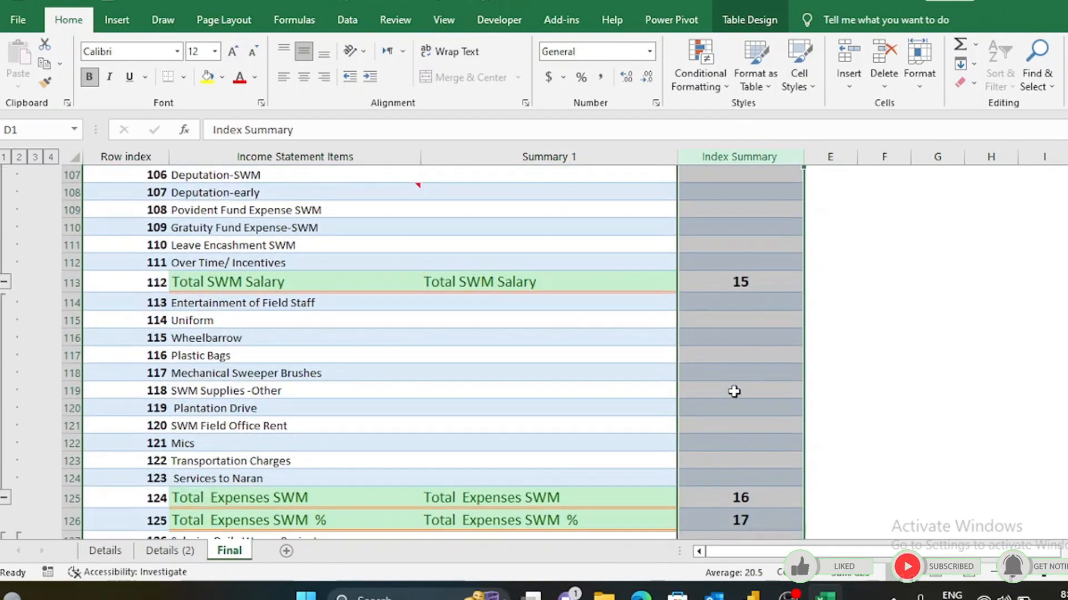
scroll(734, 392, down, 9)
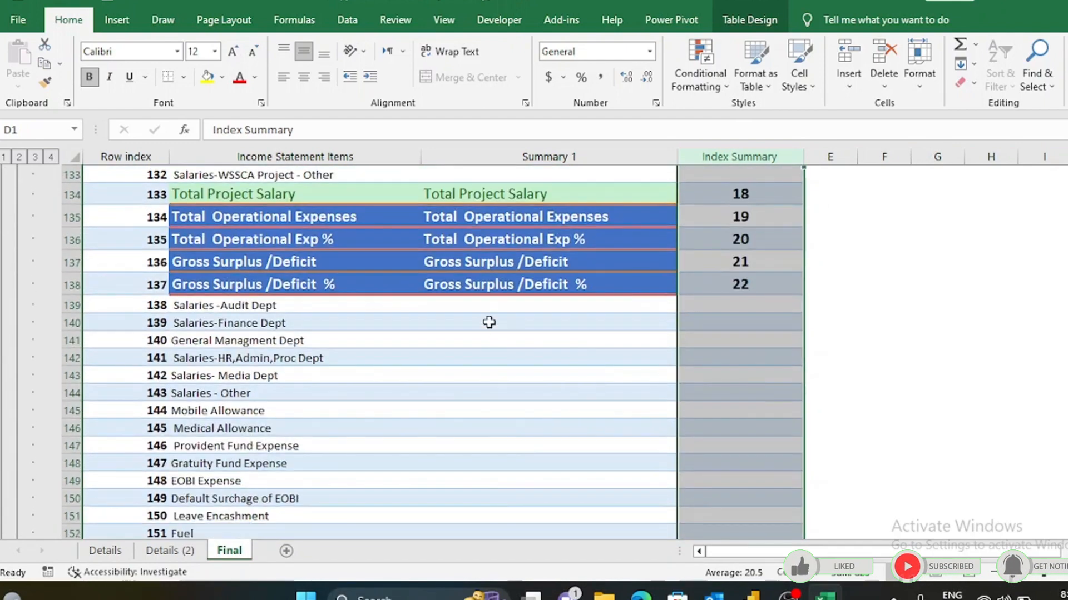
scroll(488, 323, down, 7)
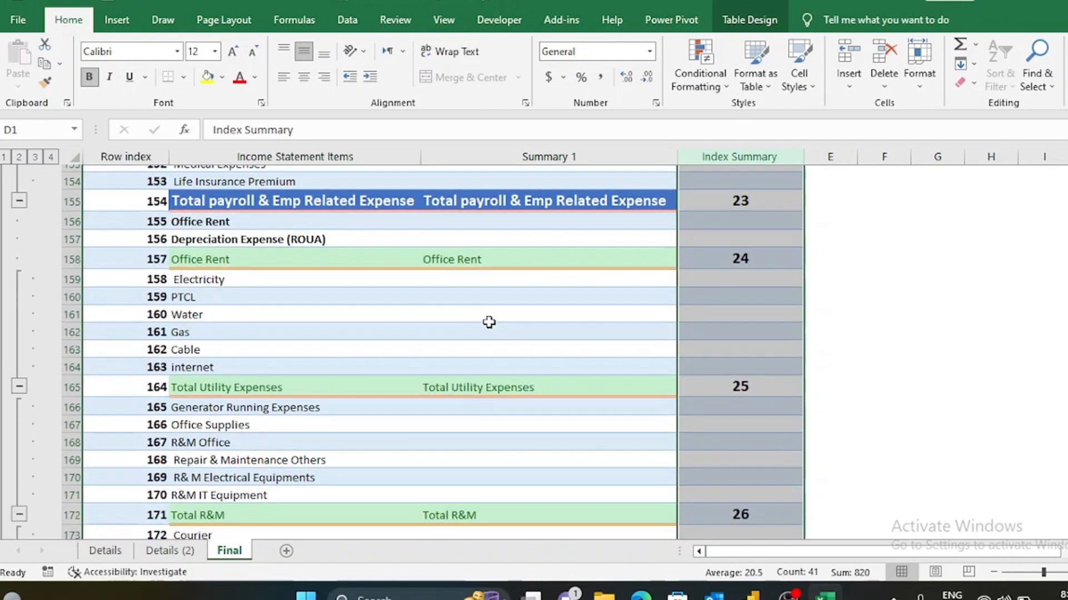
scroll(489, 322, down, 11)
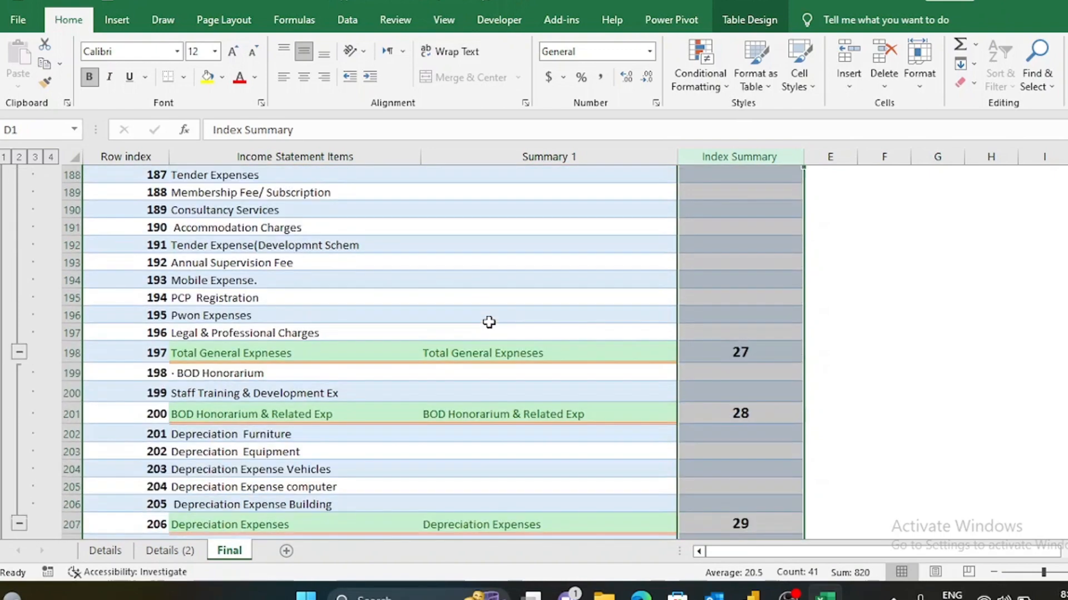
scroll(488, 323, down, 7)
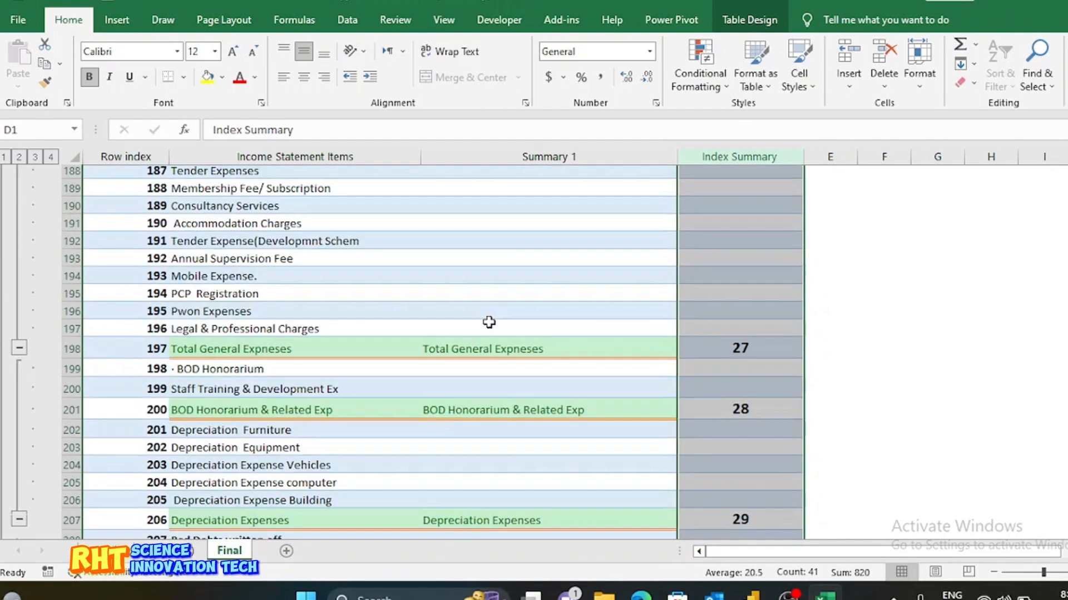
scroll(489, 323, up, 20)
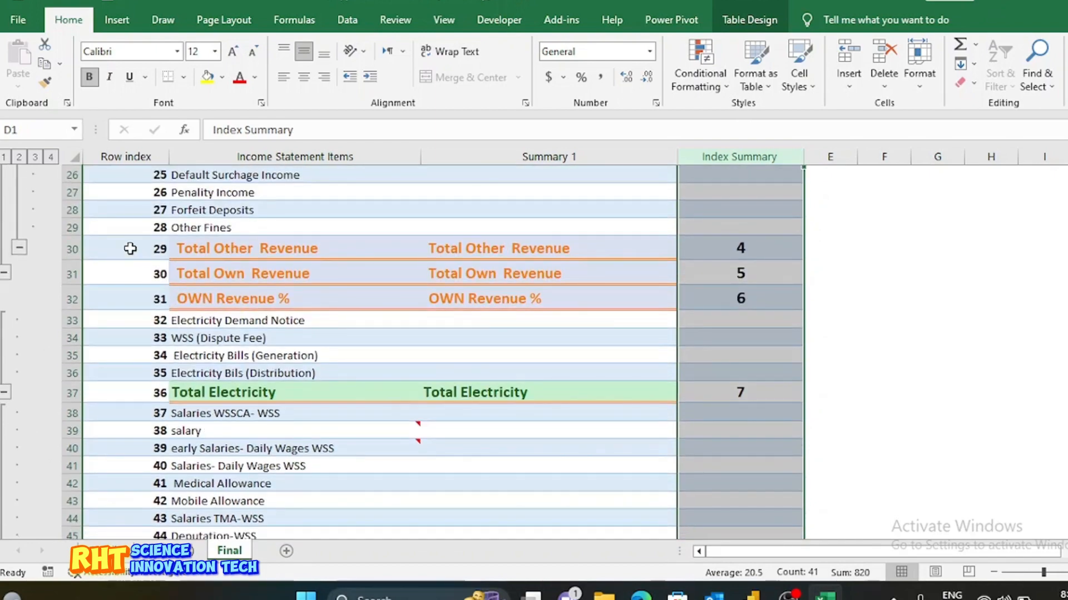
Switch to Power BI Desktop and connect to the Excel workbook Copy of PBI CHat of AC.xlsx as a data source.
scroll(604, 377, up, 4)
scroll(605, 377, up, 5)
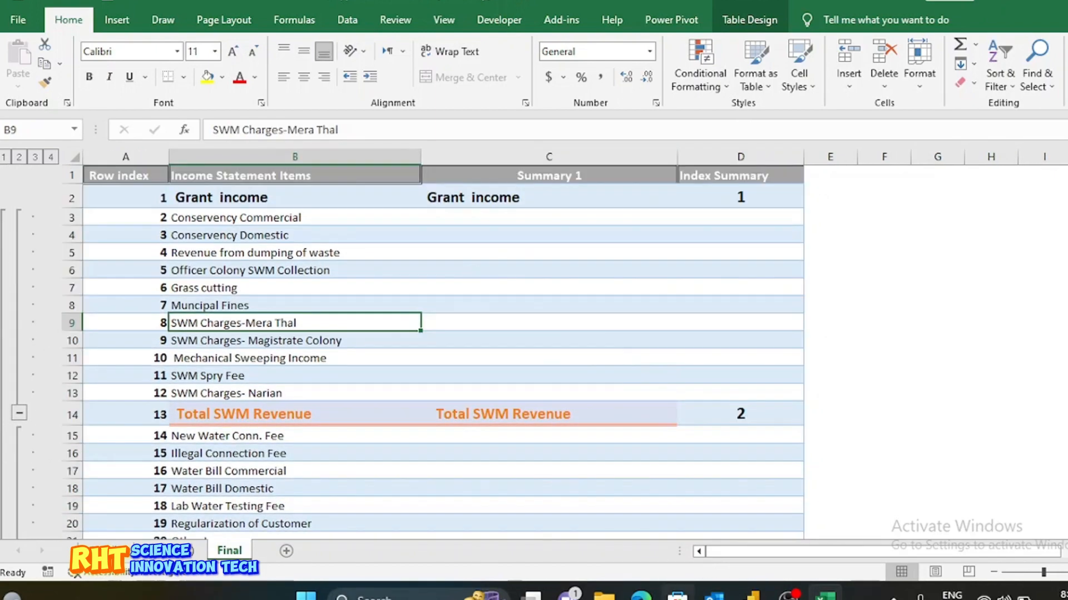
mouse_move(757, 595)
click(737, 526)
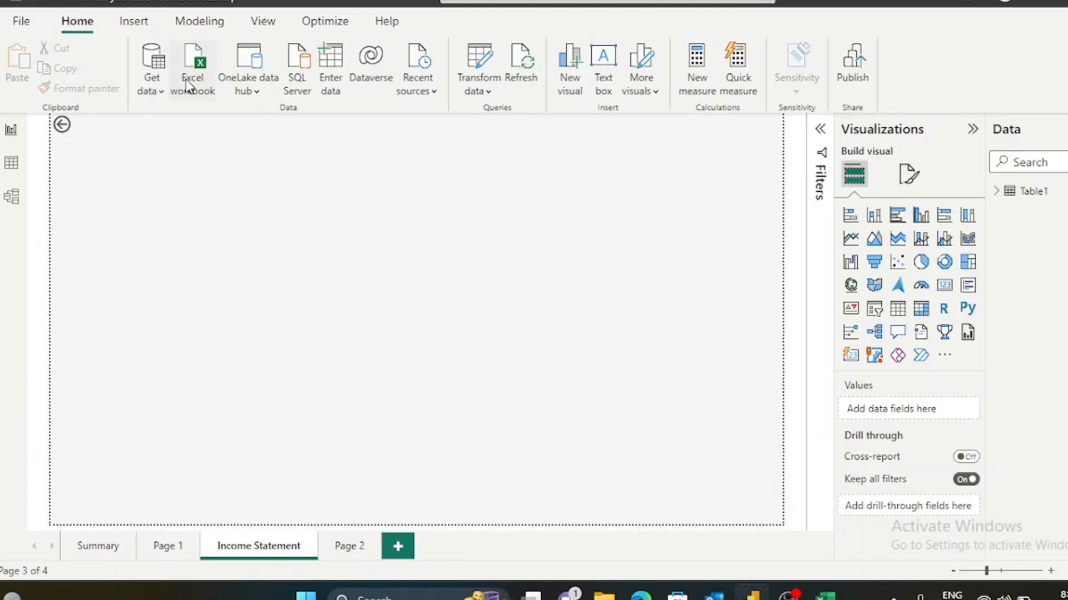
click(157, 84)
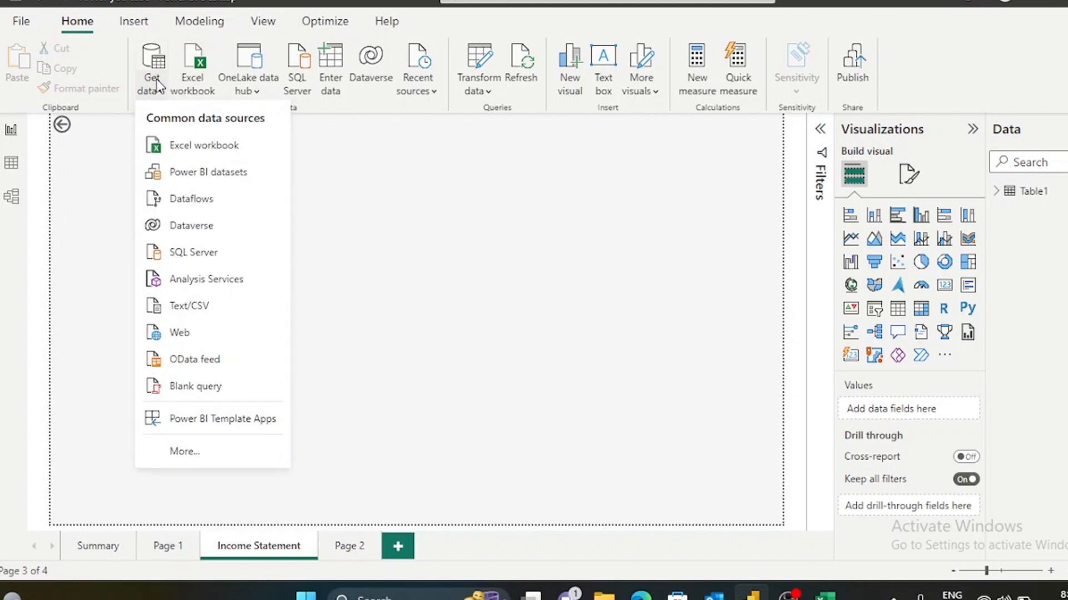
click(204, 154)
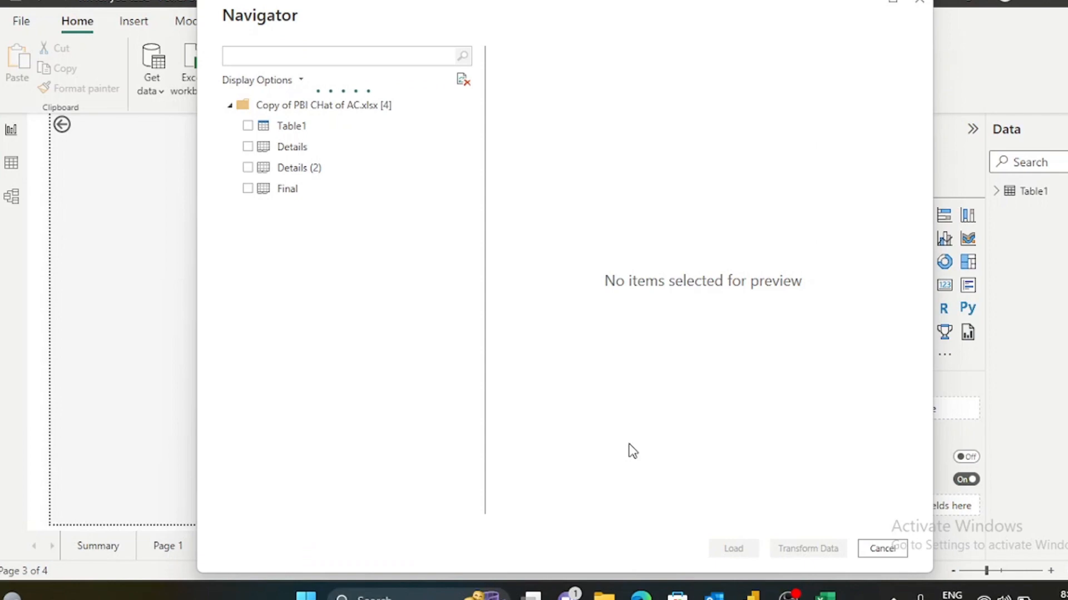
Switch to the Excel workbook to check its sheet tabs, and return to Power BI's Navigator.
mouse_move(825, 593)
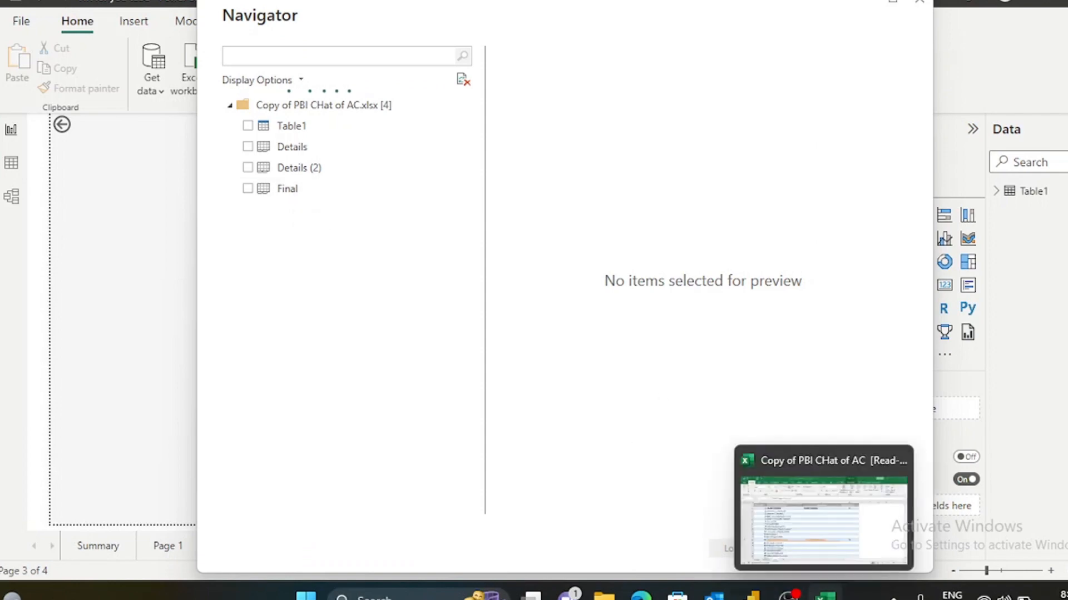
click(827, 541)
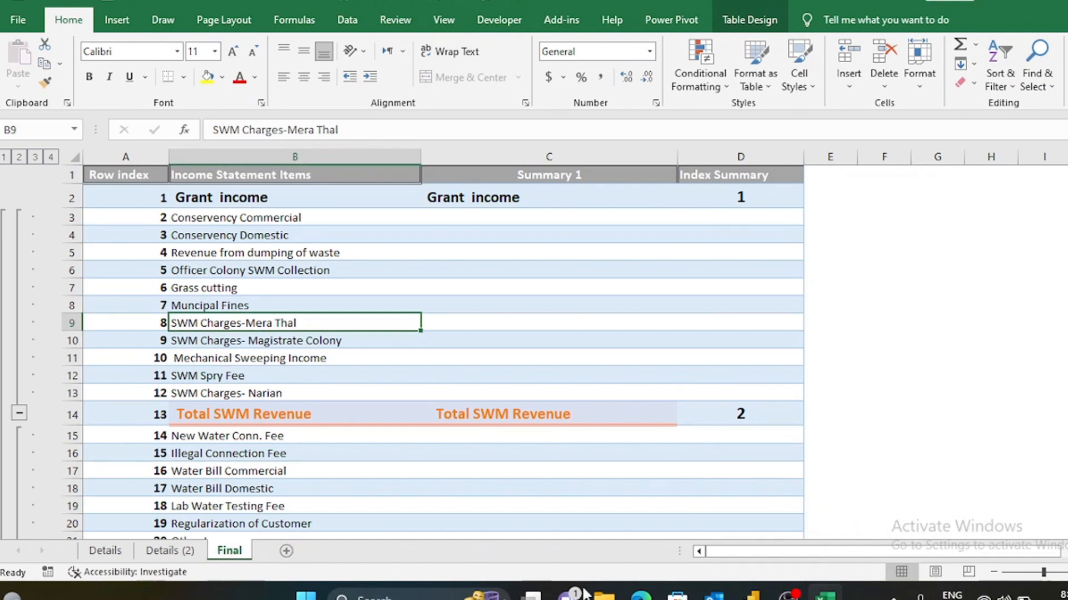
mouse_move(752, 594)
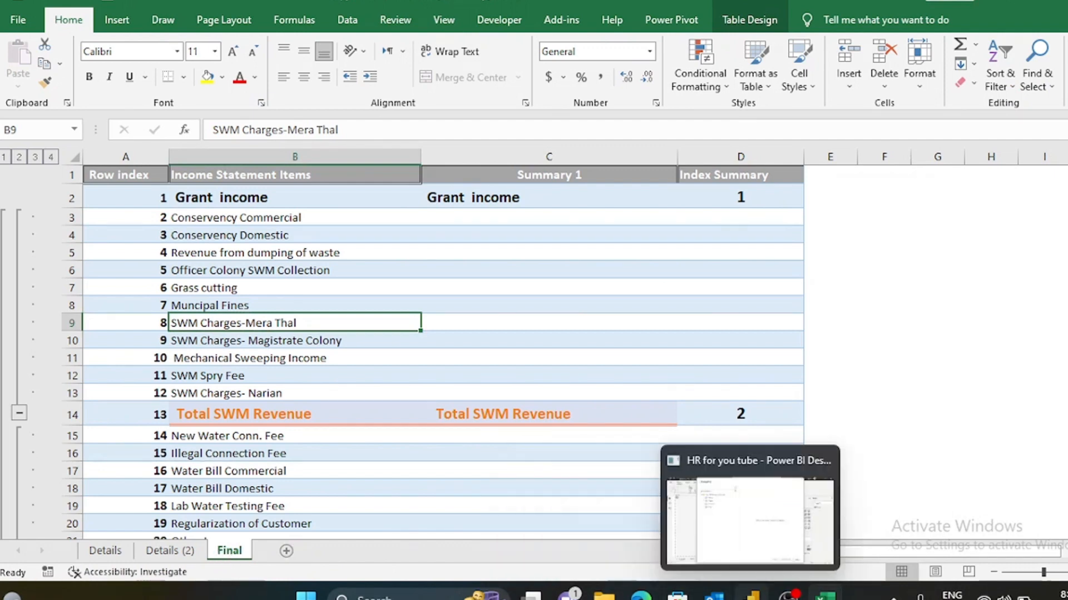
click(737, 543)
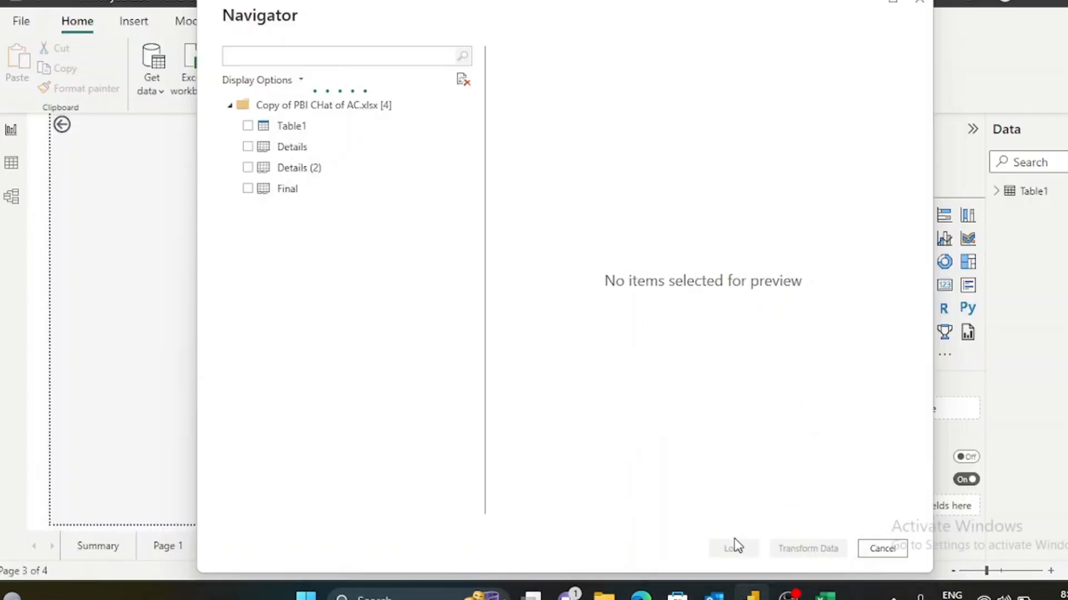
Choose the Final sheet for import, open it in Power Query for transforming and refresh its data preview.
click(247, 189)
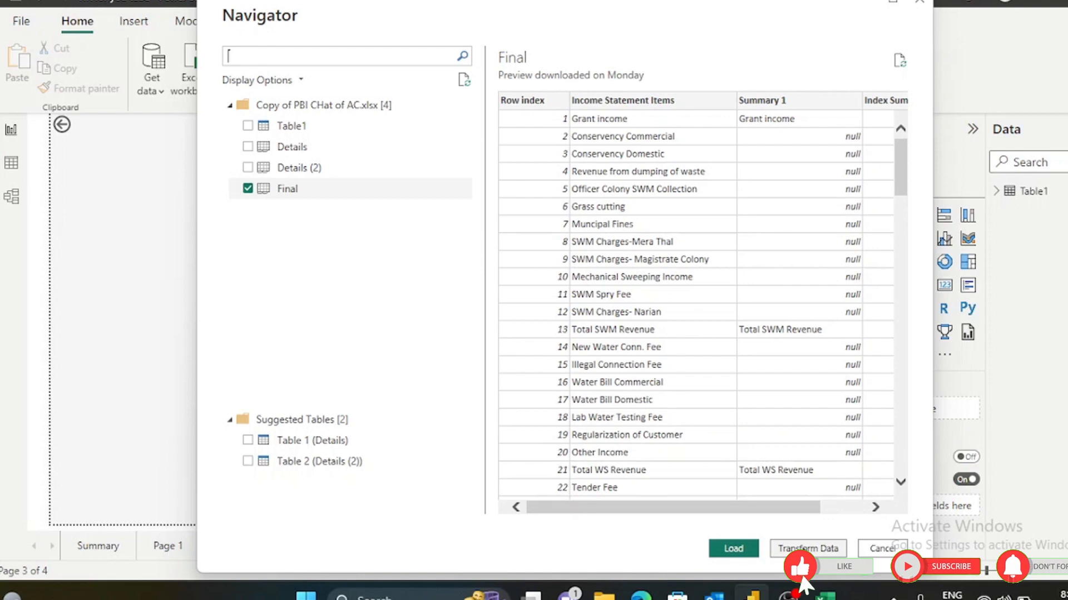
click(804, 549)
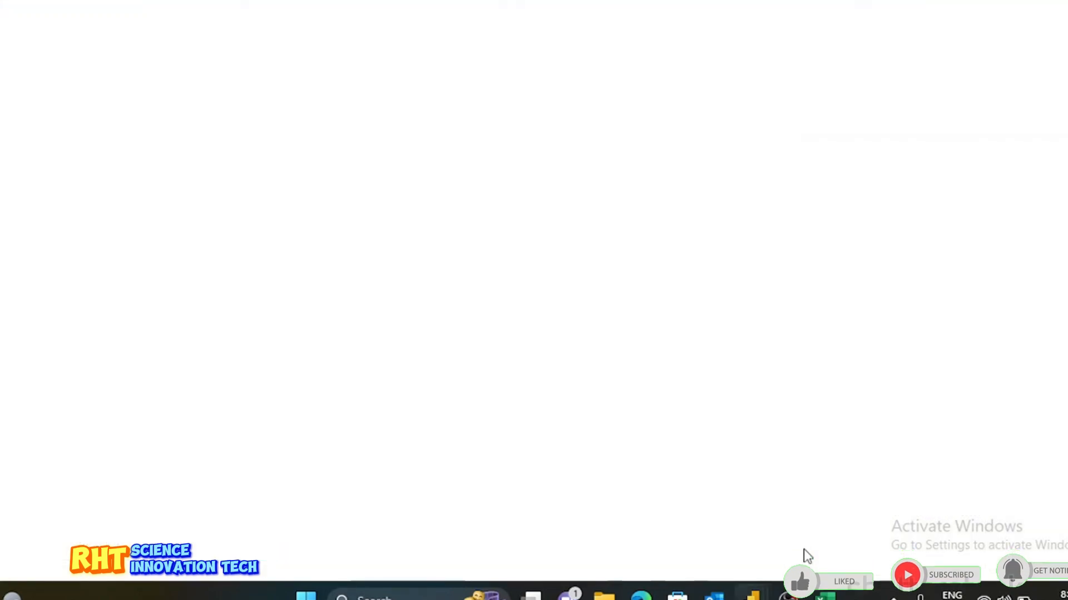
scroll(500, 288, up, 5)
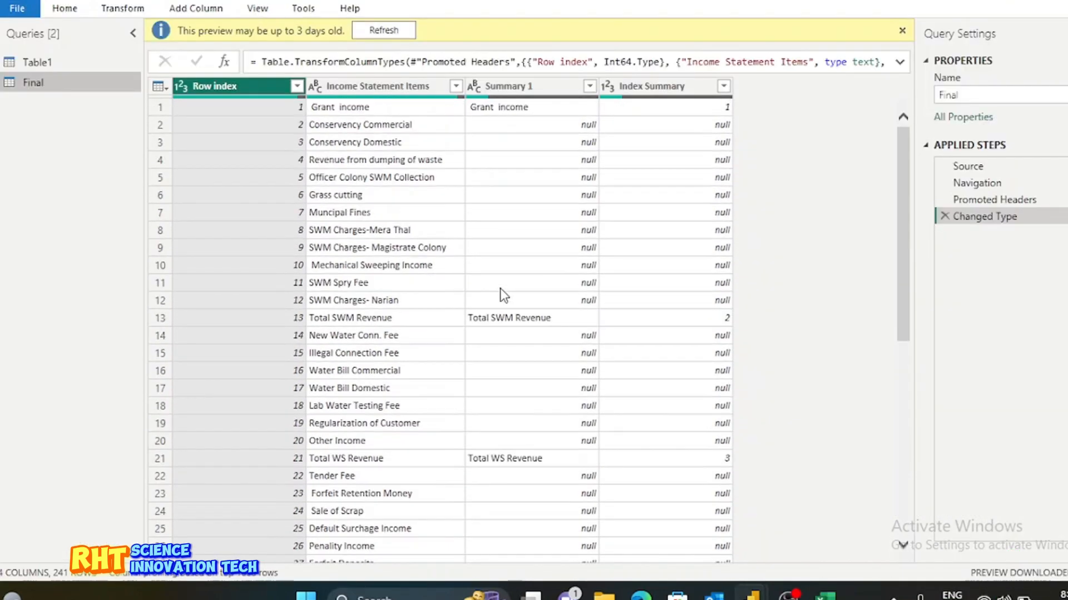
click(383, 30)
Remove the 1 blank row at the bottom of the Final query with Remove Bottom Rows.
scroll(495, 274, down, 20)
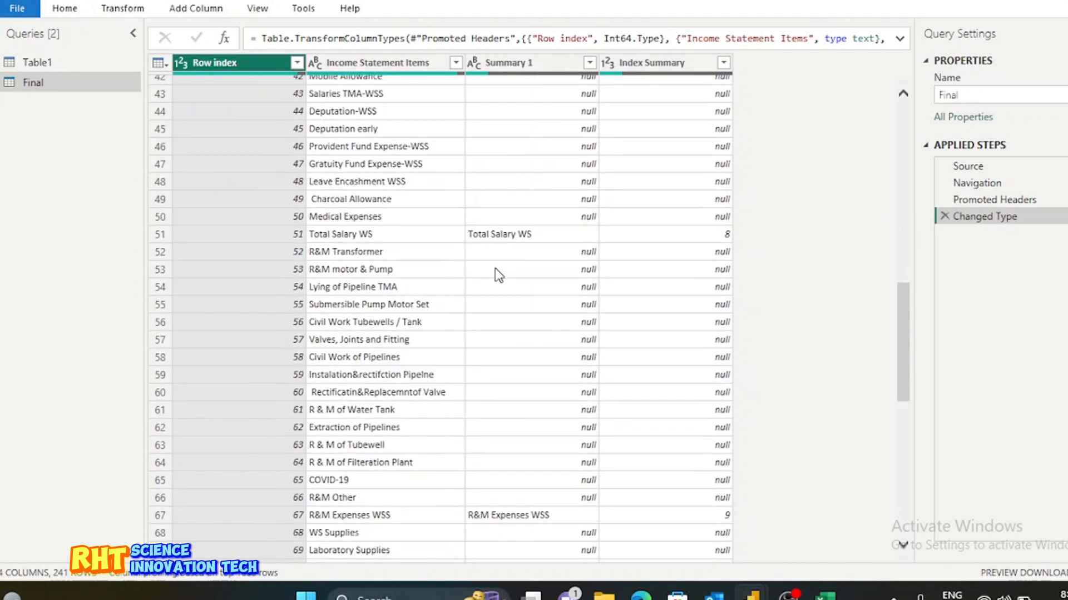
scroll(495, 274, down, 20)
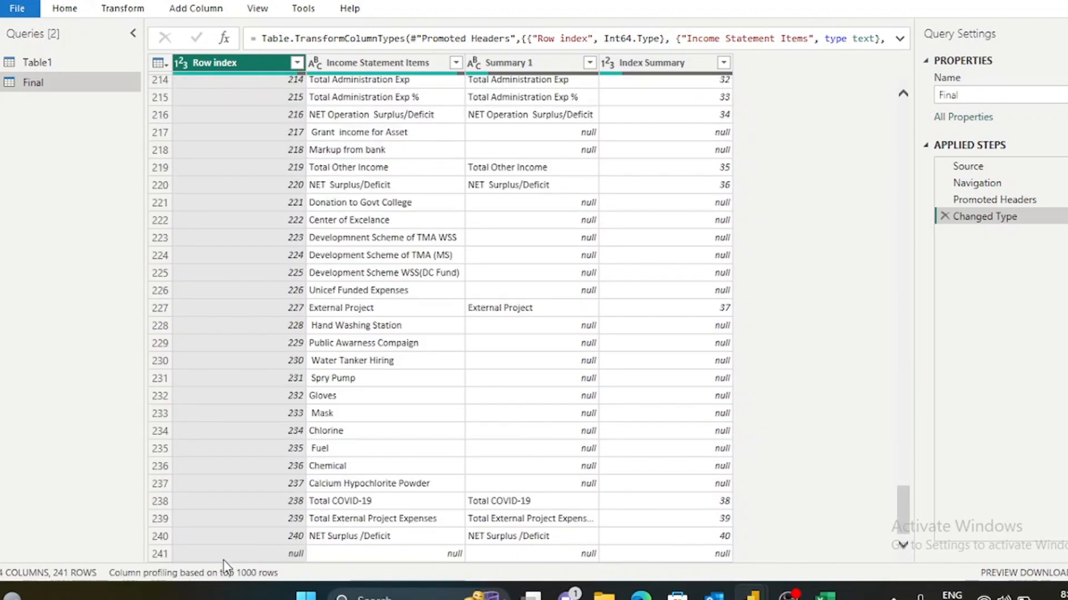
click(160, 554)
click(74, 11)
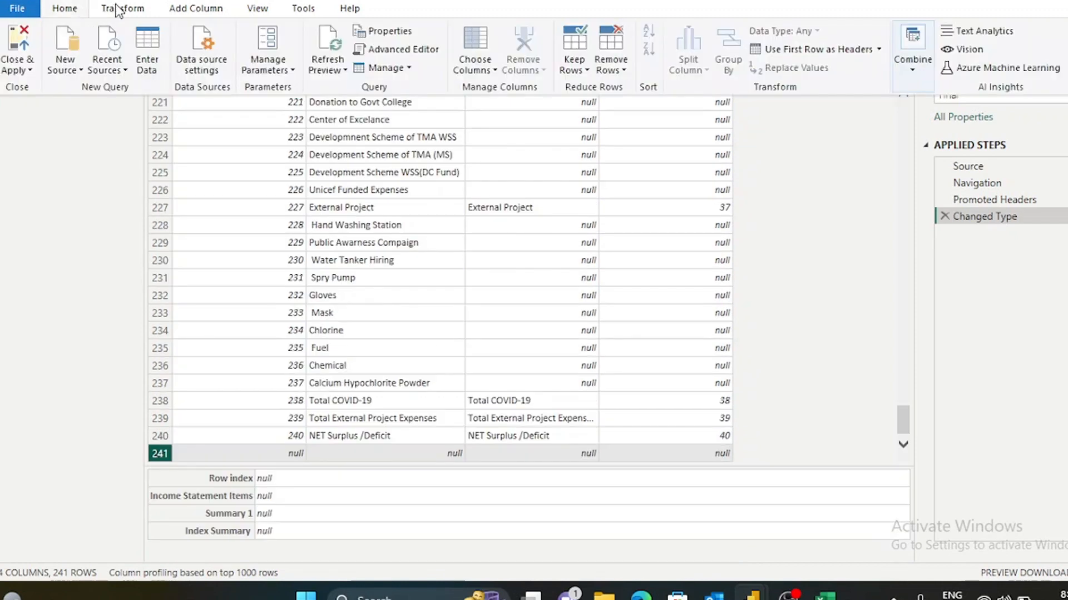
click(622, 72)
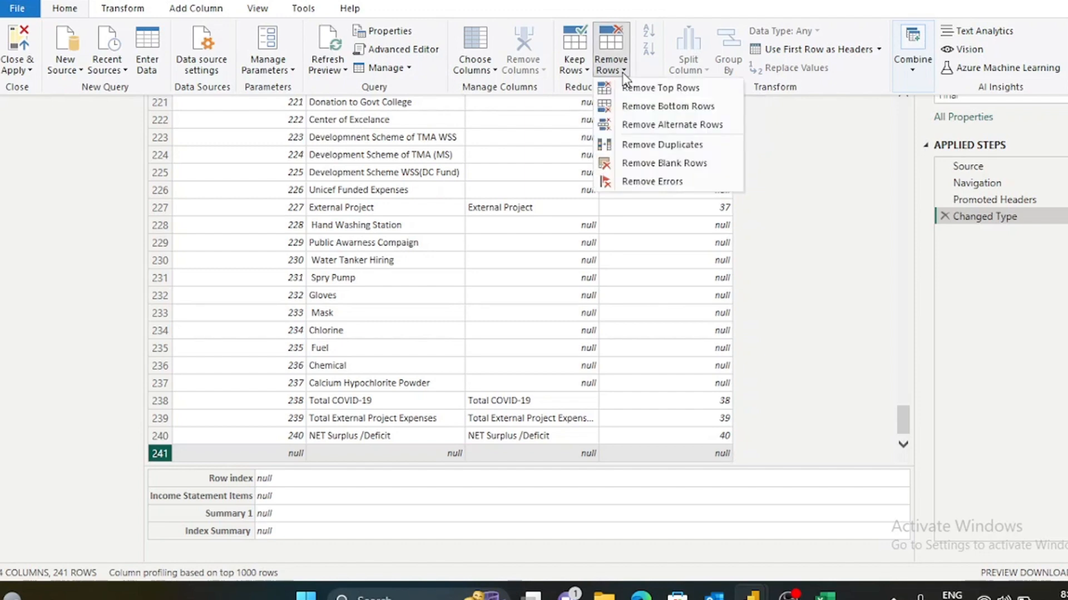
click(666, 110)
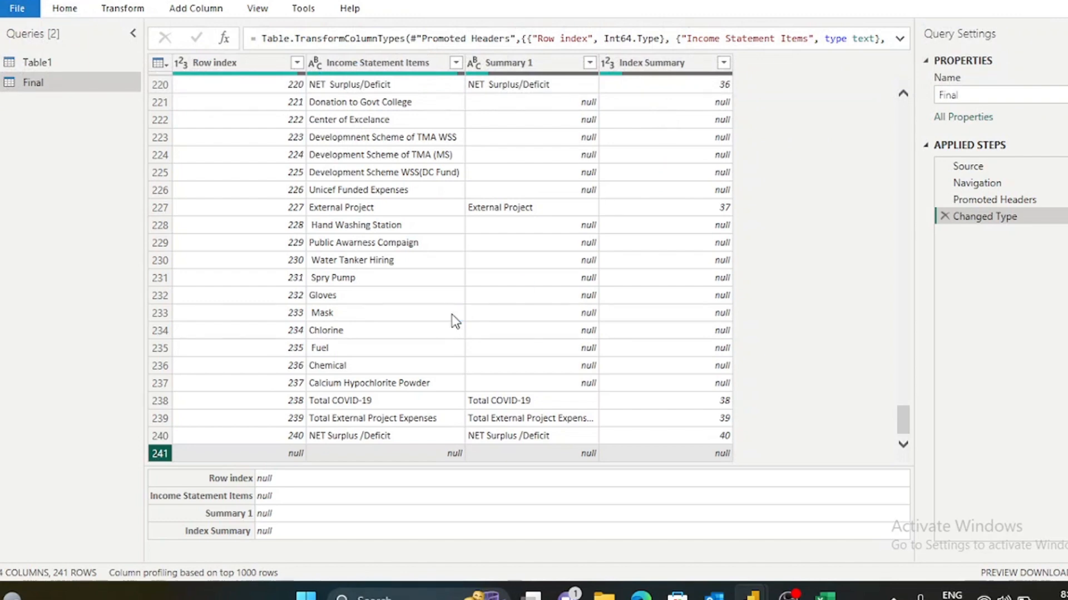
text(1)
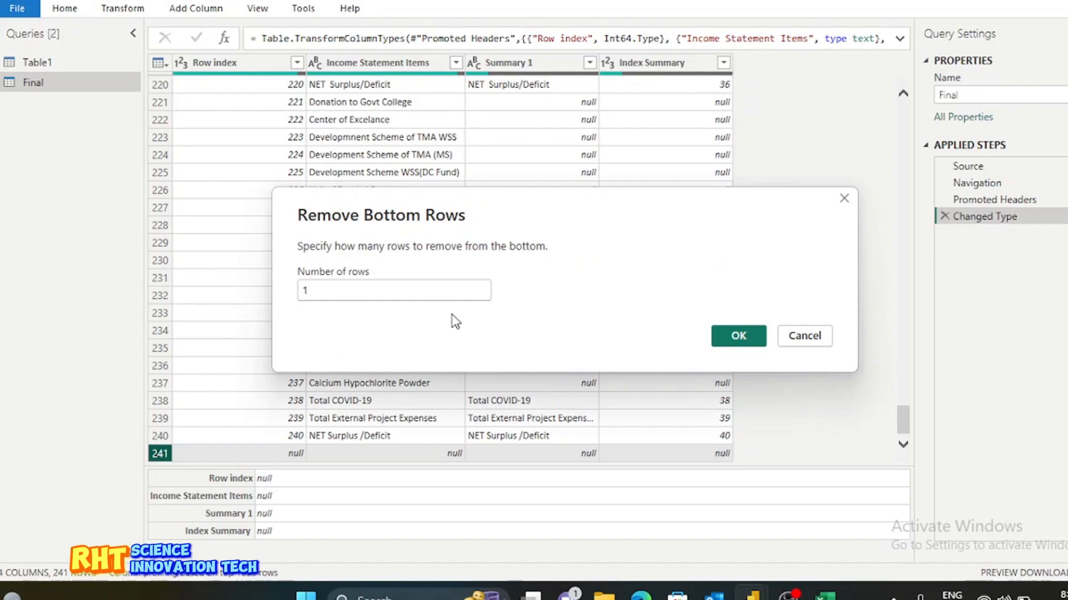
click(738, 337)
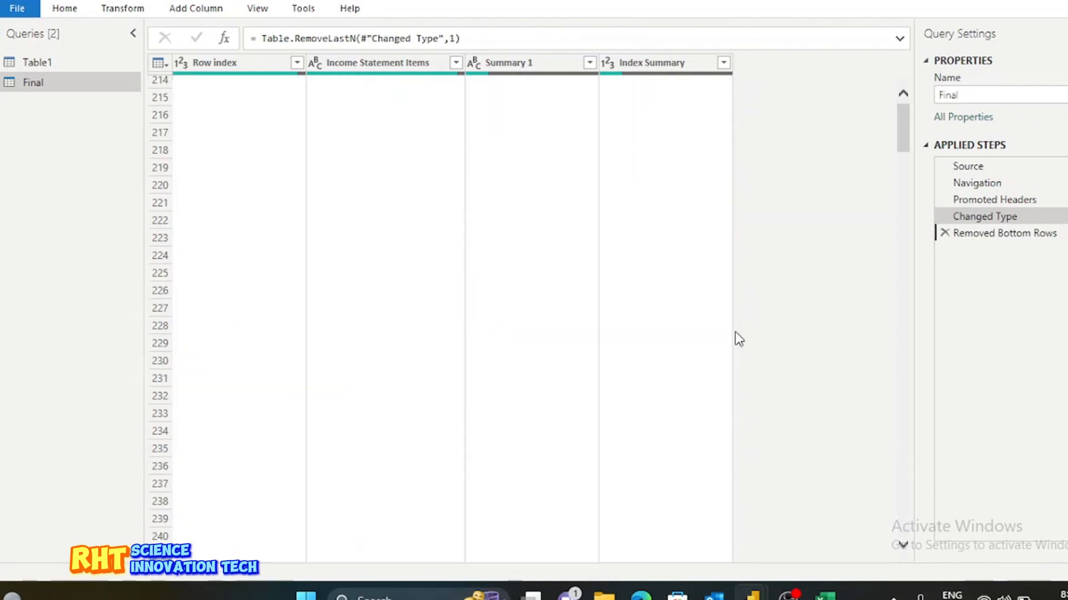
Check the last row of the Final query and compare it with the last Row index entry on Excel's Final sheet.
scroll(584, 382, down, 20)
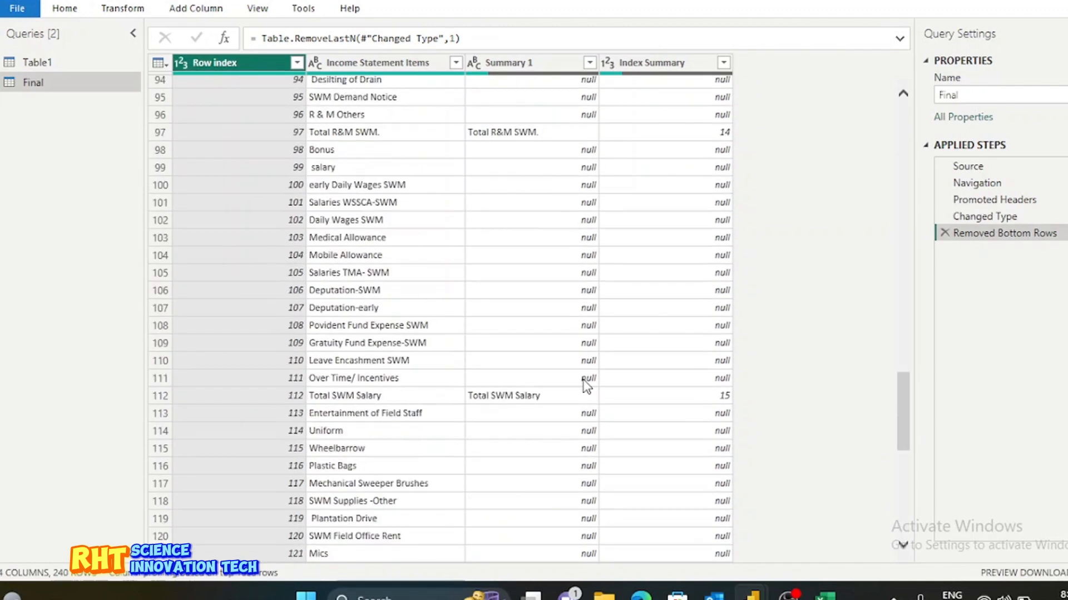
scroll(587, 387, down, 2)
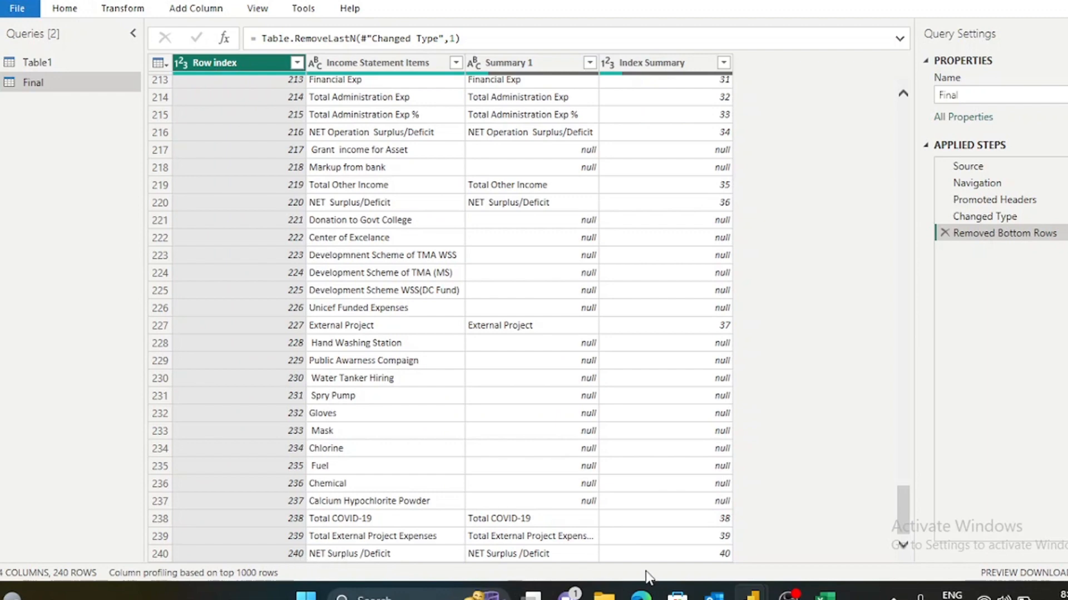
mouse_move(825, 593)
click(827, 561)
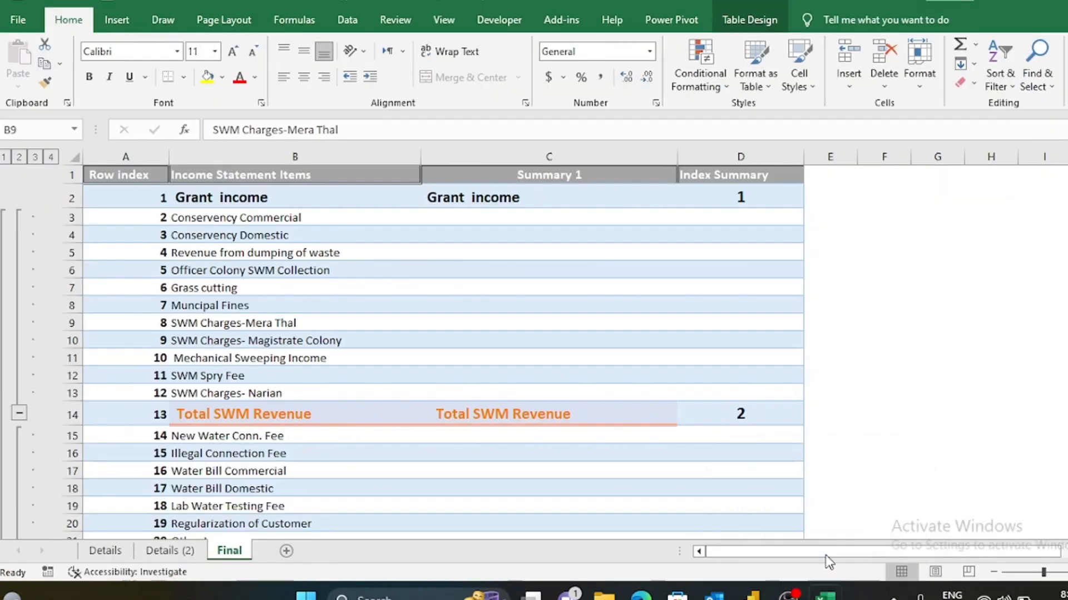
scroll(348, 422, down, 12)
click(158, 369)
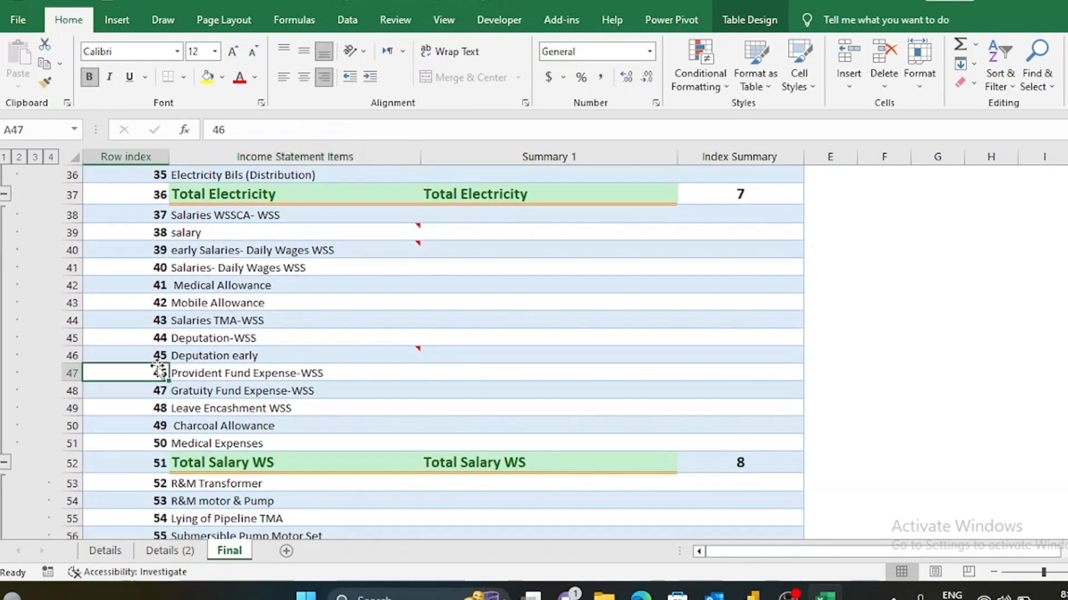
key(ctrl+Down)
scroll(156, 364, down, 1)
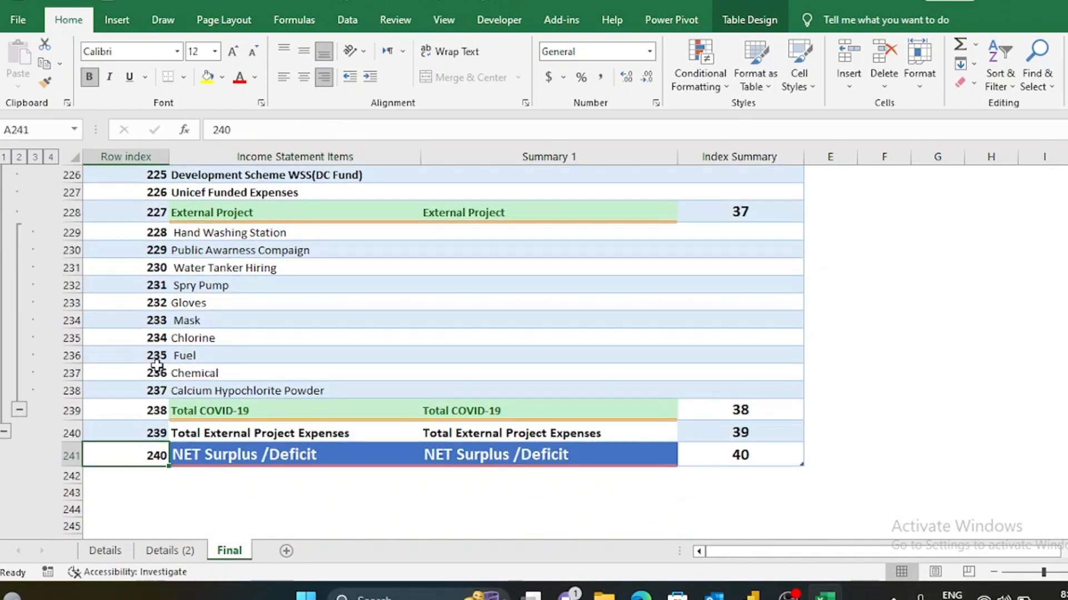
Return to Power Query and examine the Income Statement Items and Summary 1 columns of the Final query.
mouse_move(753, 594)
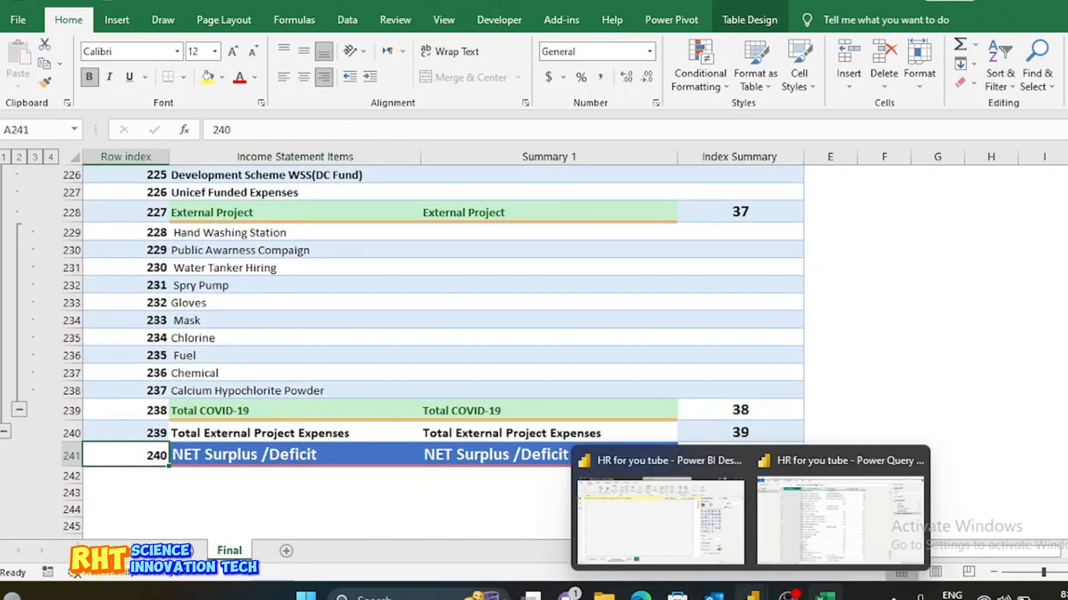
click(803, 532)
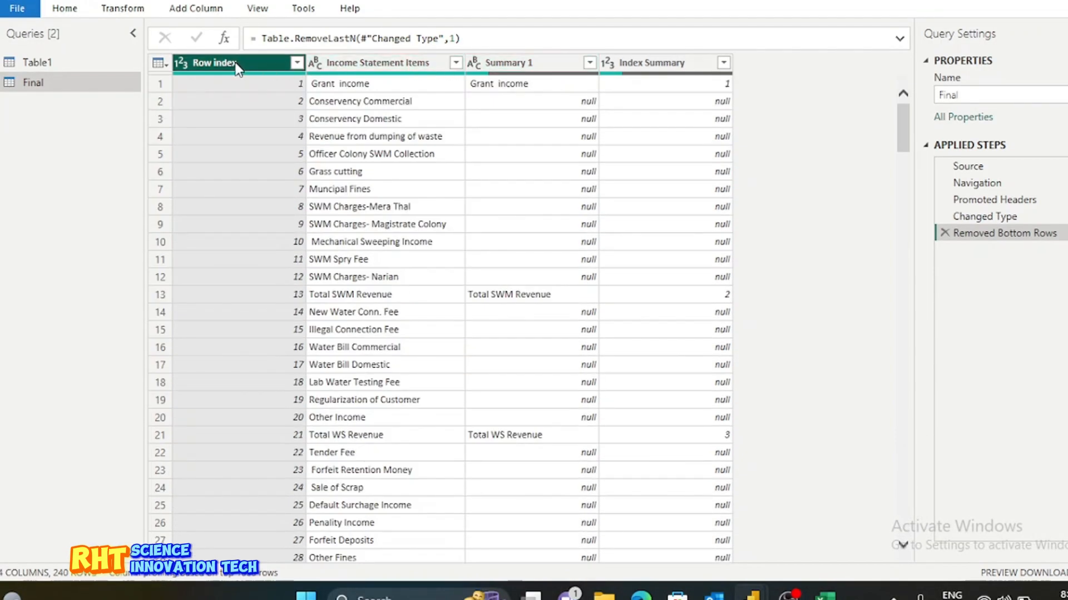
click(349, 63)
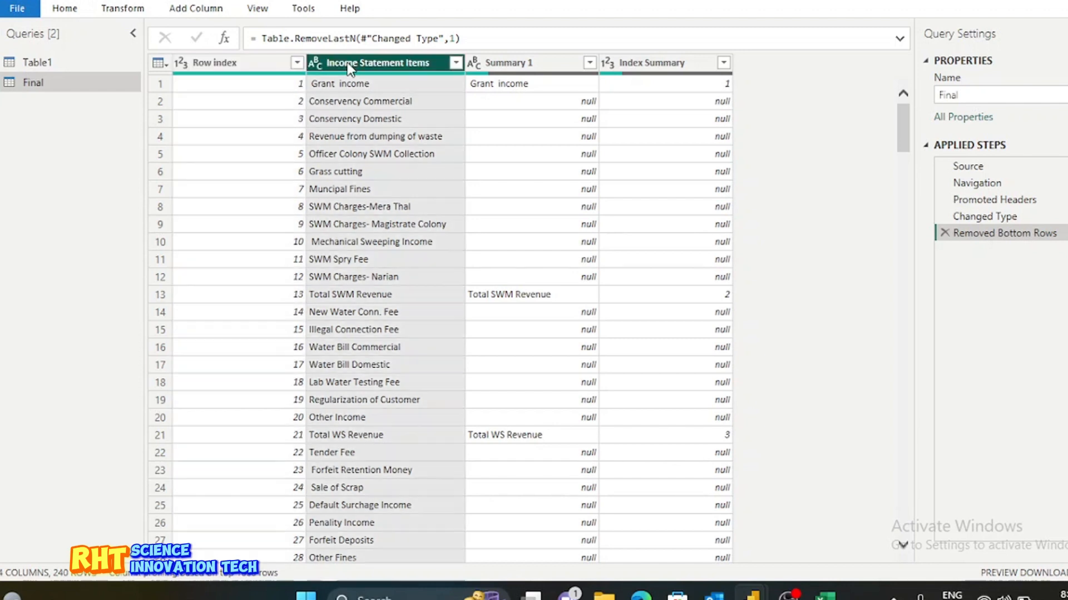
click(513, 66)
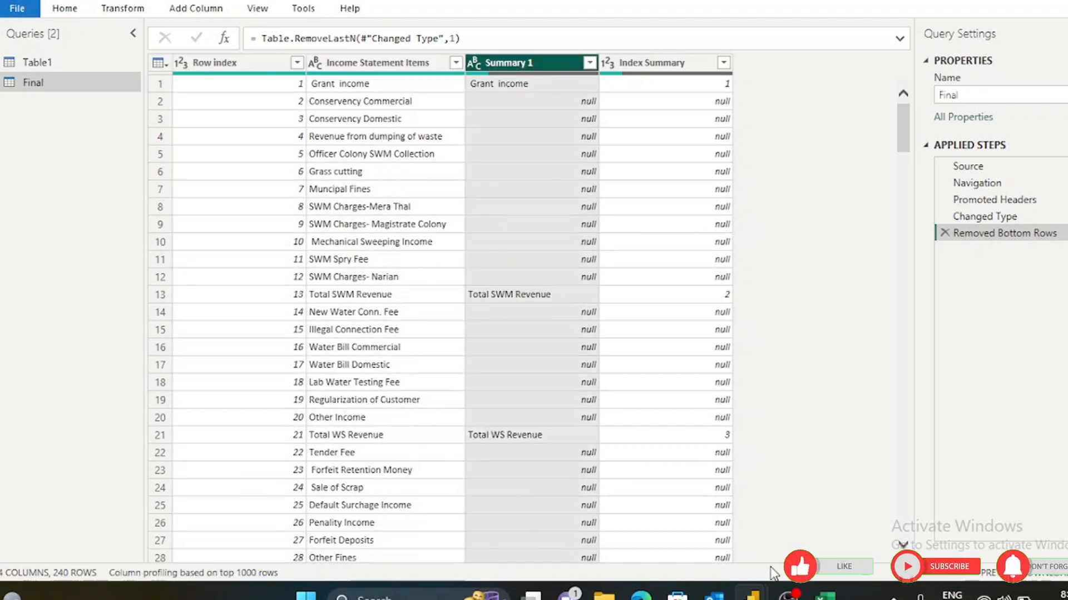
Switch to Excel and compare the Total R&M entries under Income Statement Items and Summary 1, including the sheet's header row.
mouse_move(817, 595)
click(819, 538)
scroll(502, 303, up, 20)
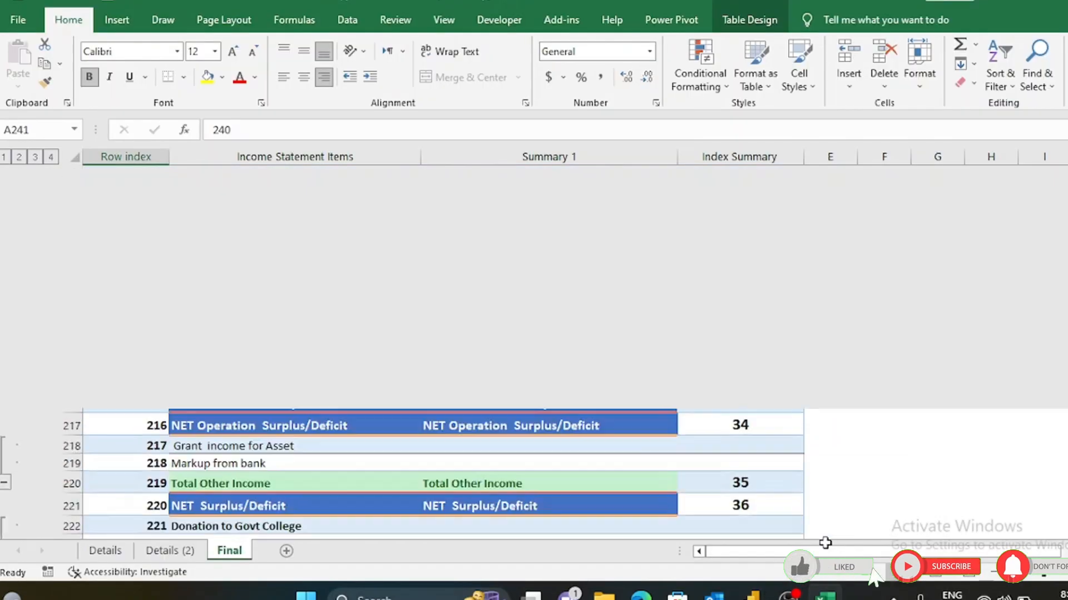
click(484, 286)
key(Up)
key(Up)
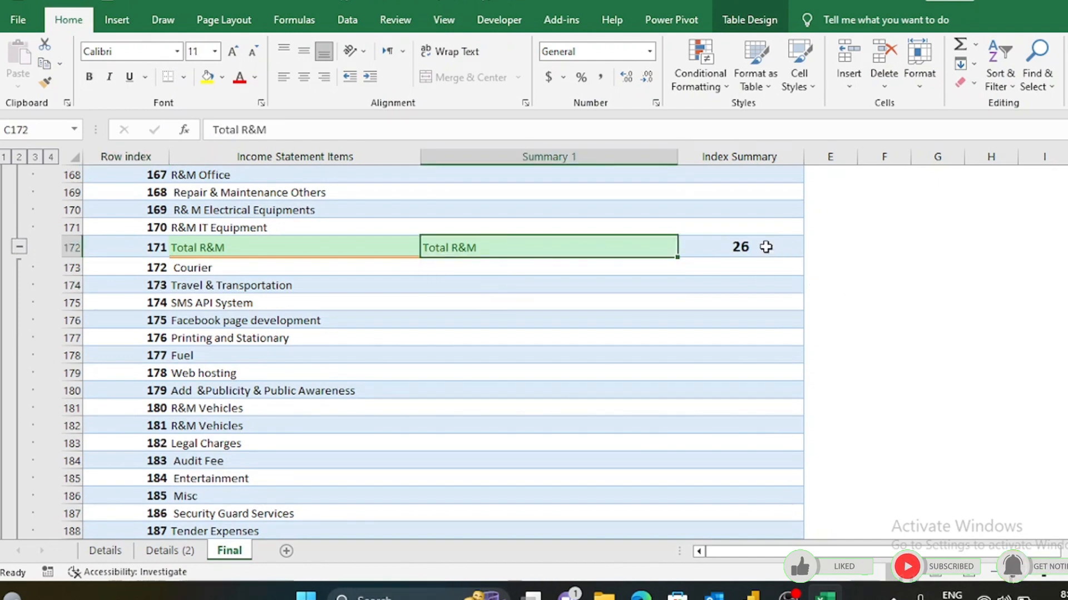
click(234, 249)
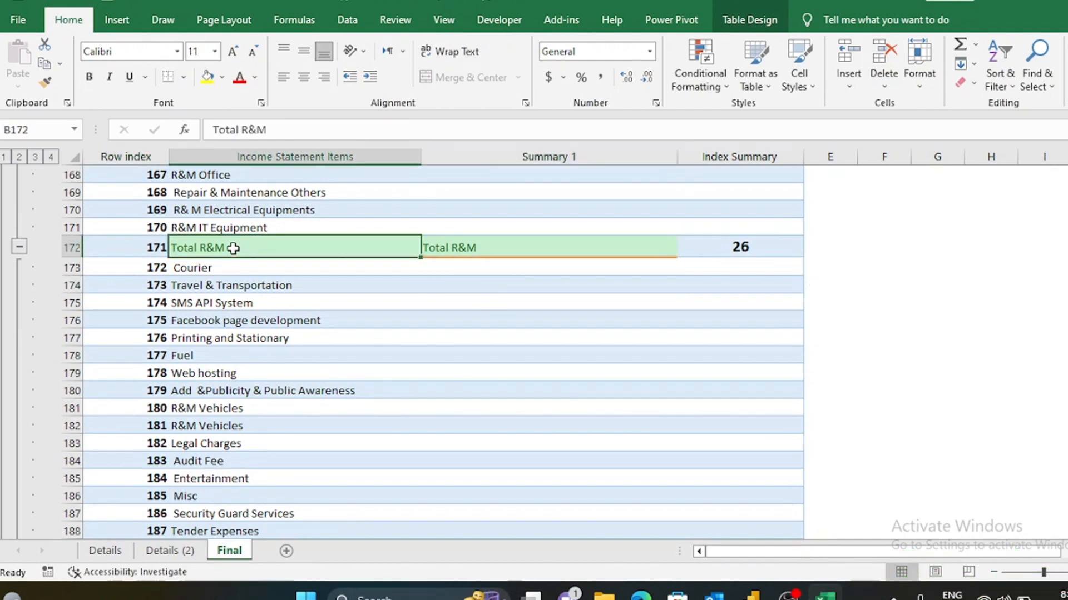
key(ctrl+Up)
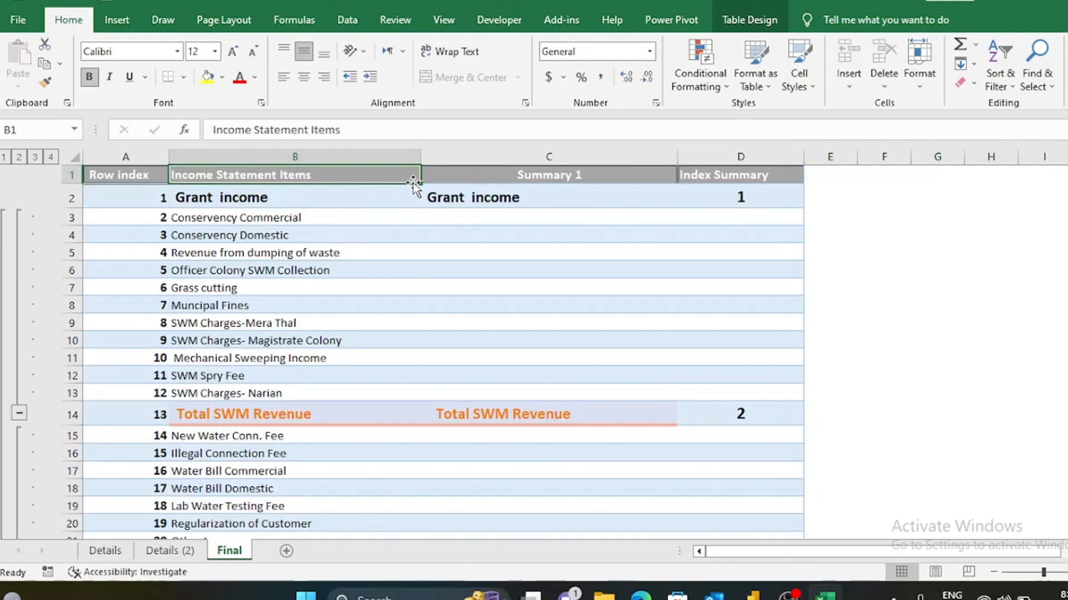
click(66, 176)
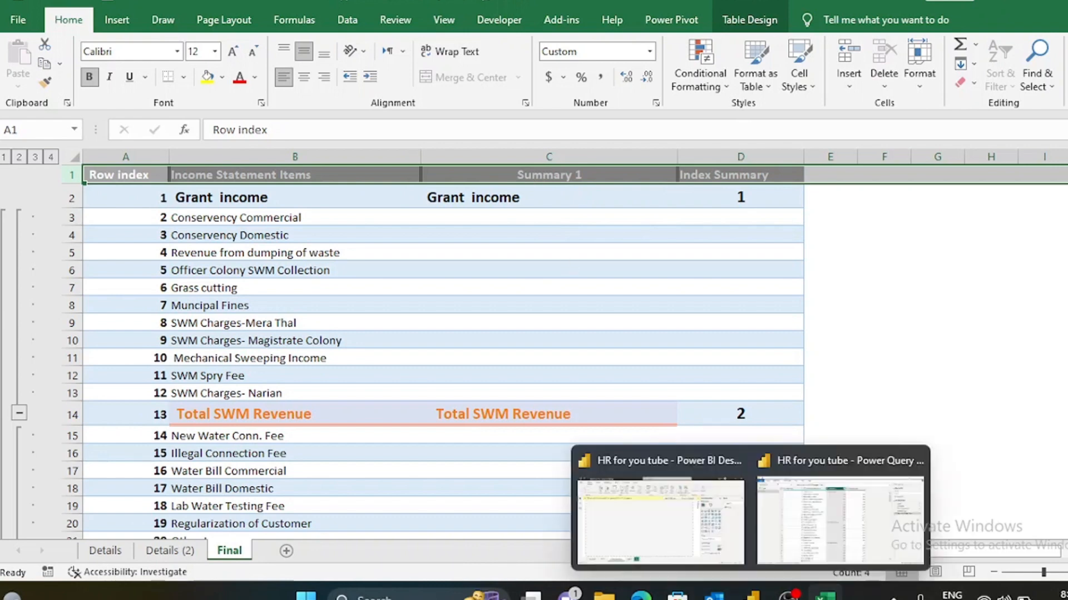
Return to Power Query and look through the rows of the Final query with its Summary 1 column selected.
mouse_move(824, 593)
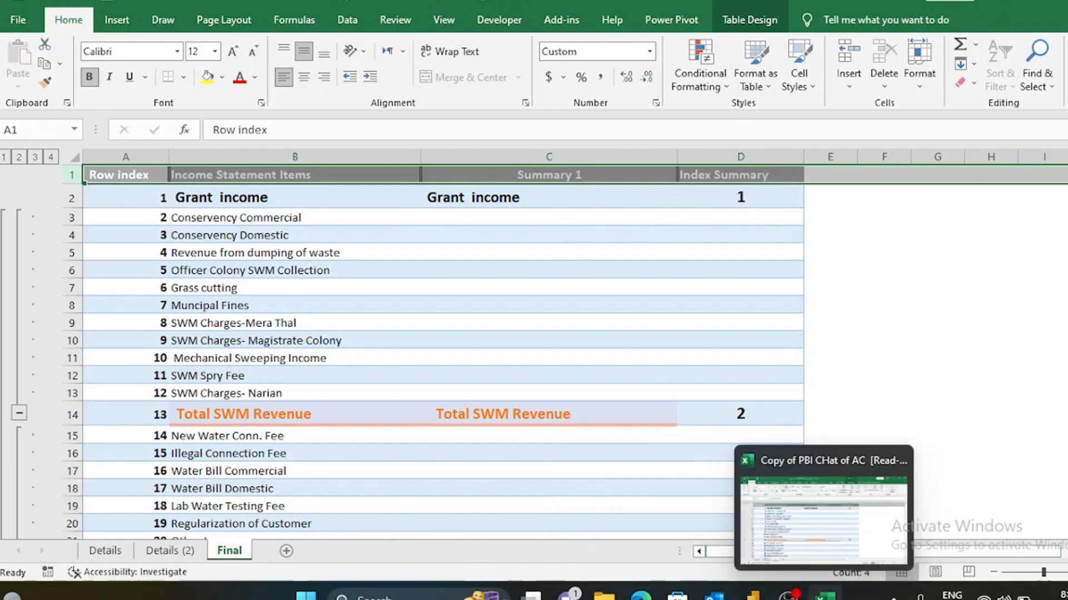
mouse_move(752, 594)
click(764, 536)
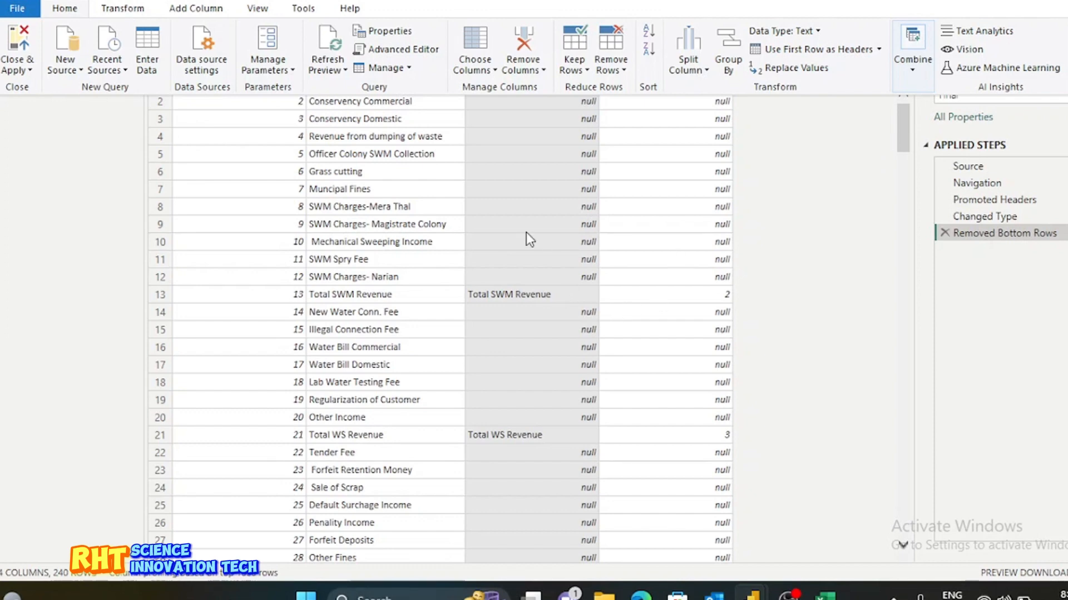
scroll(526, 231, down, 15)
scroll(526, 232, up, 15)
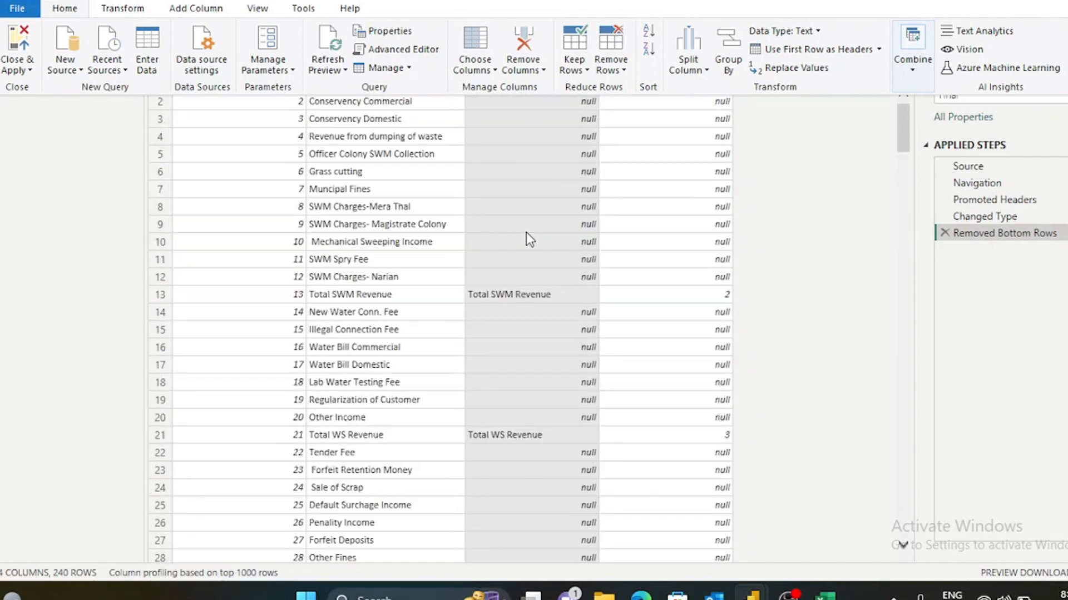
Close Power Query with the pending changes applied, return to the Income Statement report page and expand the Final table's fields.
click(27, 69)
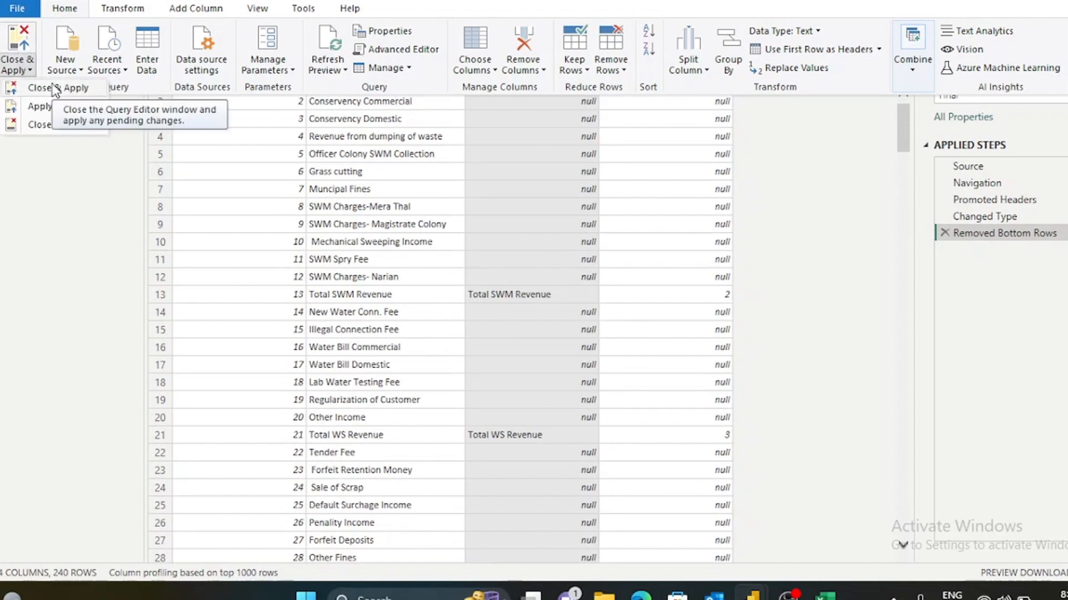
click(54, 89)
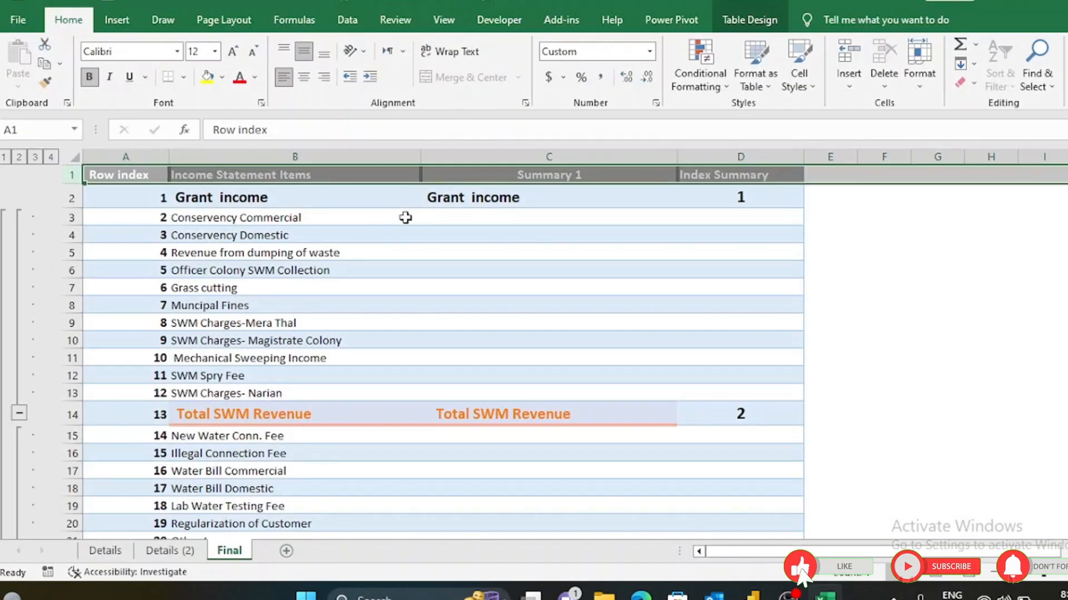
click(824, 597)
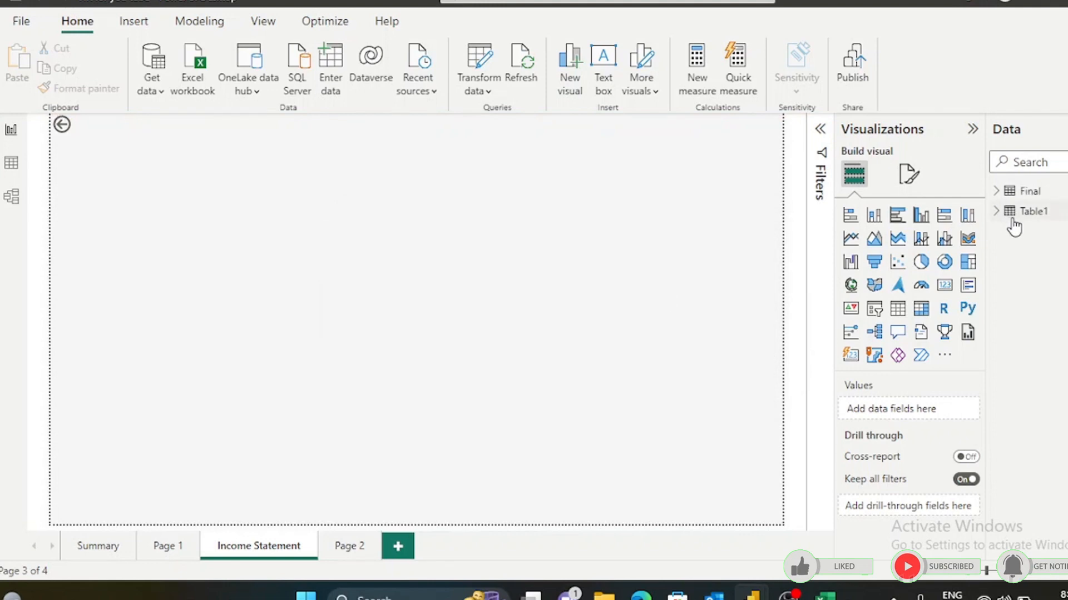
click(1001, 191)
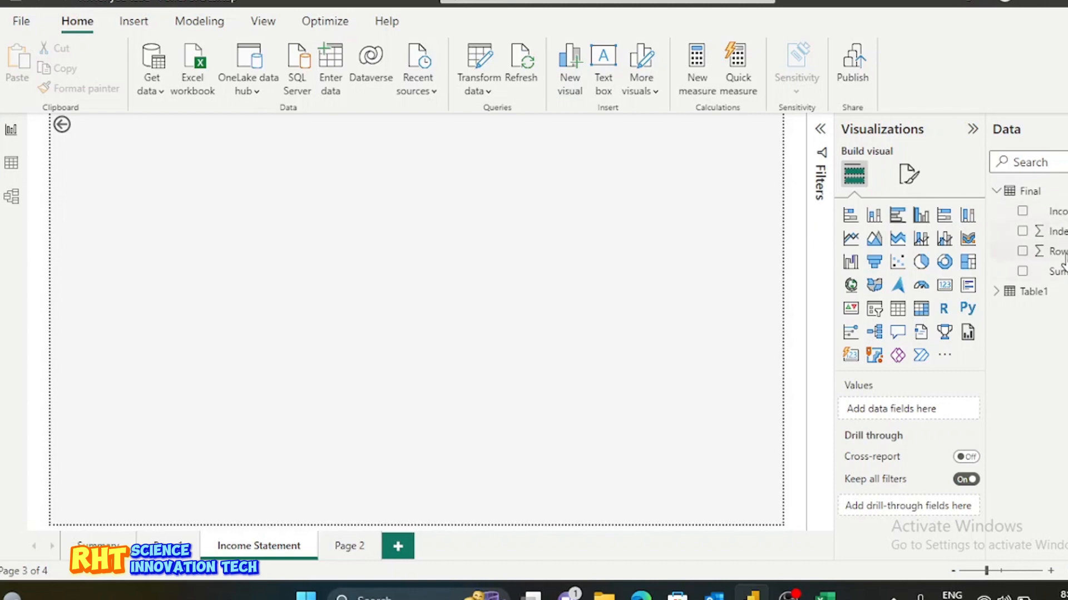
Look through the Final table's rows in table view, checking Excel's Final sheet and returning to the table.
click(12, 164)
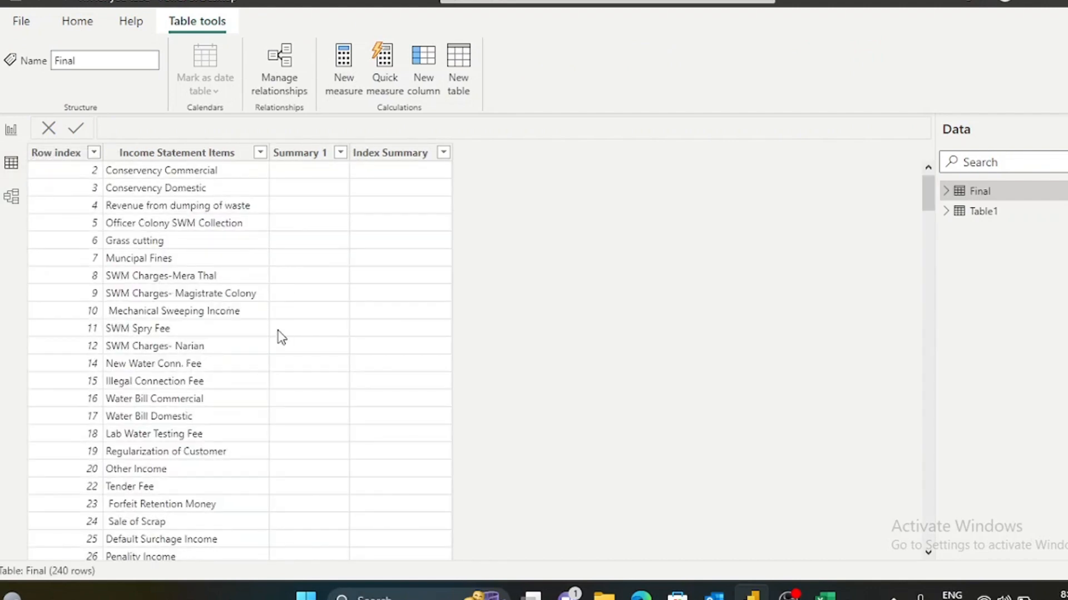
scroll(280, 336, down, 10)
scroll(280, 336, down, 20)
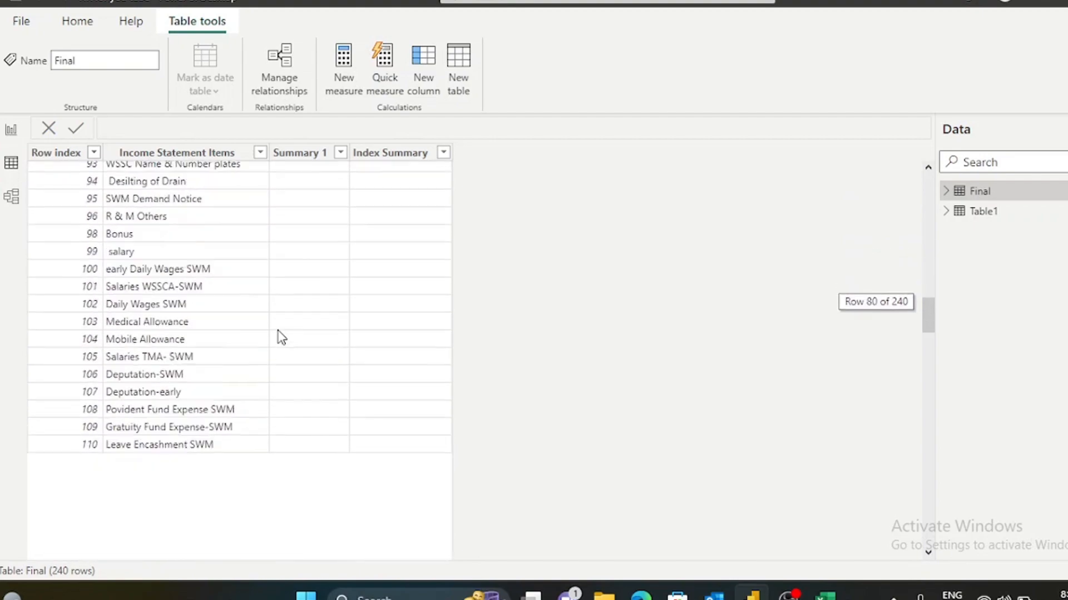
scroll(281, 337, down, 20)
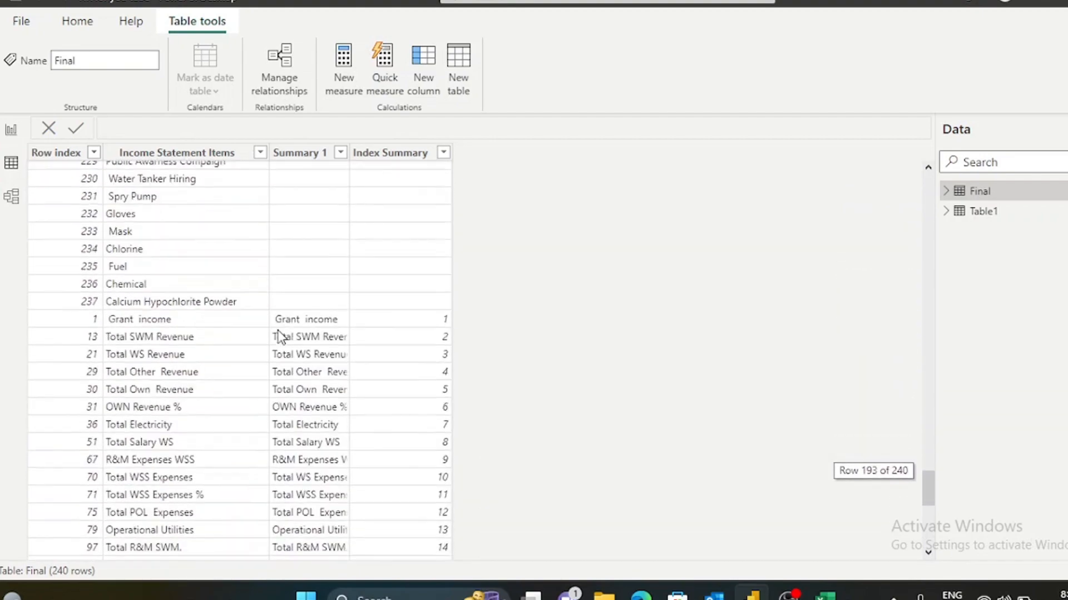
key(alt+Tab)
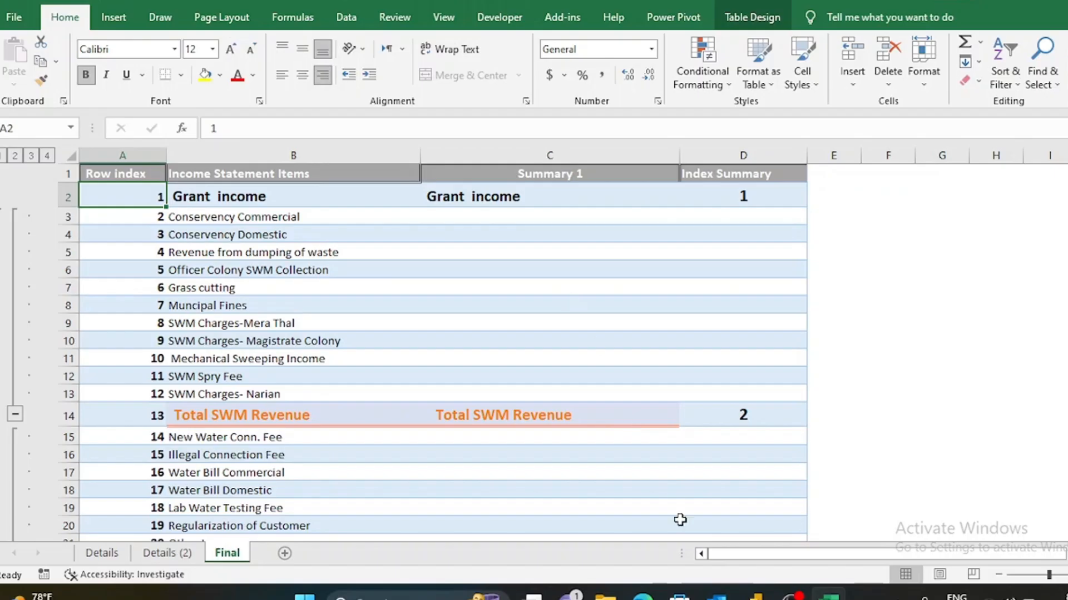
mouse_move(754, 597)
click(739, 528)
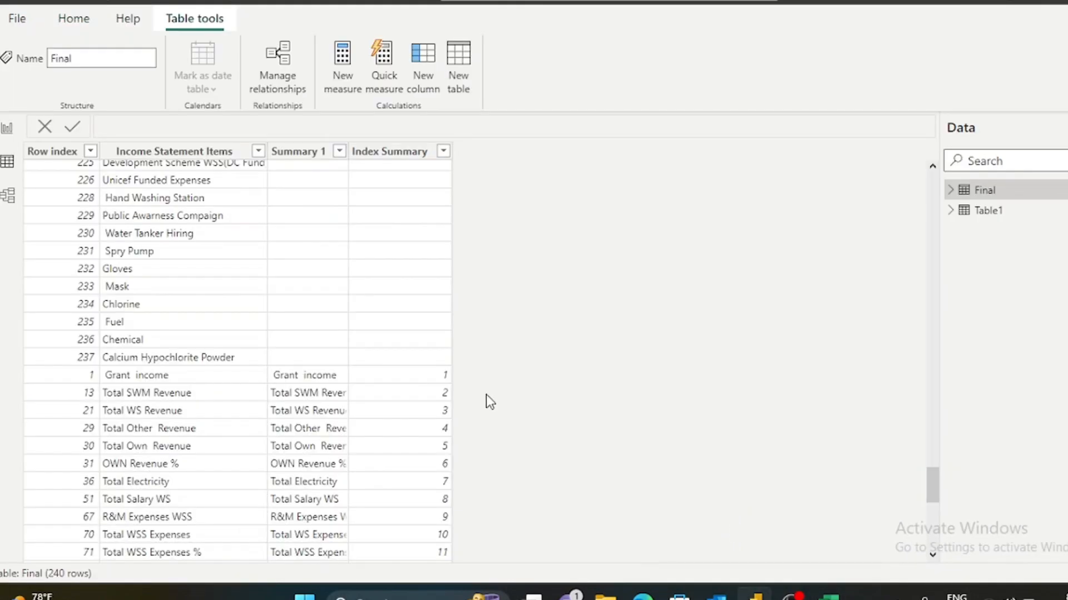
Add a matrix visual to the Income Statement report page with Row index as its rows, and look through its entries.
click(6, 128)
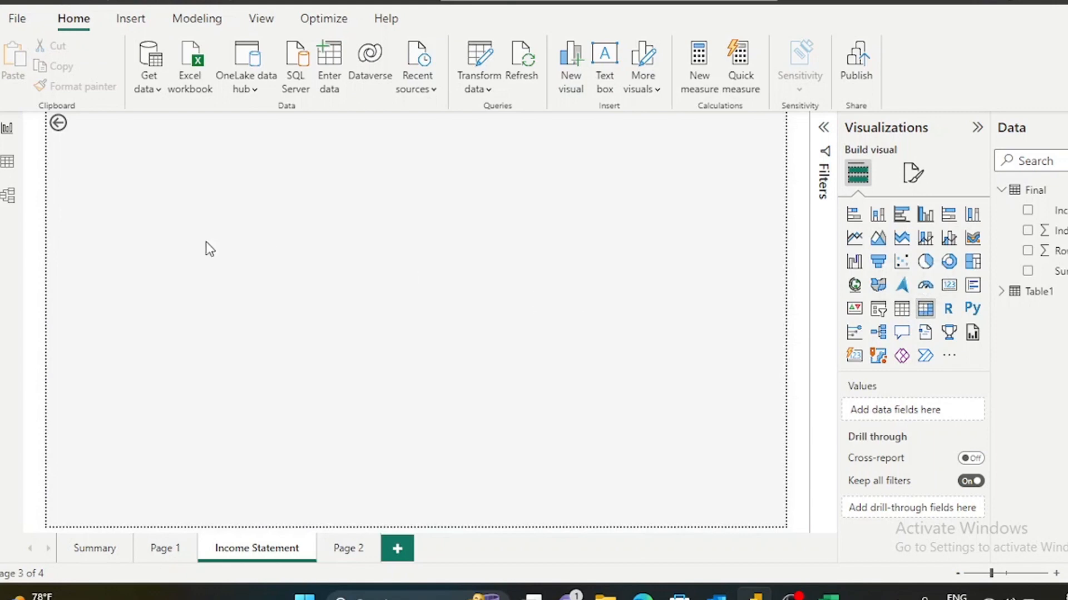
click(927, 309)
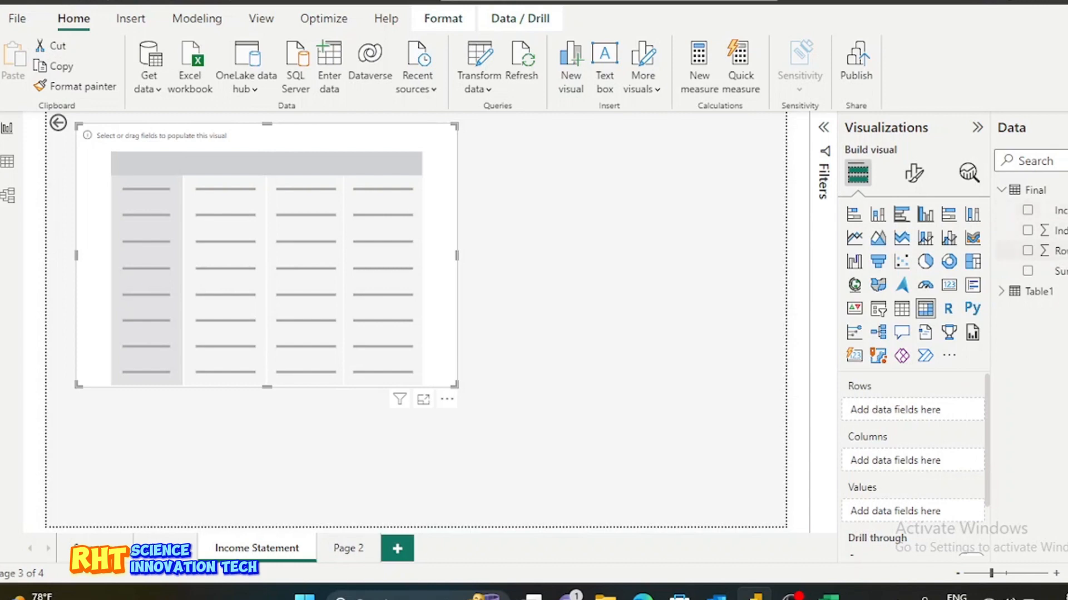
drag(1057, 251, 920, 412)
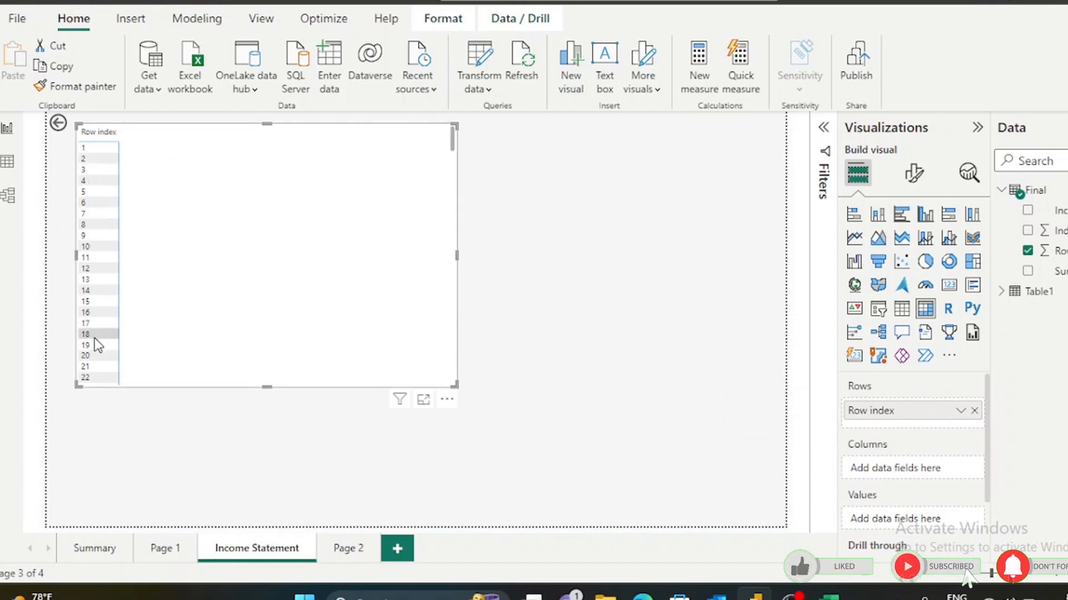
scroll(98, 345, down, 20)
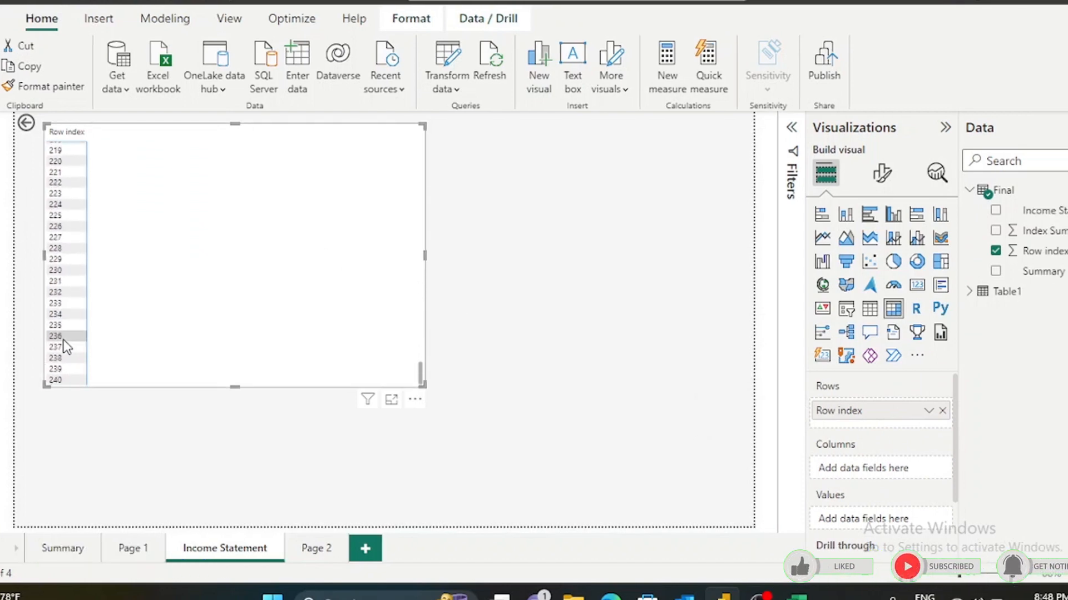
scroll(76, 237, up, 18)
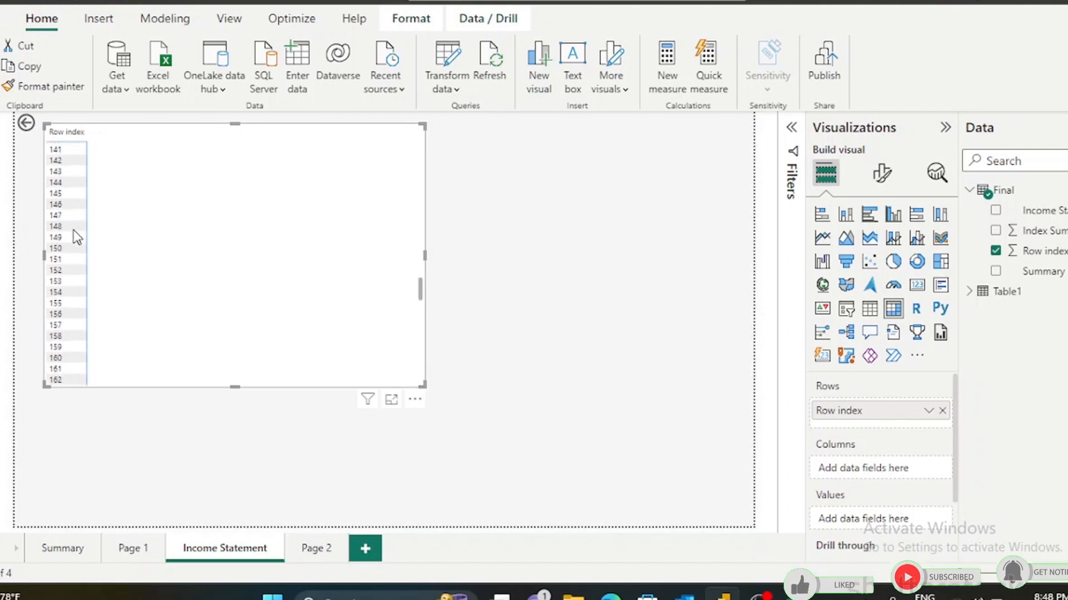
scroll(73, 233, up, 2)
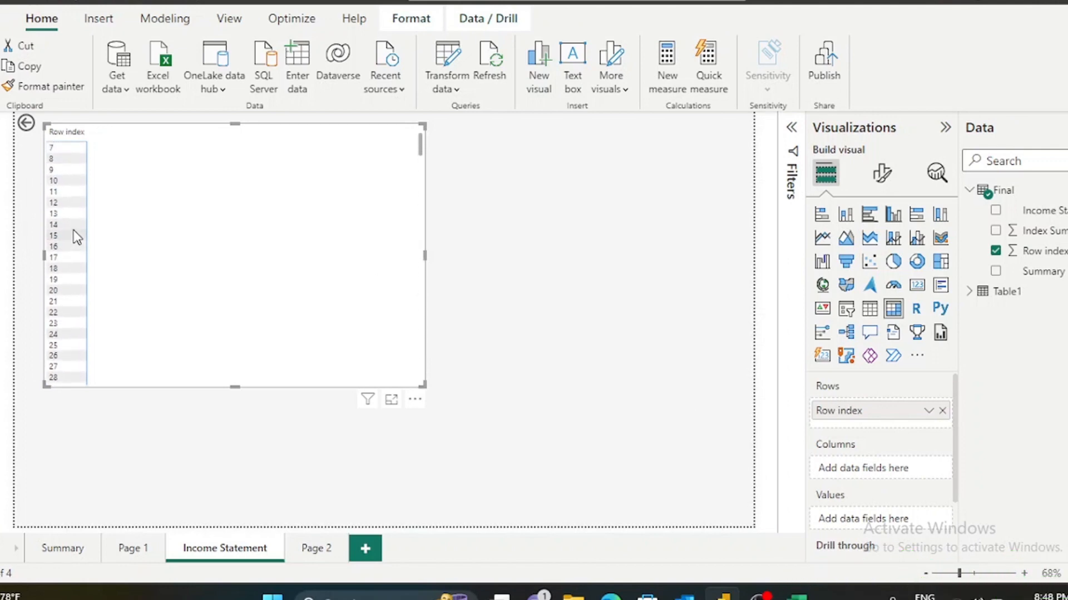
scroll(69, 193, up, 1)
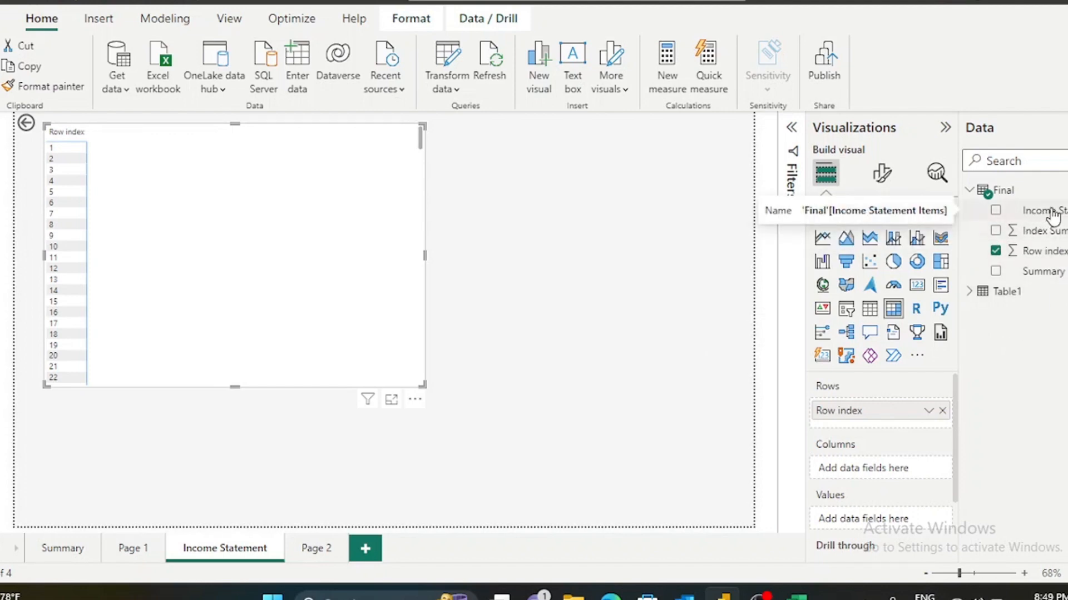
Add Income Statement Items and Summary 1 to the matrix values, enlarging the visual to fit the columns.
drag(1052, 215, 869, 503)
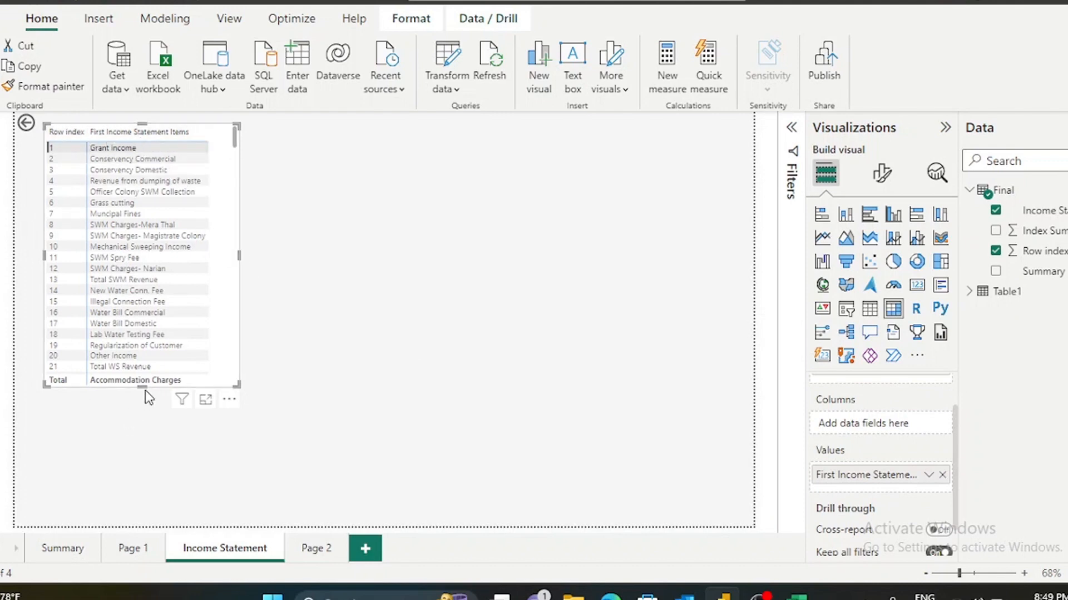
scroll(184, 318, up, 20)
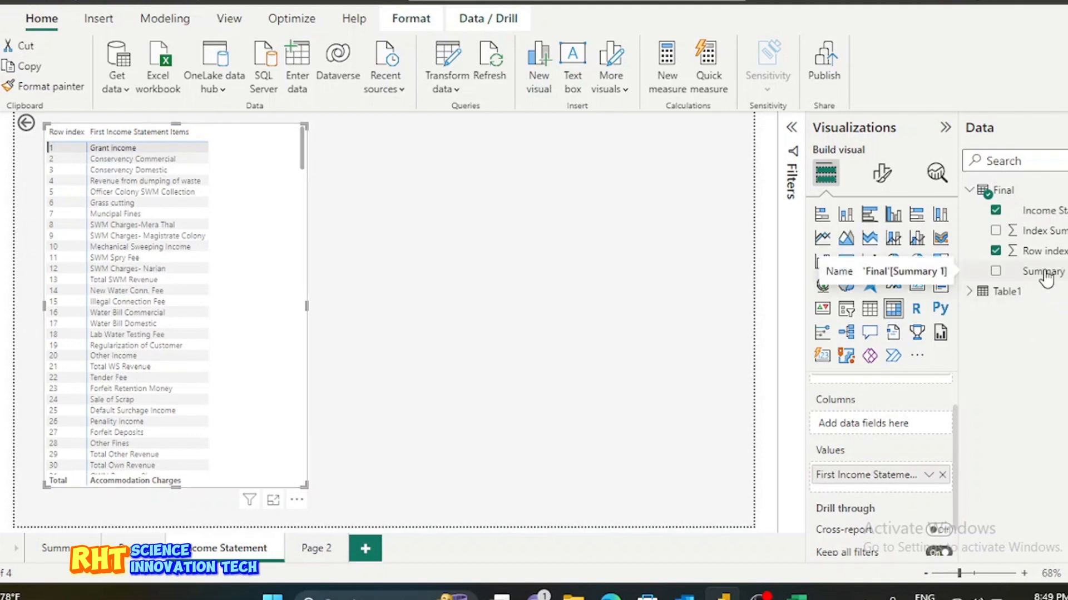
drag(1045, 278, 891, 500)
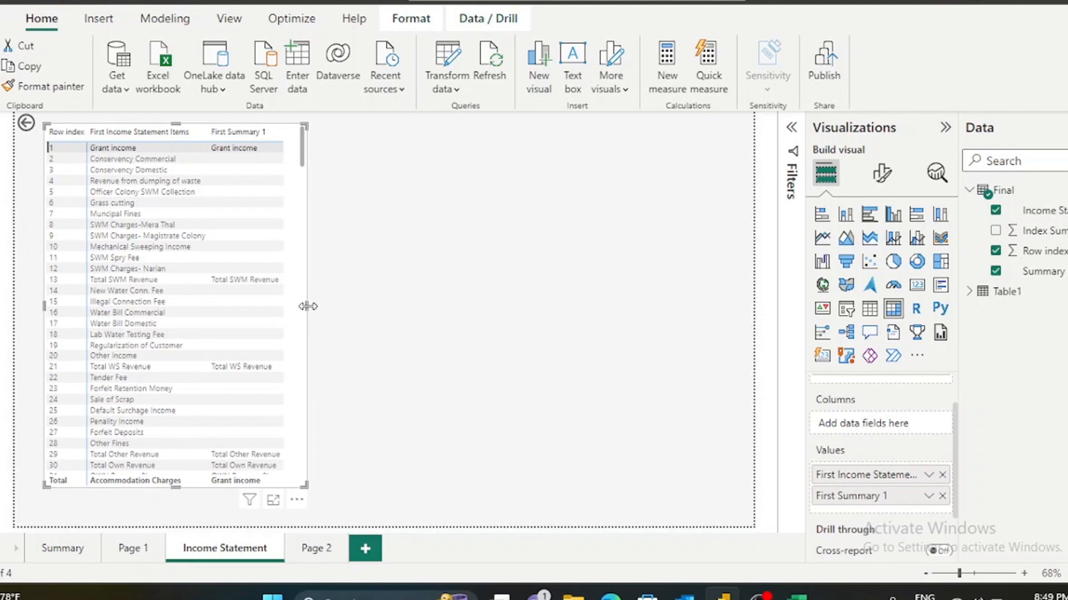
drag(367, 315, 382, 316)
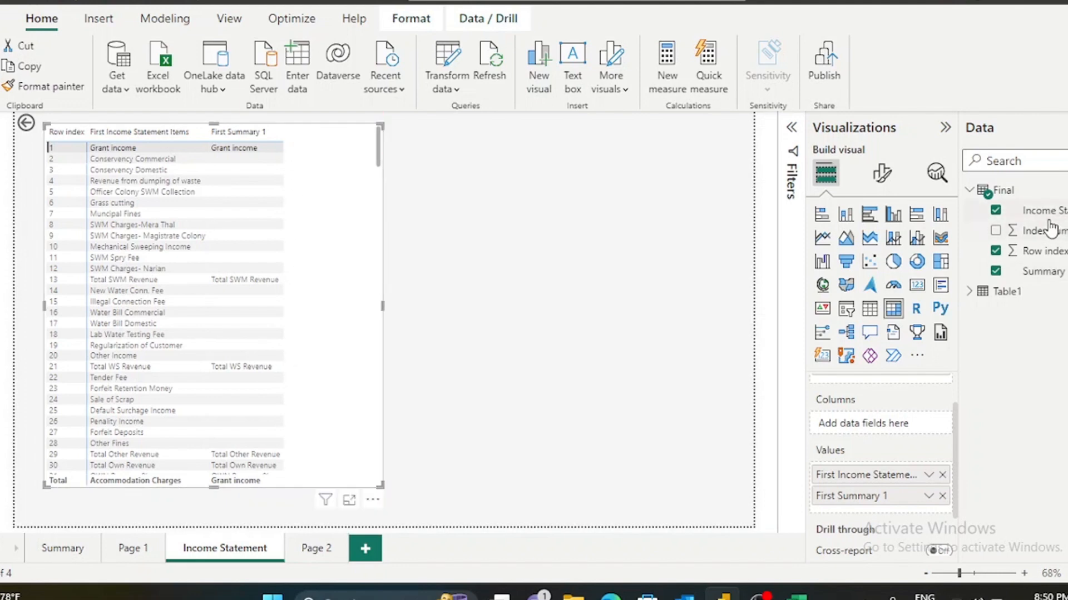
Add Index Summary to the matrix values, widen the visual and review the rows down to the end.
drag(1042, 242, 888, 515)
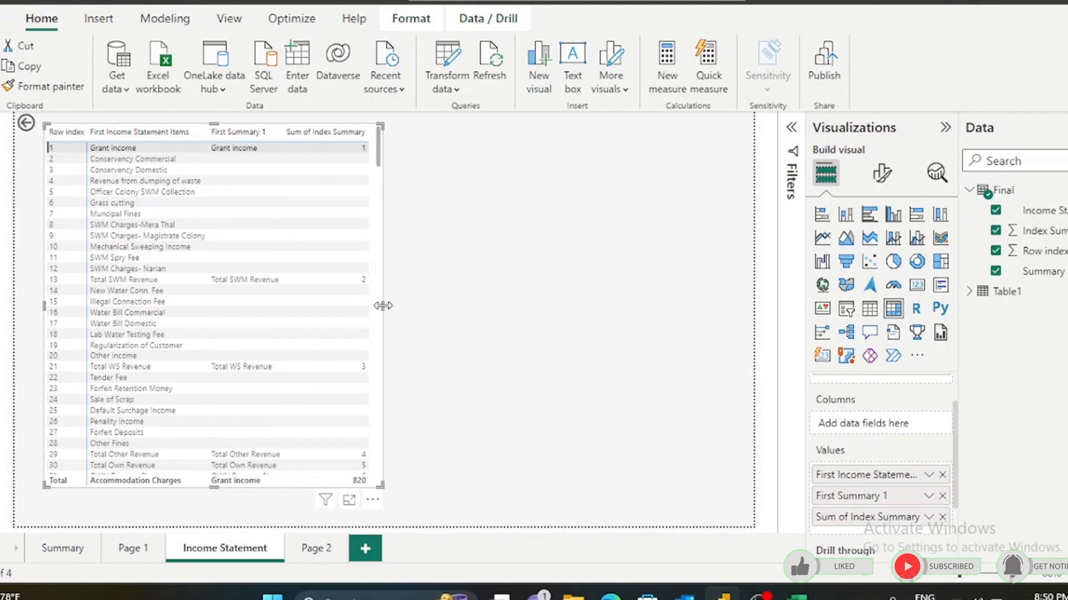
drag(382, 306, 446, 313)
scroll(302, 332, down, 1)
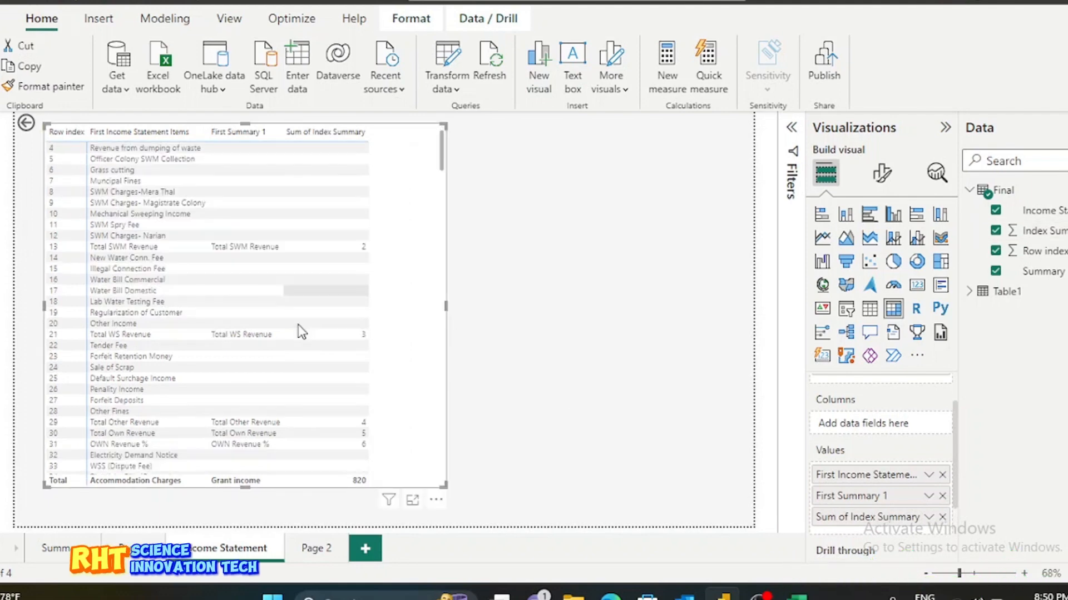
scroll(302, 332, down, 20)
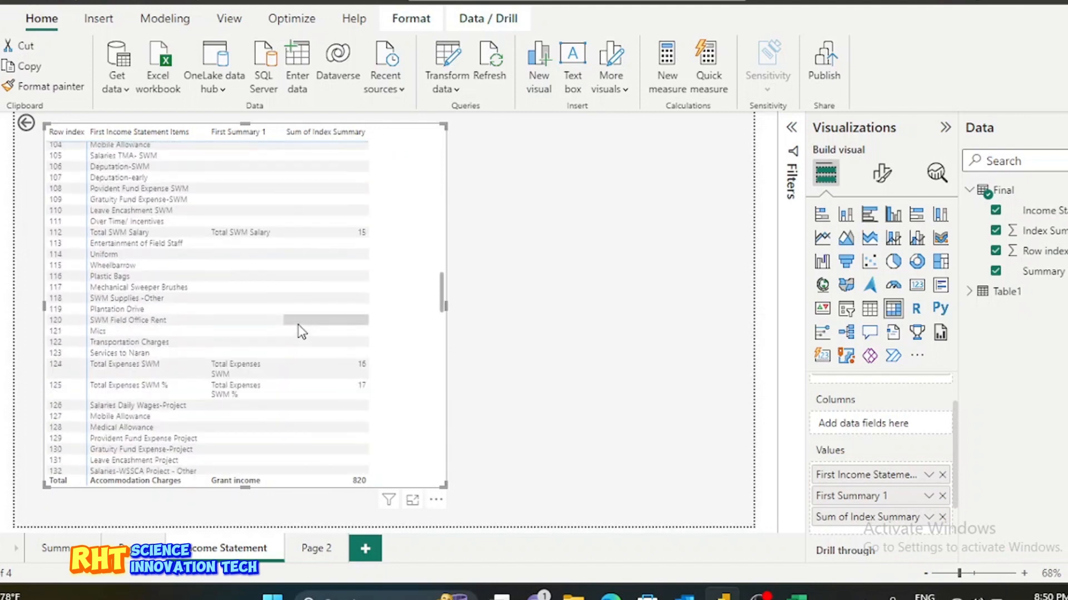
scroll(302, 332, down, 20)
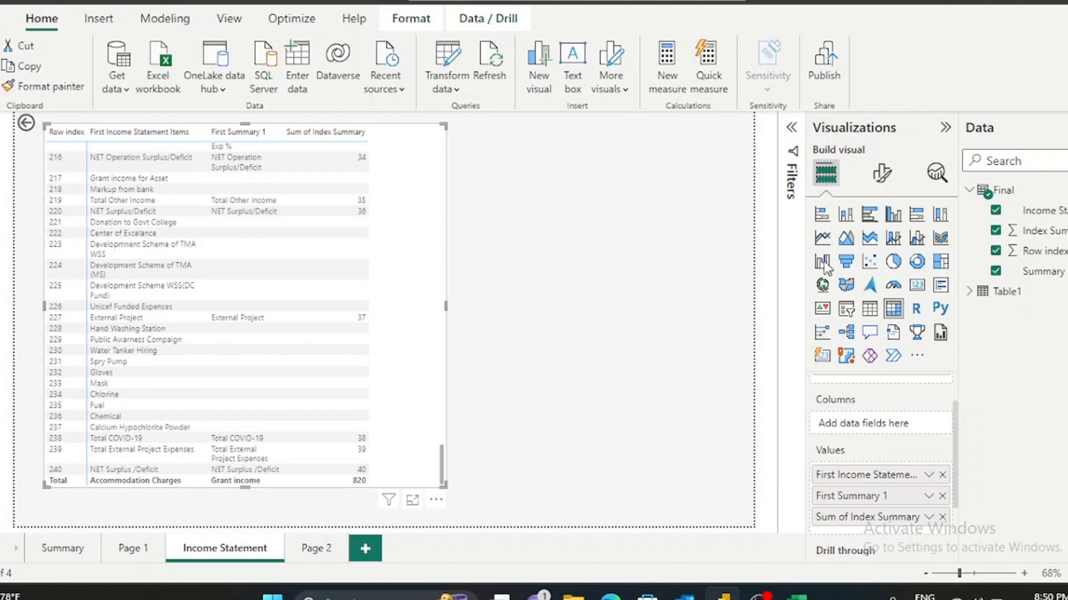
Turn off the matrix's row subtotals, return to its first rows and clear the row highlight.
click(884, 179)
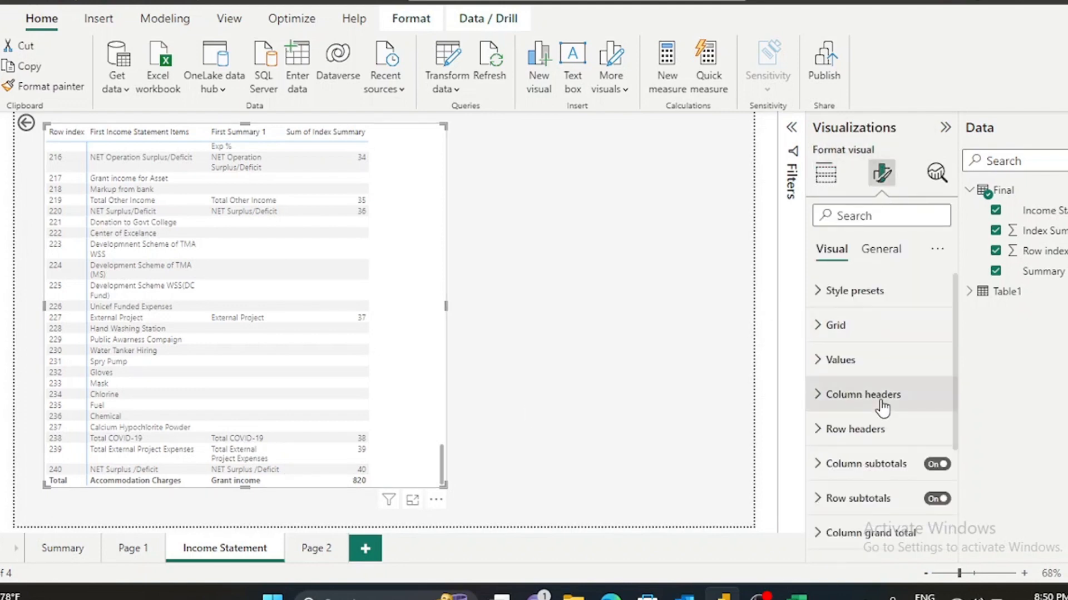
scroll(900, 439, down, 2)
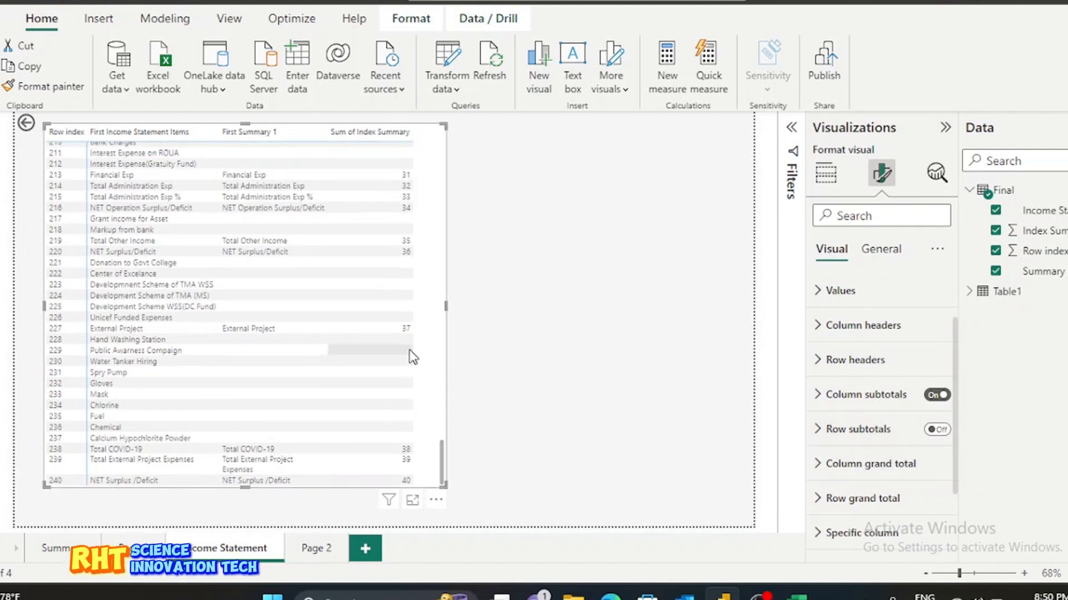
scroll(410, 353, up, 10)
scroll(409, 355, up, 15)
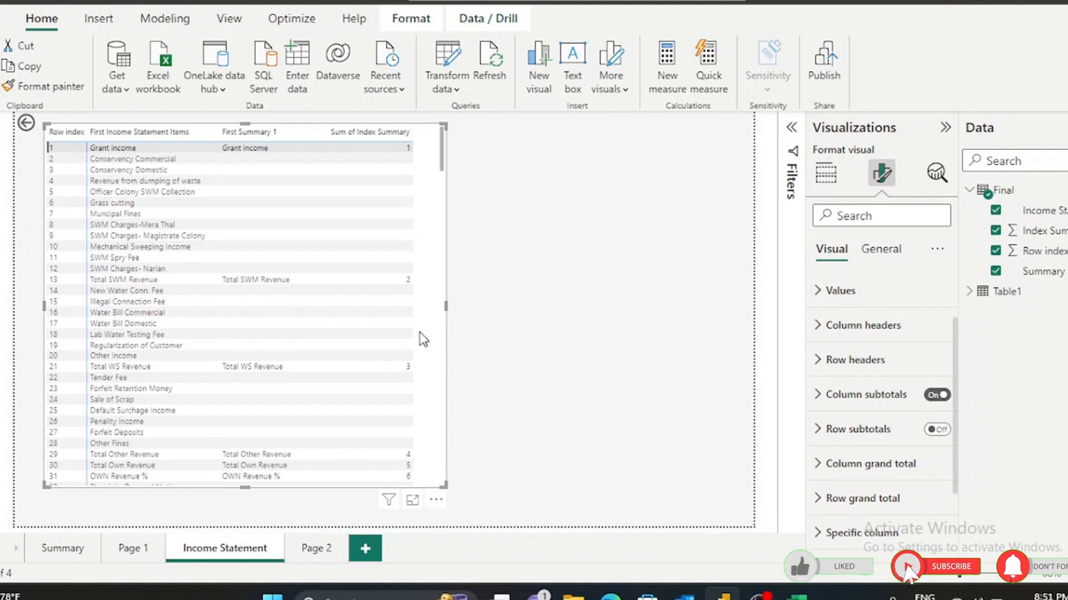
click(419, 195)
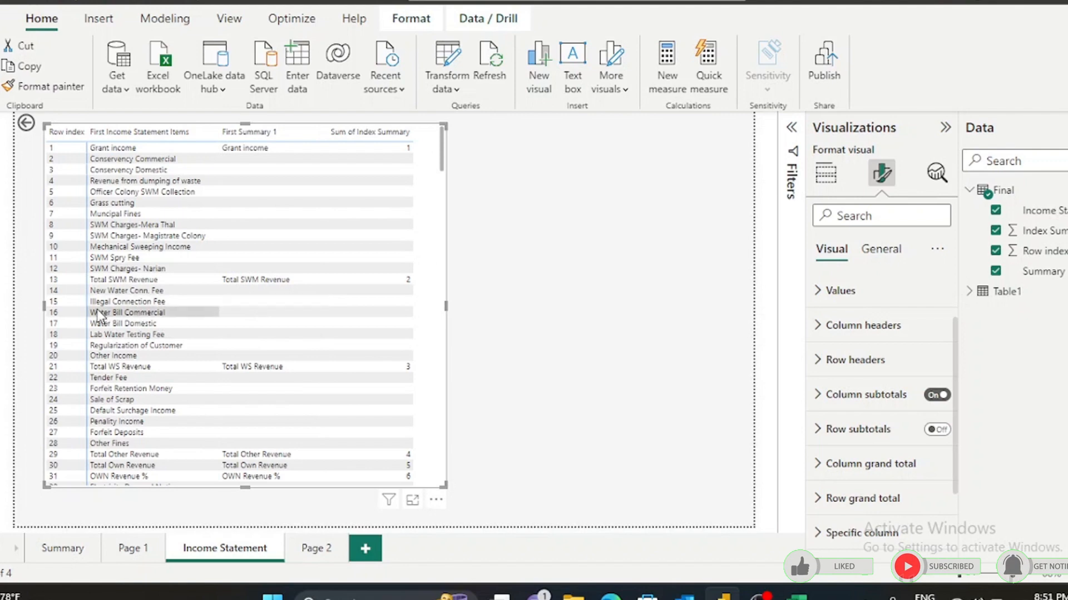
Sort the matrix by First Income Statement Items and restore the sorting by Row index.
scroll(321, 359, down, 5)
scroll(322, 358, up, 5)
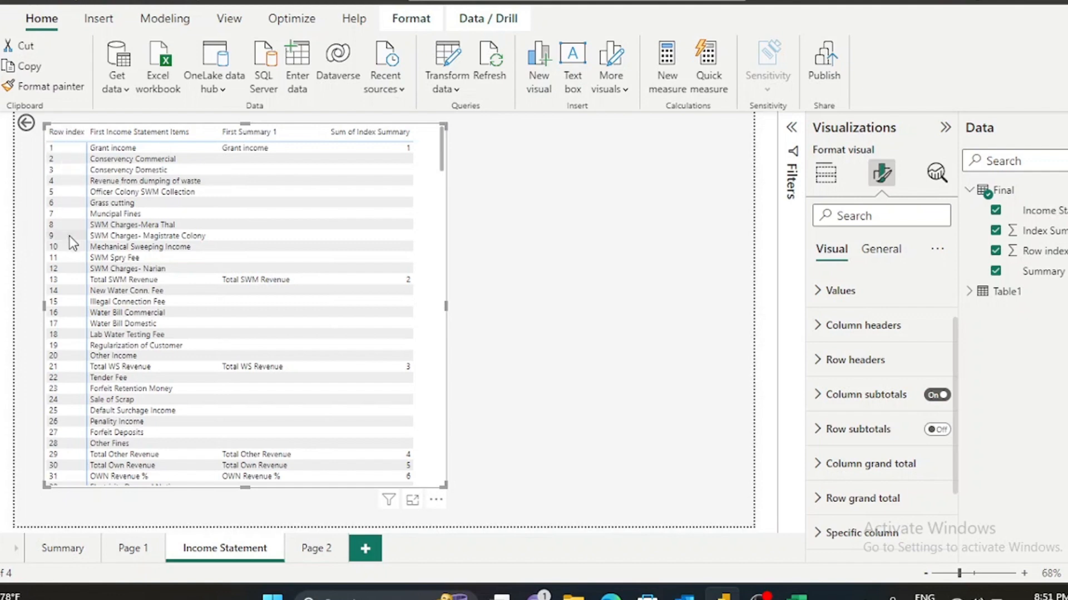
click(118, 133)
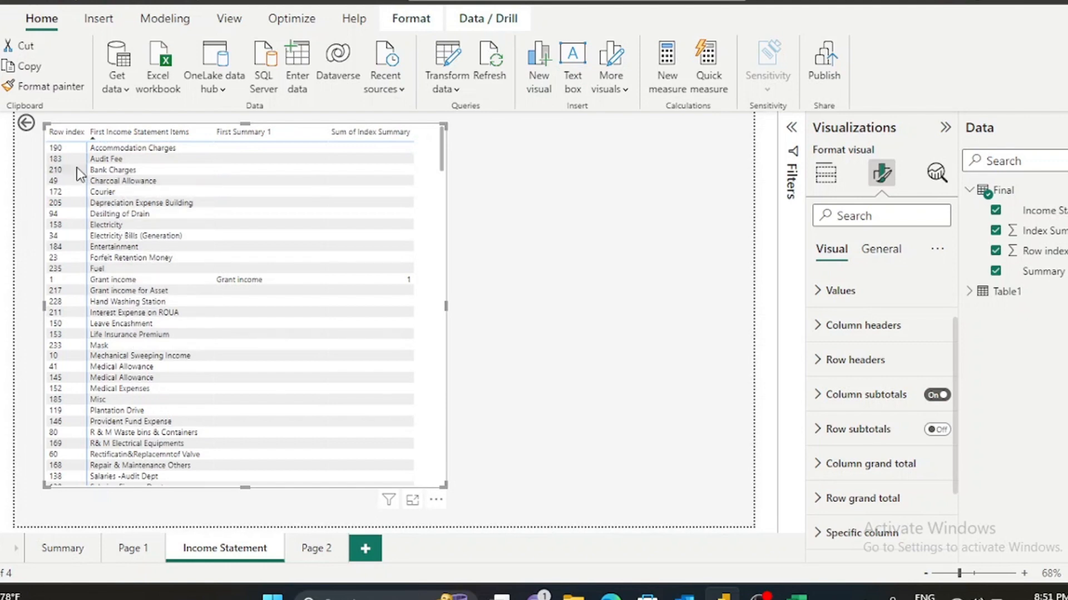
click(66, 134)
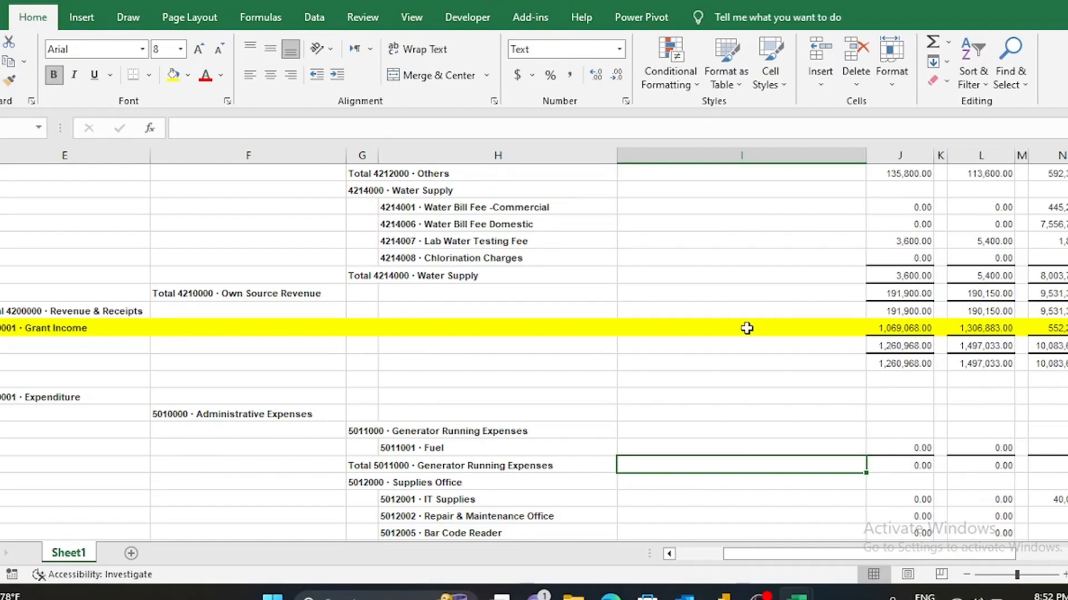
In Excel, examine Sheet1's account lines and its monthly columns from Jul 20 to Jun 21, including the TOTAL column.
scroll(746, 329, up, 10)
scroll(746, 329, left, 3)
scroll(747, 329, right, 6)
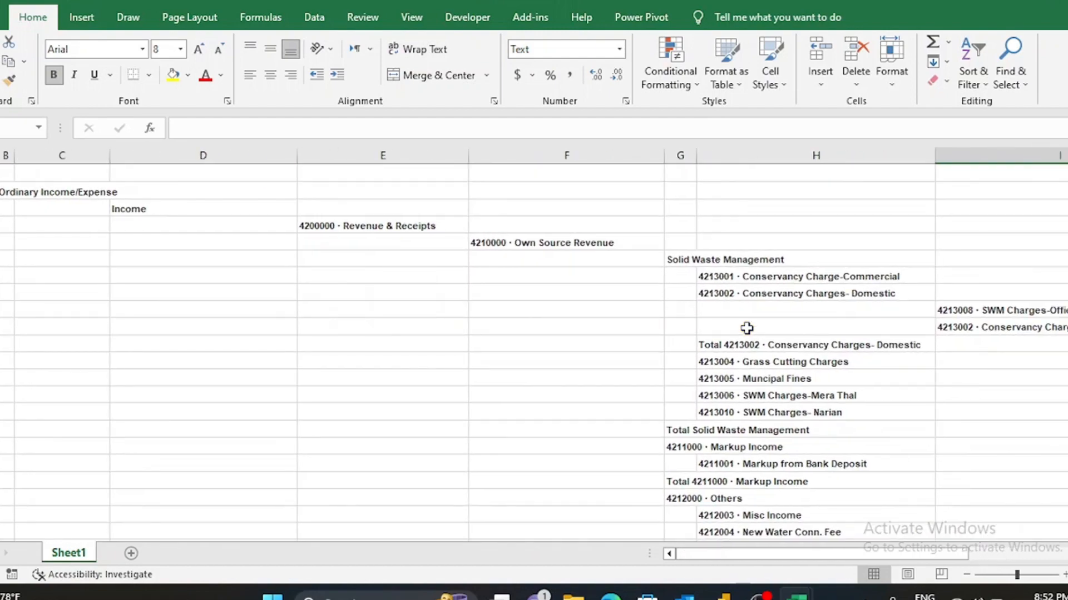
scroll(746, 329, right, 8)
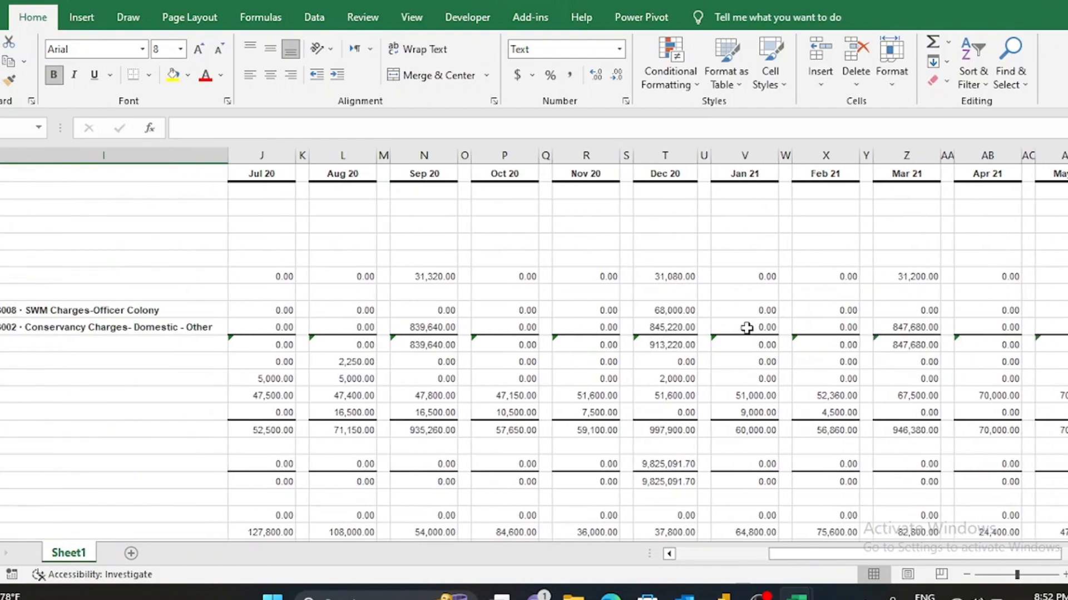
scroll(746, 329, left, 3)
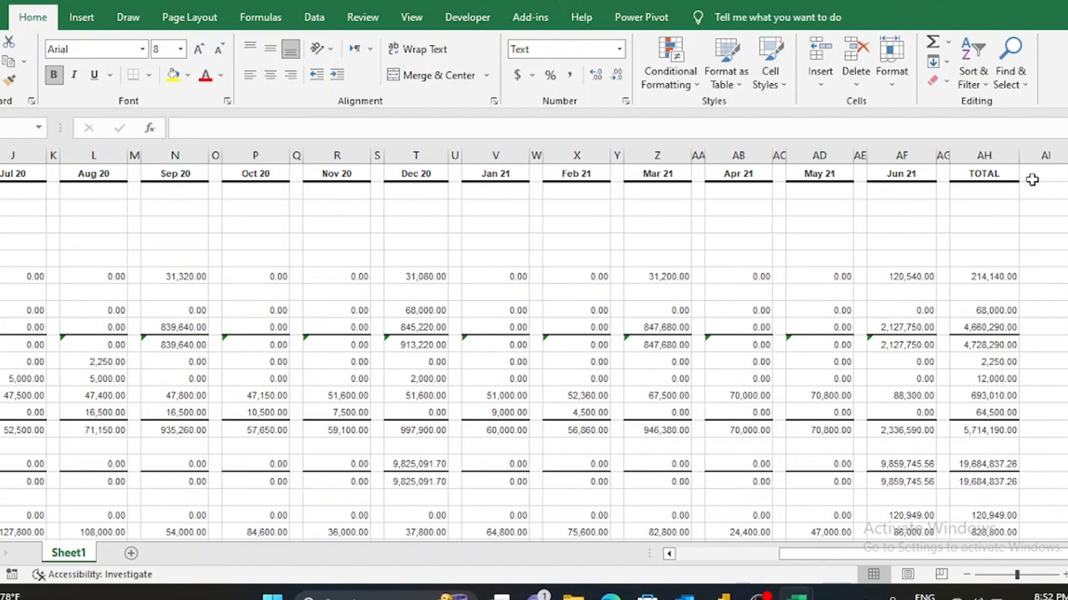
click(982, 156)
scroll(938, 291, left, 4)
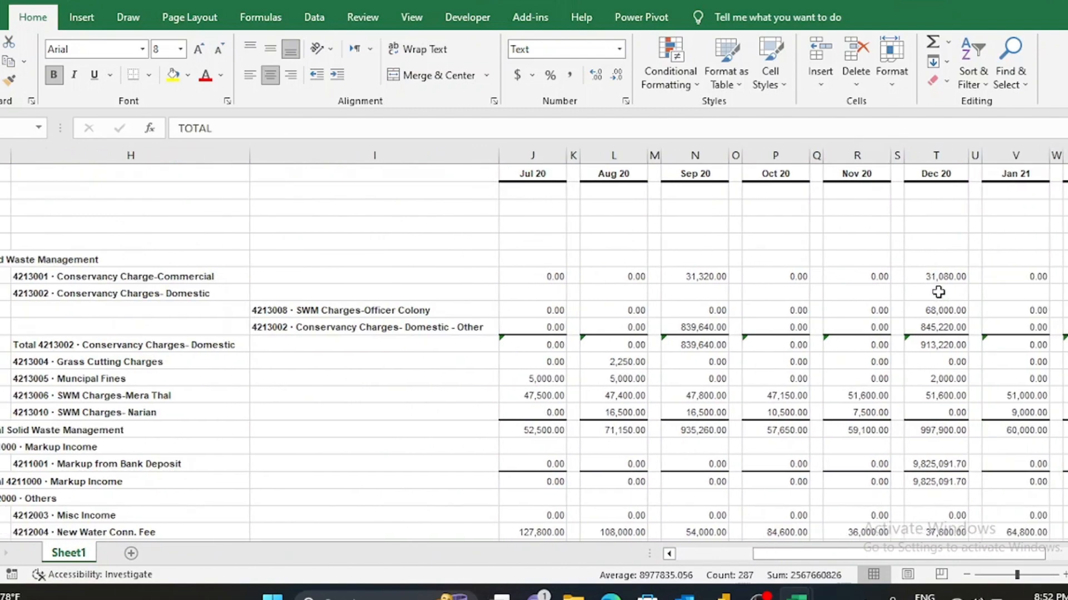
Examine Sheet1's account hierarchy across columns D to I, from Income down to the SWM Charges sub-accounts.
scroll(456, 296, left, 2)
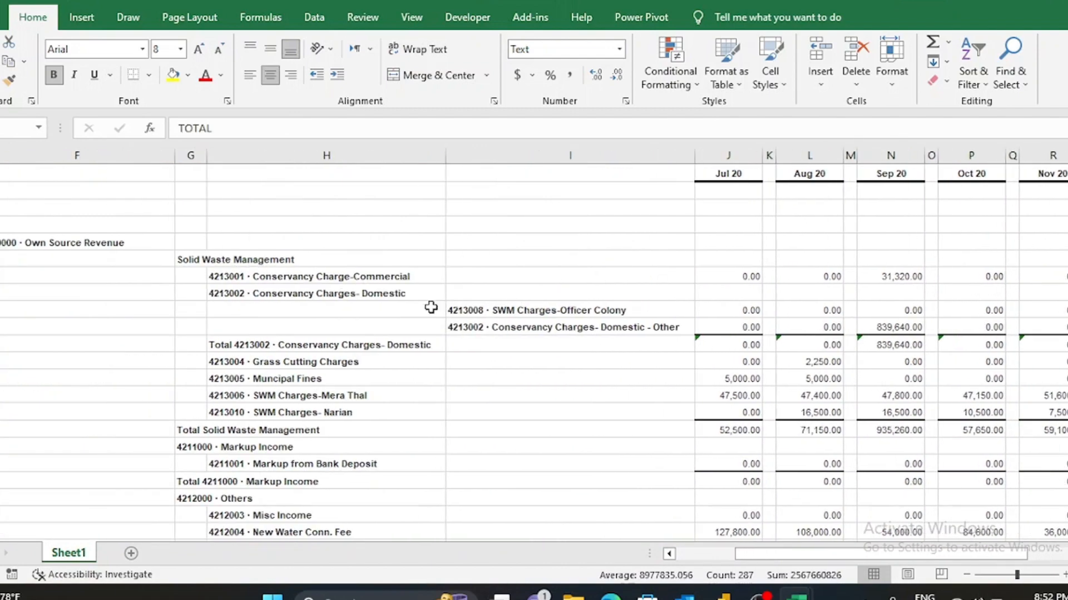
scroll(431, 307, left, 5)
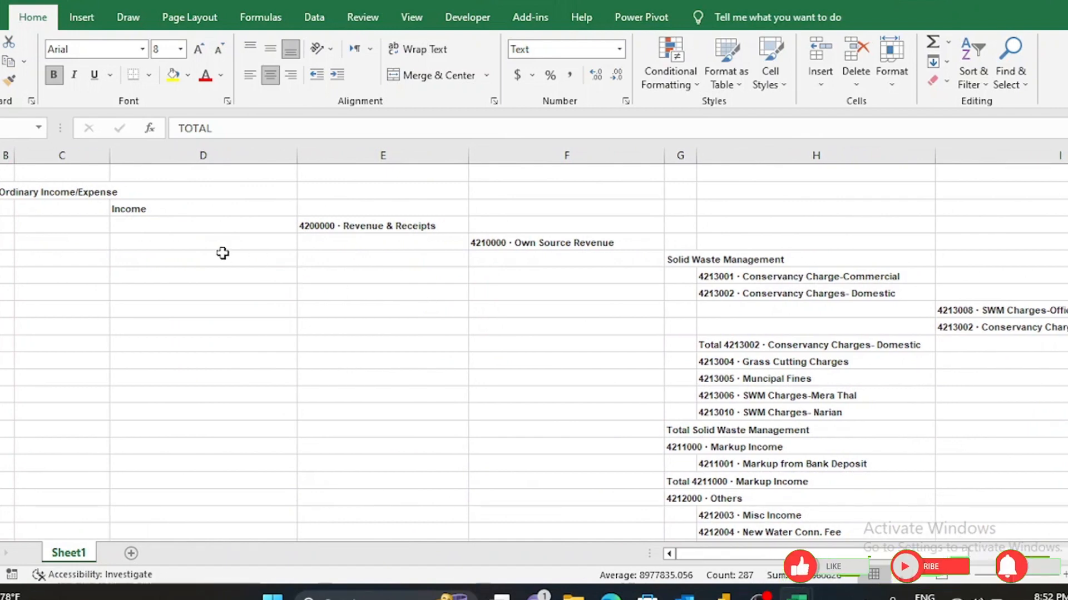
click(148, 209)
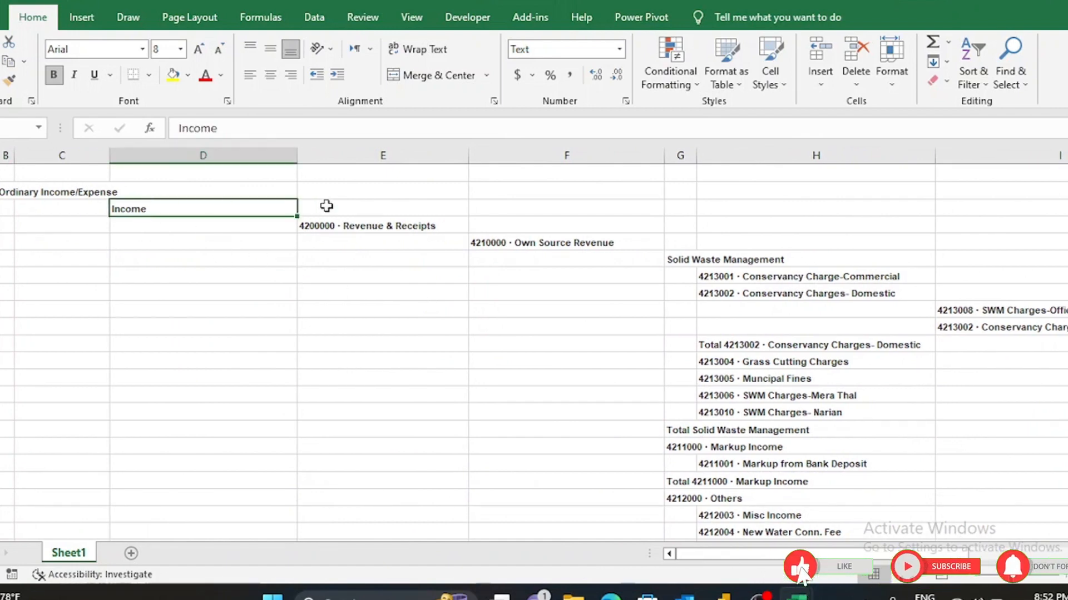
click(327, 206)
click(492, 209)
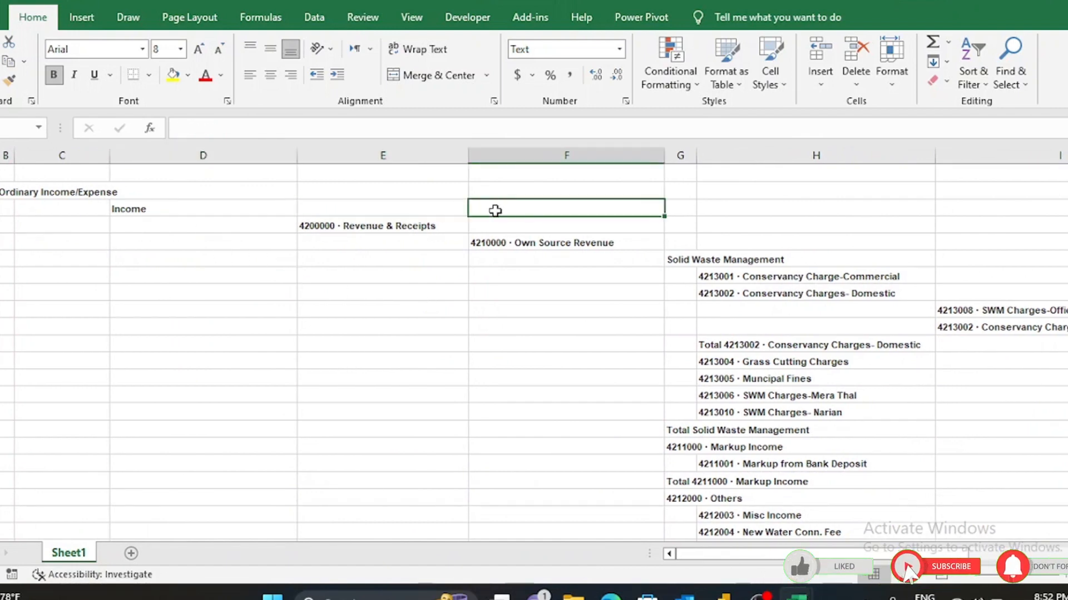
click(675, 205)
scroll(675, 204, right, 3)
click(675, 205)
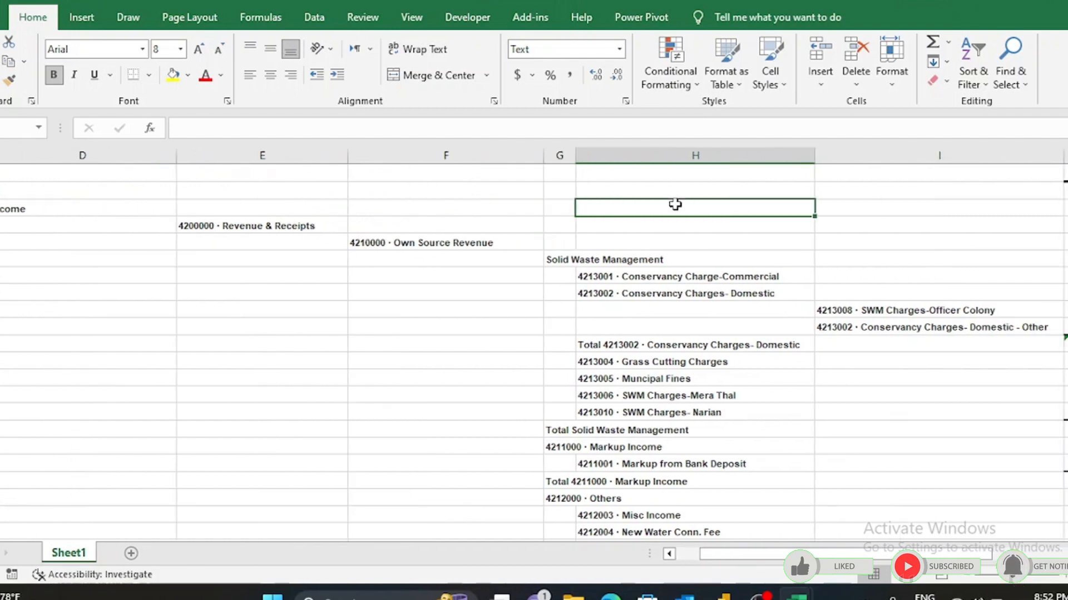
scroll(675, 205, right, 3)
click(675, 205)
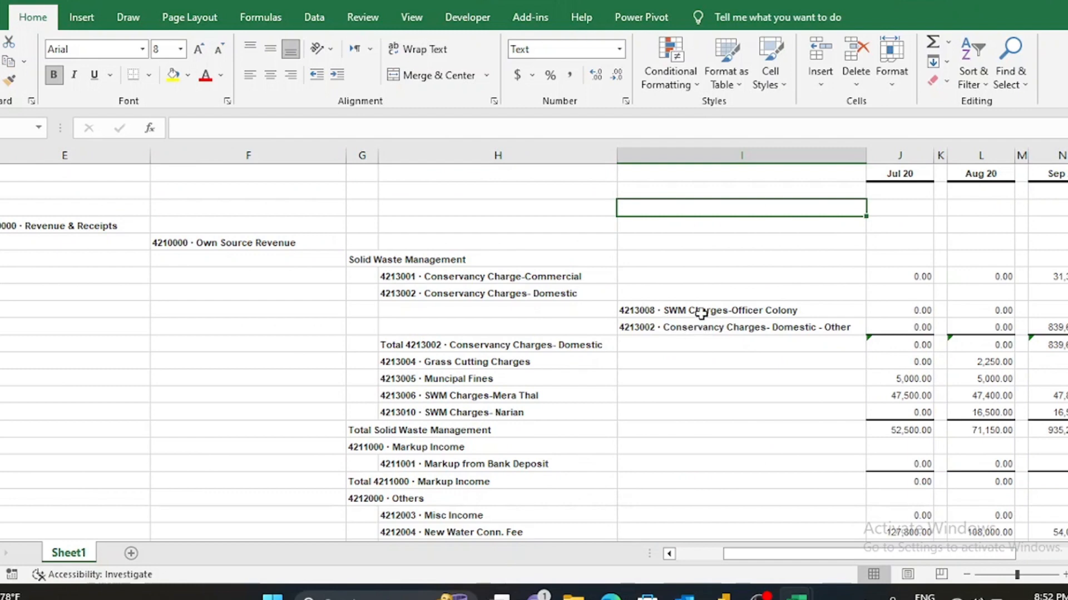
Check Sheet1's sub-account column I, and view the matrix on the Income Statement page in Power BI.
click(485, 261)
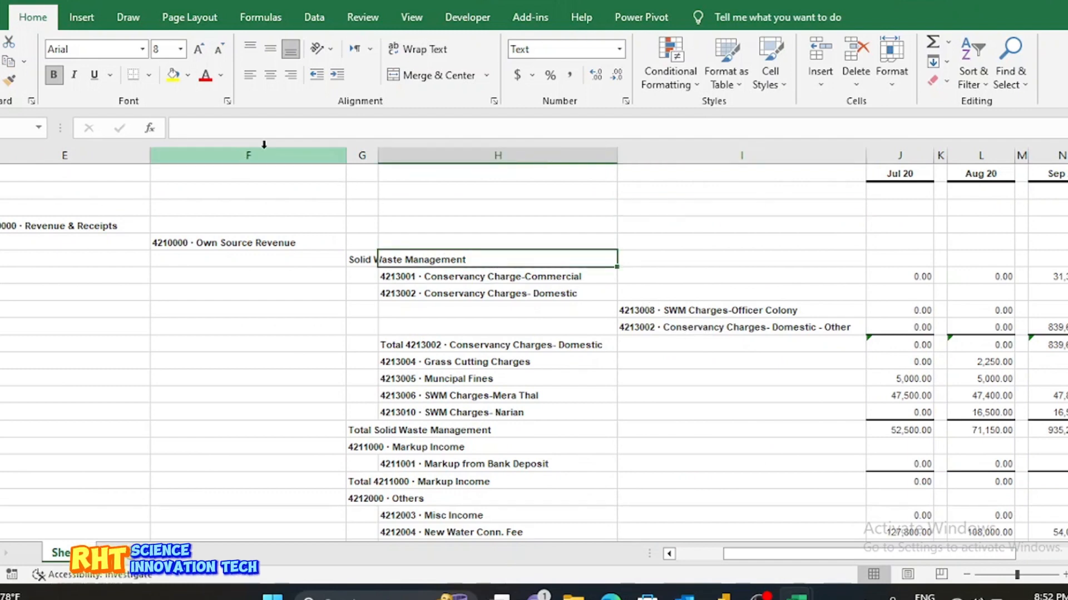
click(674, 155)
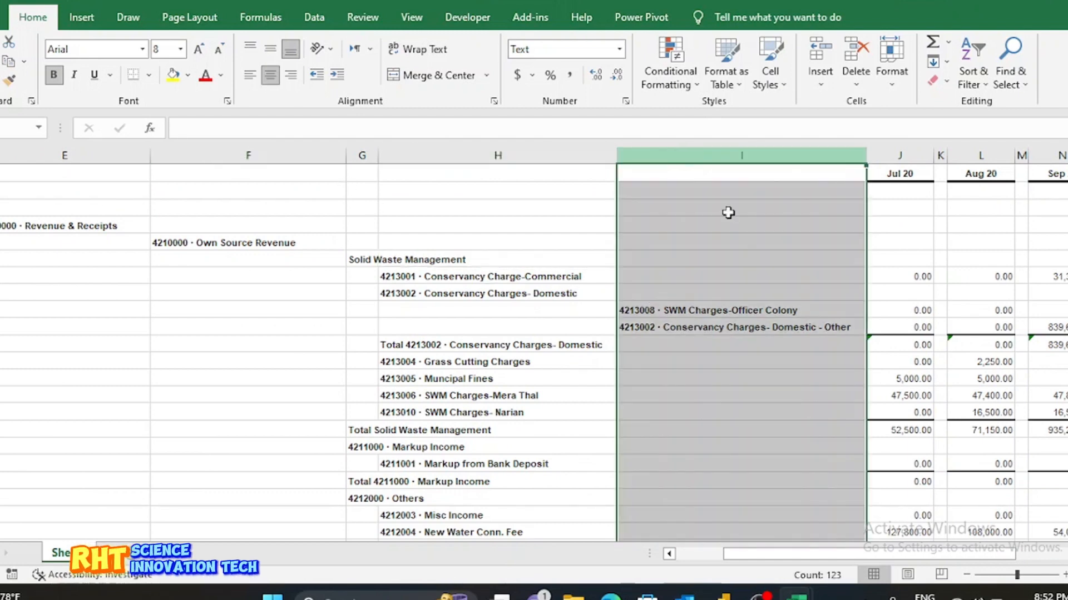
scroll(791, 329, right, 2)
scroll(792, 329, right, 1)
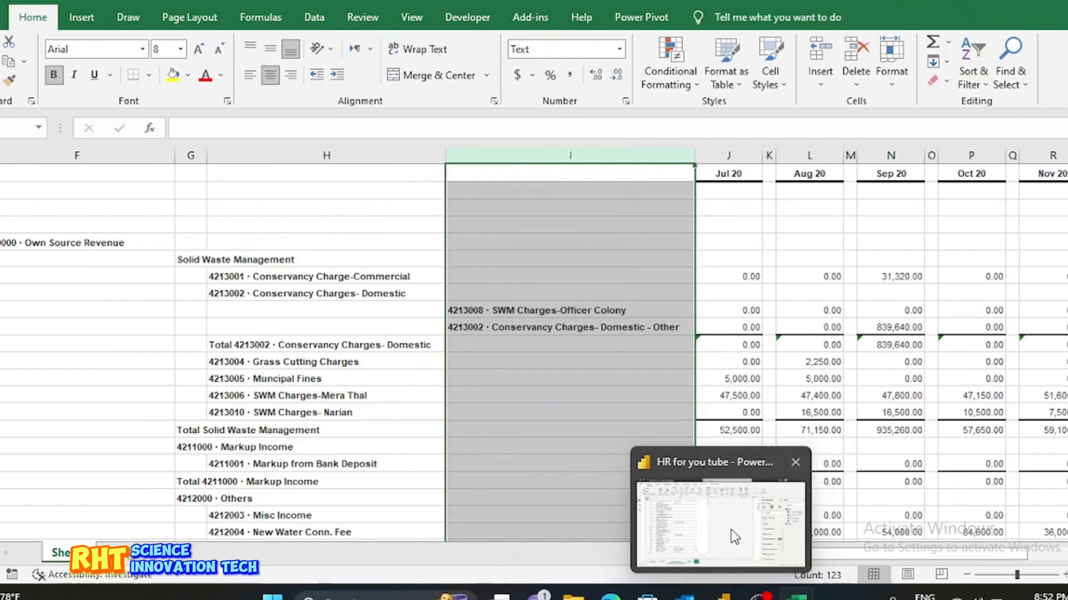
click(730, 529)
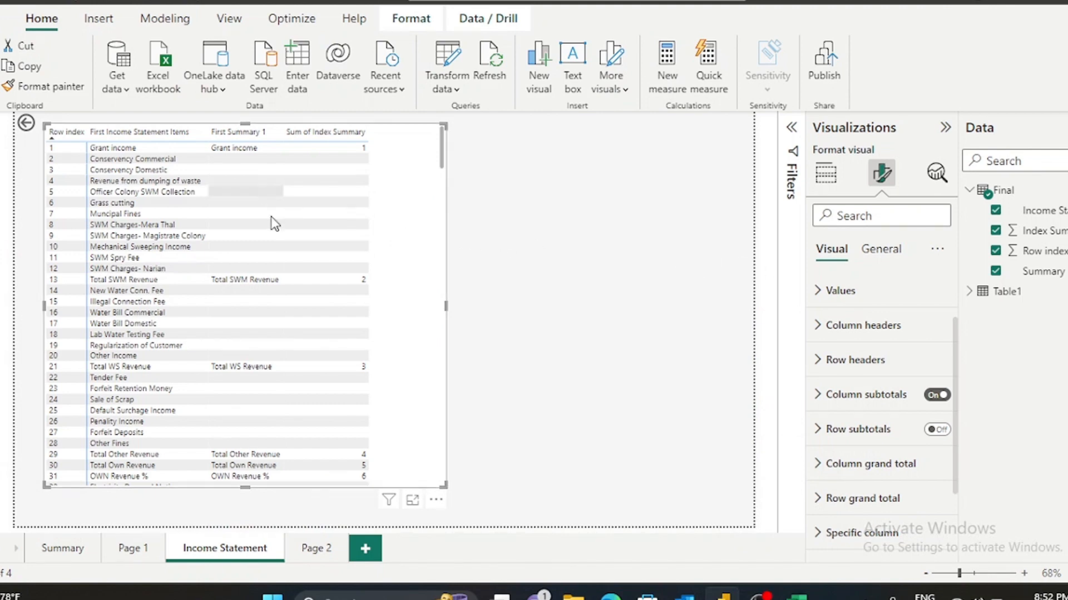
click(124, 96)
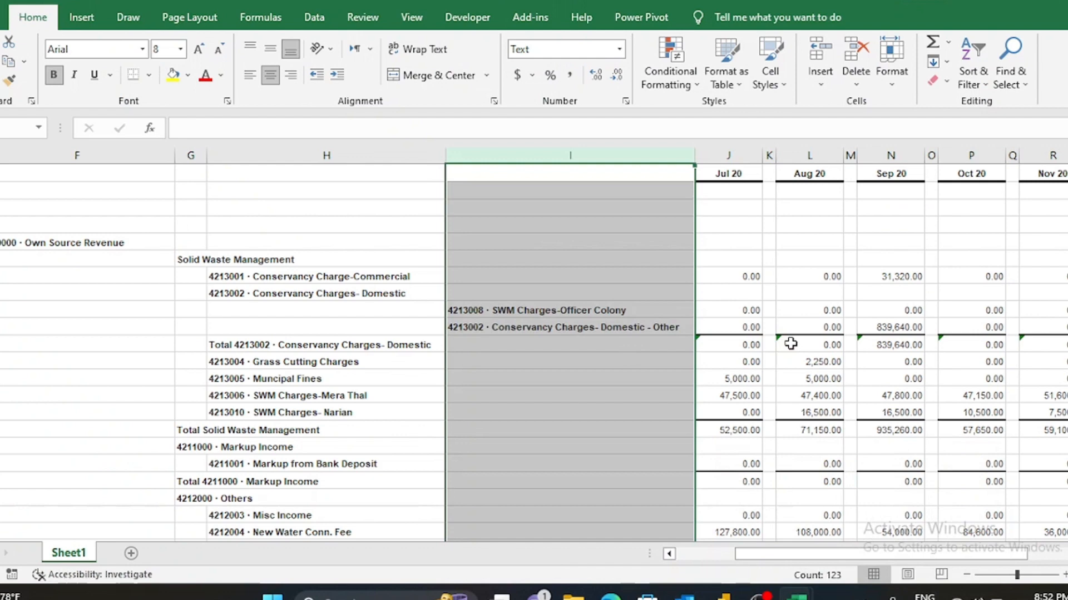
Back in Excel, examine the monthly amounts of the Solid Waste Management accounts, including the August total's formula.
click(791, 343)
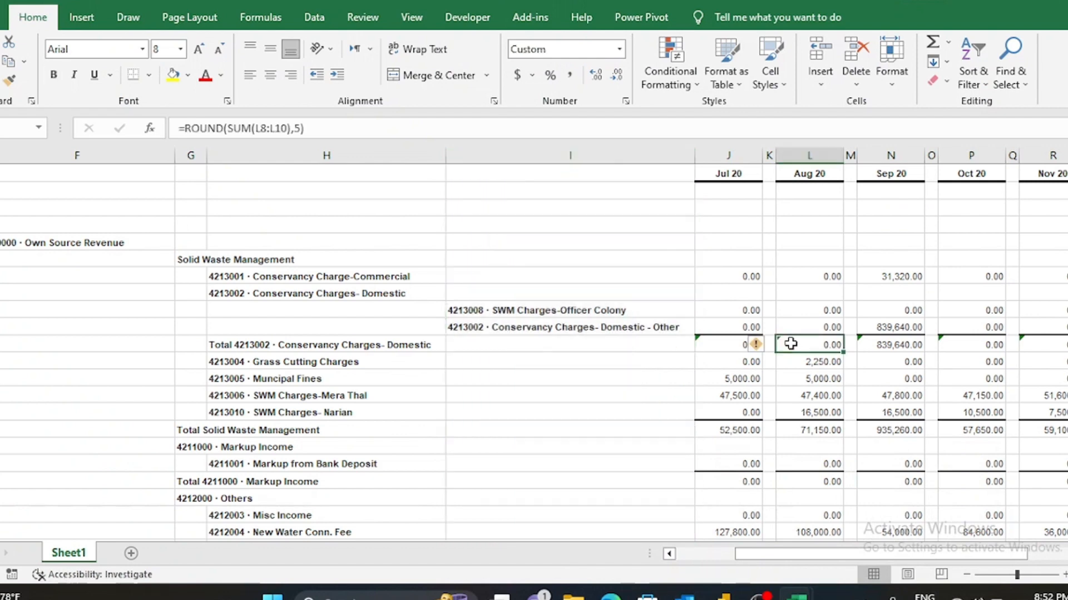
scroll(791, 344, right, 3)
scroll(790, 343, right, 2)
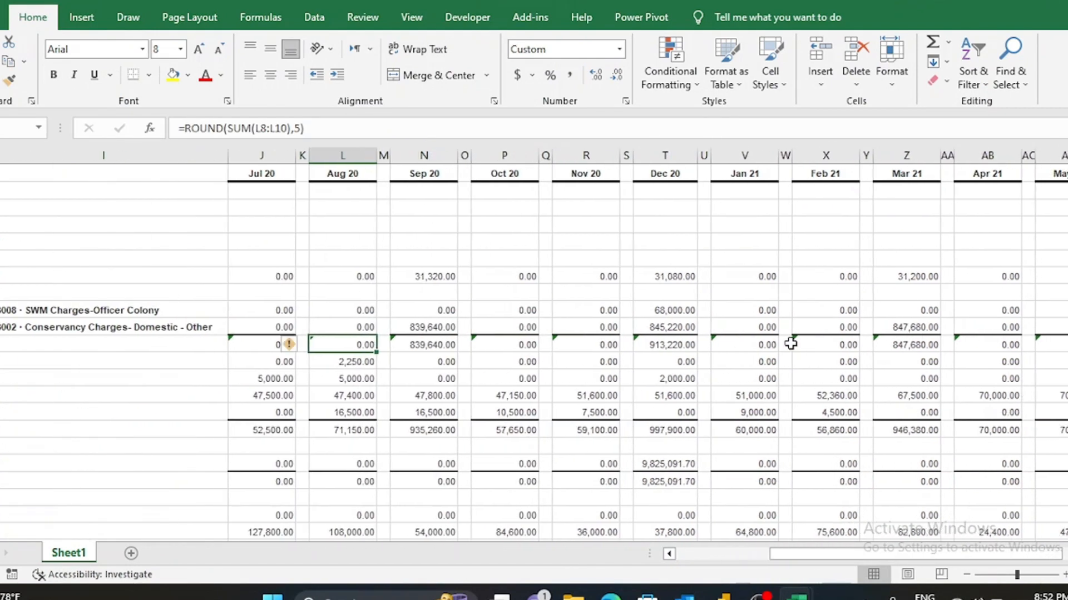
click(590, 277)
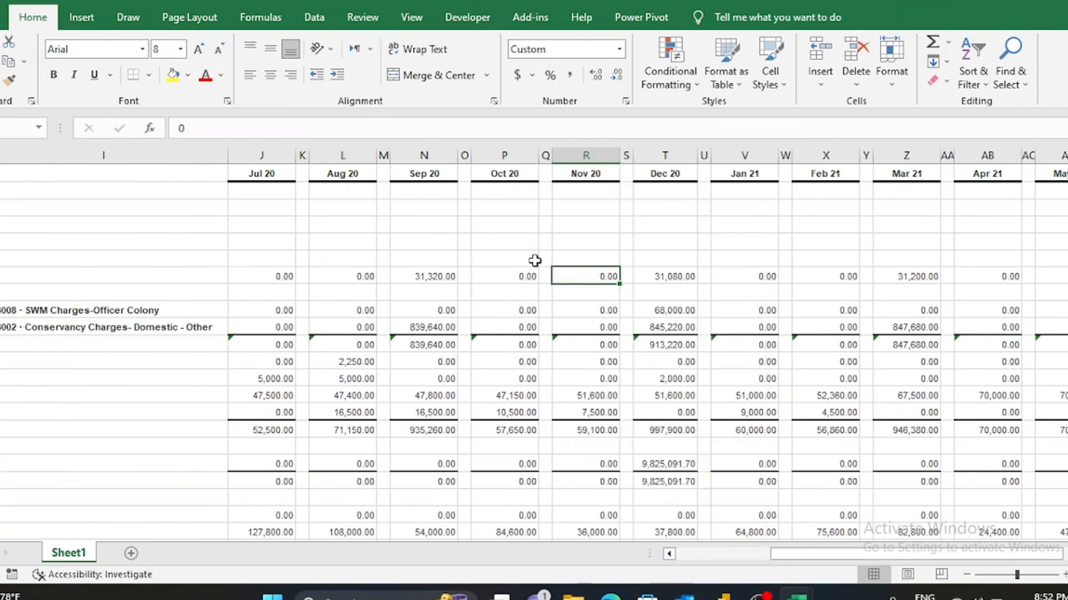
scroll(535, 260, left, 4)
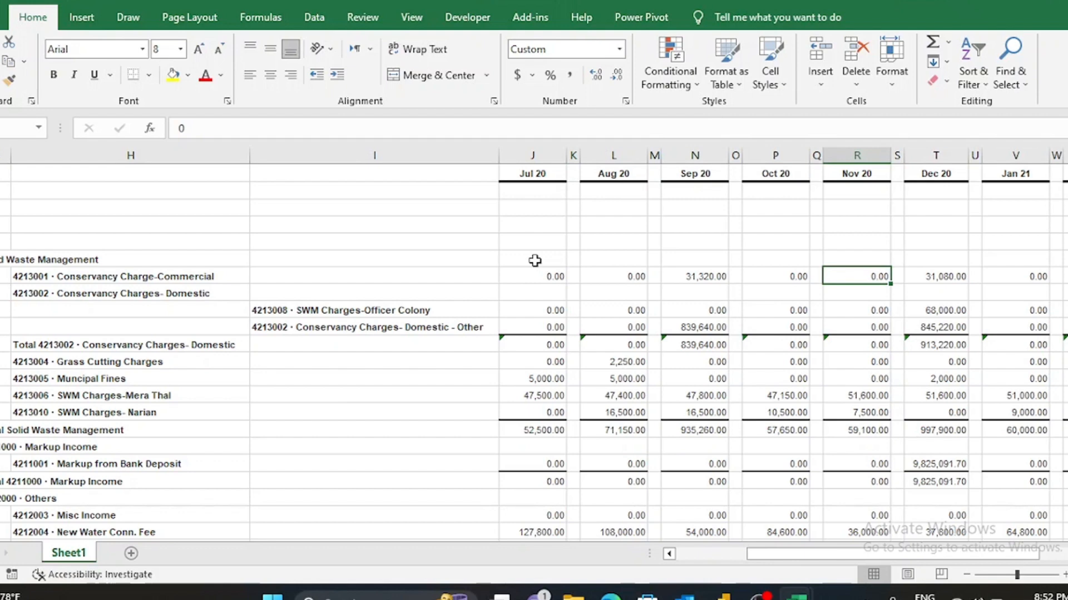
click(657, 276)
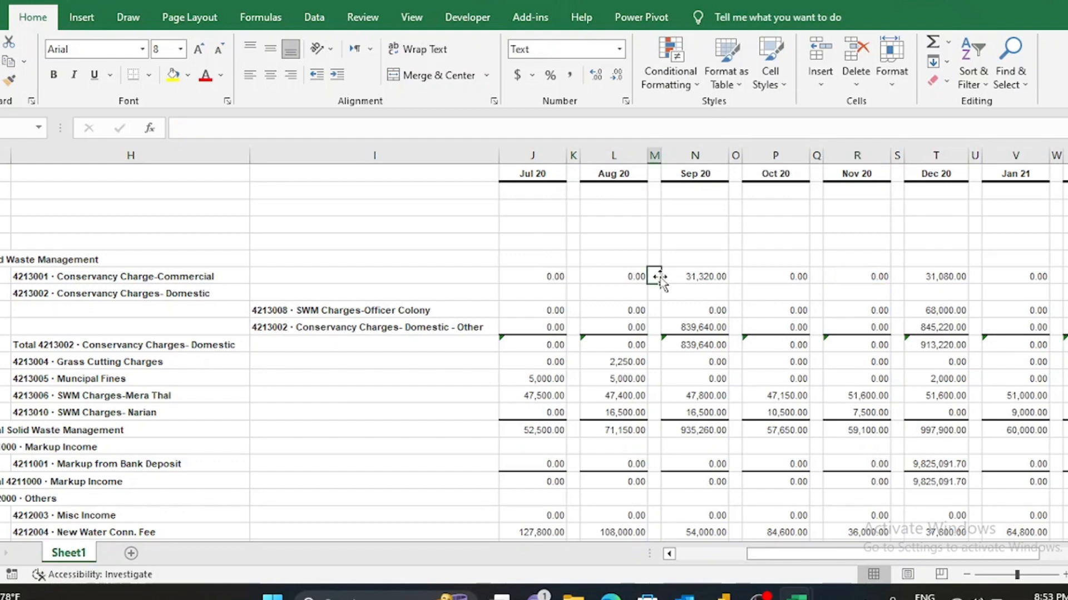
click(628, 277)
scroll(611, 256, left, 1)
click(579, 238)
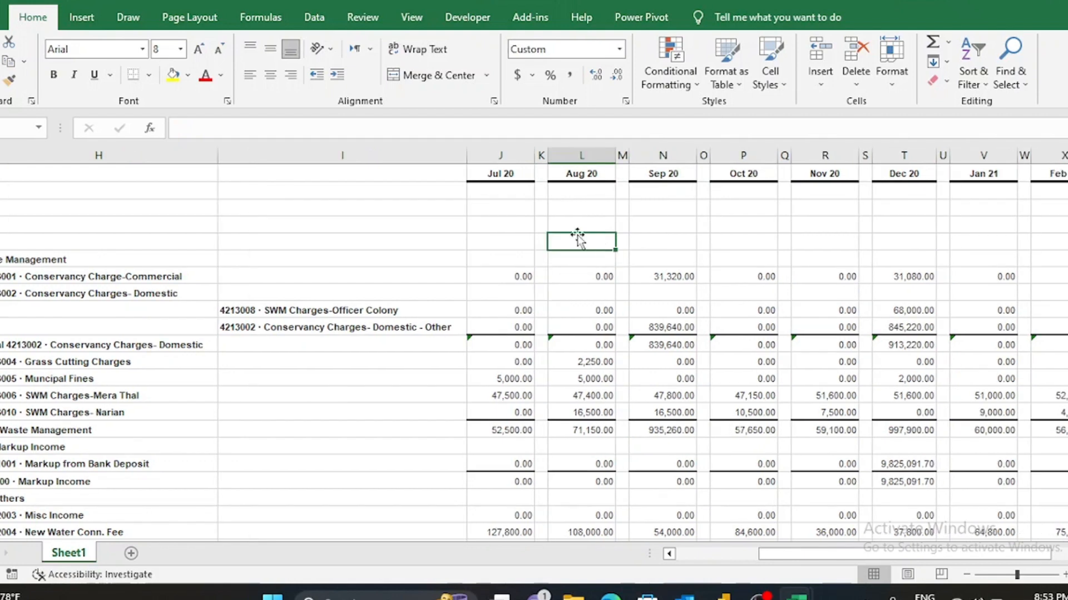
Review the month columns from Jul 20 through the TOTAL column and back to the account names in Sheet1.
click(509, 240)
scroll(509, 240, right, 5)
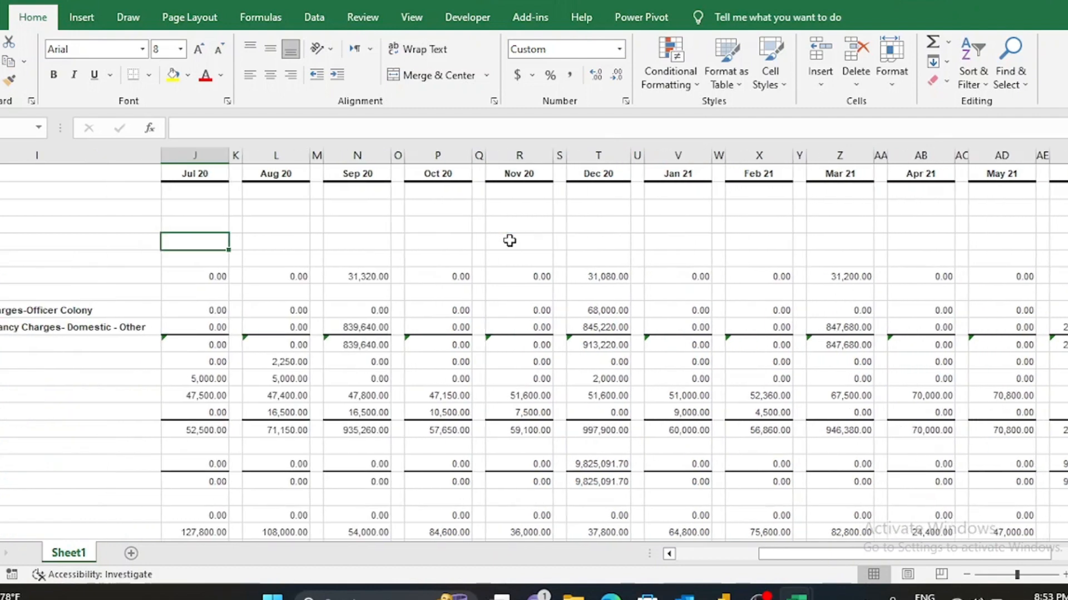
scroll(510, 240, left, 1)
scroll(509, 240, right, 6)
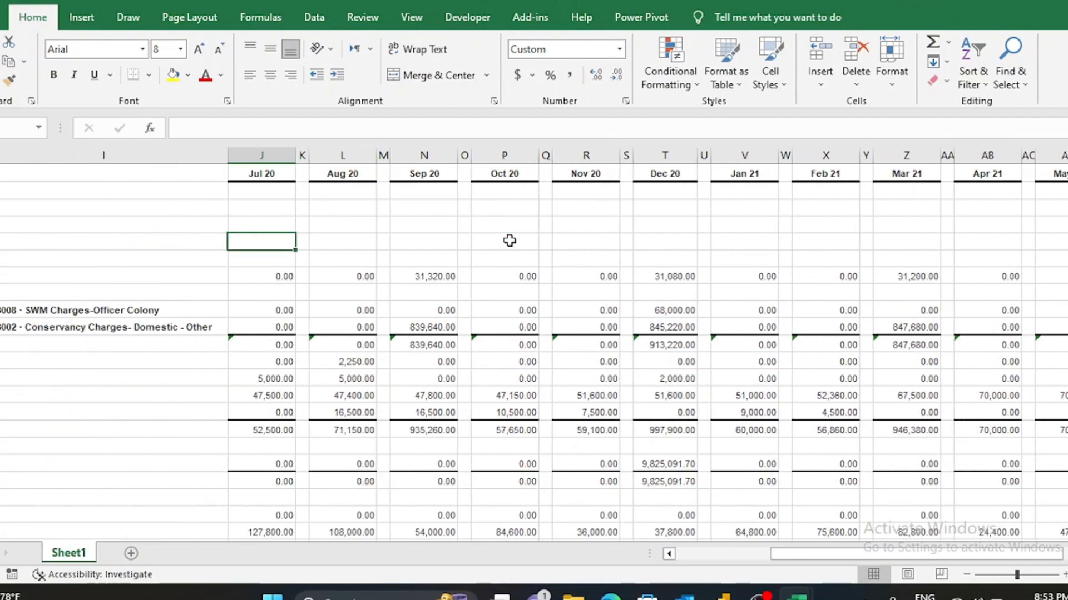
click(689, 261)
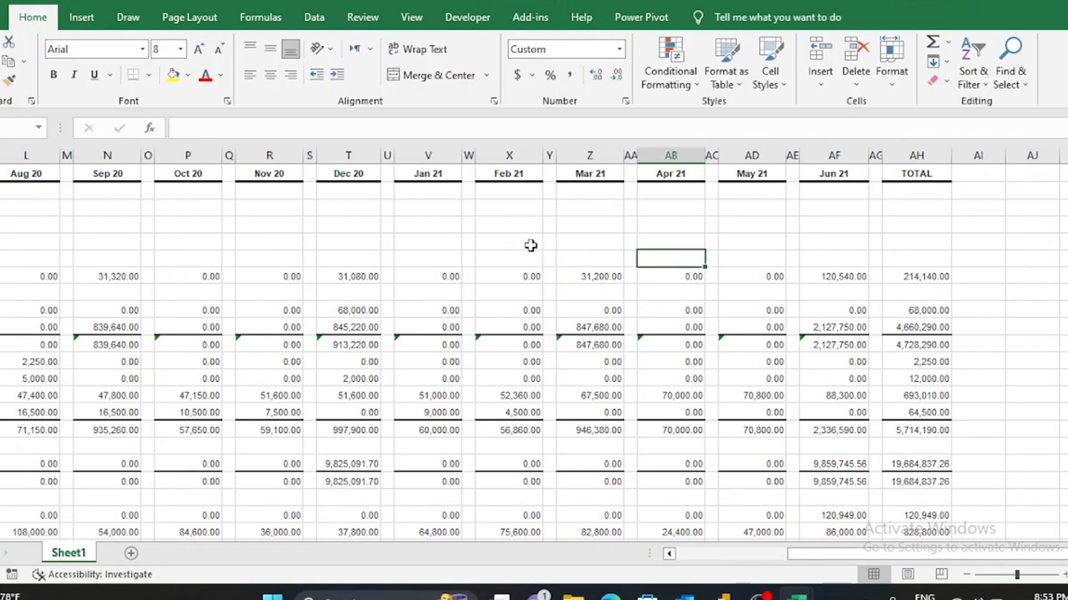
scroll(529, 245, left, 15)
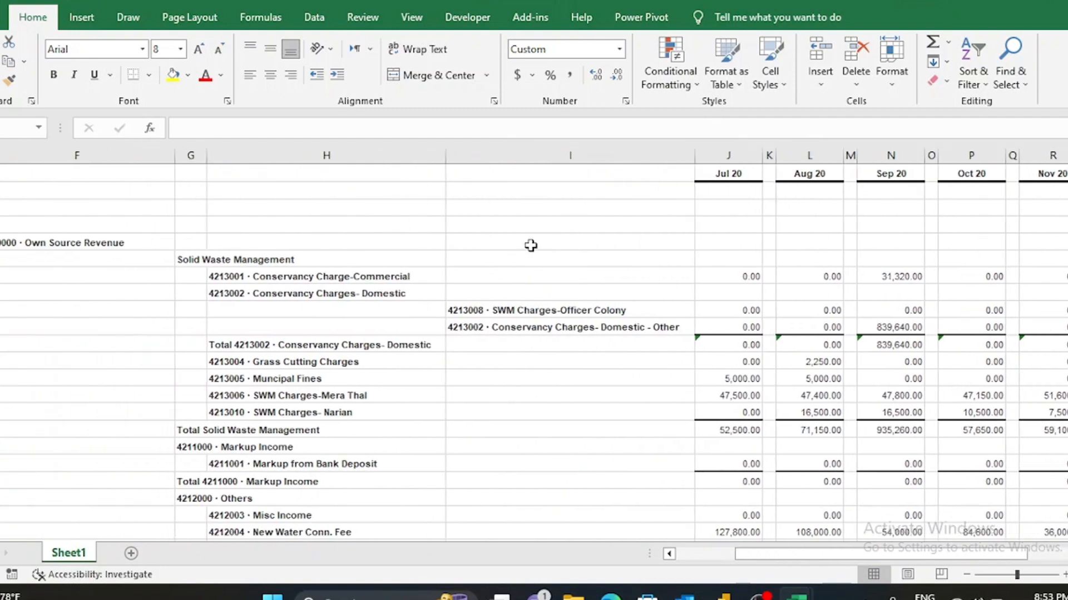
scroll(530, 245, right, 5)
scroll(530, 245, left, 1)
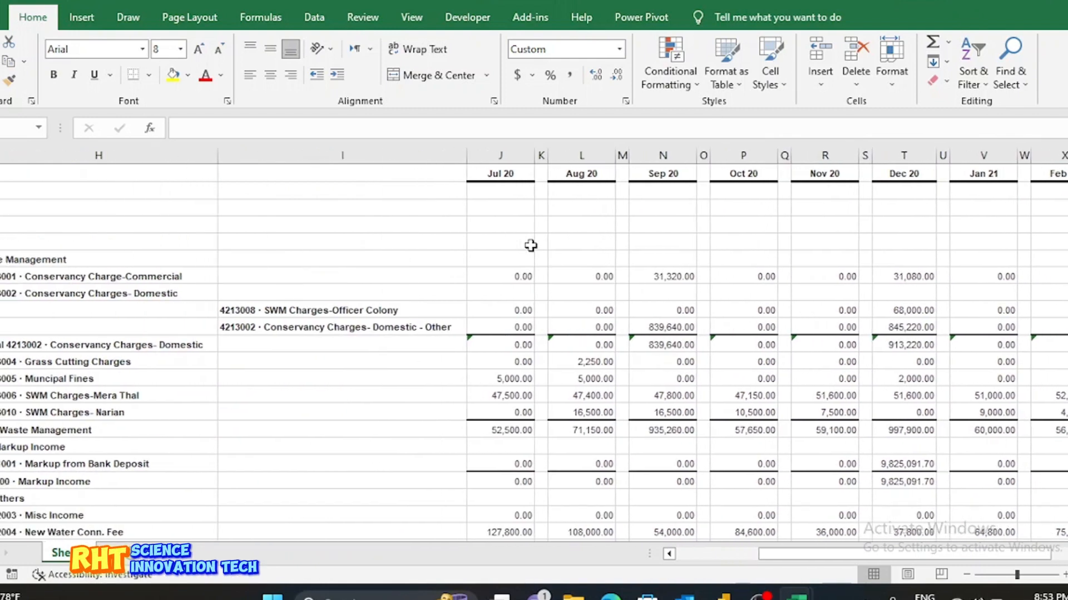
scroll(530, 245, right, 4)
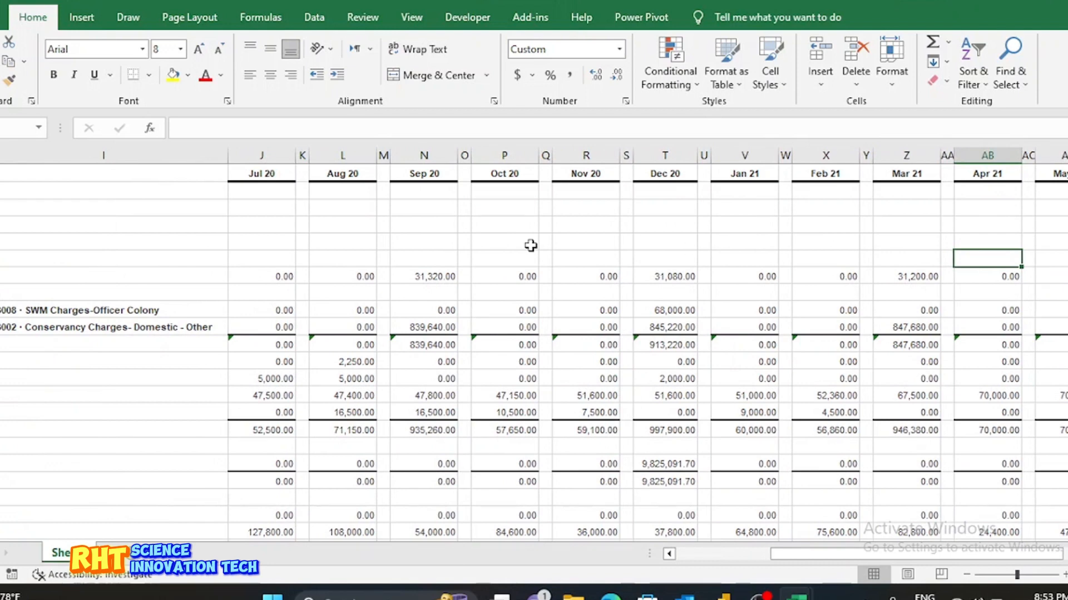
scroll(530, 245, left, 12)
Switch to Power BI and connect to the Excel workbook Book2020 -2021 from the P&L folder.
mouse_move(723, 595)
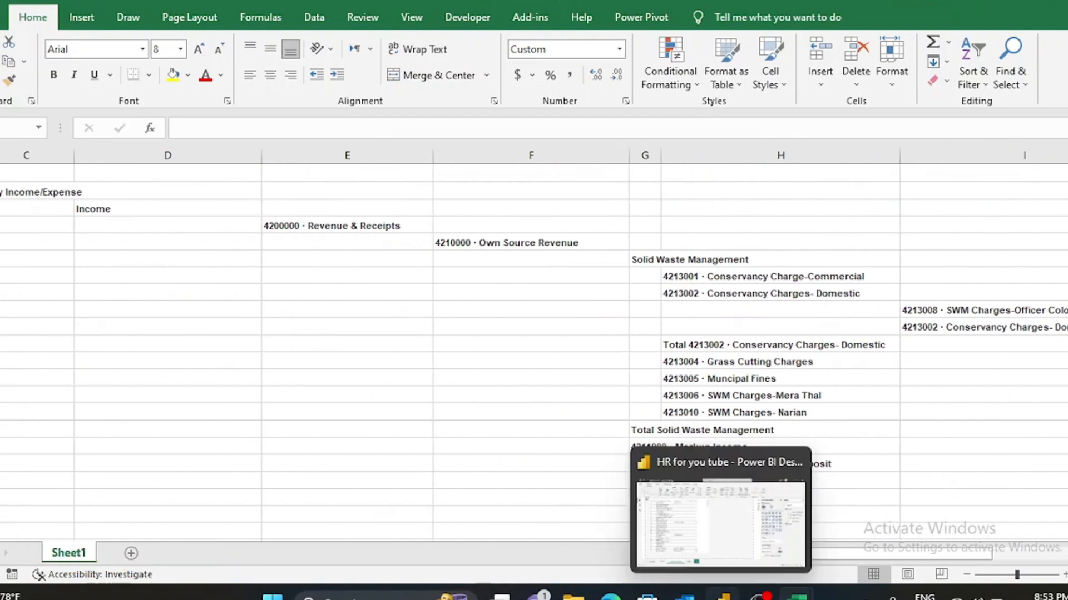
click(712, 533)
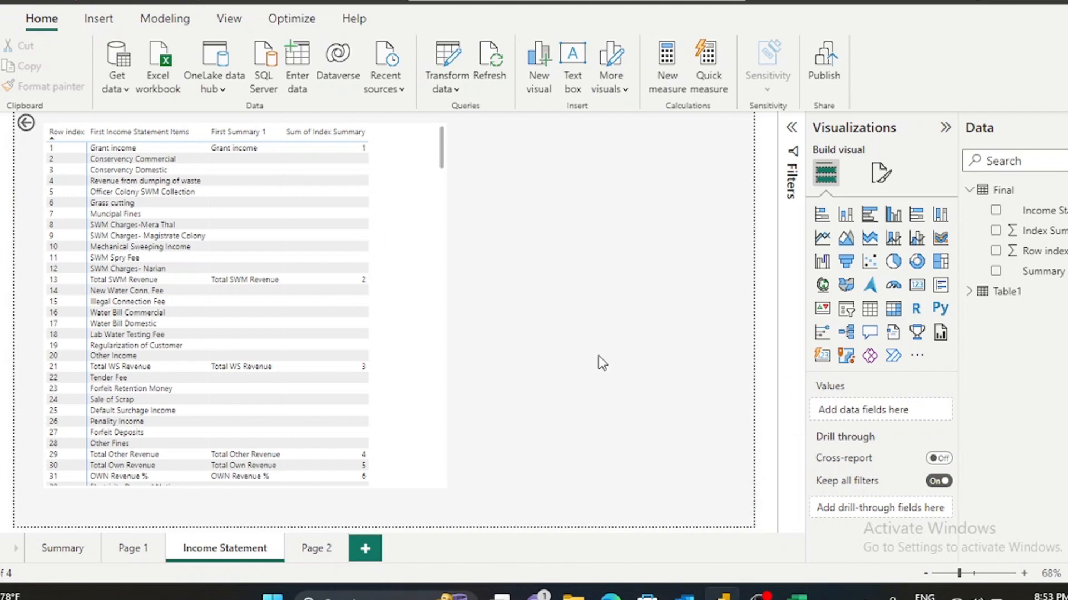
click(117, 80)
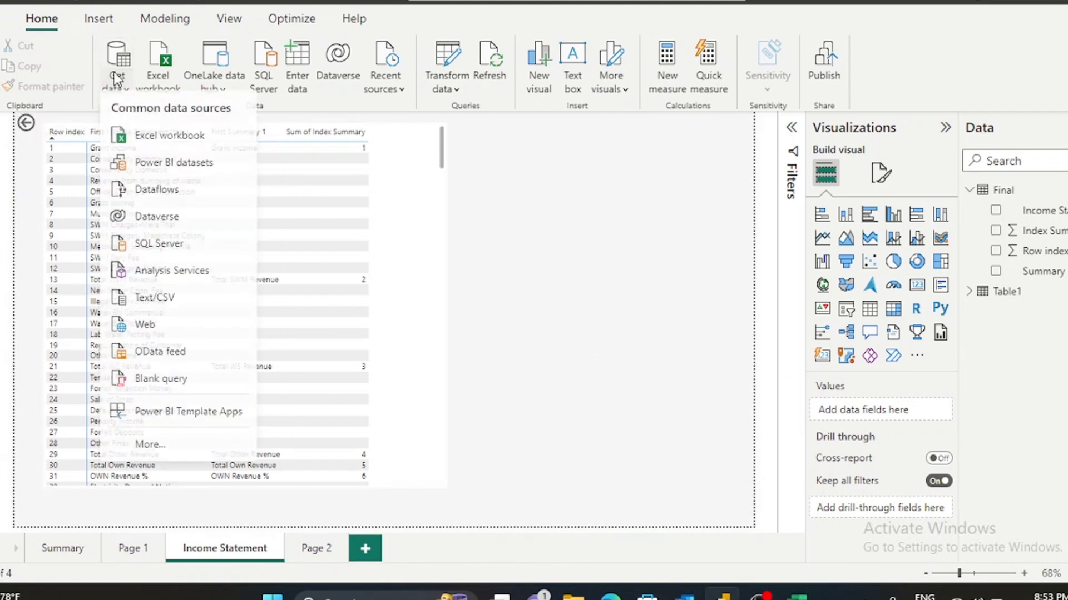
click(168, 147)
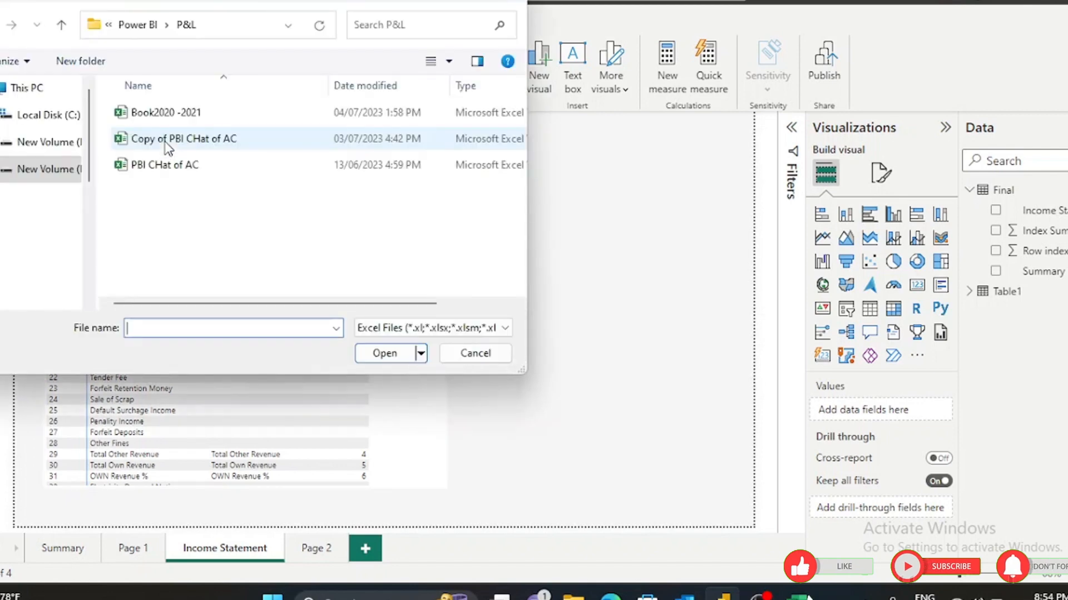
click(176, 114)
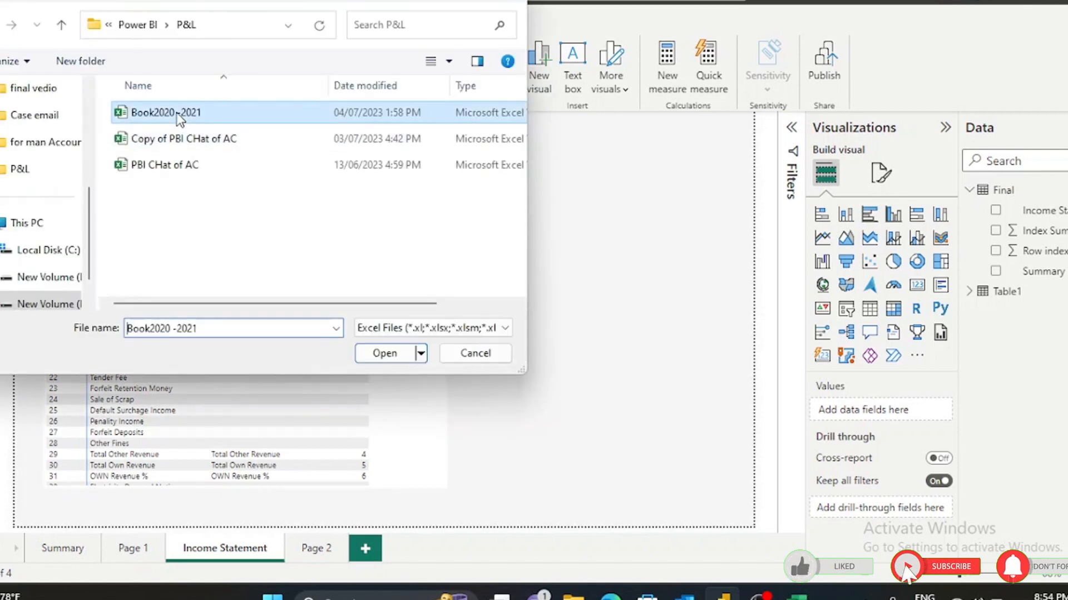
click(384, 353)
Select Sheet1 for import, preview its columns and open it in Power Query Editor for transformation.
click(213, 125)
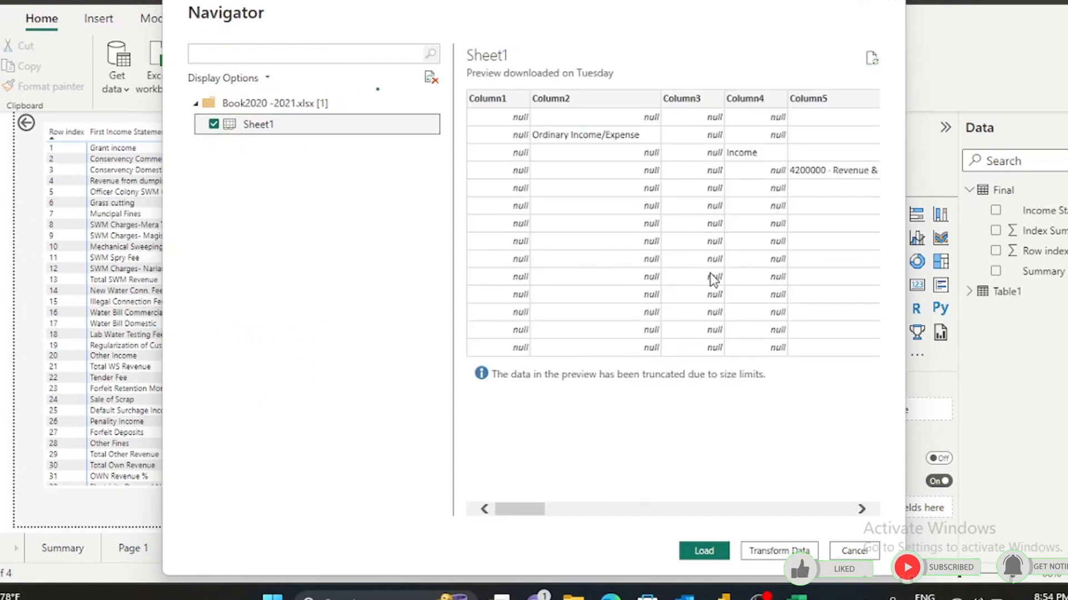
scroll(713, 280, right, 5)
scroll(713, 281, right, 10)
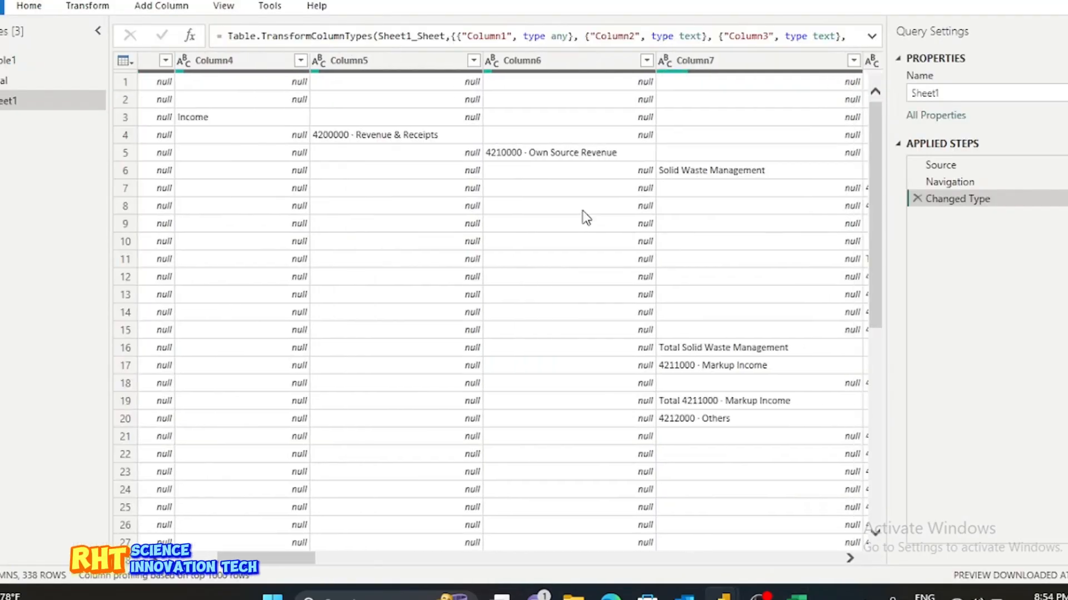
Examine the Sheet1 query's account and month columns, inspecting the Jul 20 label in the first row of Column10.
scroll(584, 214, right, 5)
scroll(582, 210, right, 5)
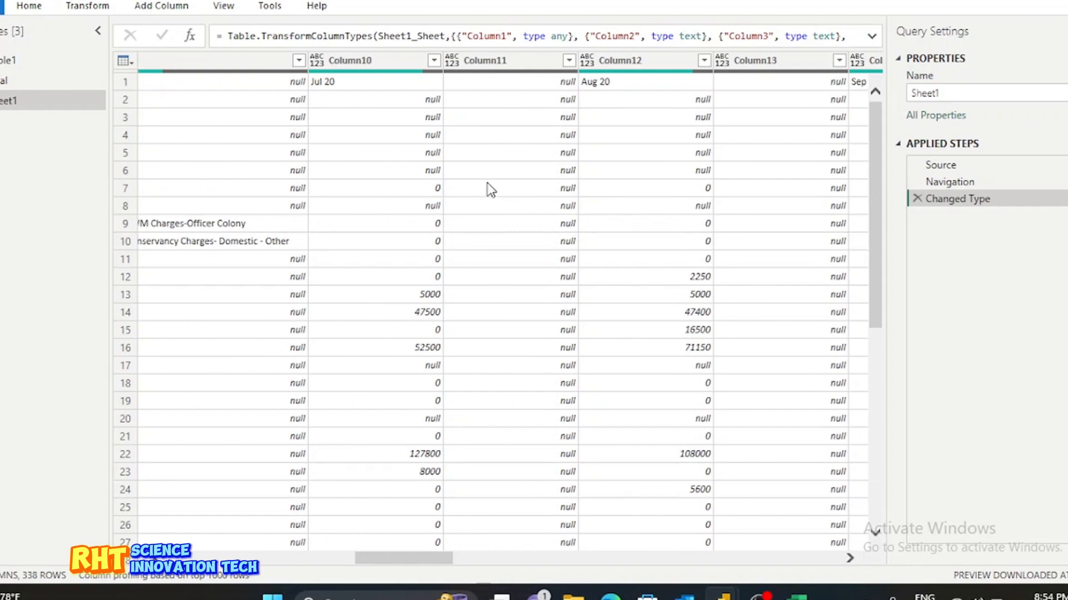
scroll(490, 190, down, 4)
scroll(490, 190, up, 4)
scroll(490, 190, left, 5)
scroll(490, 191, right, 3)
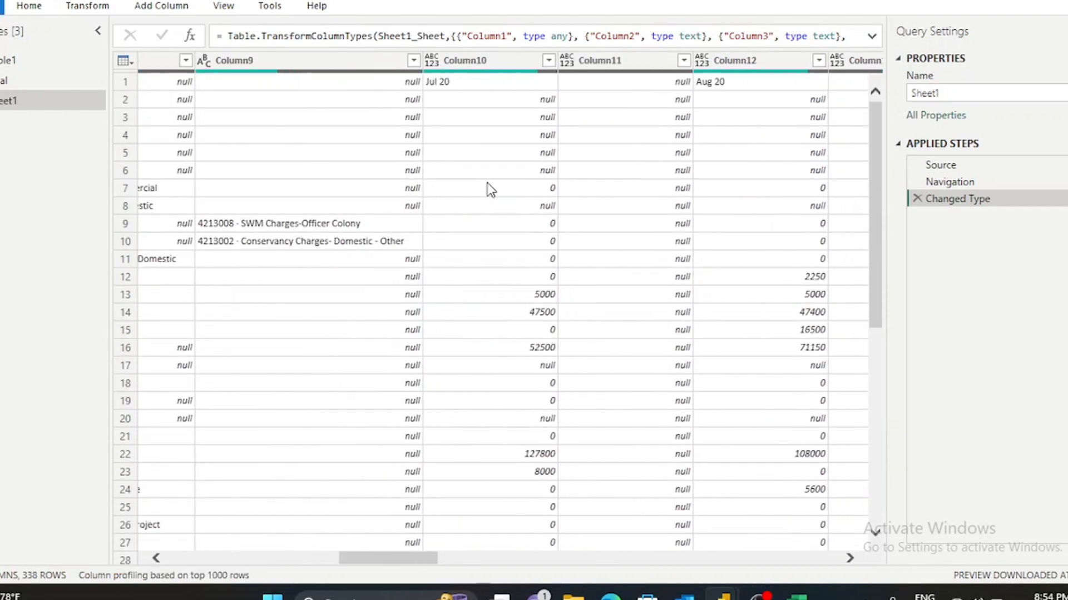
scroll(490, 190, right, 2)
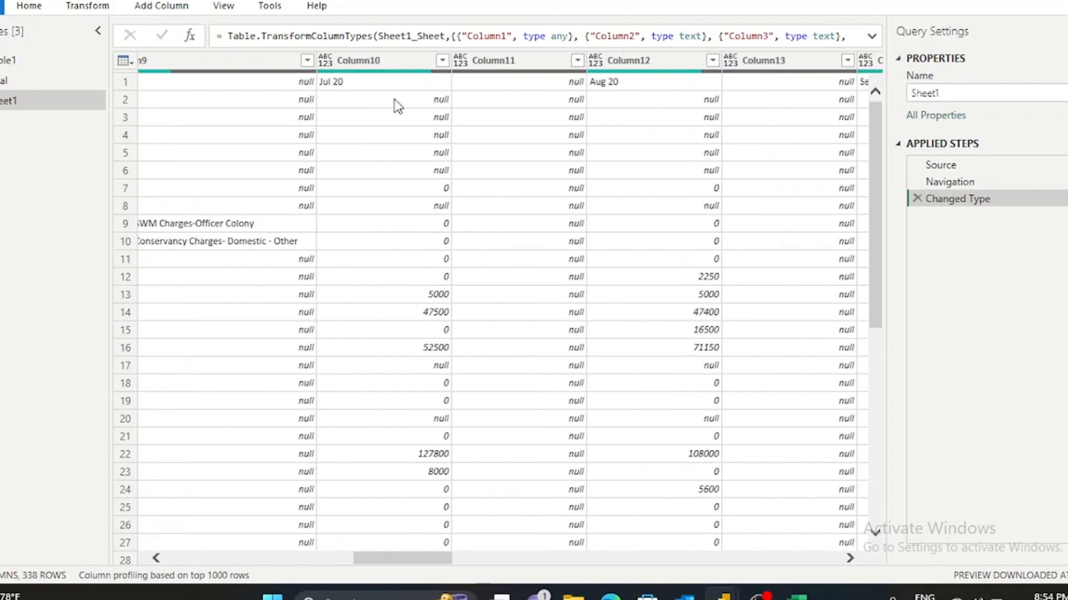
scroll(415, 215, left, 3)
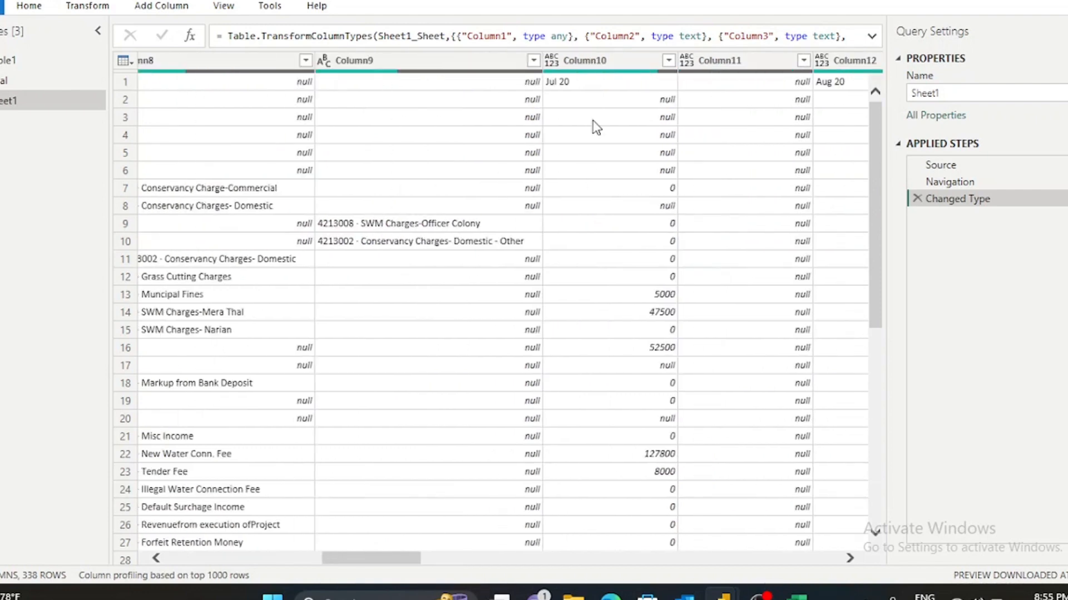
click(583, 91)
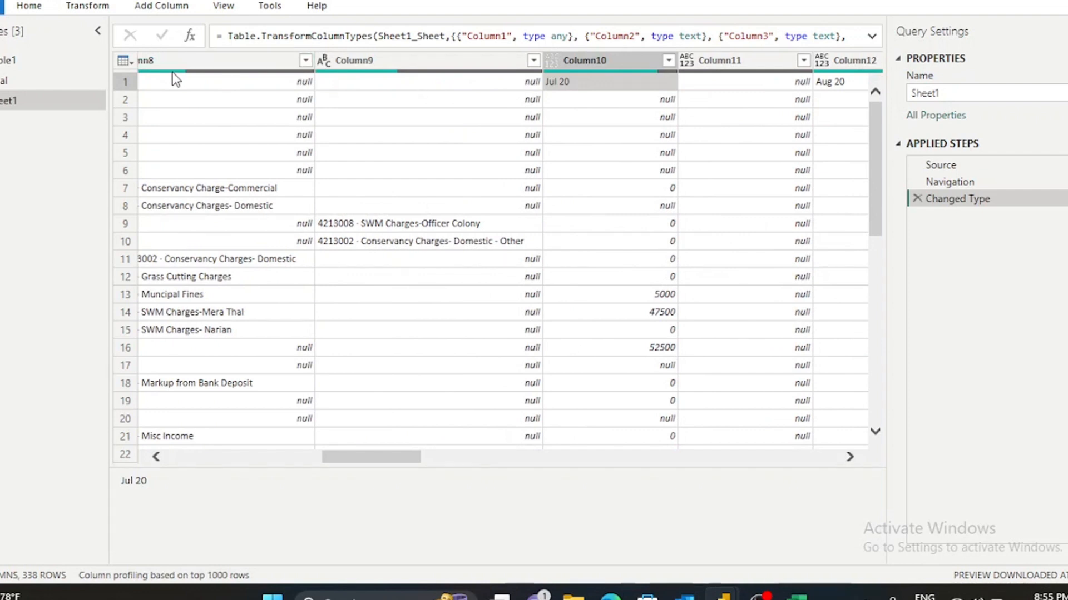
Promote the first row of the Sheet1 query, which holds the month labels, to column headers.
click(126, 83)
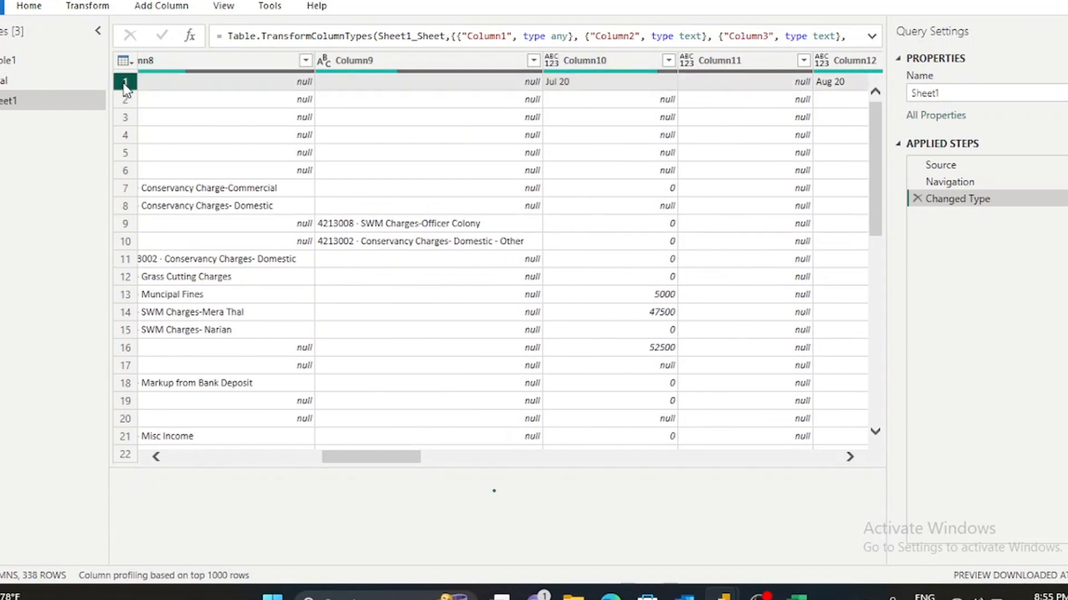
click(33, 6)
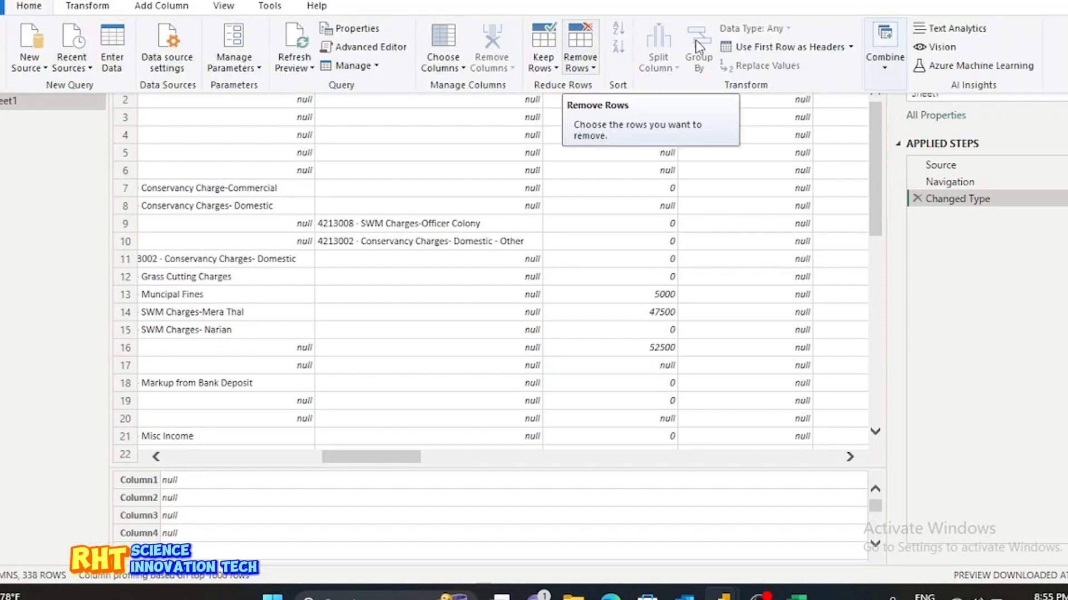
click(825, 49)
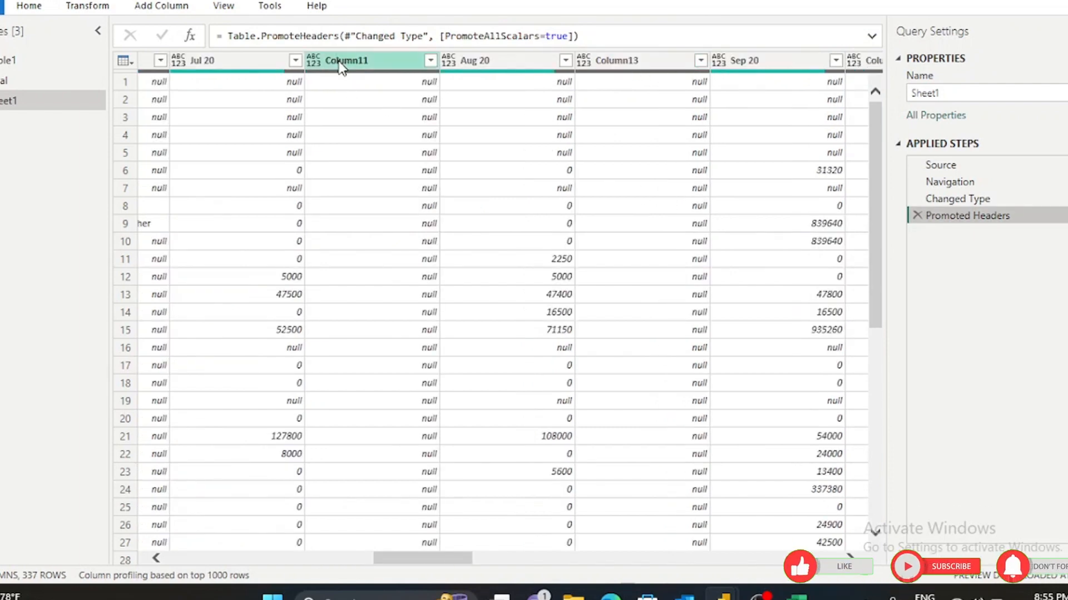
Remove the empty spacer columns between the months, including Column11, Column13, Column17, Column19, Column21 and Column23.
click(341, 63)
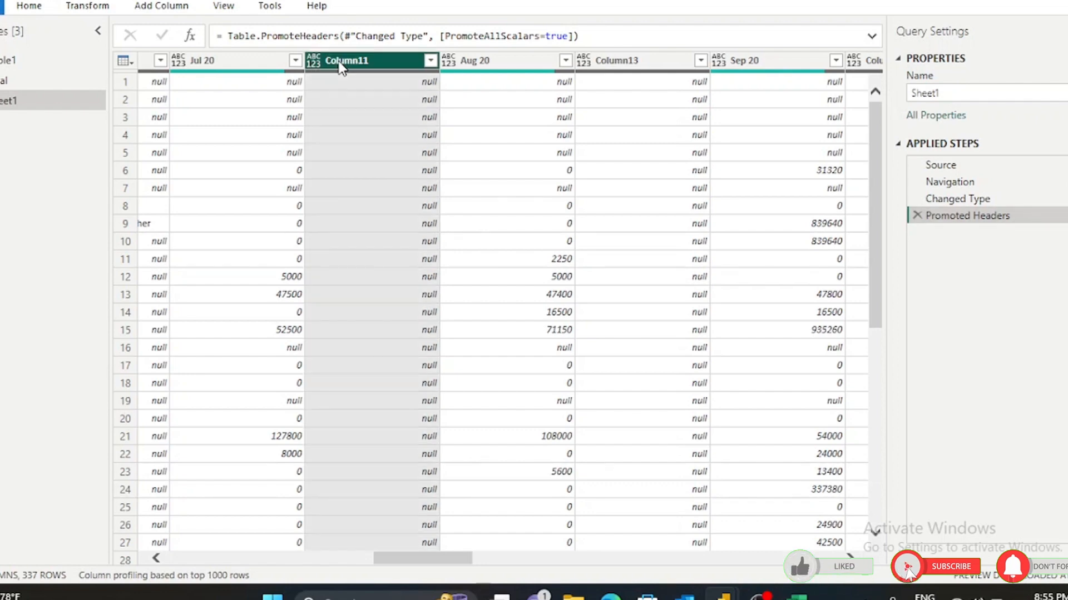
ctrl+click(634, 62)
scroll(745, 174, right, 6)
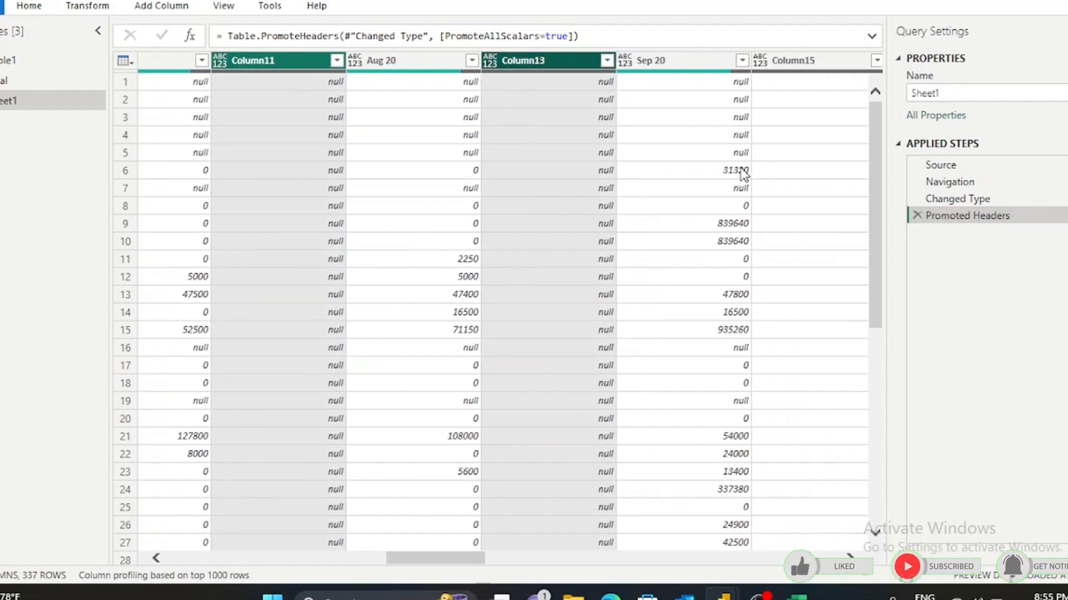
ctrl+click(707, 62)
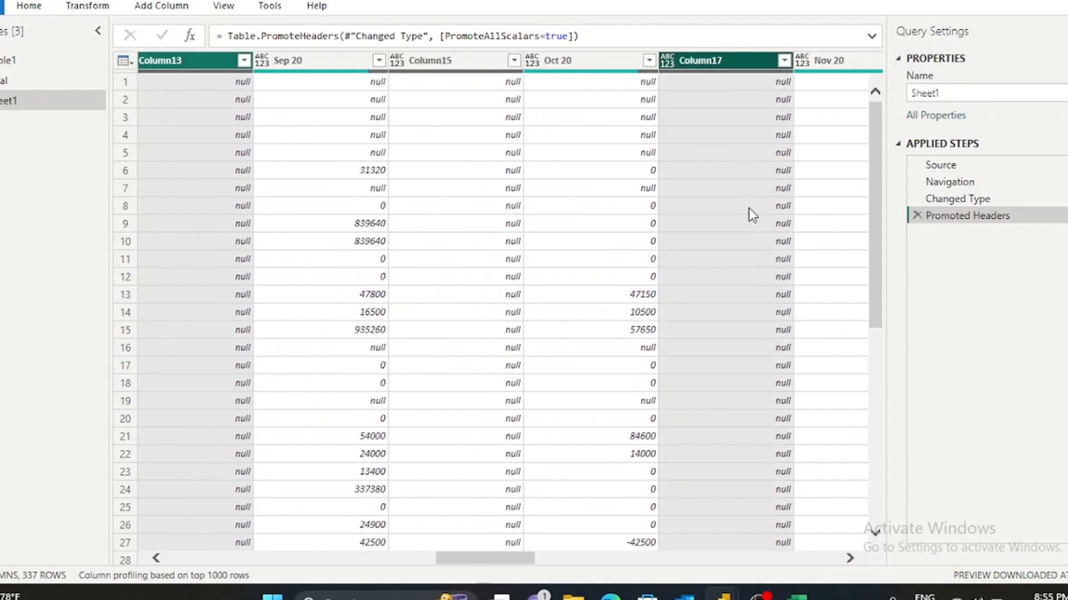
scroll(748, 208, right, 3)
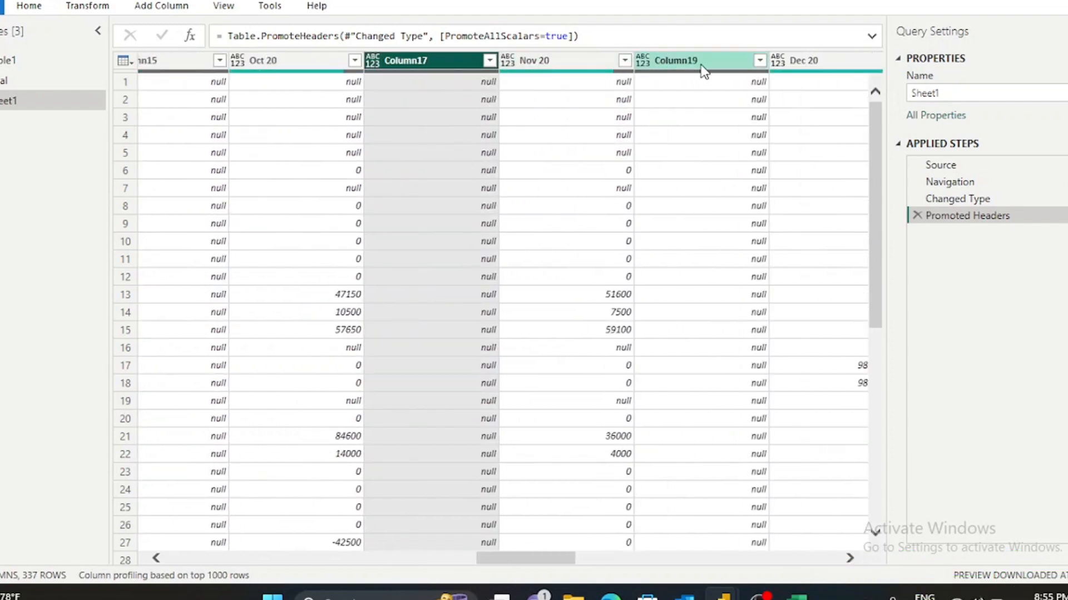
ctrl+click(703, 62)
scroll(756, 183, right, 3)
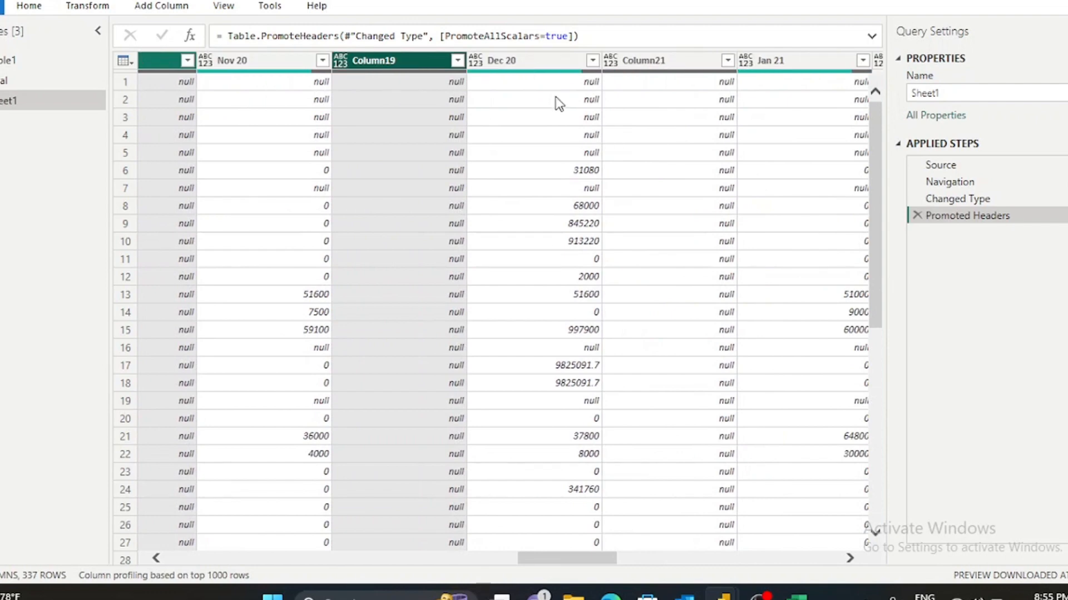
ctrl+click(660, 57)
scroll(788, 229, left, 10)
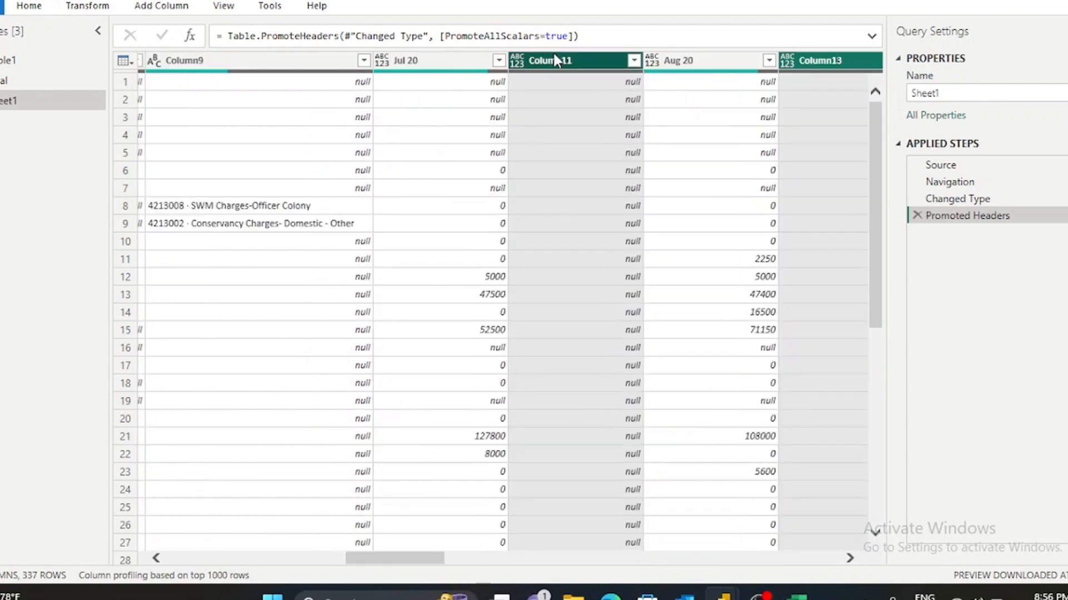
right_click(554, 55)
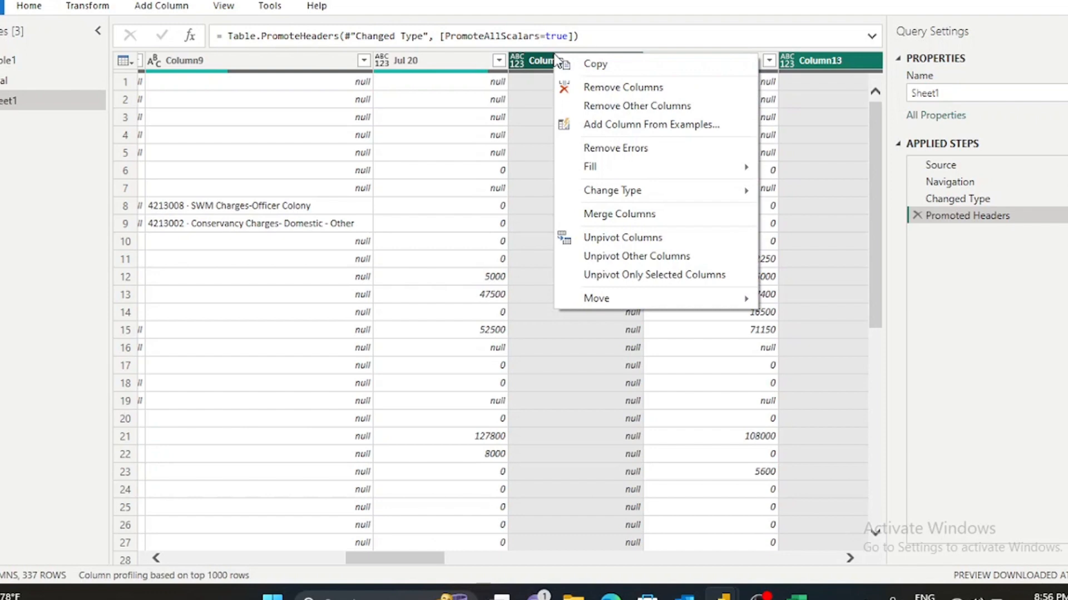
click(605, 89)
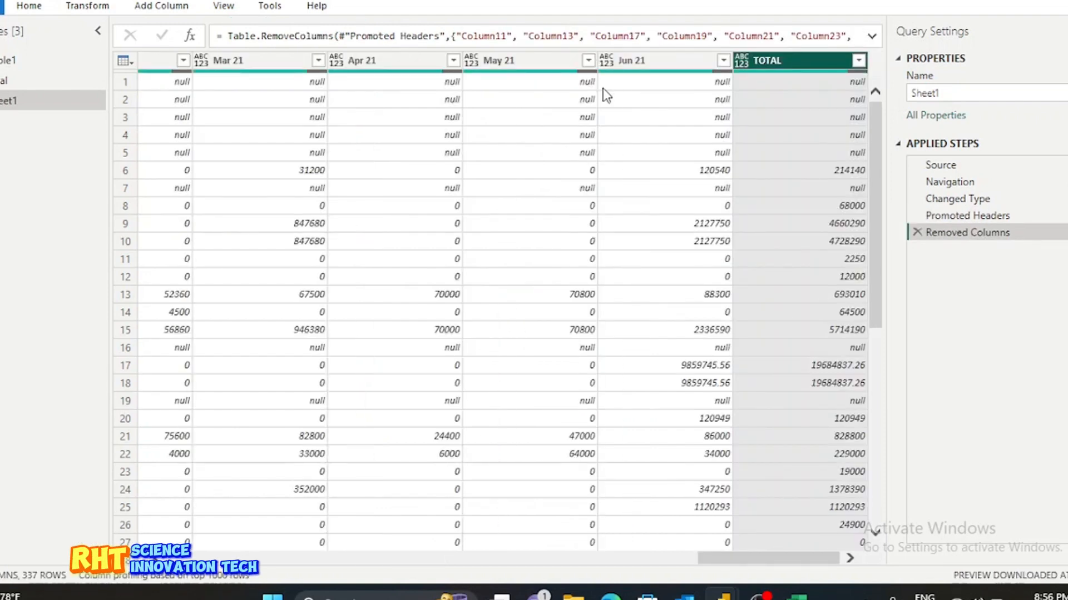
Remove the leftover empty Column15 between Sep 20 and Oct 20.
scroll(522, 147, left, 5)
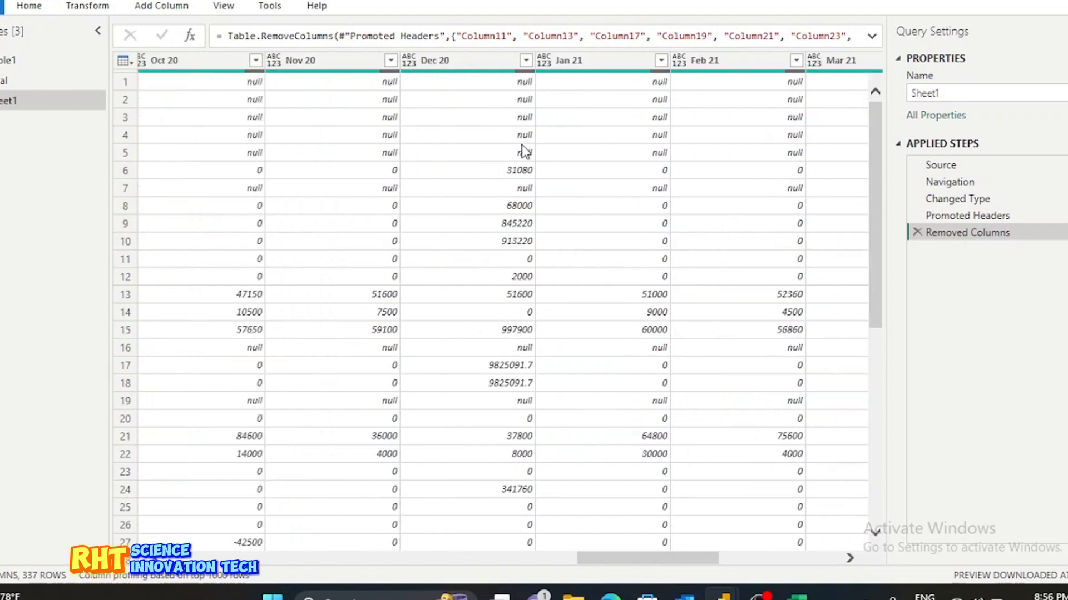
scroll(523, 150, left, 3)
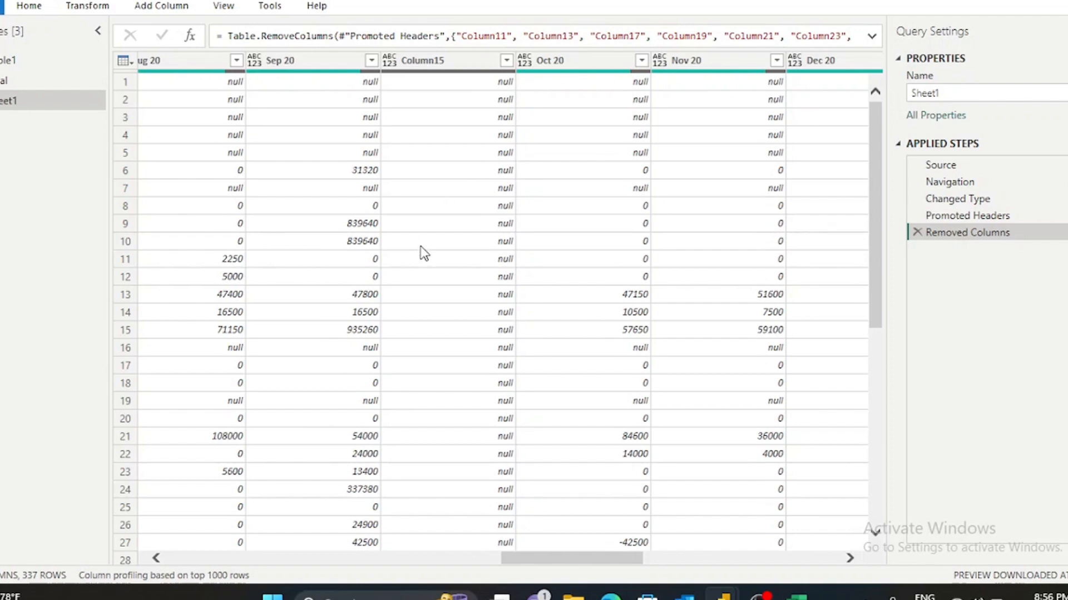
scroll(422, 251, left, 2)
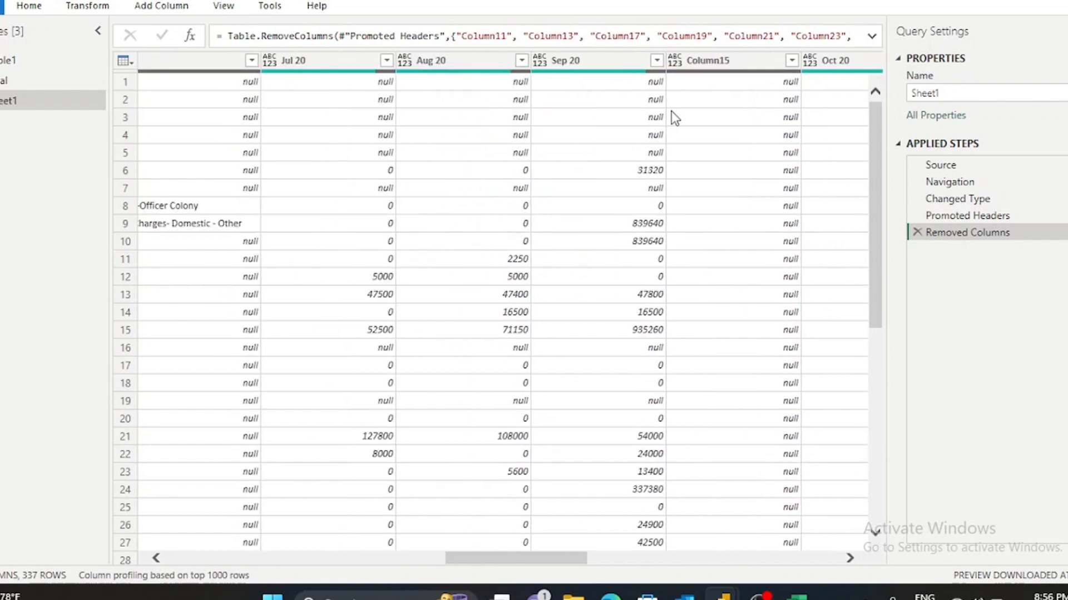
click(703, 62)
right_click(702, 64)
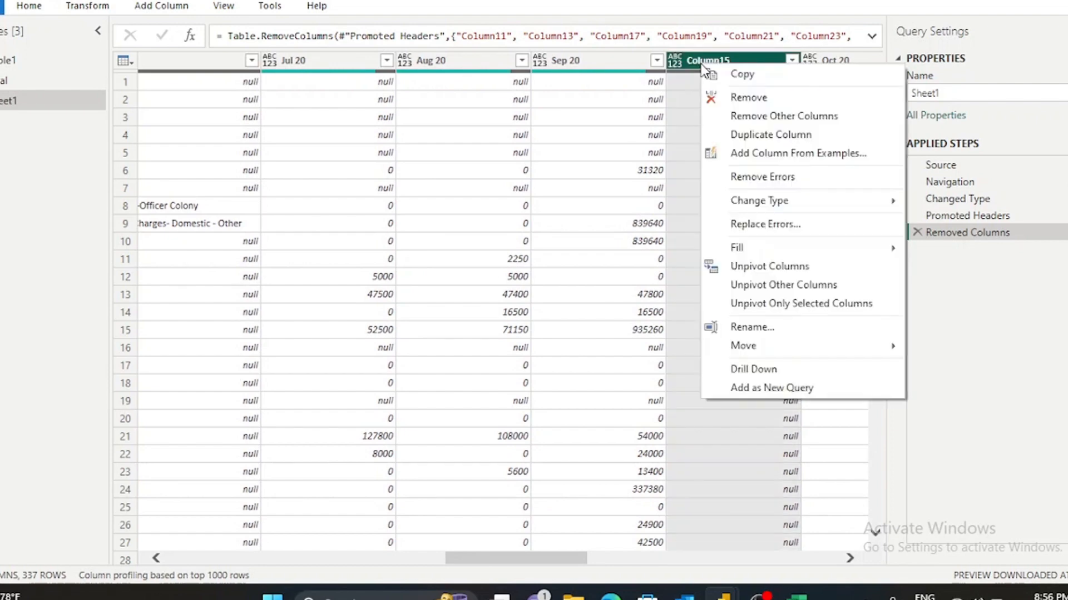
click(740, 98)
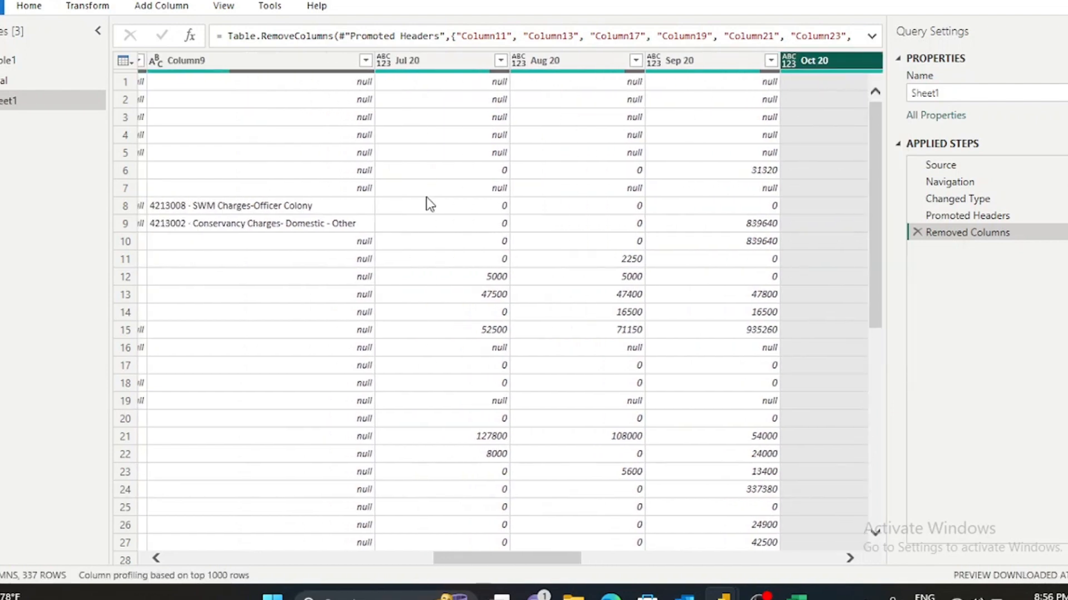
Check the month columns from Jul 20 through TOTAL and the account-name columns from Column4 to Column9.
click(411, 62)
click(571, 56)
click(679, 61)
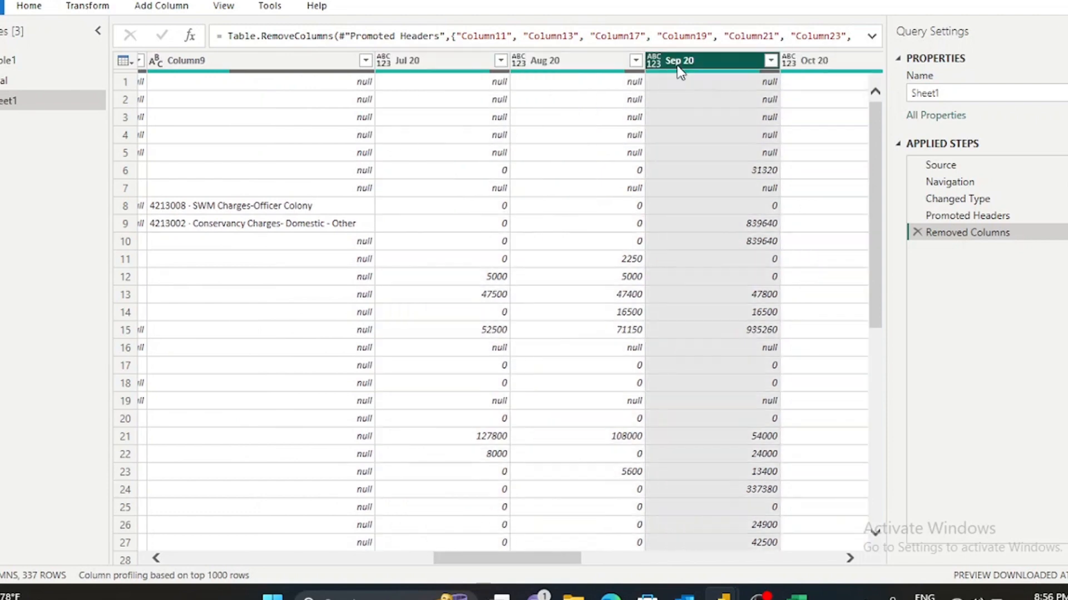
scroll(583, 180, right, 10)
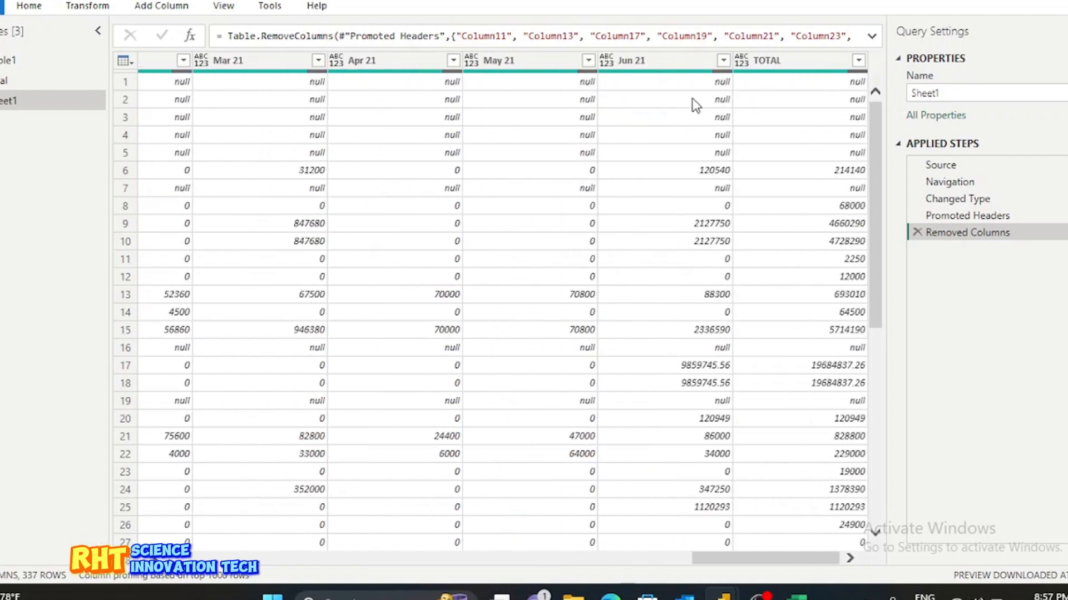
click(789, 66)
click(715, 192)
scroll(714, 191, left, 3)
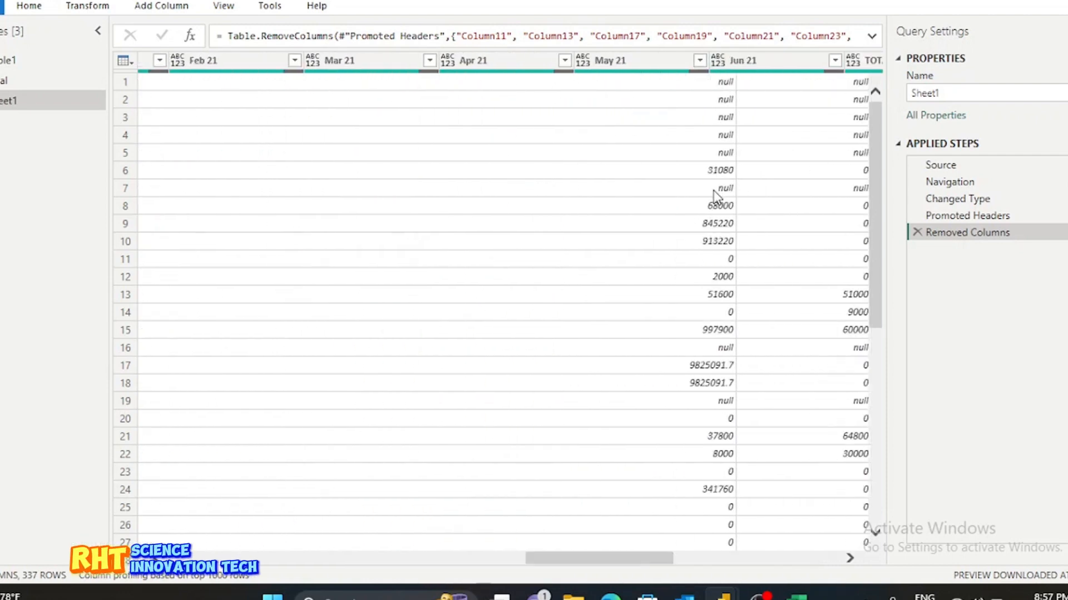
scroll(712, 190, left, 10)
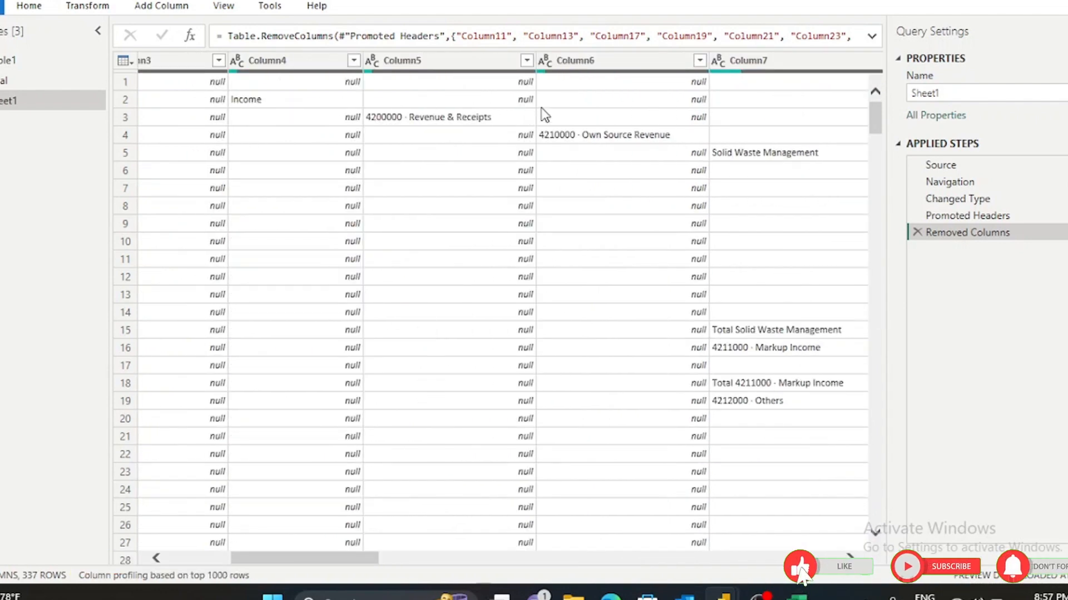
scroll(626, 176, right, 3)
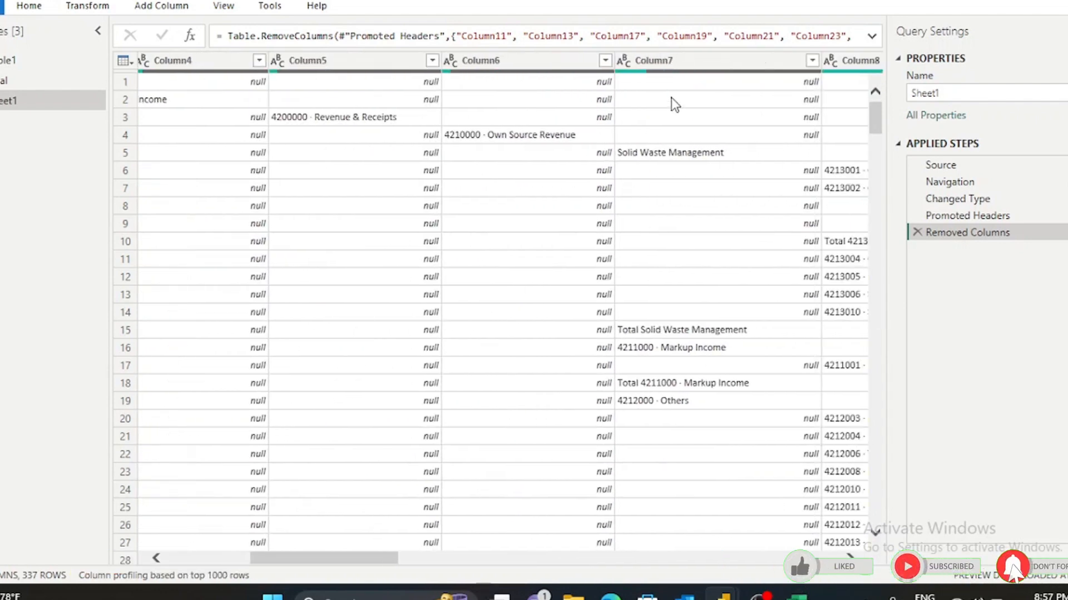
scroll(673, 100, right, 3)
scroll(674, 103, right, 2)
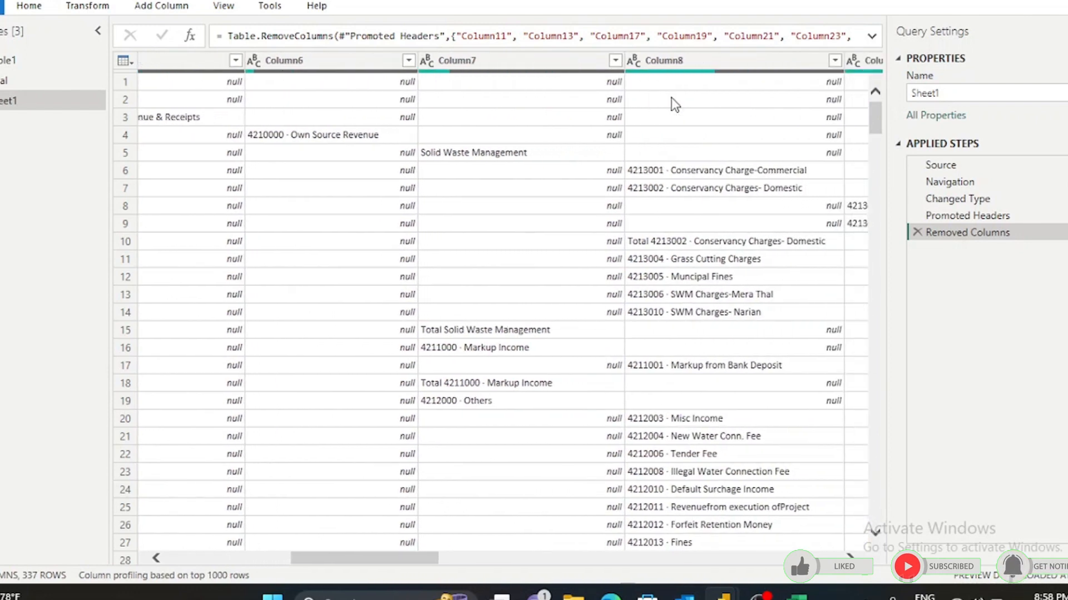
scroll(674, 103, right, 3)
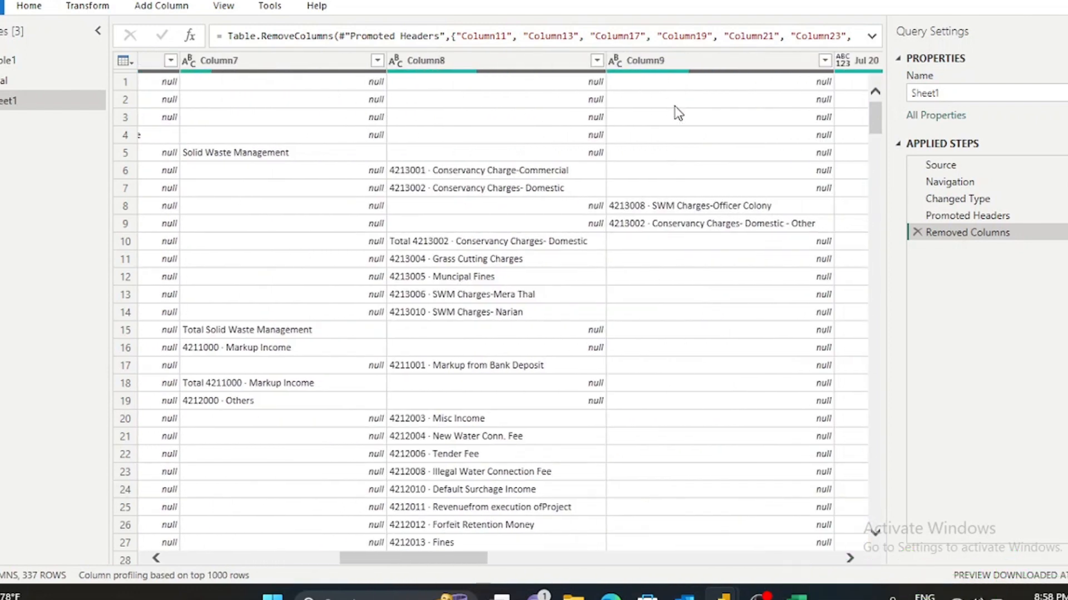
scroll(678, 107, right, 5)
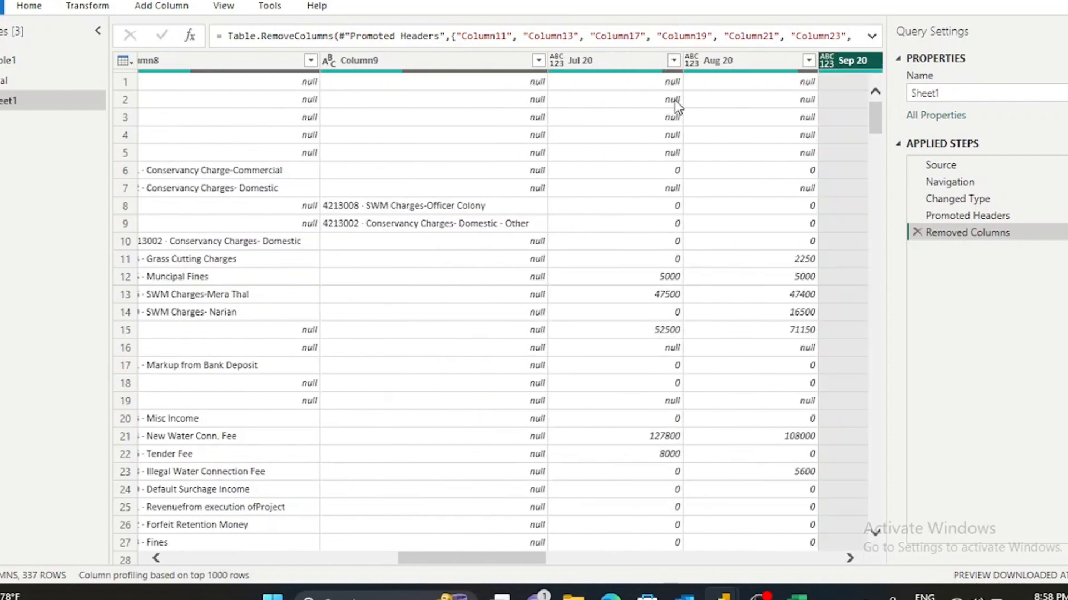
Merge account-name columns Column4 through Column9, along with the selected Sep 20, into one column named Merged without a separator.
click(421, 57)
ctrl+click(234, 62)
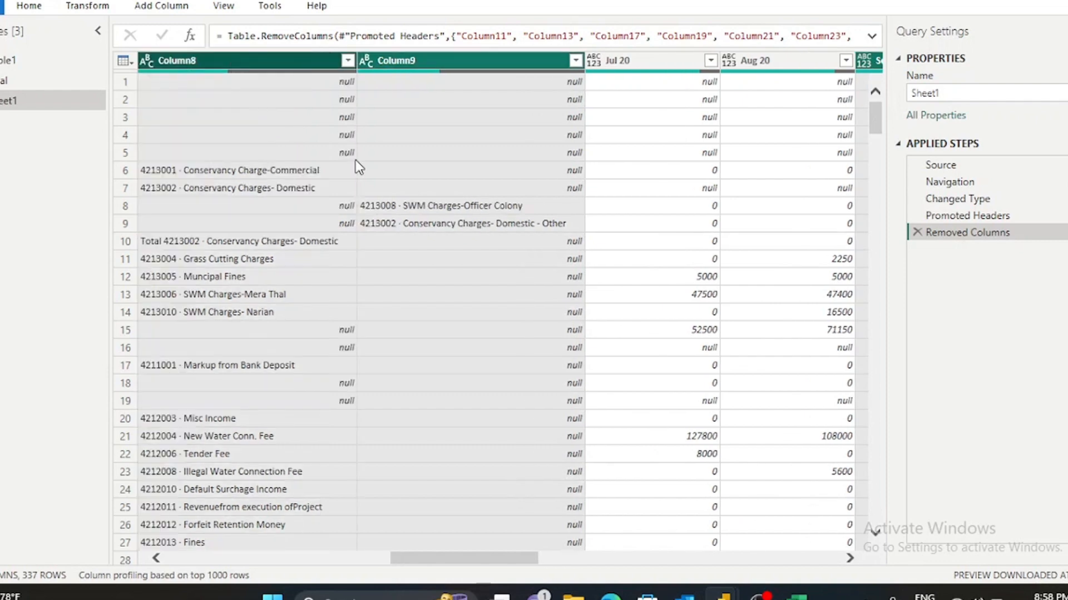
scroll(357, 164, left, 3)
scroll(334, 71, left, 3)
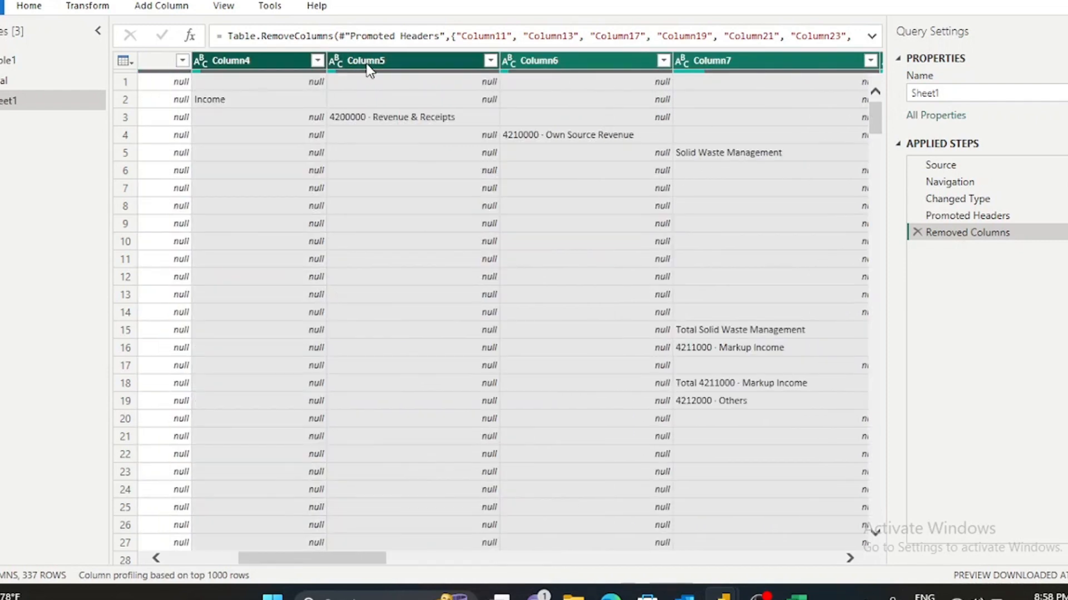
right_click(367, 65)
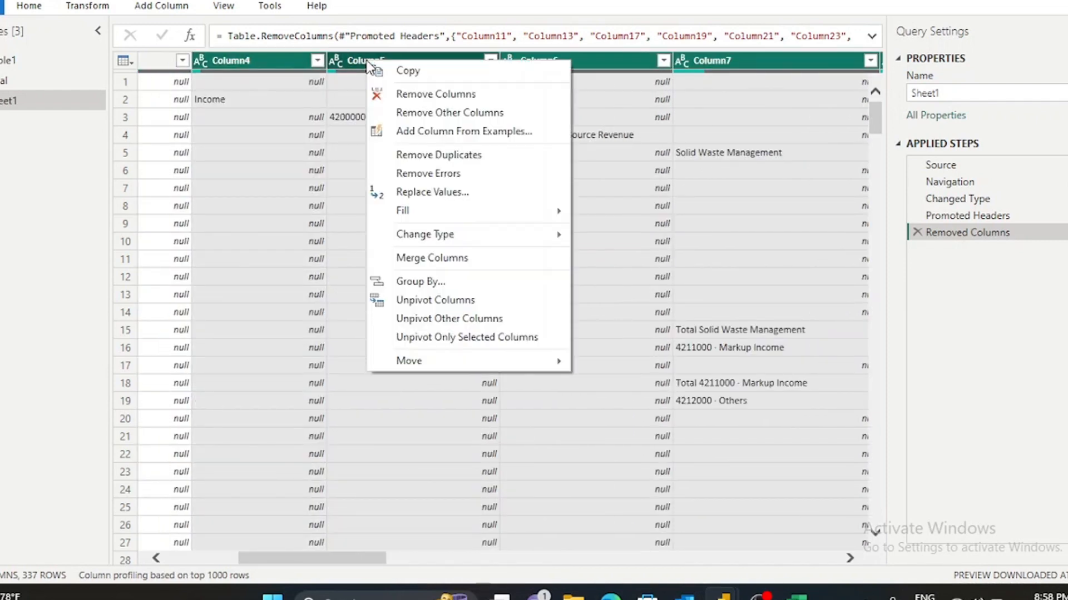
click(450, 258)
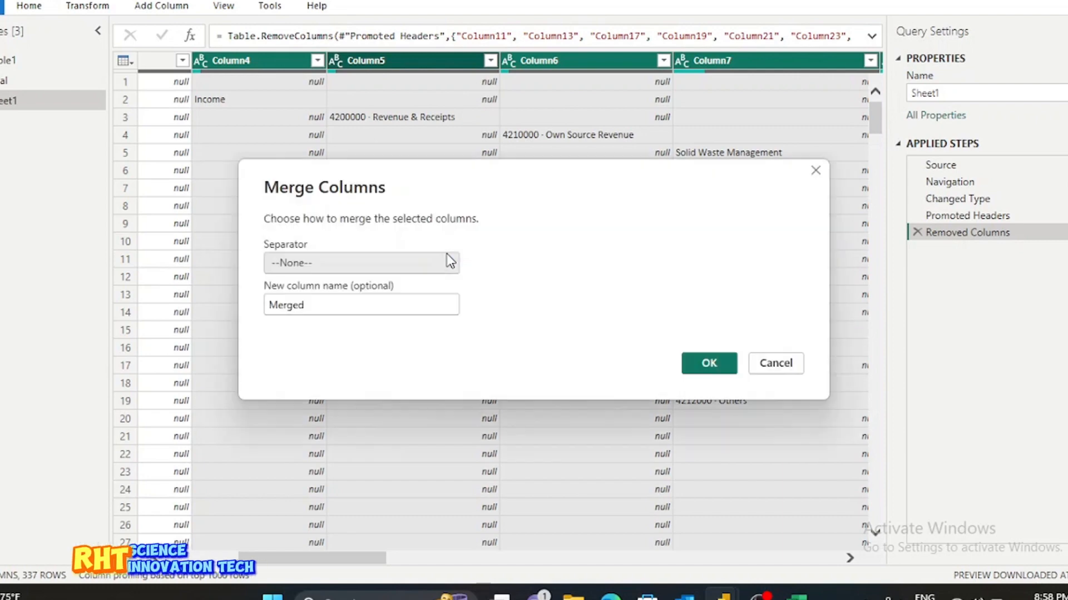
click(707, 365)
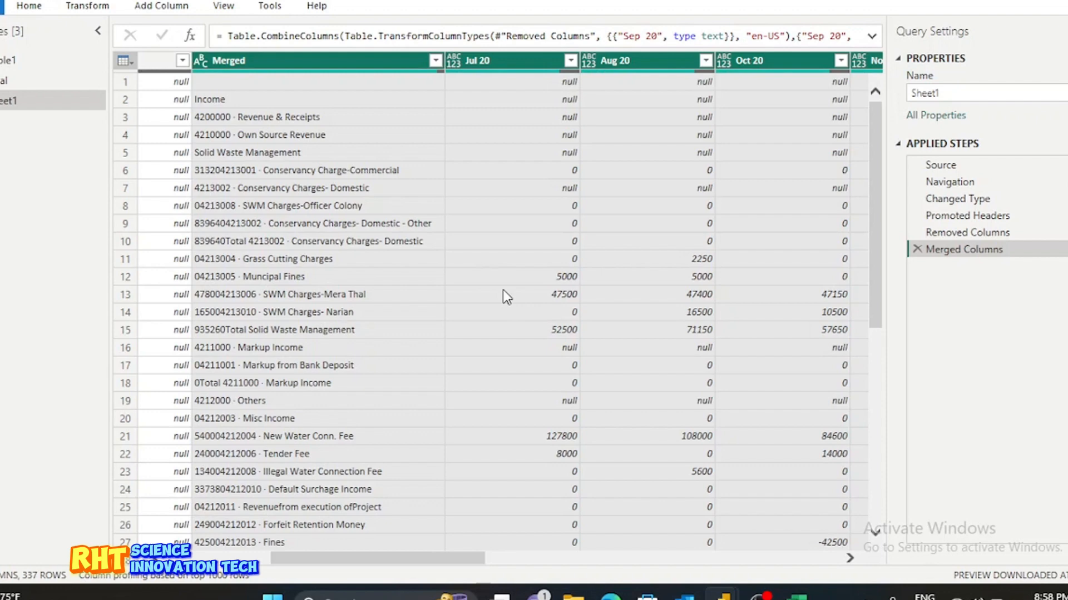
Merge Column1, Column2 and Column3 with the Merged column into a single account-name column.
scroll(324, 112, left, 3)
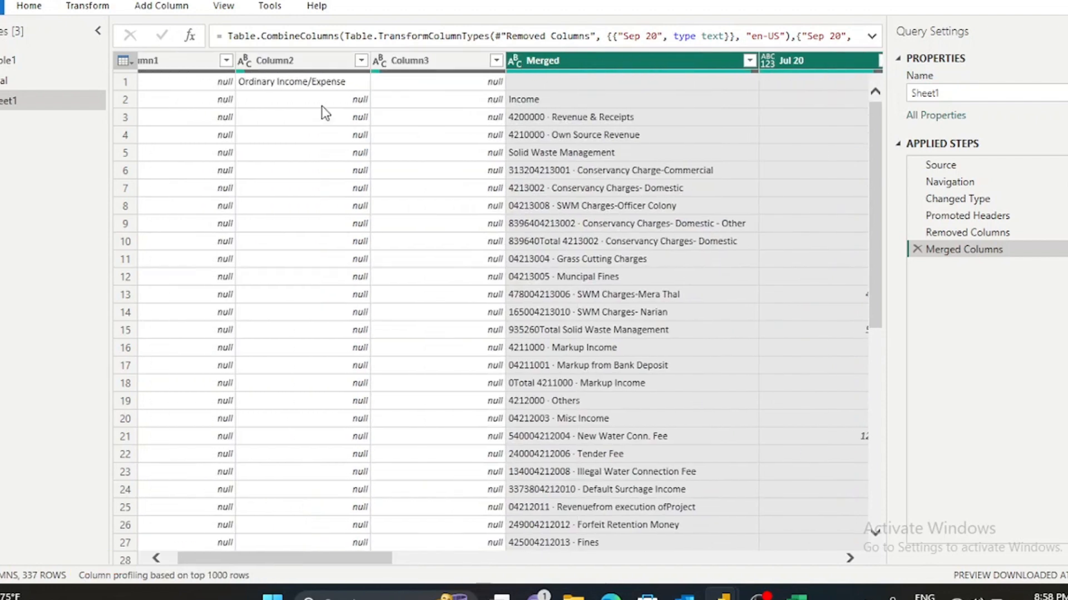
scroll(325, 111, right, 3)
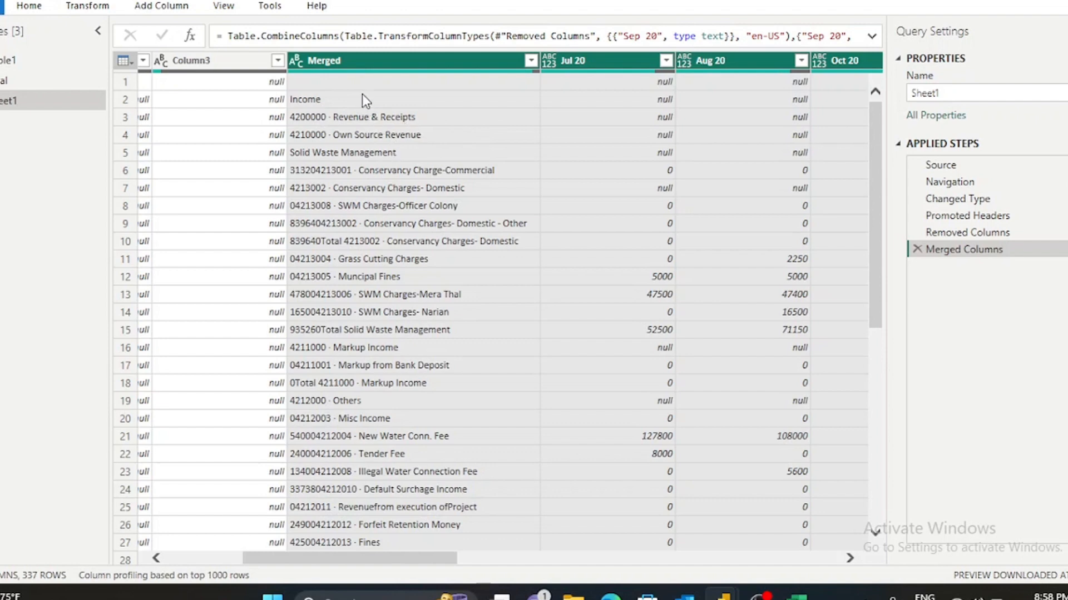
click(351, 61)
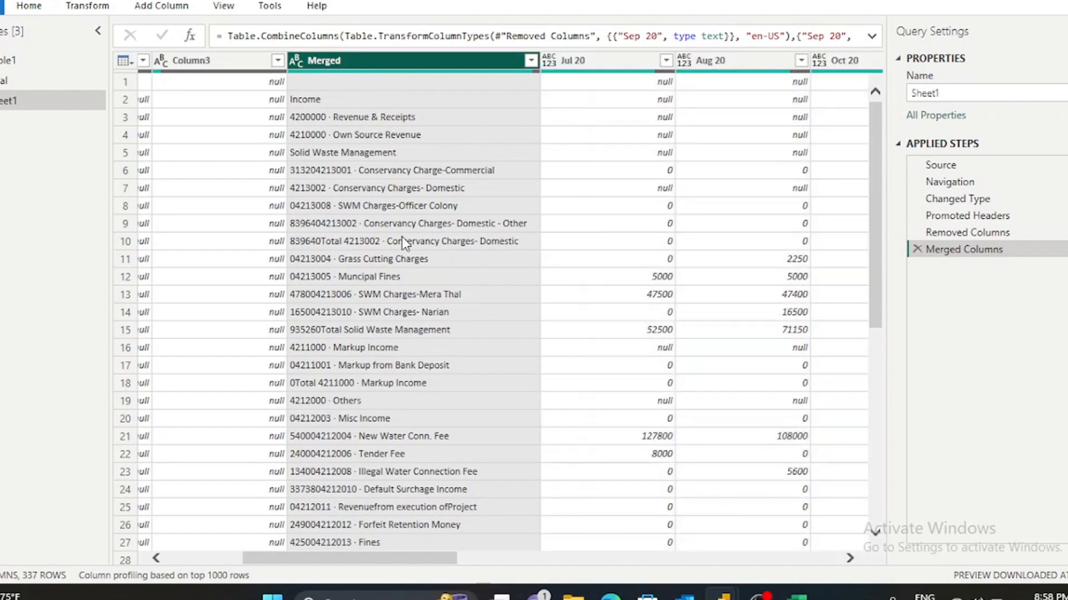
Examine the combined account names and their monthly amounts down the rows of the Sheet1 query.
scroll(411, 274, down, 15)
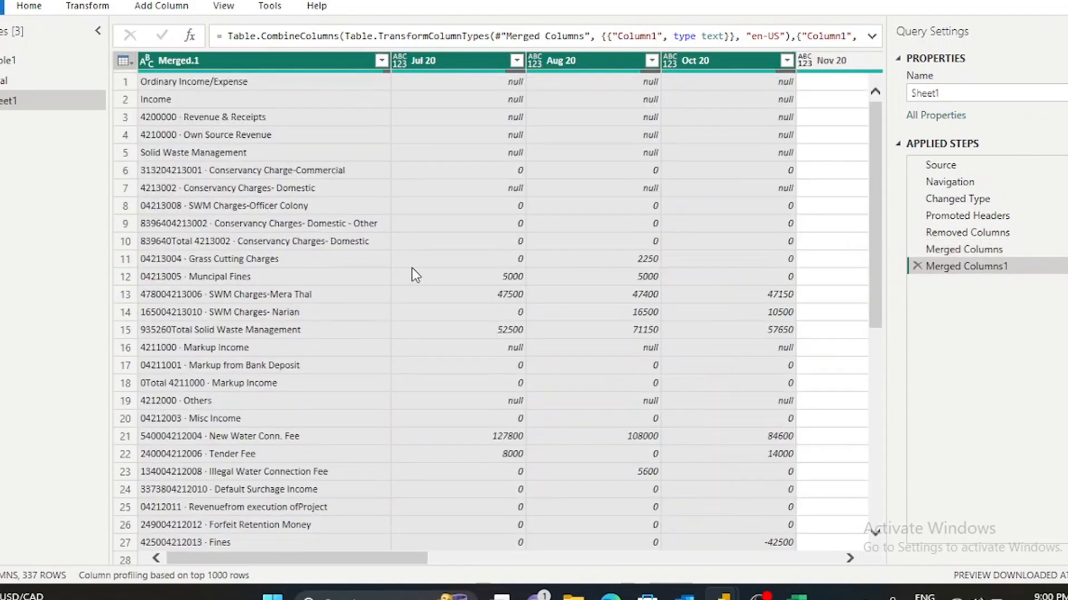
scroll(412, 269, down, 20)
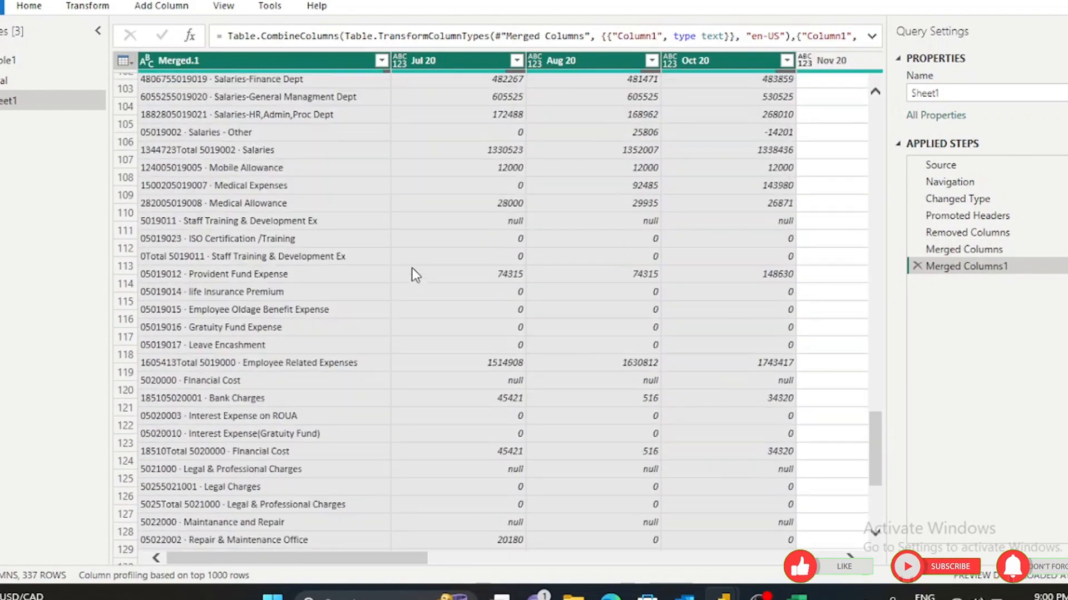
scroll(414, 274, down, 20)
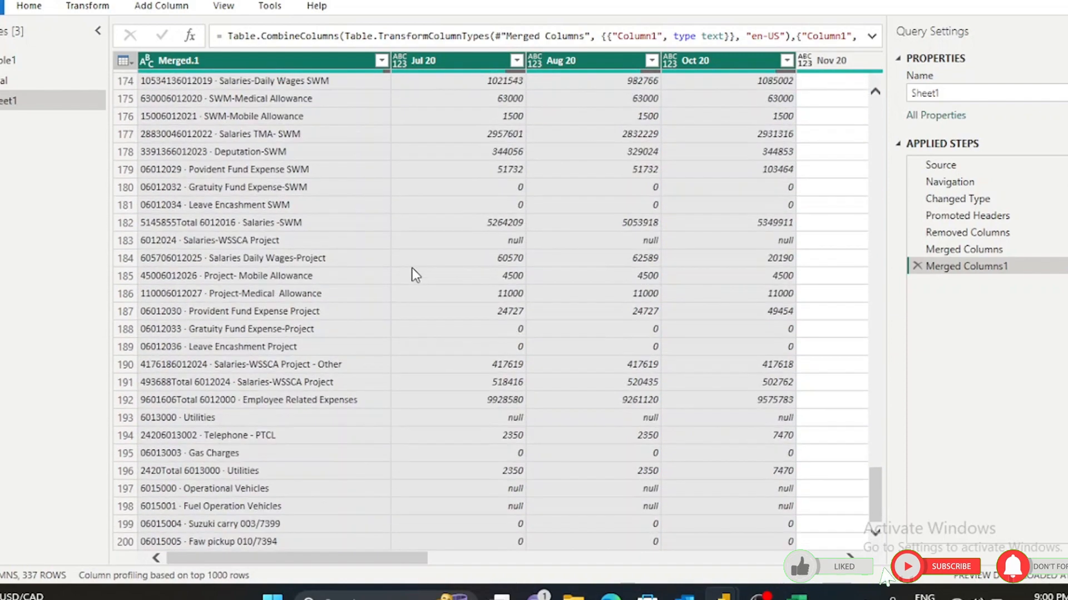
Rename the Merged.1 column as Head of Account.
scroll(412, 268, down, 1)
double_click(210, 60)
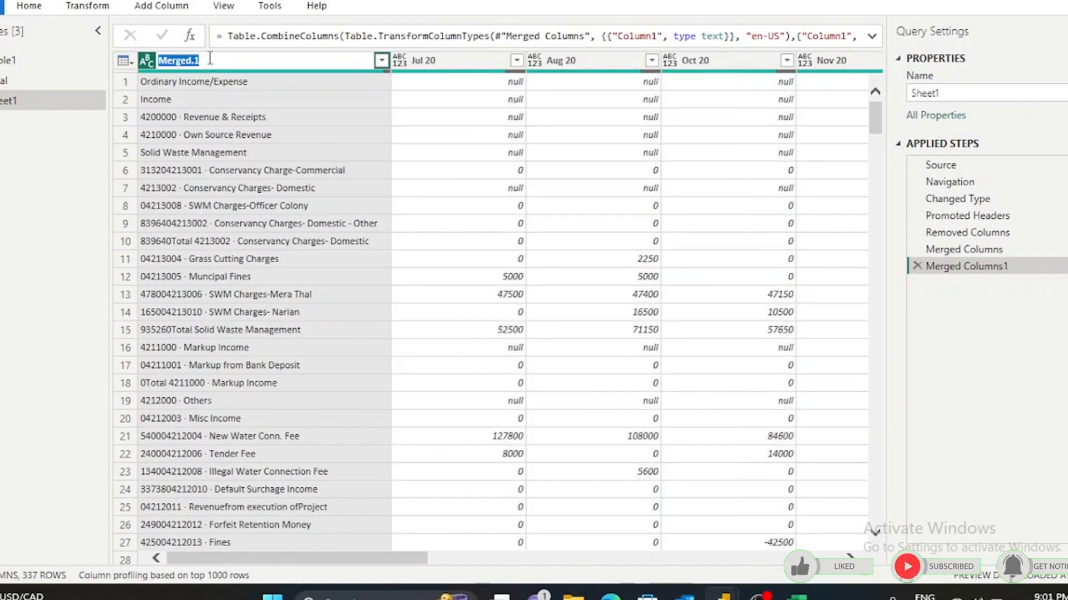
text(Head of Account)
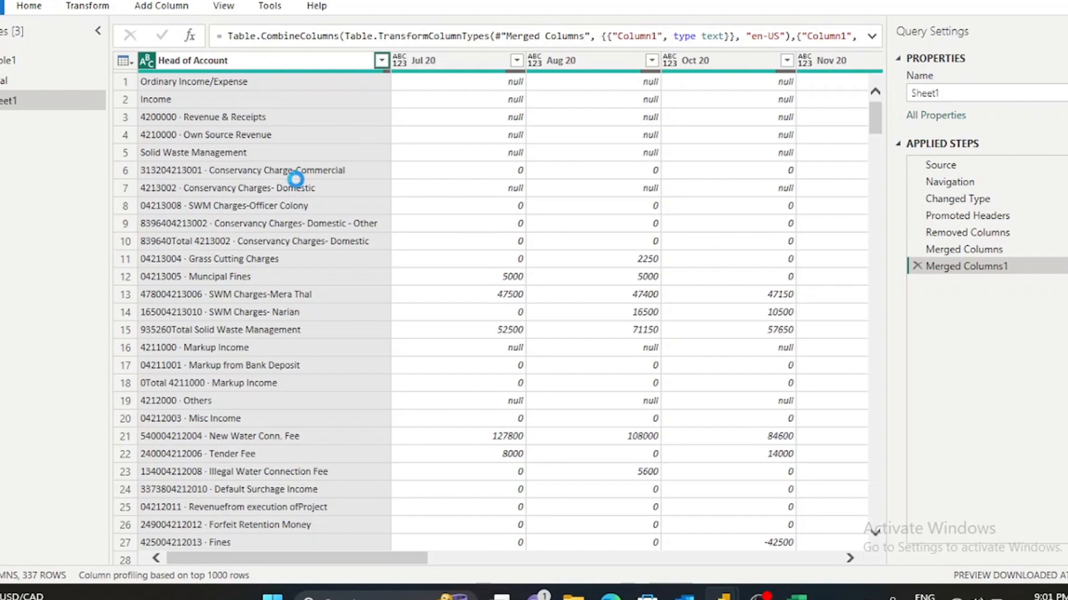
key(Return)
scroll(321, 153, down, 5)
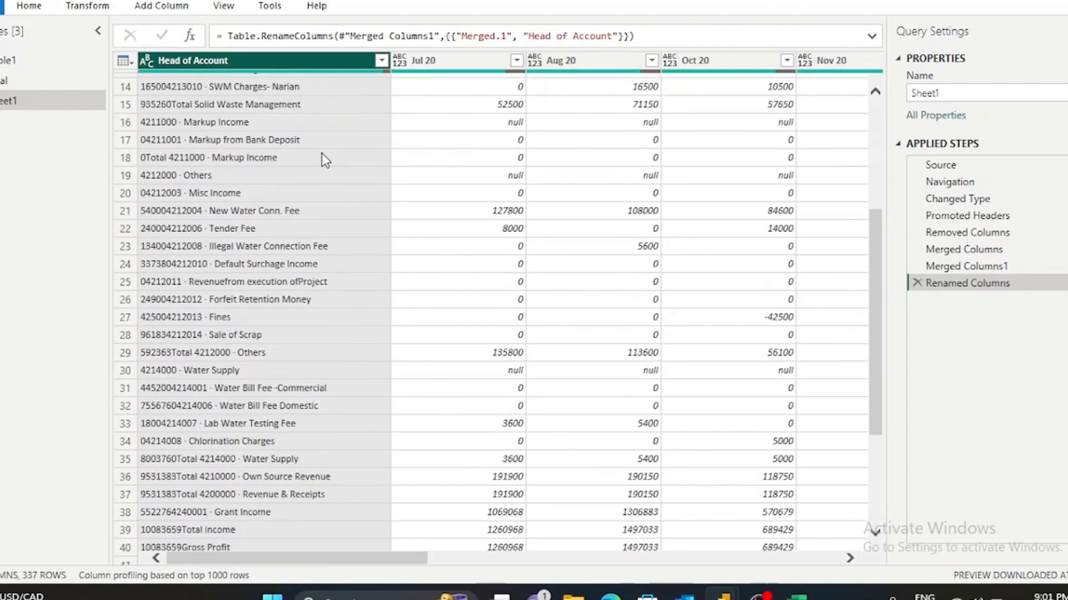
scroll(321, 152, up, 3)
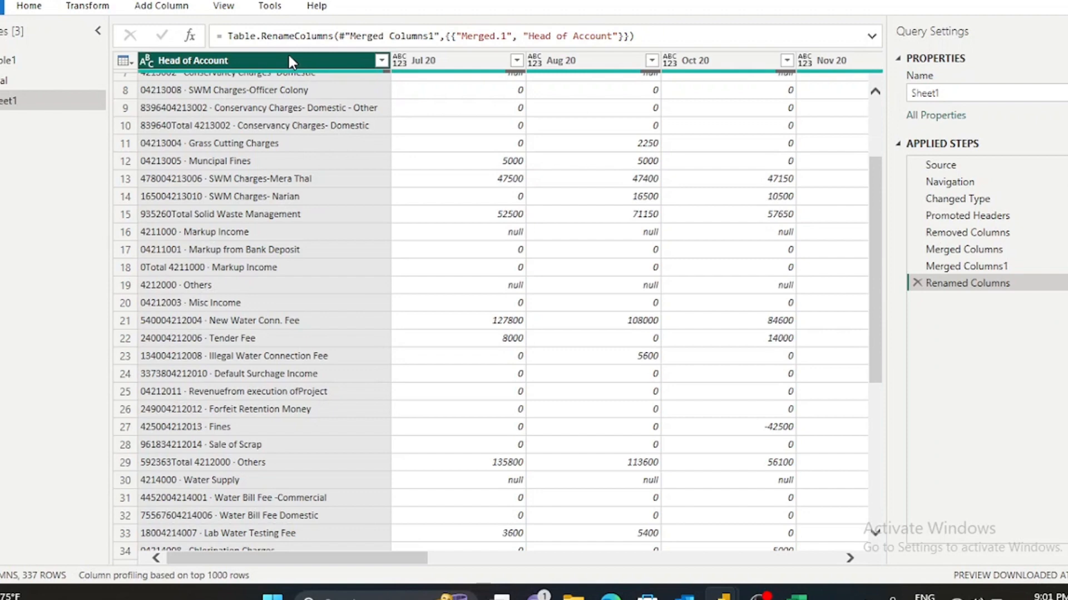
Switch to the Book2020 -2021 workbook in Excel and inspect the Jul 20 formula in the Total 4213002 Conservancy Charges- Domestic row.
scroll(308, 171, down, 20)
mouse_move(799, 596)
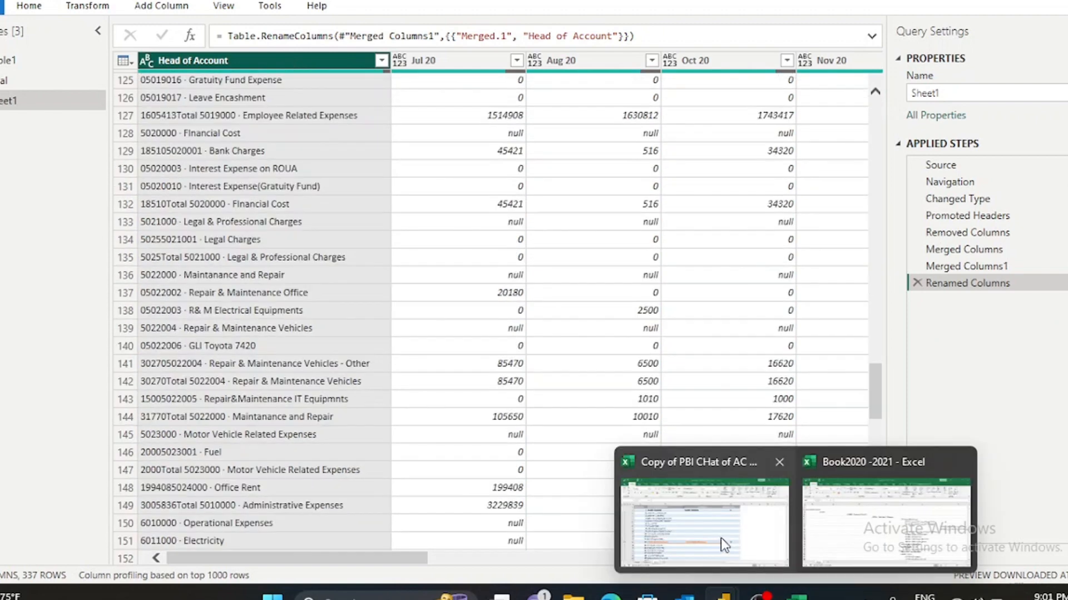
click(886, 537)
scroll(668, 371, right, 3)
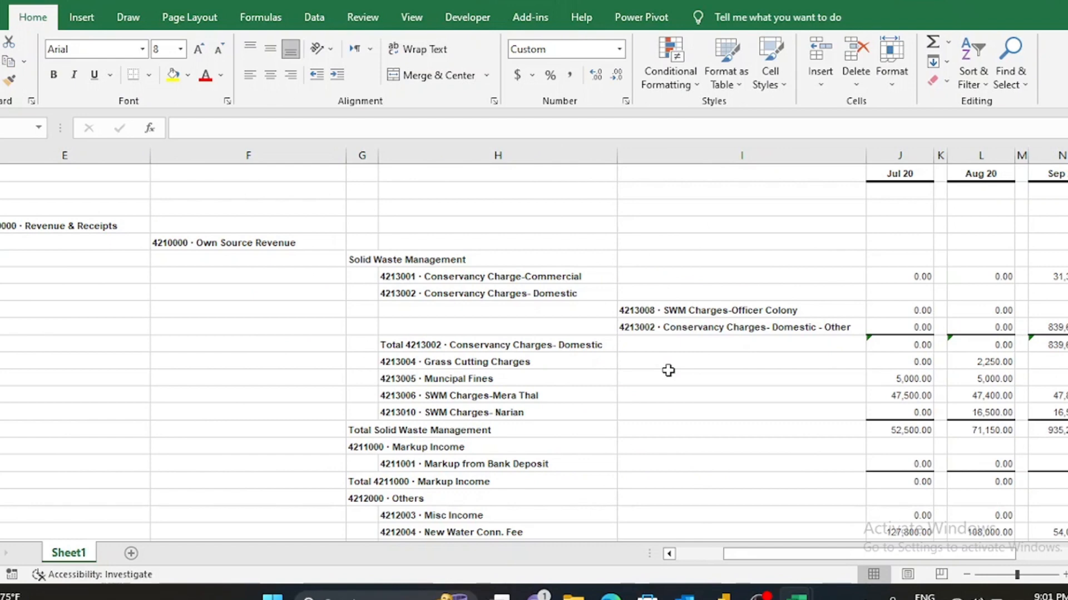
double_click(902, 346)
key(Return)
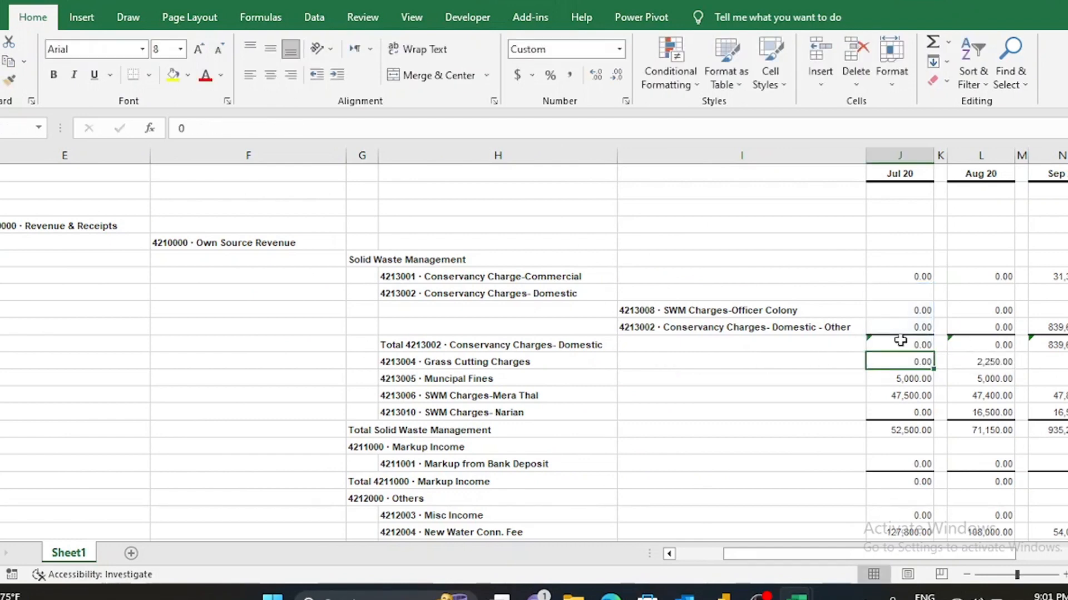
double_click(906, 344)
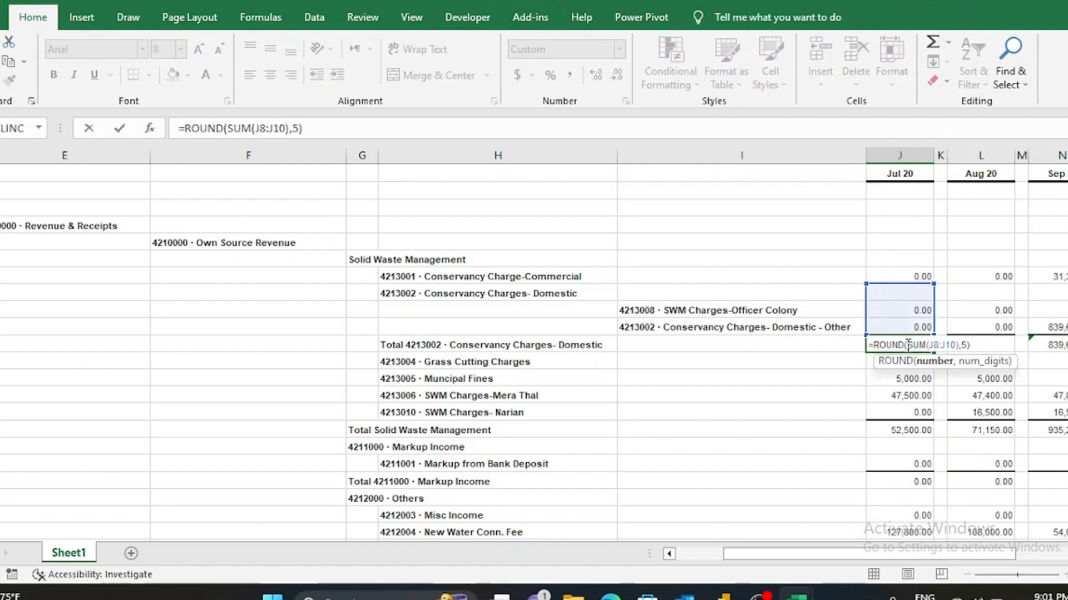
key(Return)
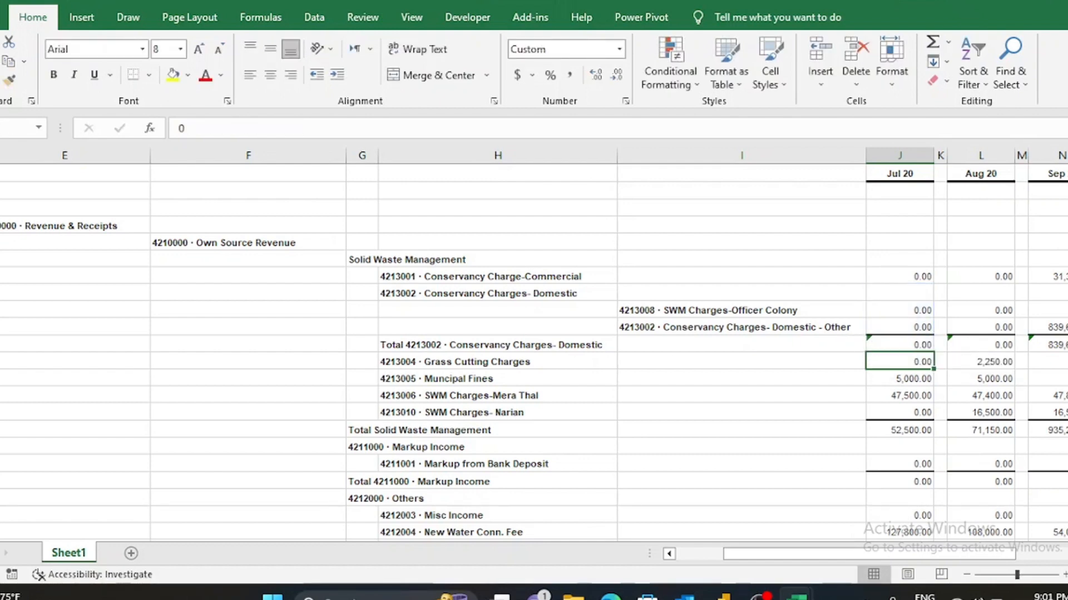
Check the total row labels for Conservancy Charges- Domestic, Solid Waste Management and Markup Income in the worksheet.
click(394, 344)
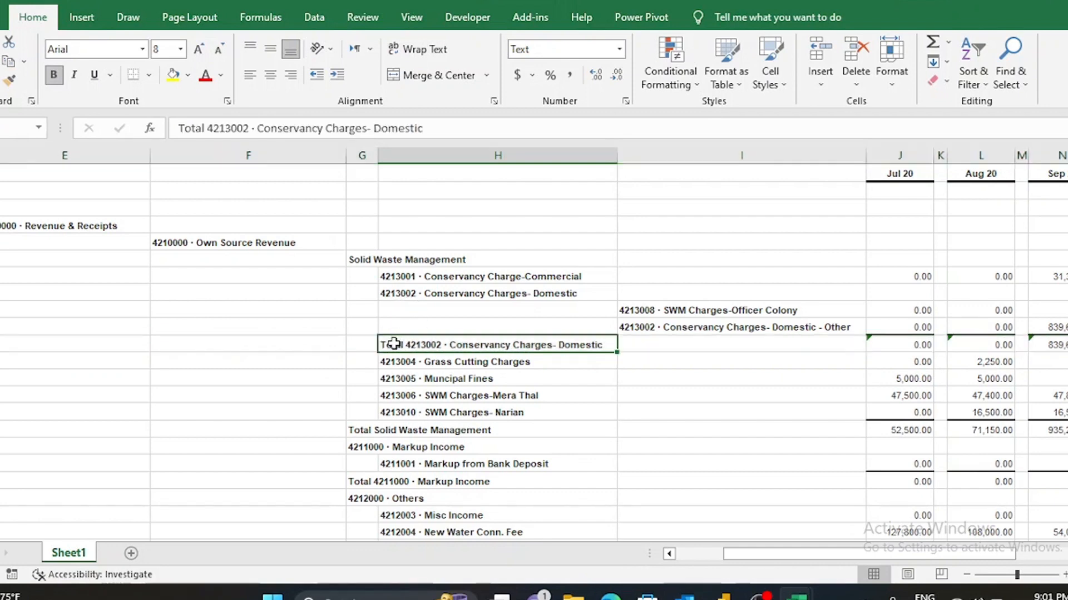
click(354, 431)
click(355, 482)
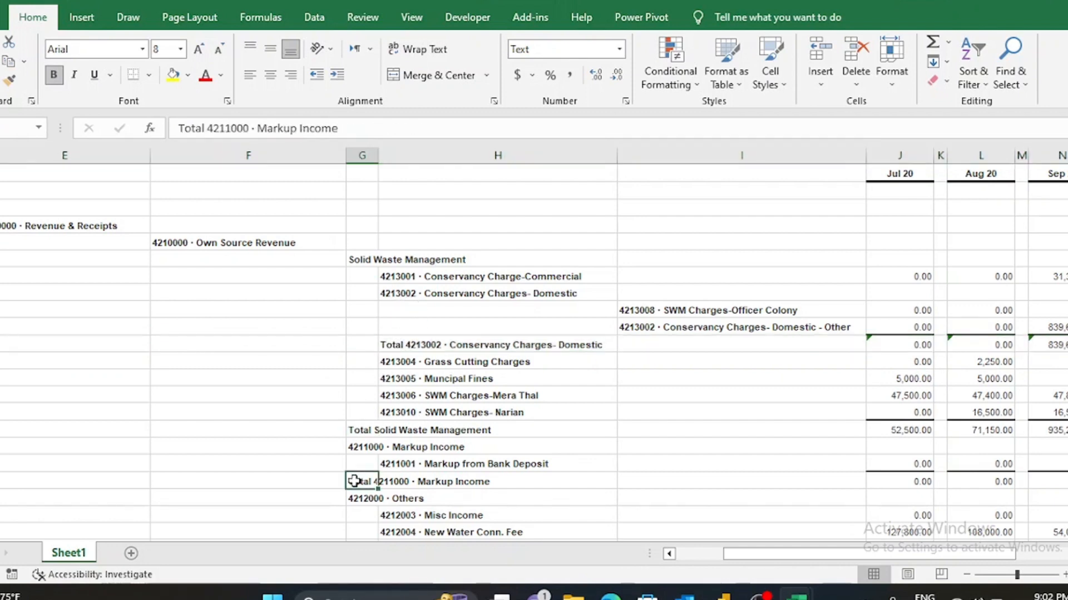
Switch back to Power Query and exclude the 0Total rows 4211000, 5011000, 5016001, 5019011 and 6015002 in the Head of Account filter.
mouse_move(723, 596)
click(812, 522)
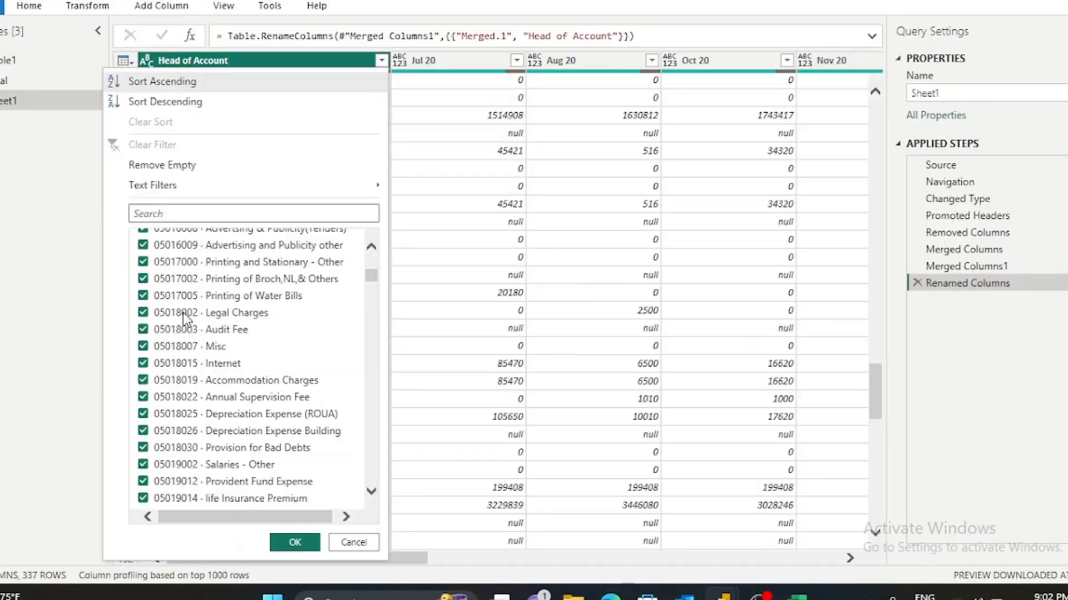
scroll(183, 313, down, 15)
scroll(183, 312, down, 20)
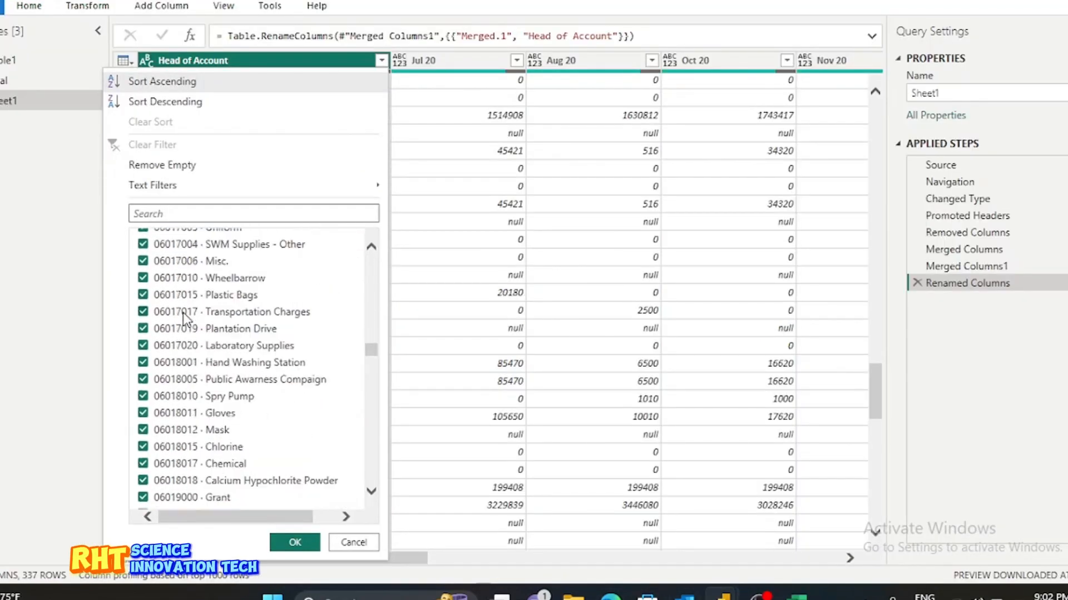
scroll(182, 312, up, 20)
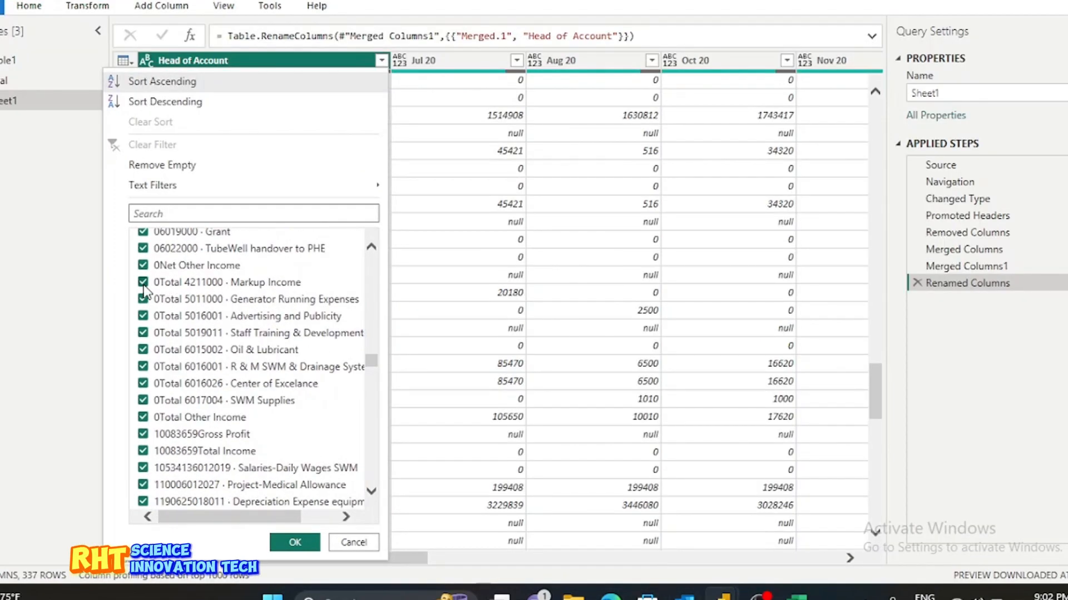
click(143, 283)
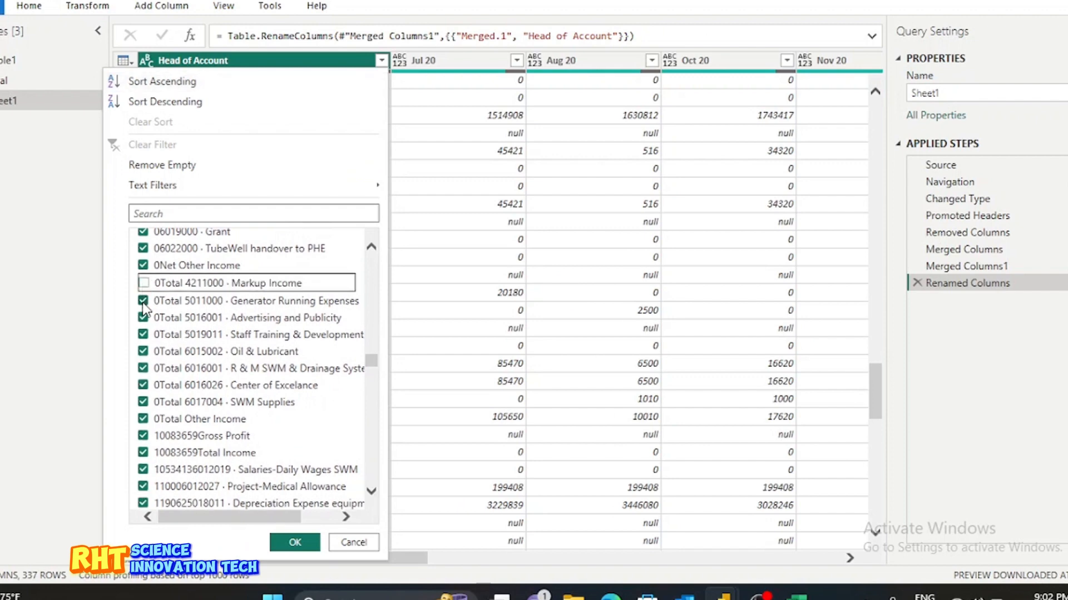
click(143, 300)
click(144, 318)
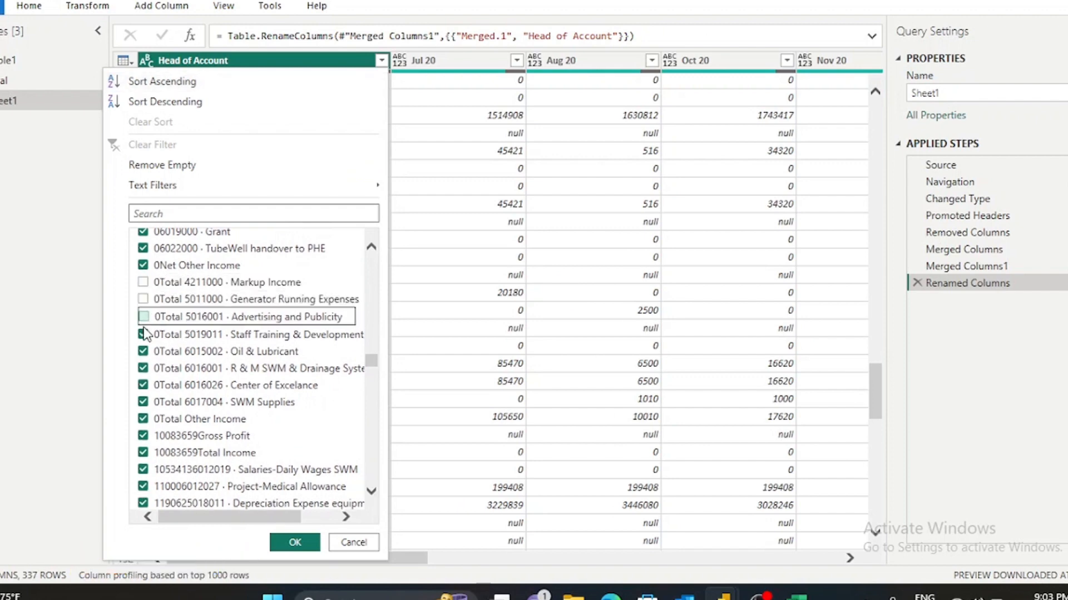
click(144, 335)
click(143, 352)
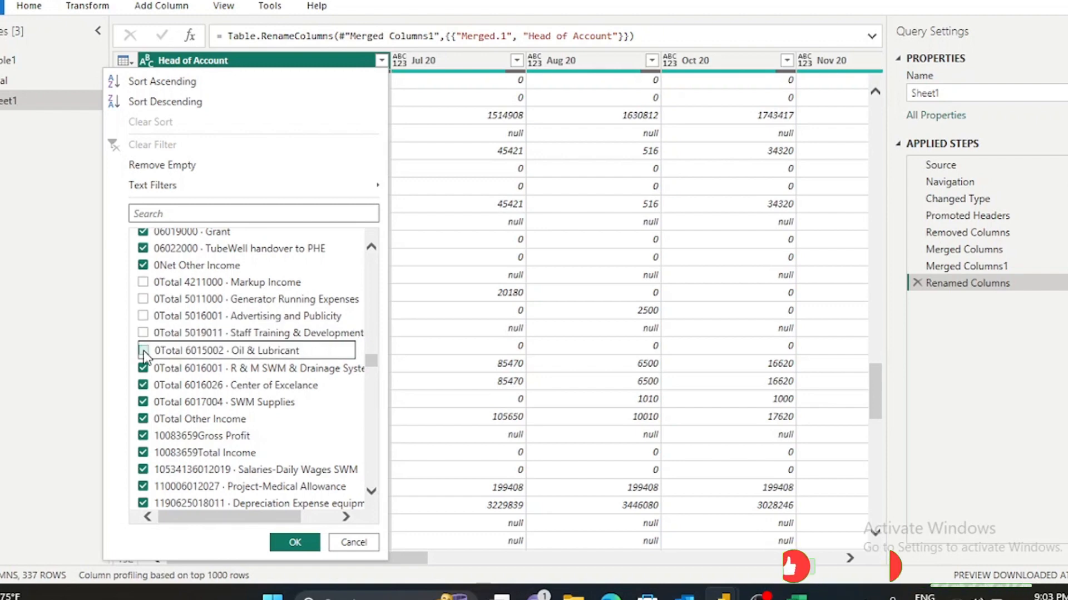
Exclude further total rows, including 6016006, 5019000, 4200000, 4210000 and 6012000, and apply the Head of Account filter.
scroll(265, 450, down, 10)
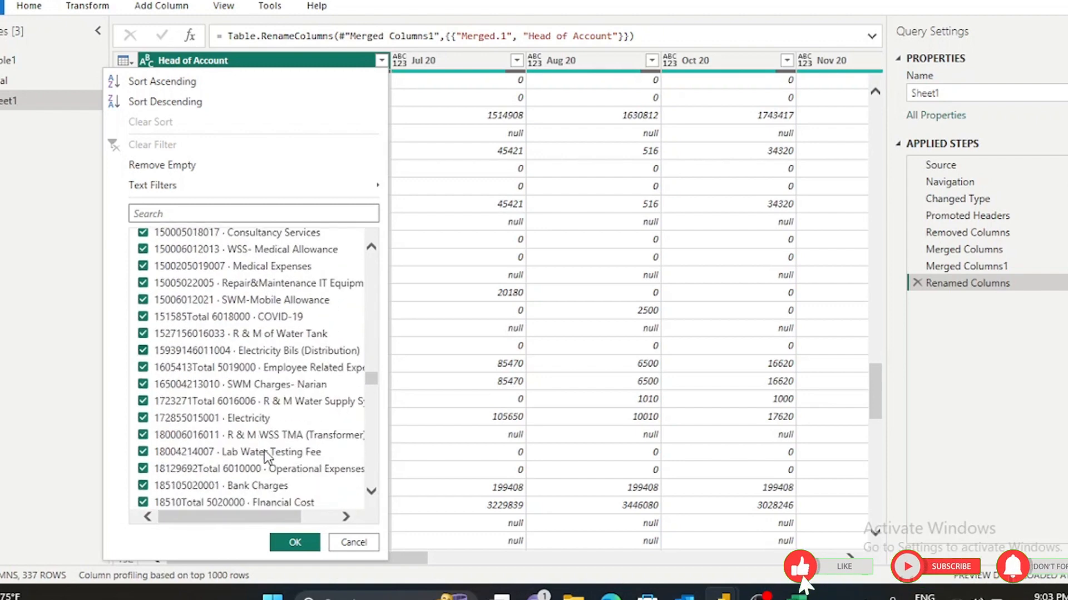
click(143, 401)
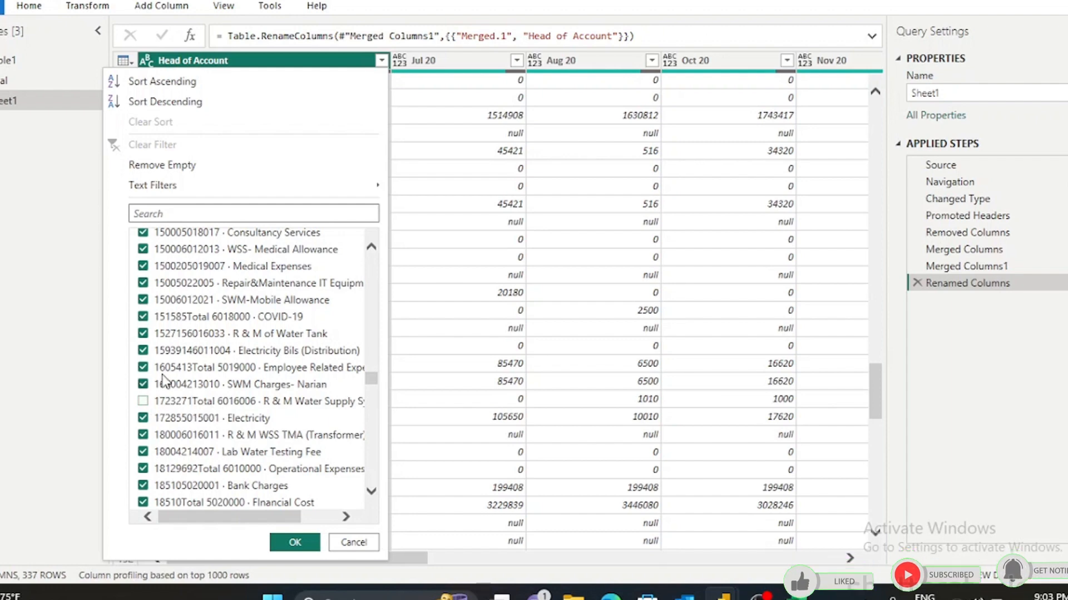
click(143, 368)
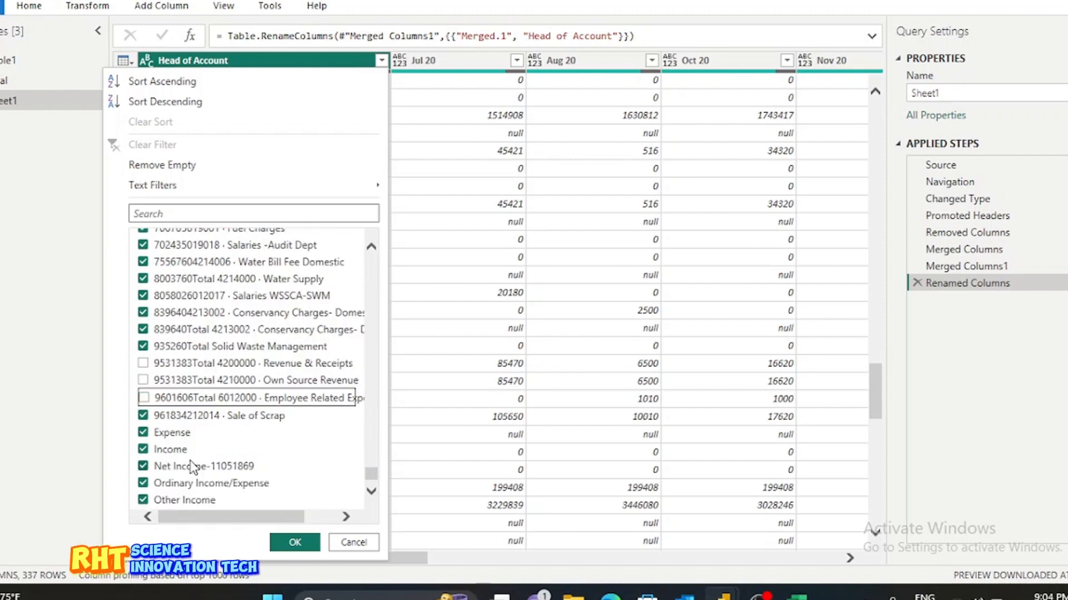
scroll(192, 466, down, 1)
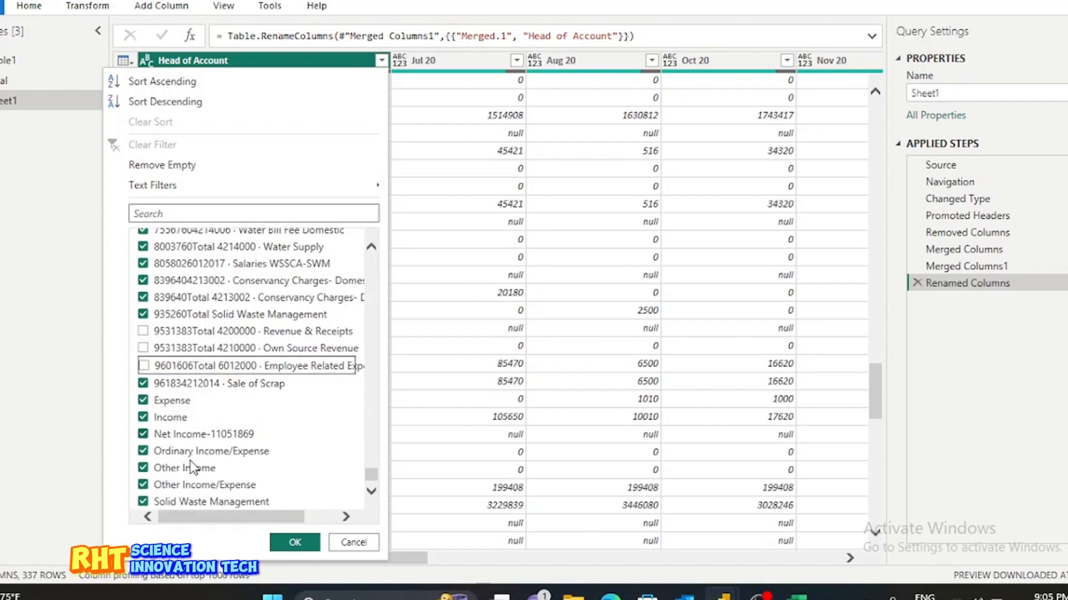
scroll(192, 466, down, 2)
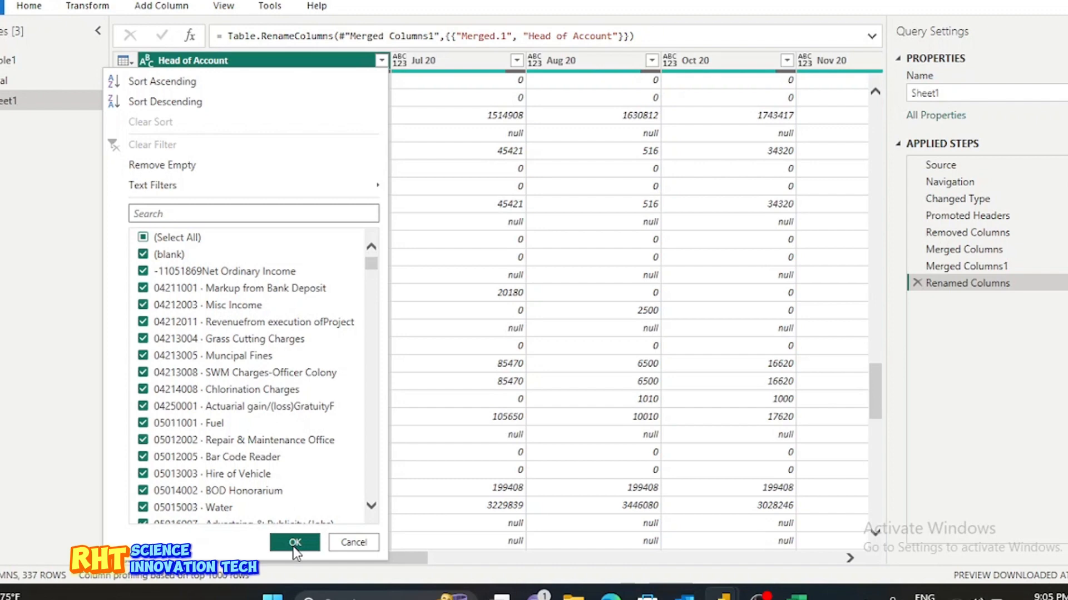
click(295, 542)
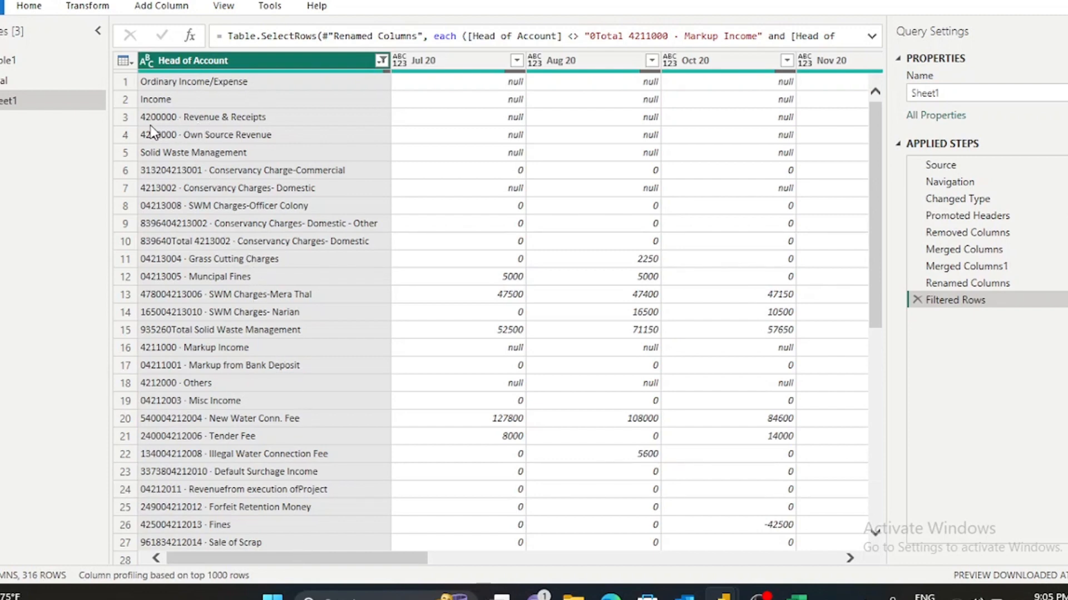
Split the Head of Account column at each transition from digit to non-digit.
right_click(240, 62)
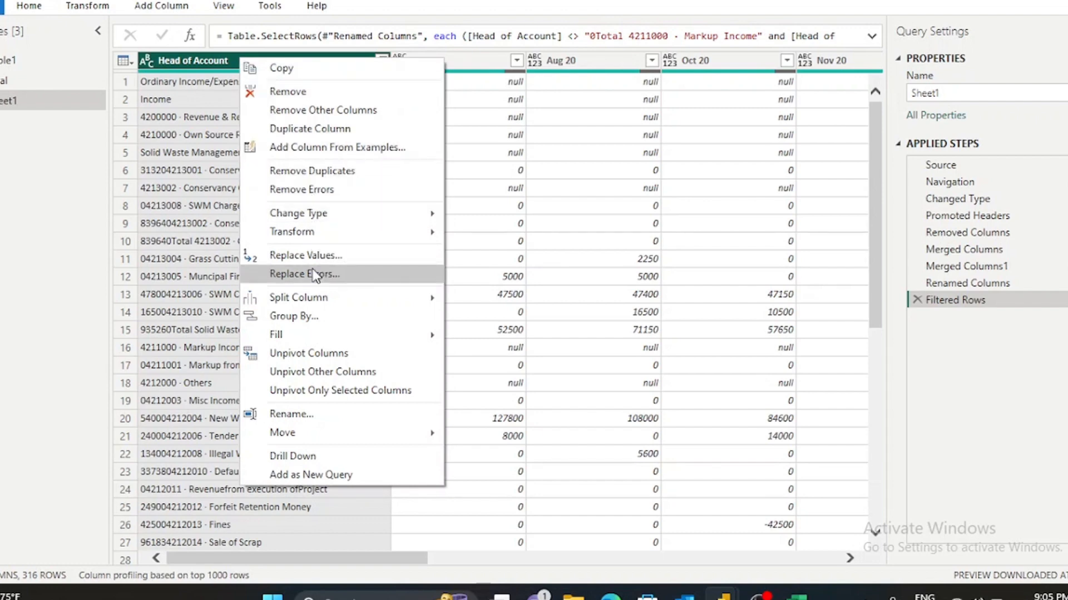
mouse_move(340, 306)
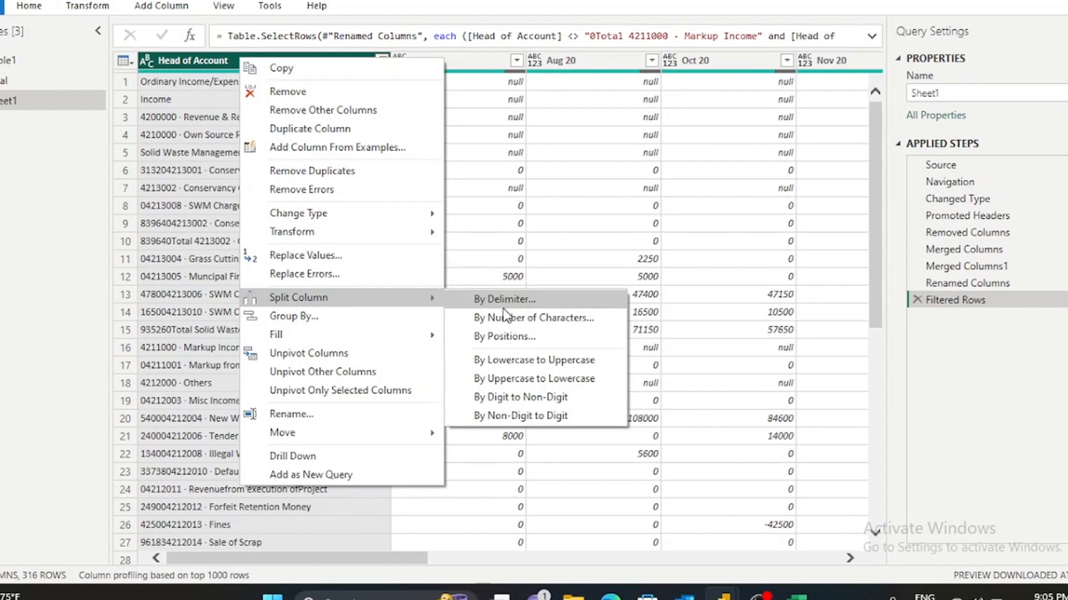
click(517, 399)
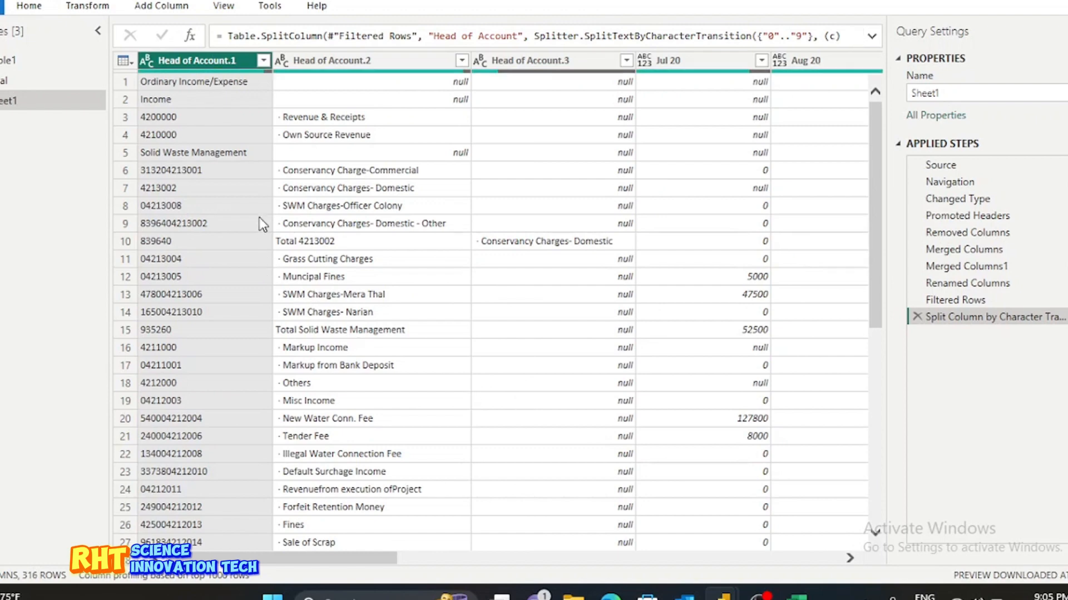
Examine how account codes, names and total rows are distributed across the three split Head of Account columns.
scroll(259, 222, down, 5)
scroll(259, 222, up, 5)
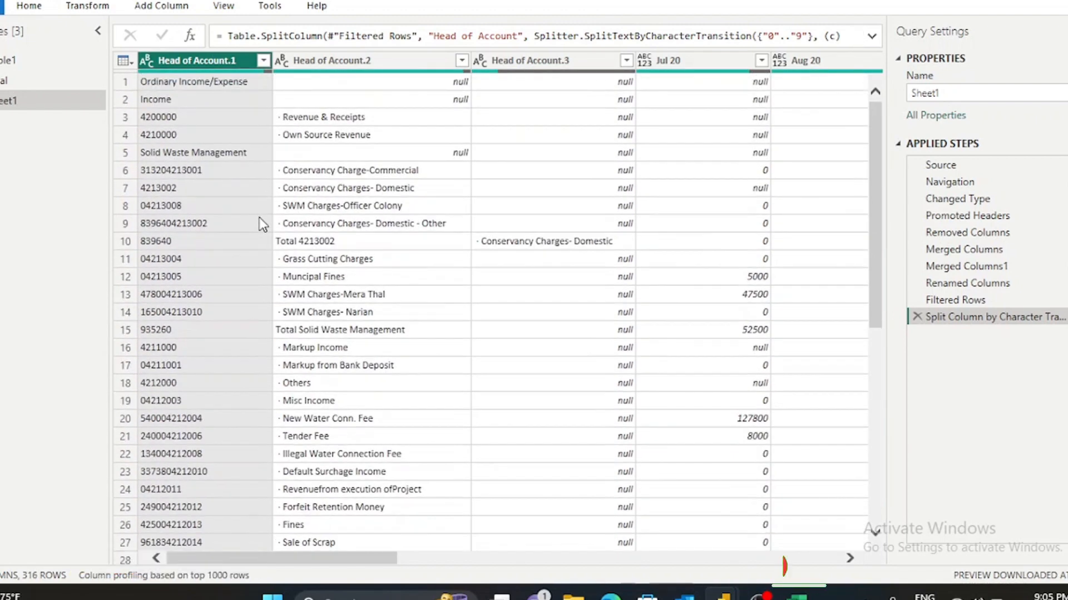
scroll(259, 224, down, 8)
scroll(260, 224, down, 1)
scroll(260, 223, down, 16)
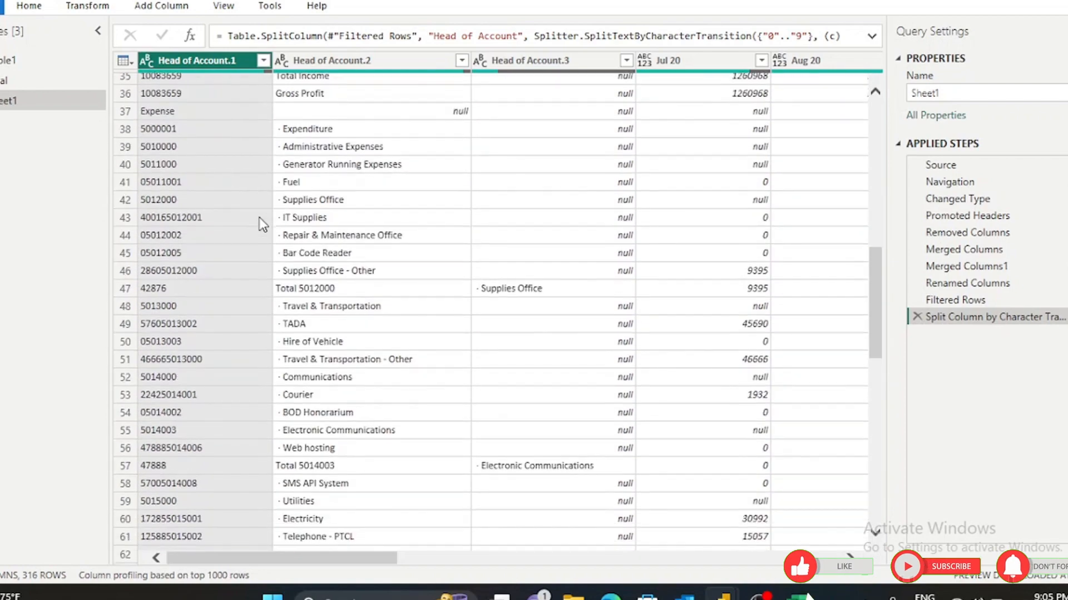
scroll(259, 224, down, 16)
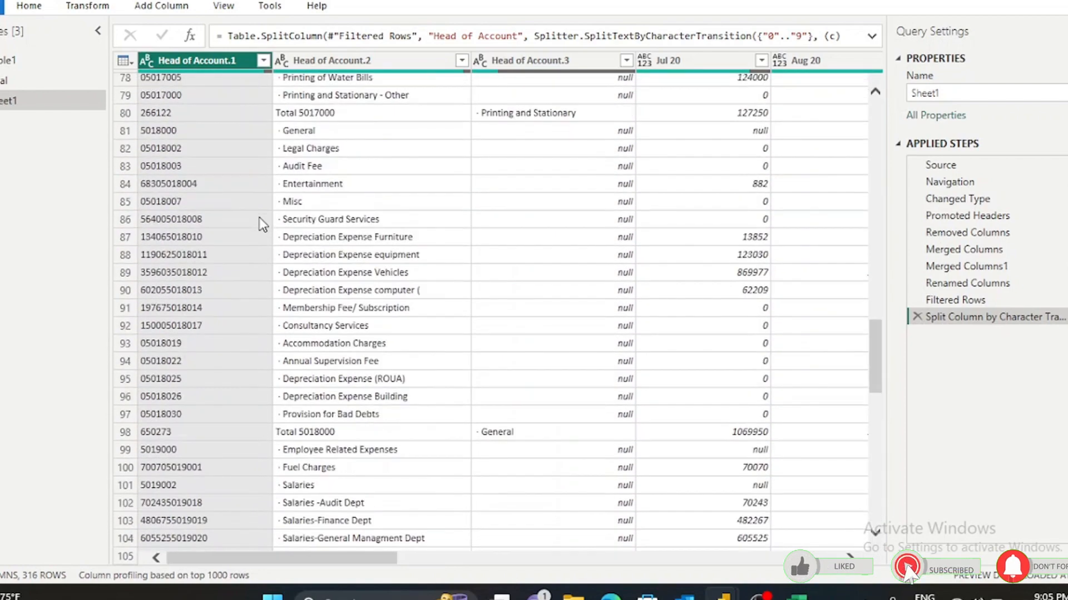
scroll(259, 223, up, 18)
scroll(259, 218, up, 20)
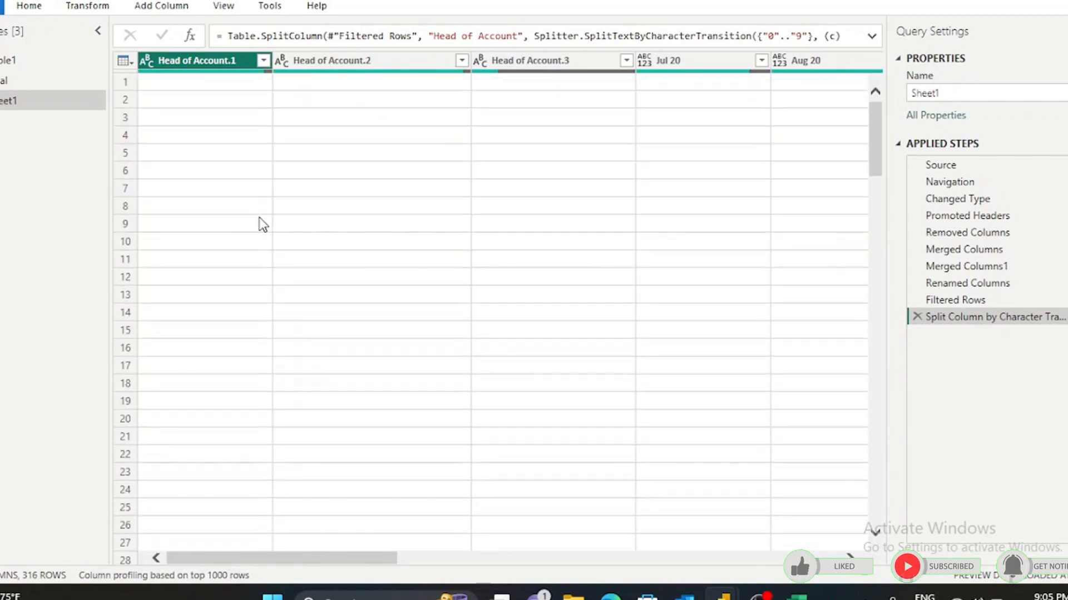
Exclude the total rows from Total 4213002 through Total 5017000 in the Head of Account.2 filter.
click(263, 61)
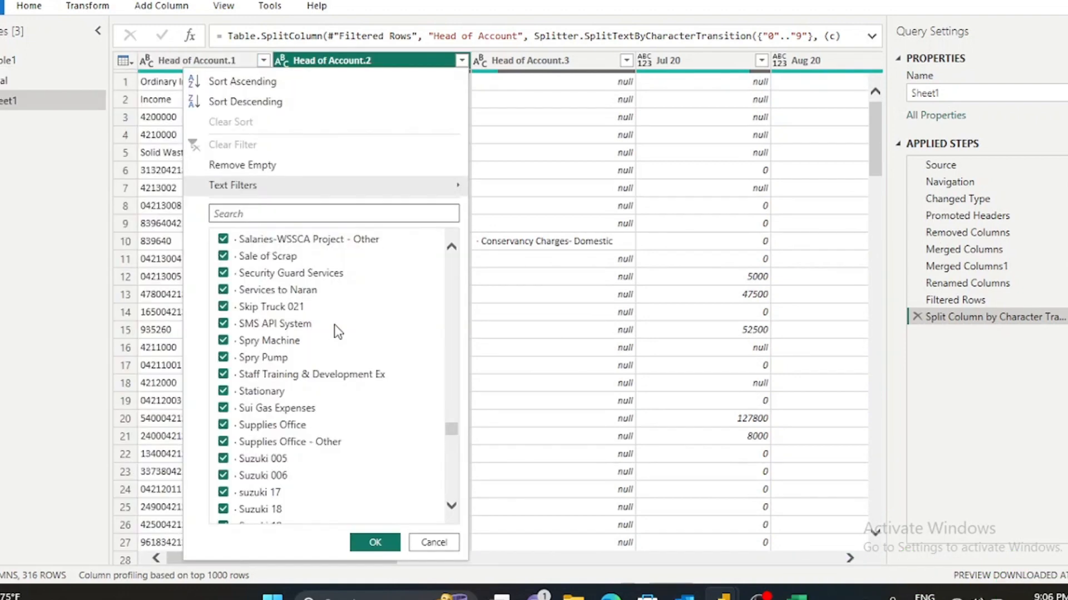
scroll(335, 325, down, 6)
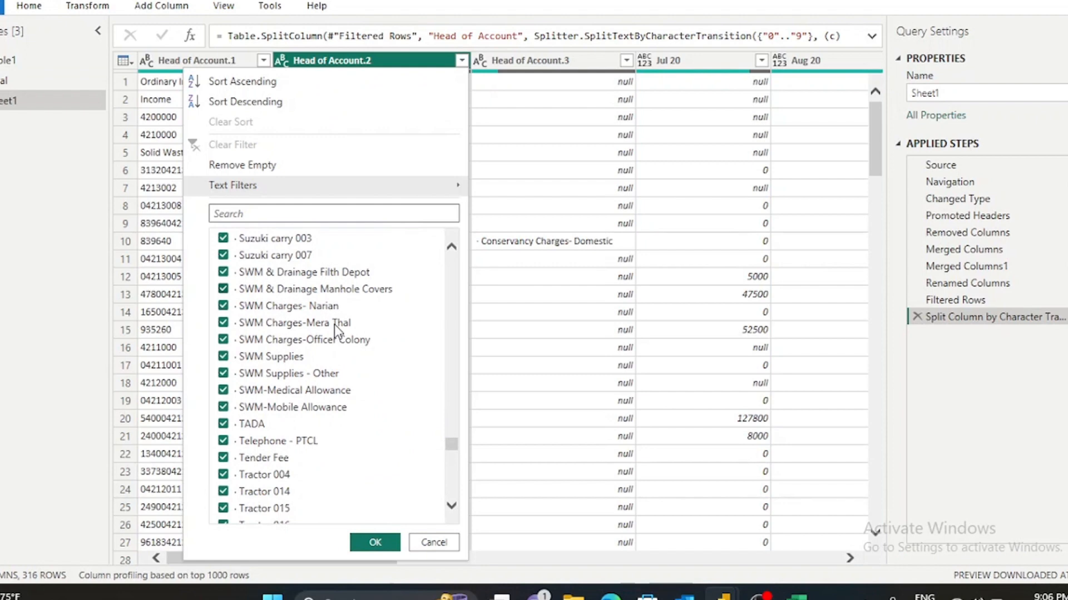
scroll(270, 489, down, 12)
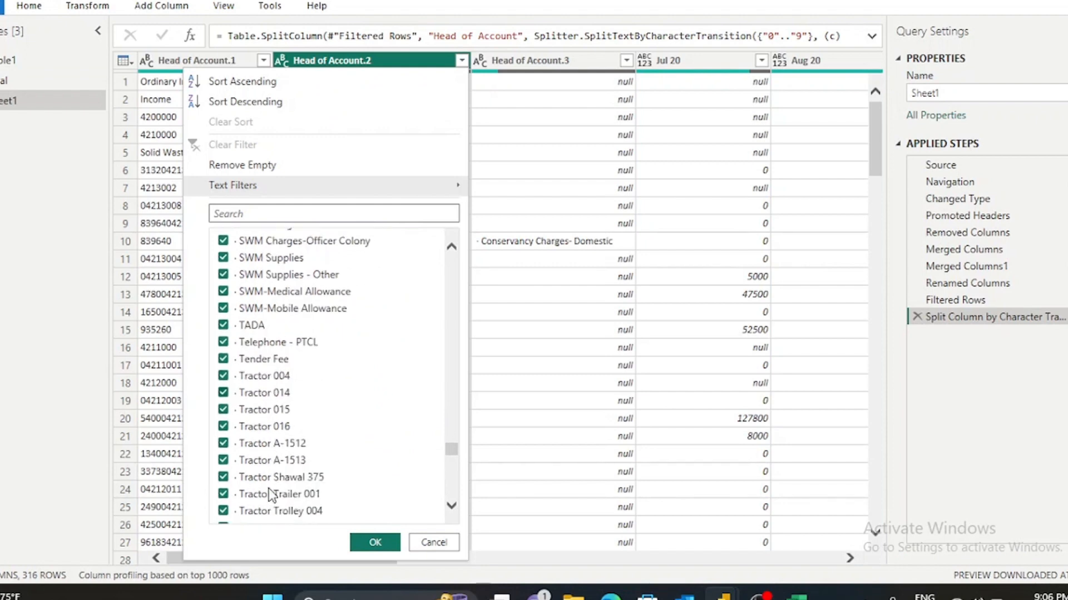
scroll(284, 313, up, 5)
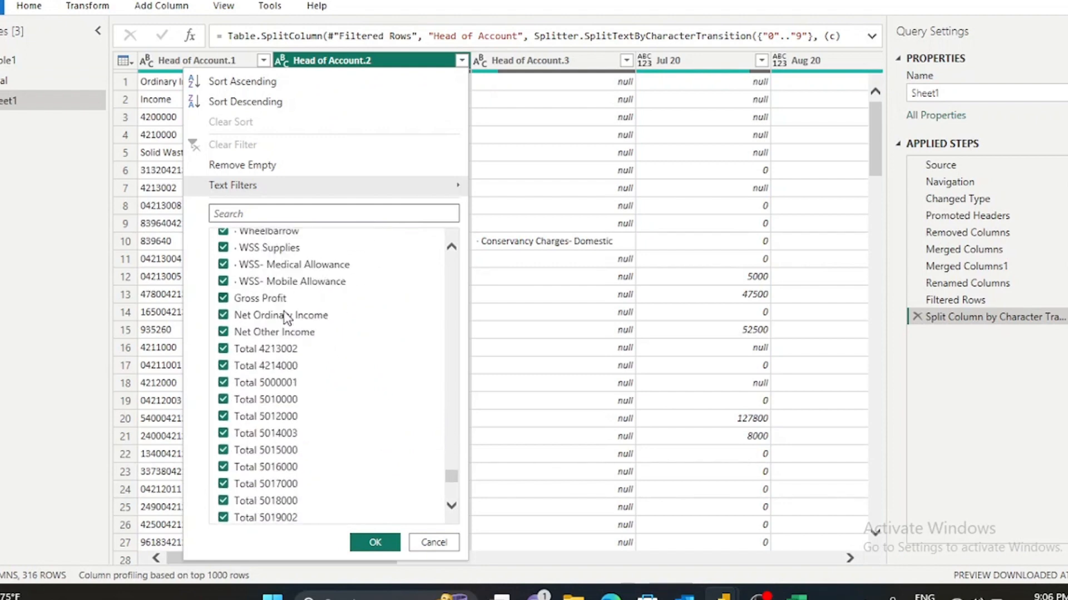
click(225, 349)
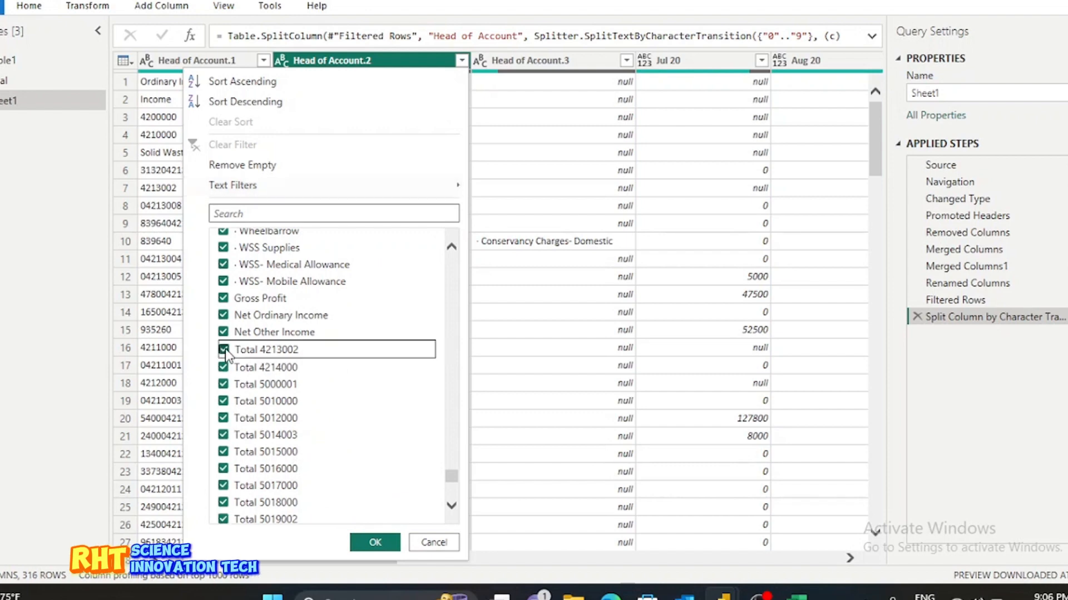
click(225, 367)
click(225, 357)
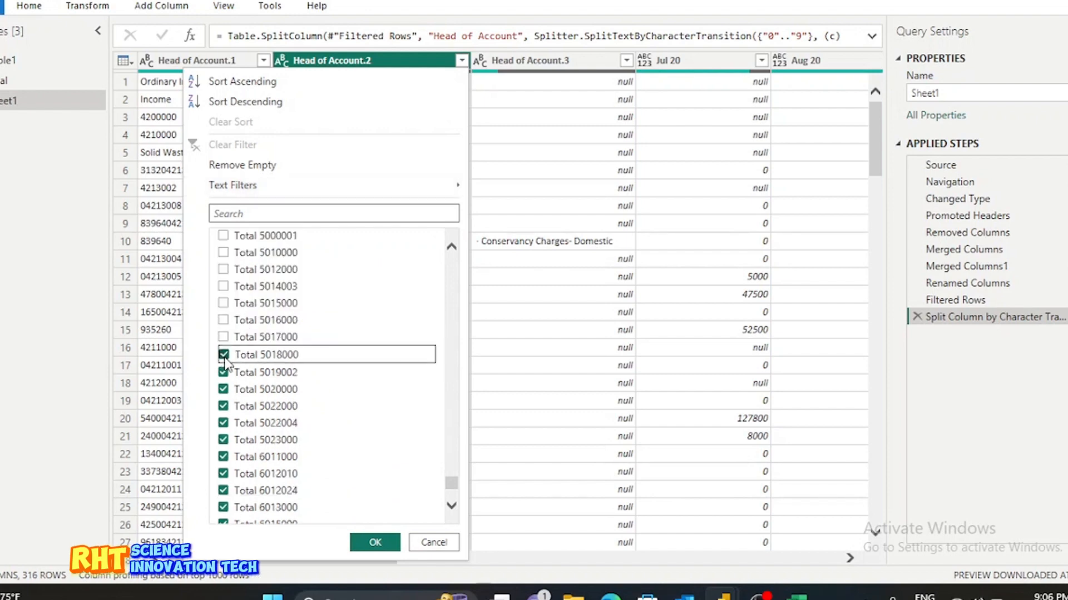
Exclude the remaining numbered totals from Total 5018000 onward plus Total Expense and Total Income, and apply the Head of Account.2 filter.
click(223, 356)
click(223, 372)
click(224, 388)
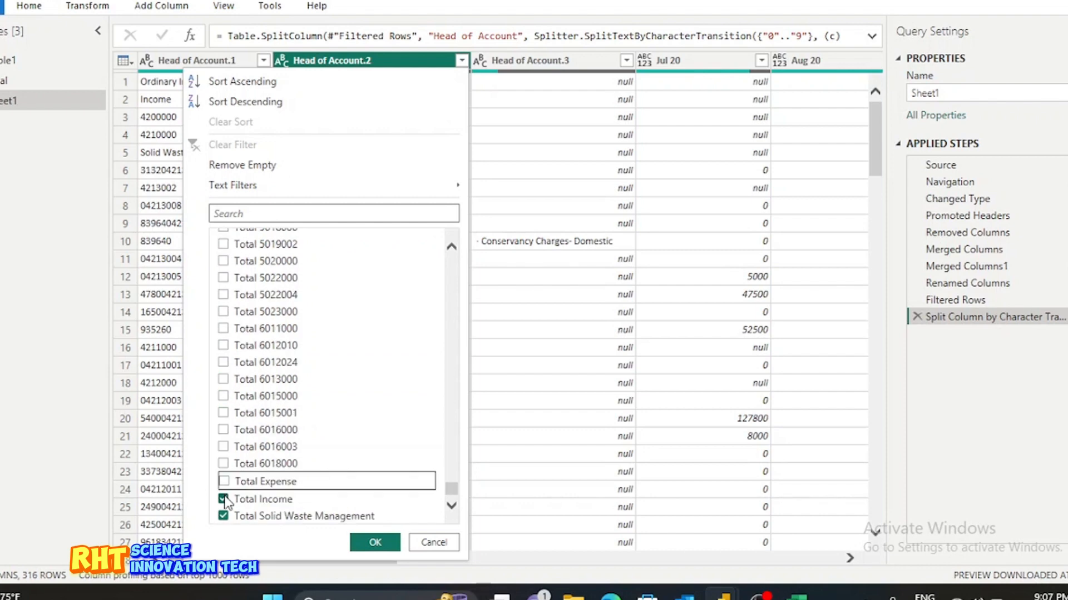
click(223, 495)
scroll(273, 417, up, 10)
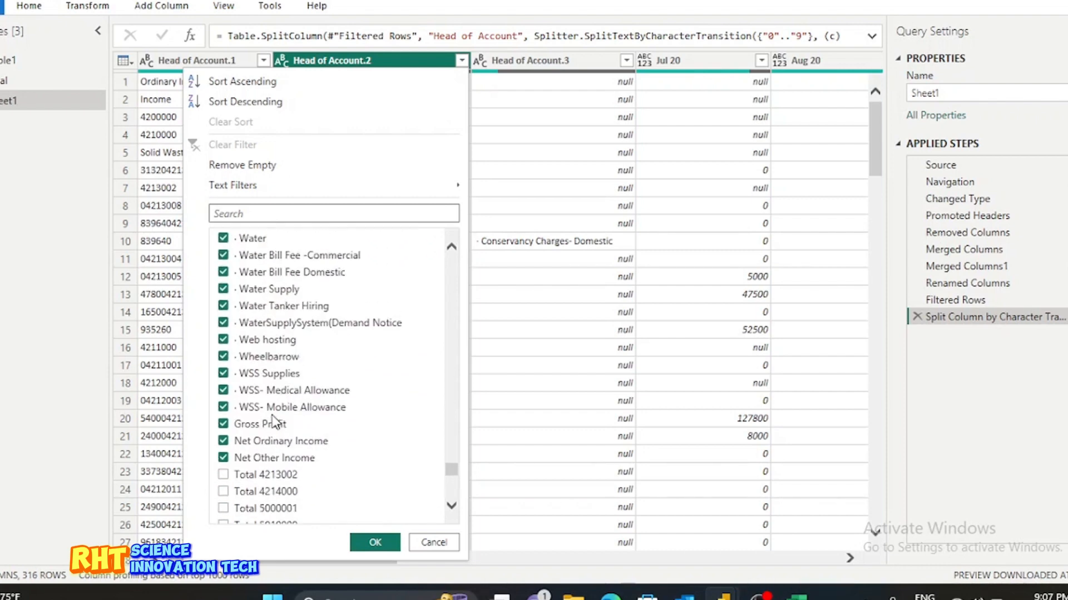
click(373, 543)
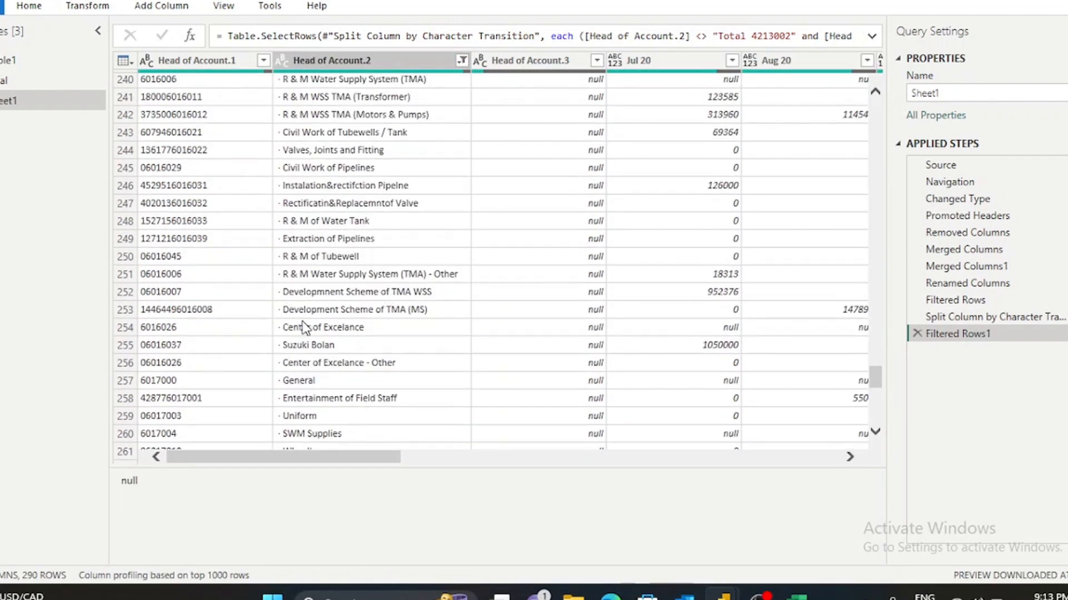
Merge the split Head of Account columns without a separator, names before codes, and name the combined column Head of Account.
scroll(329, 256, up, 5)
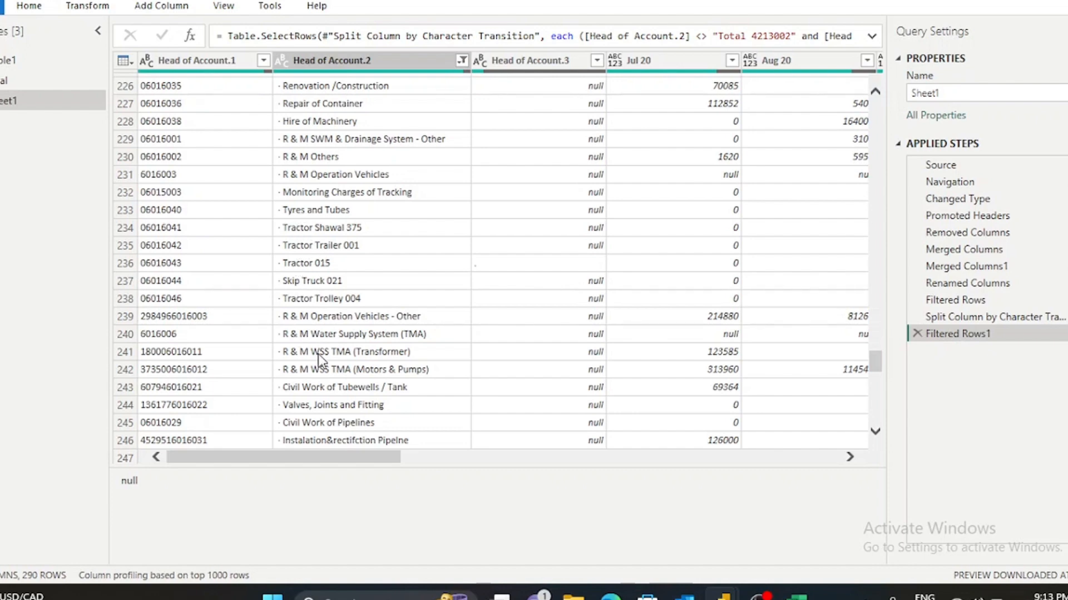
scroll(318, 353, up, 18)
click(299, 60)
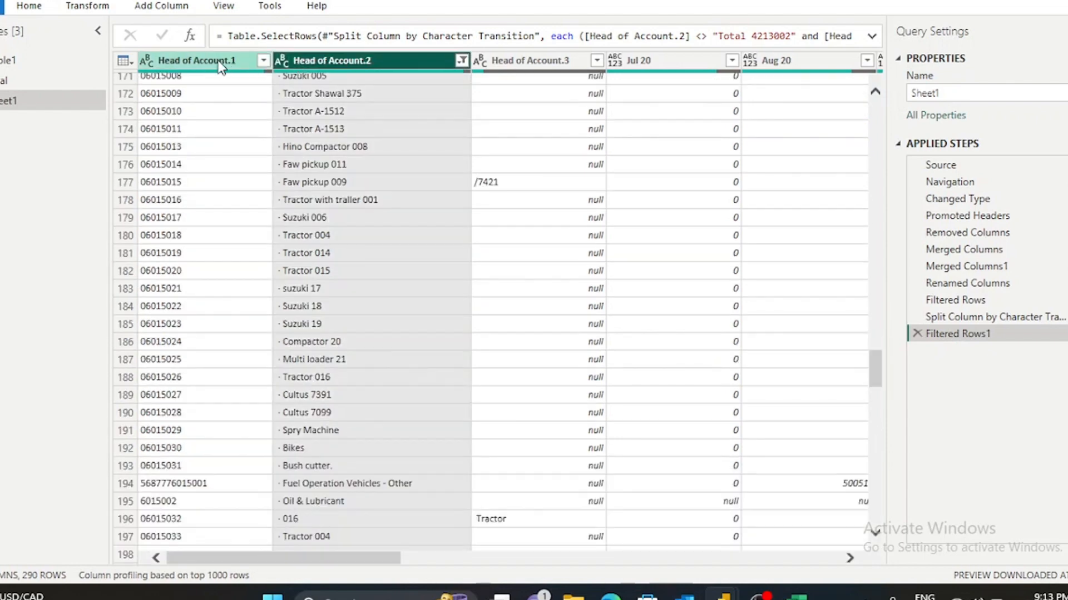
ctrl+click(221, 64)
right_click(220, 64)
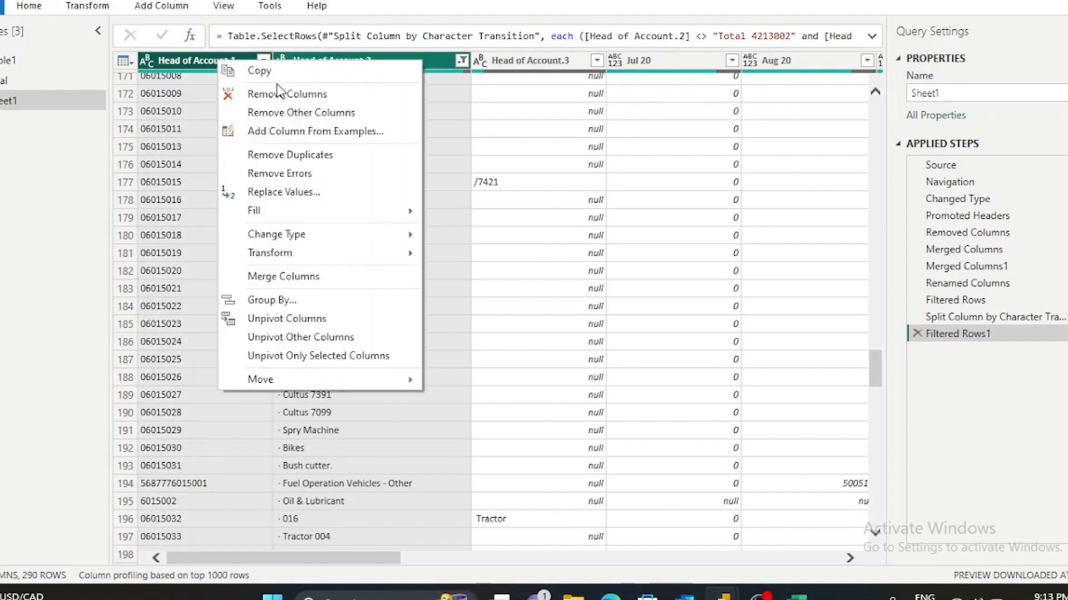
click(303, 277)
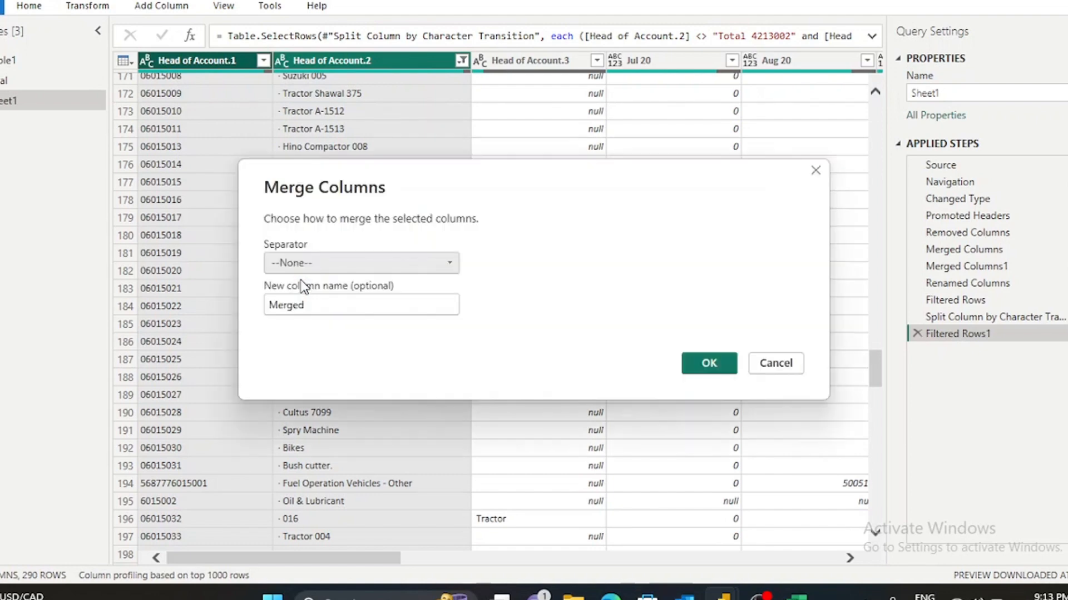
click(709, 364)
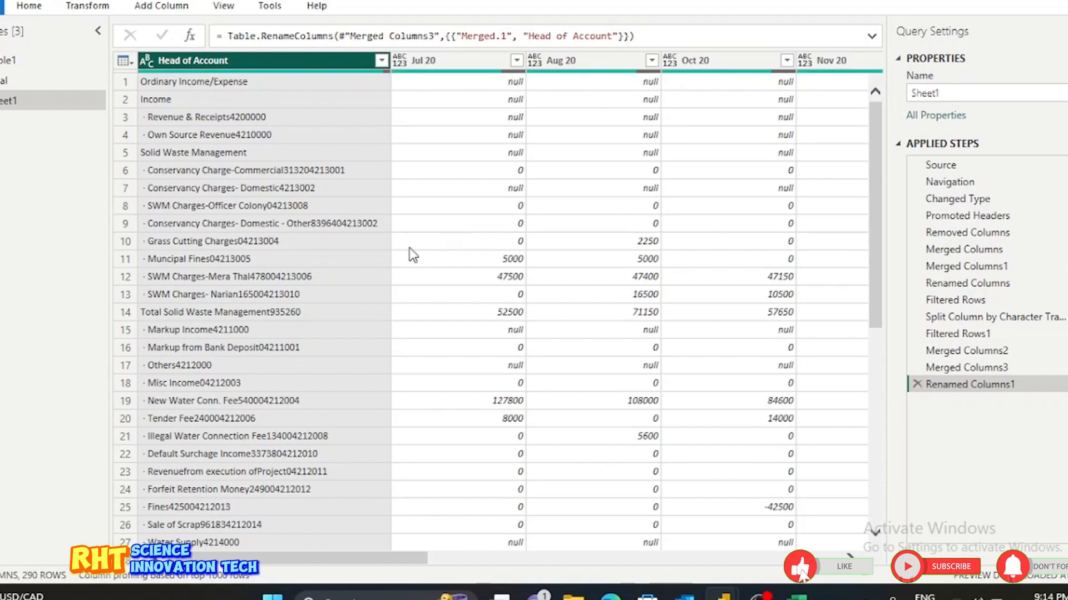
Examine the merged Head of Account entries down to the last row and the monthly columns across to TOTAL.
scroll(288, 261, down, 20)
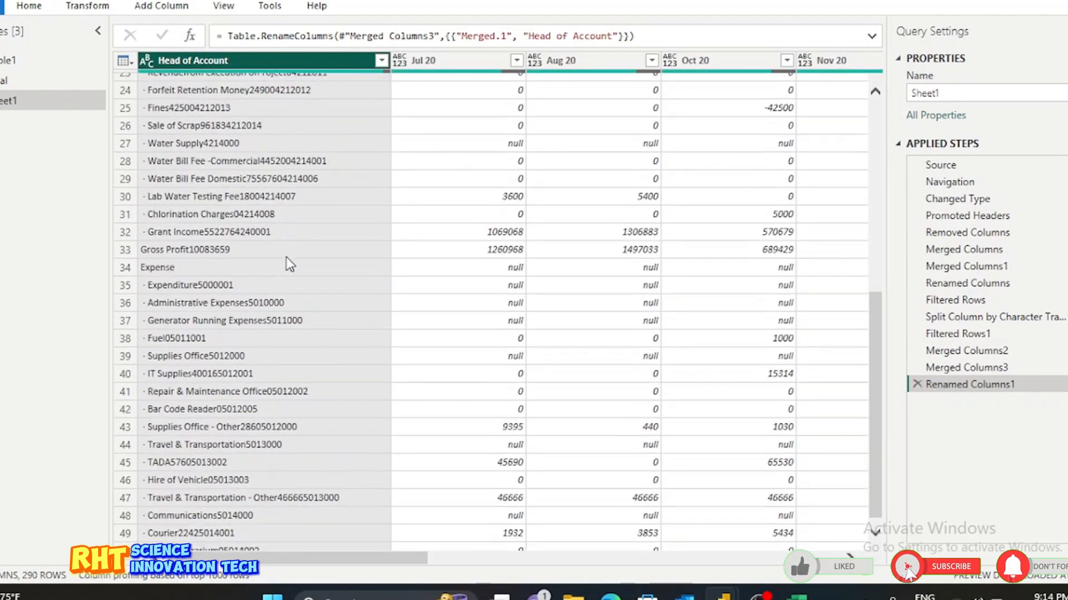
scroll(288, 262, down, 20)
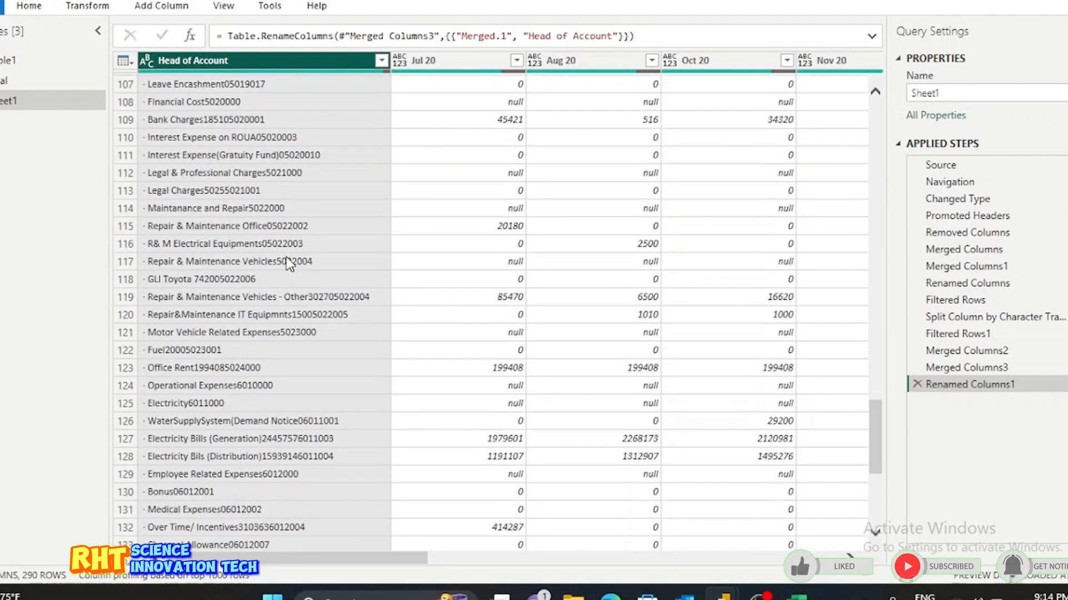
scroll(289, 264, down, 18)
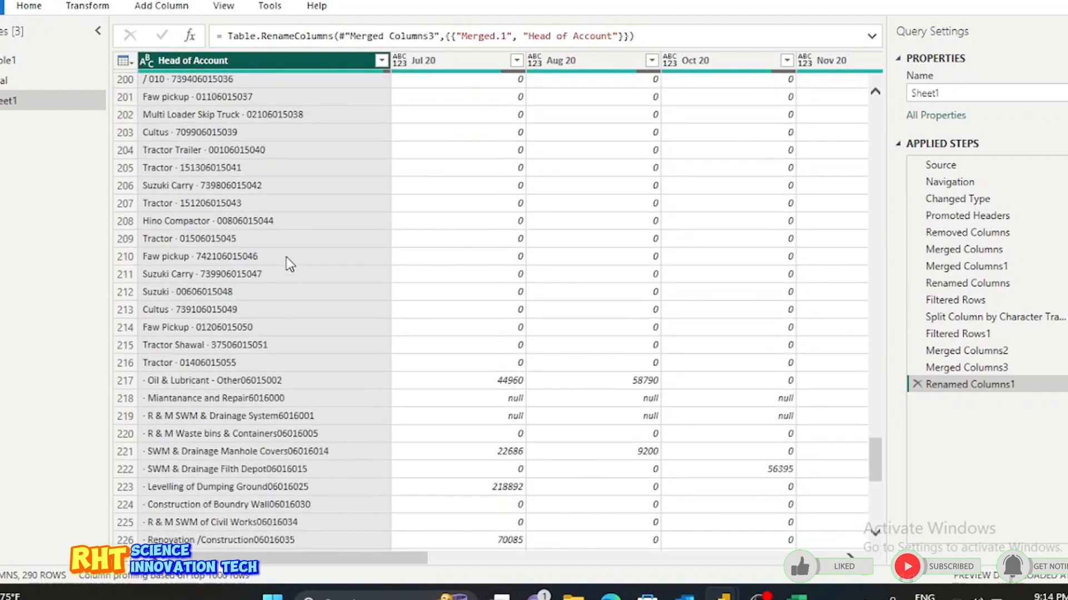
scroll(289, 264, down, 13)
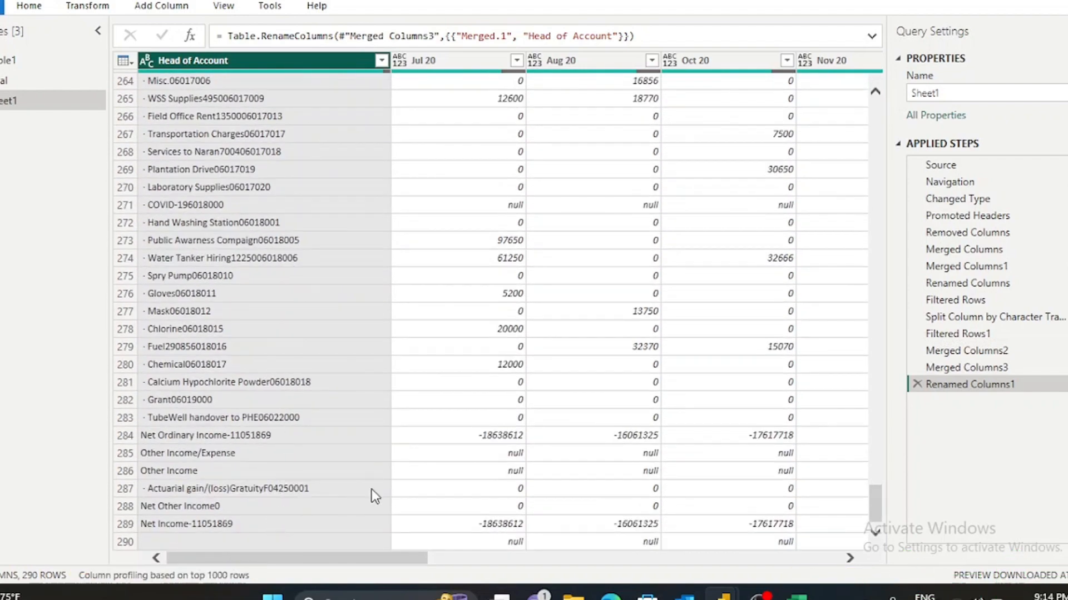
scroll(496, 182, right, 15)
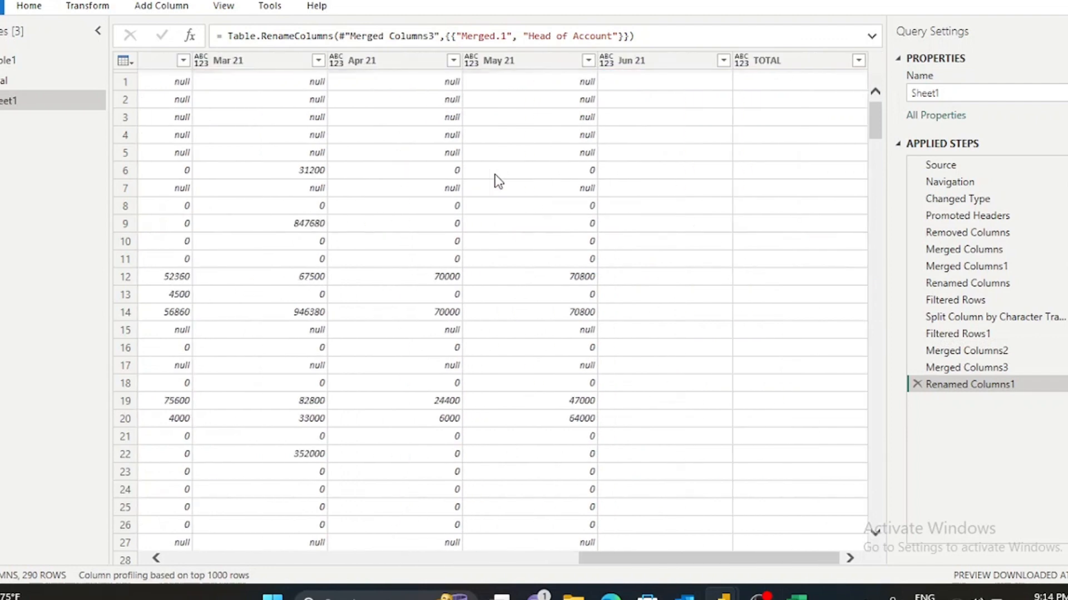
scroll(496, 181, left, 15)
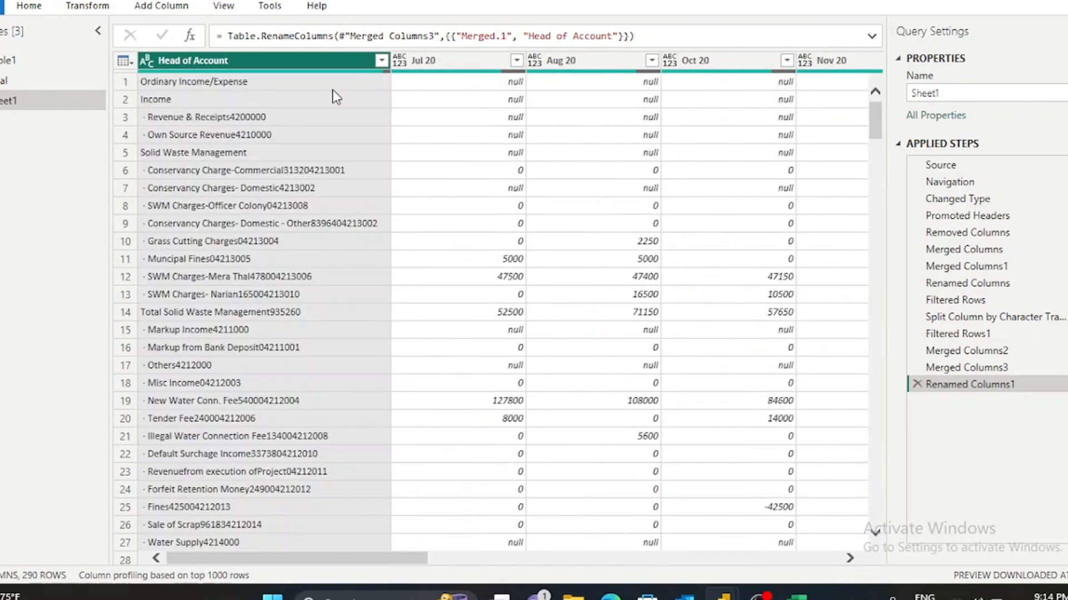
scroll(362, 117, right, 15)
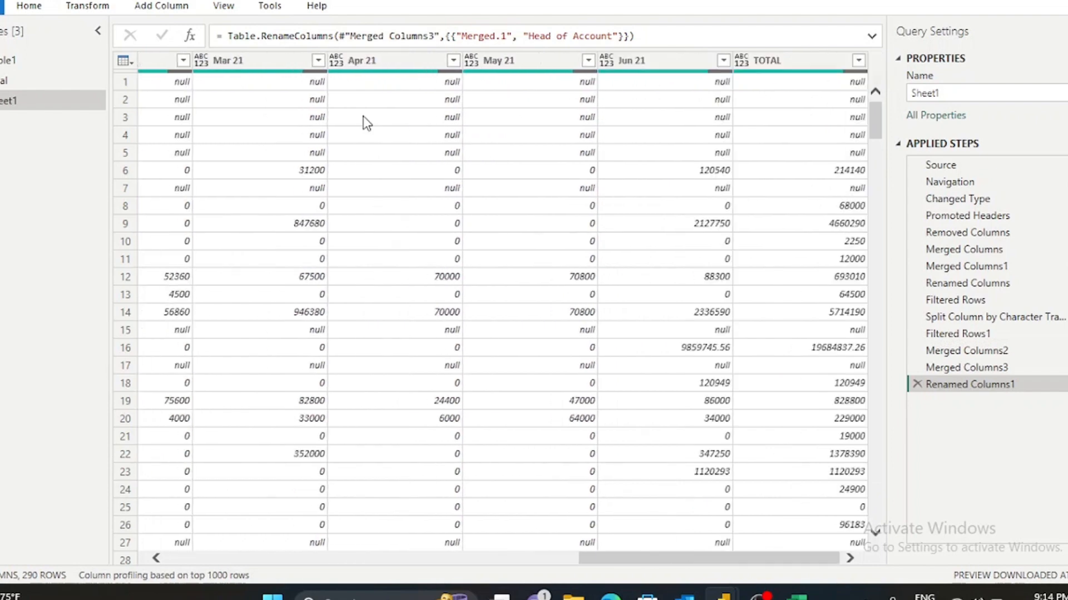
scroll(362, 116, left, 15)
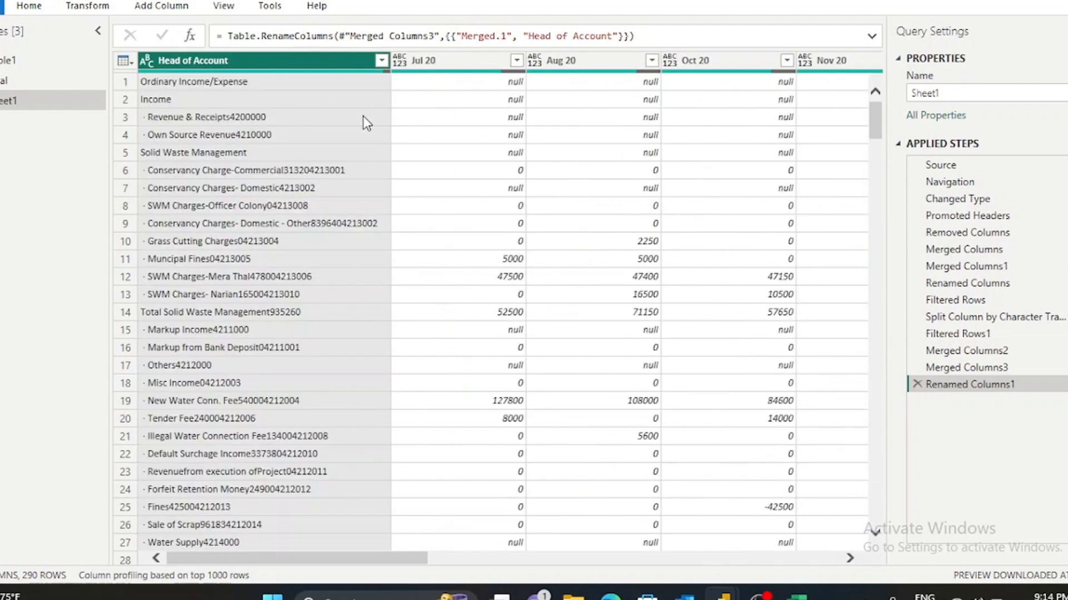
Remove the top 2 rows of the table, Ordinary Income/Expense and Income.
click(46, 5)
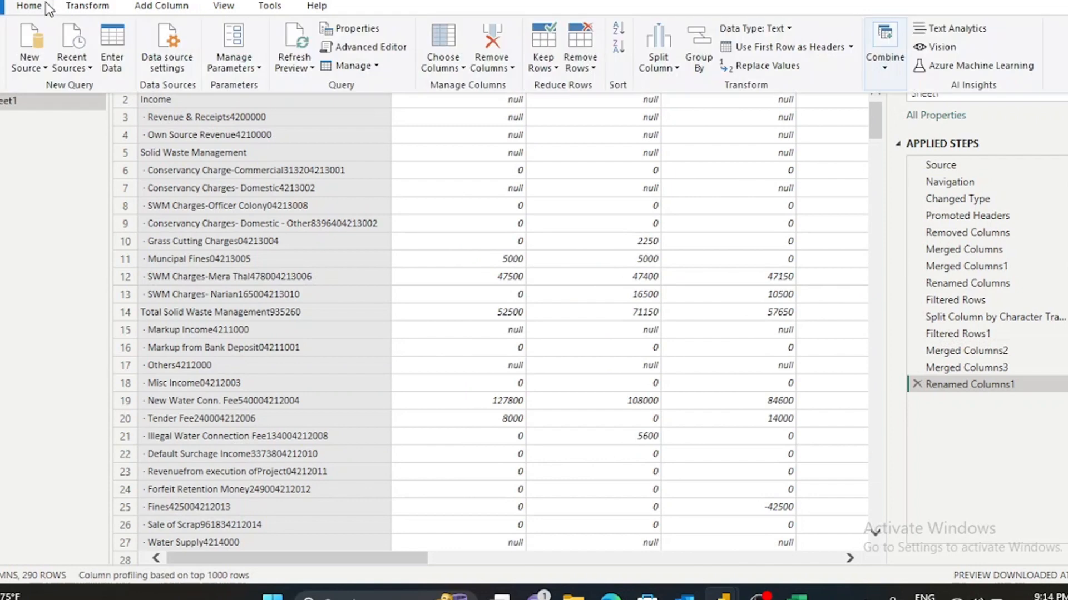
click(582, 72)
click(623, 86)
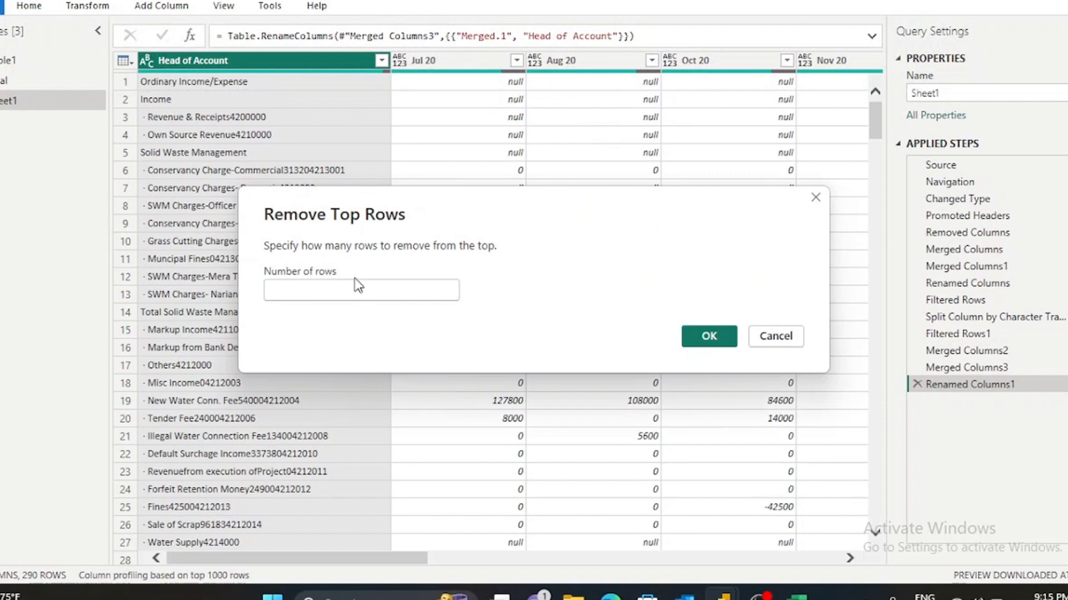
text(2)
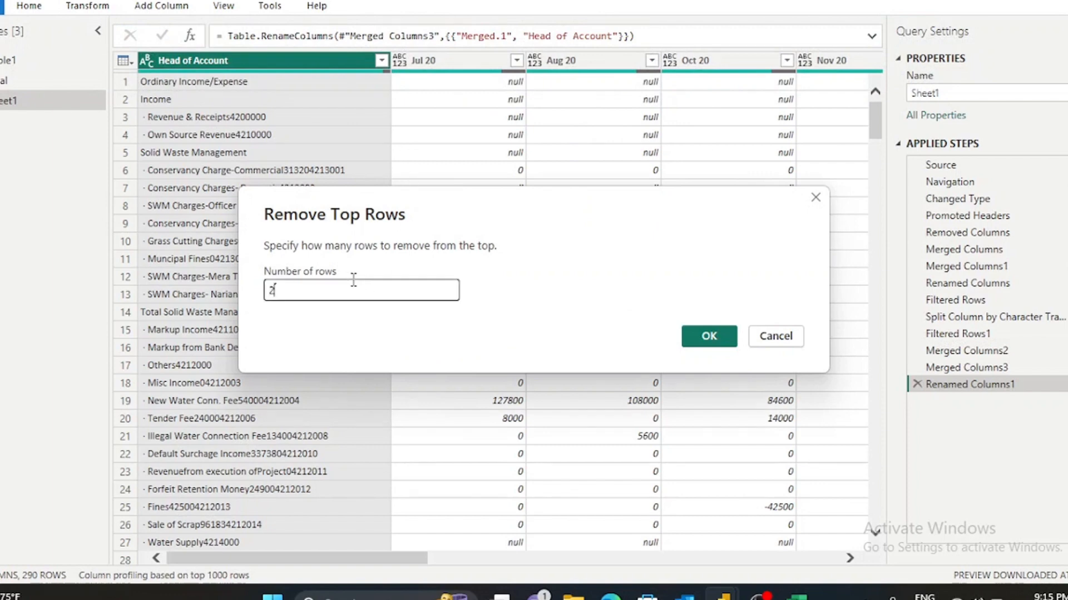
click(705, 334)
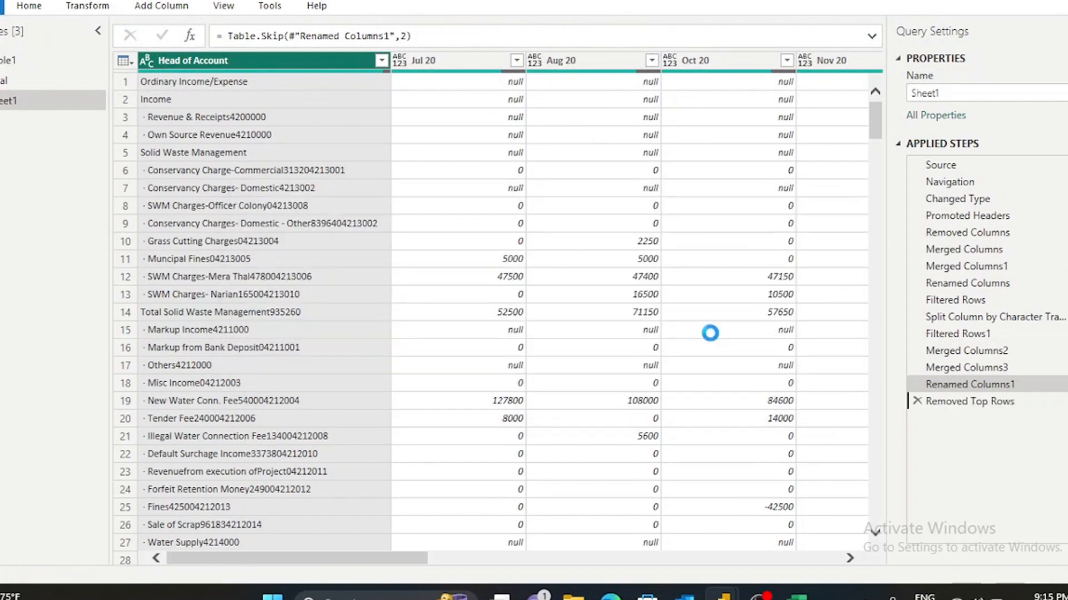
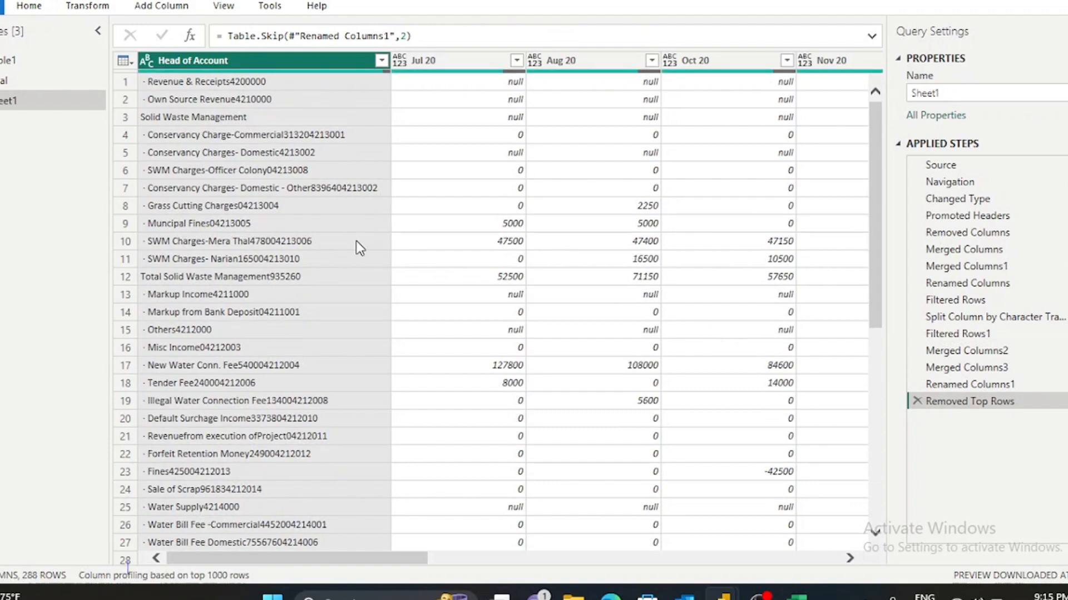
Switch to the Book2020 -2021 workbook in Excel and examine how the account headings line up with the monthly amounts.
scroll(360, 248, down, 1)
scroll(359, 248, up, 1)
mouse_move(797, 598)
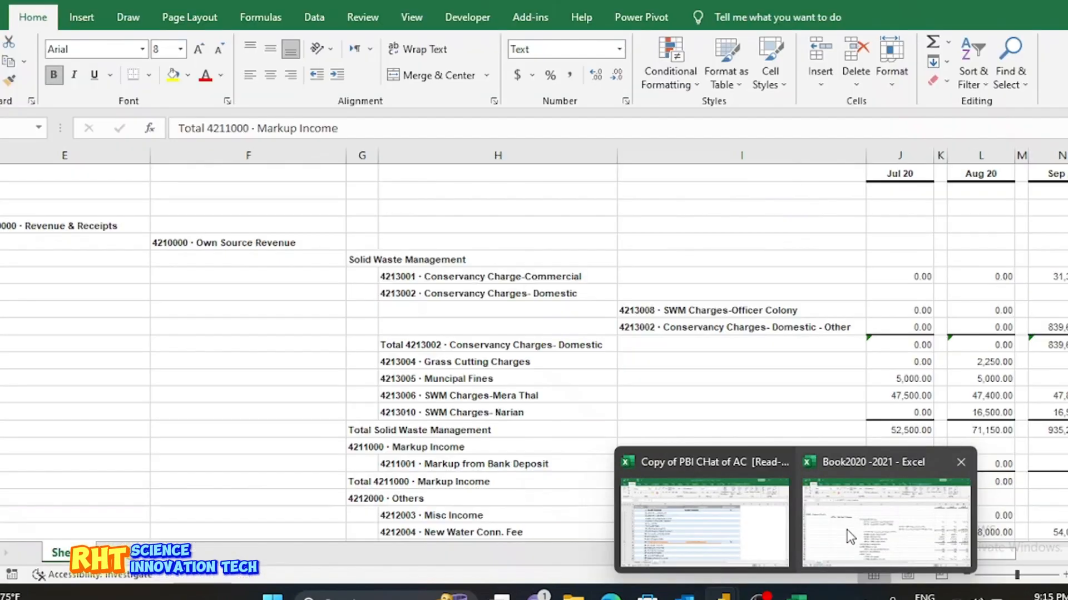
click(850, 537)
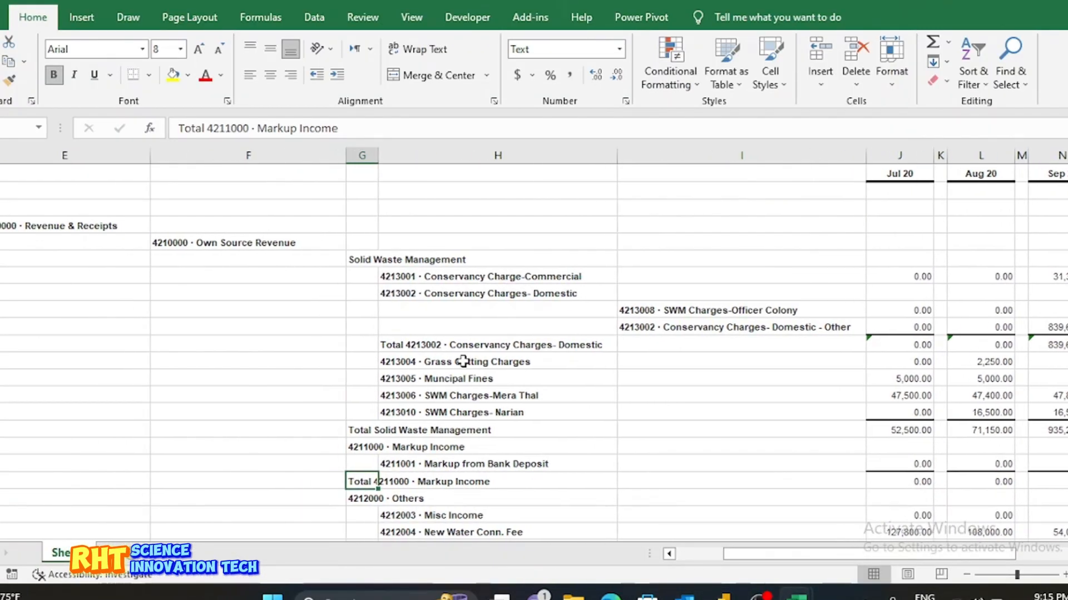
scroll(463, 361, right, 3)
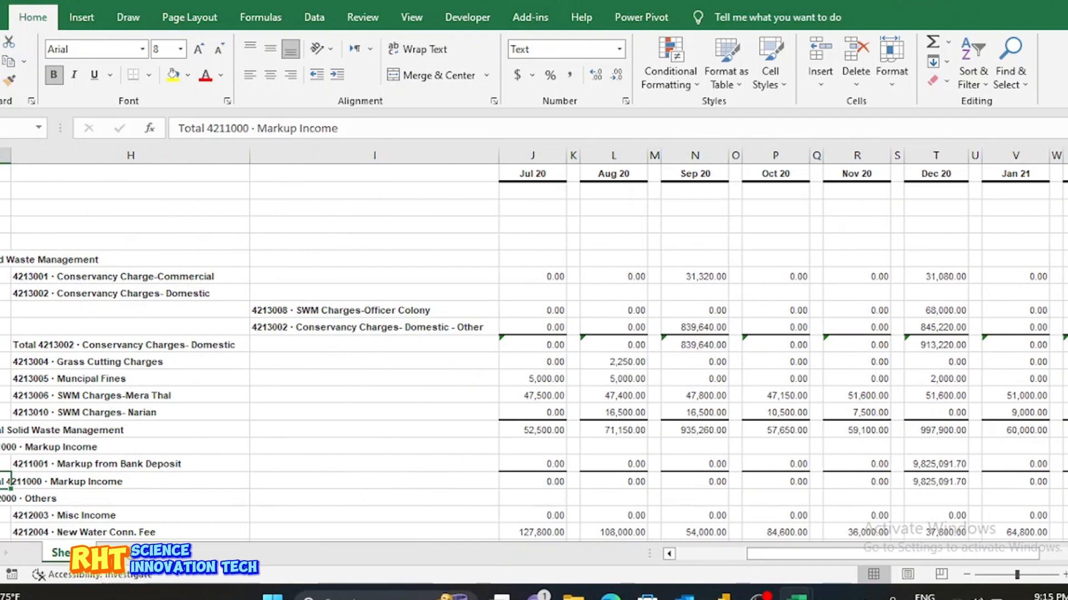
scroll(534, 345, left, 2)
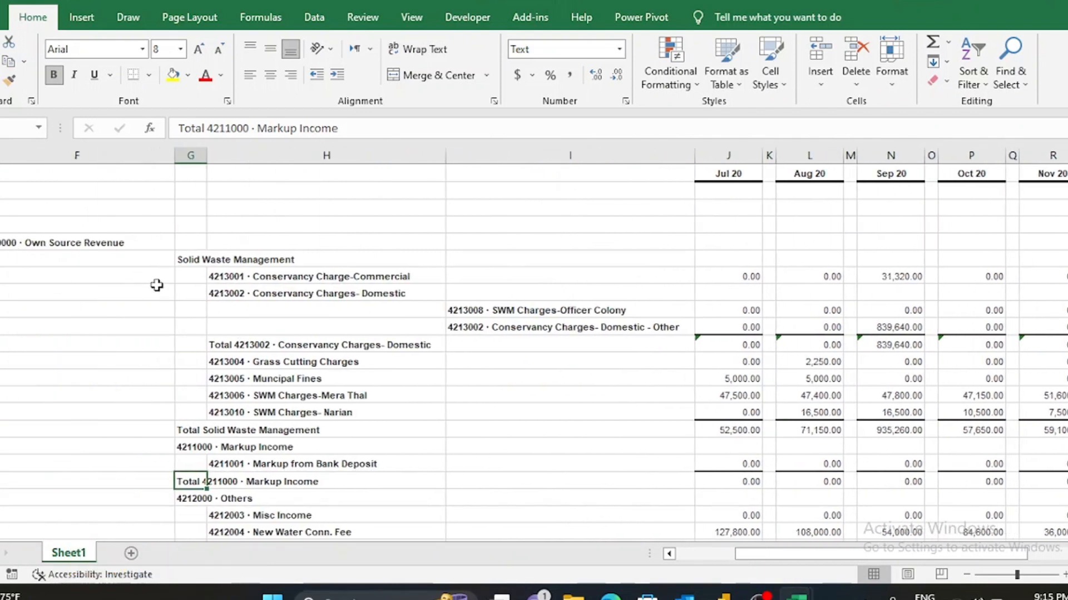
scroll(181, 298, up, 1)
scroll(181, 298, down, 1)
Compare the Solid Waste Management heading row with the 4213001 Conservancy Charge-Commercial row across the month columns.
click(2, 260)
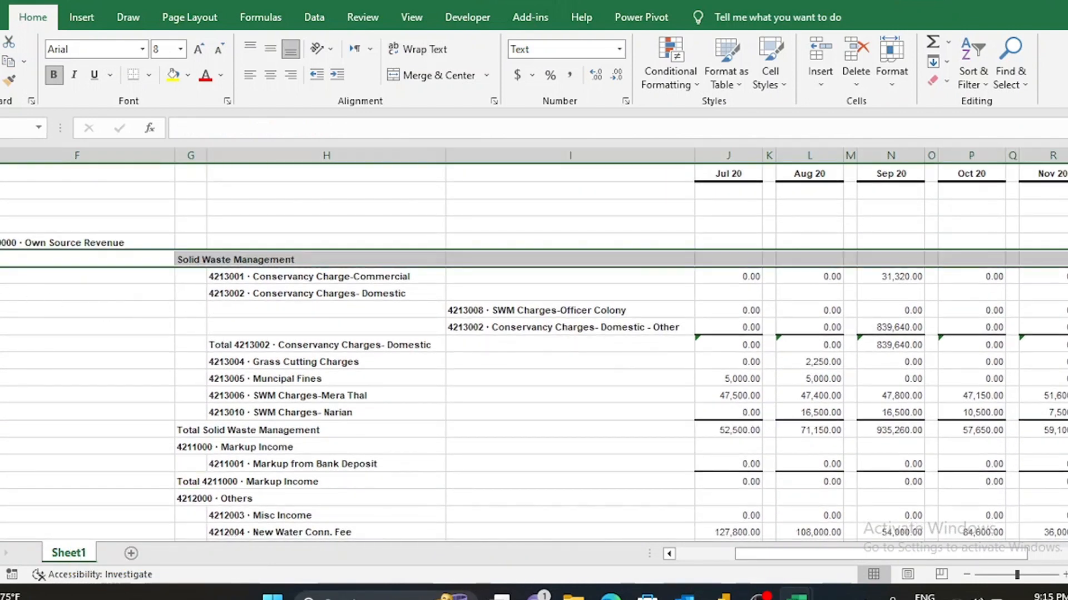
scroll(340, 351, right, 3)
scroll(339, 351, left, 1)
scroll(340, 348, right, 3)
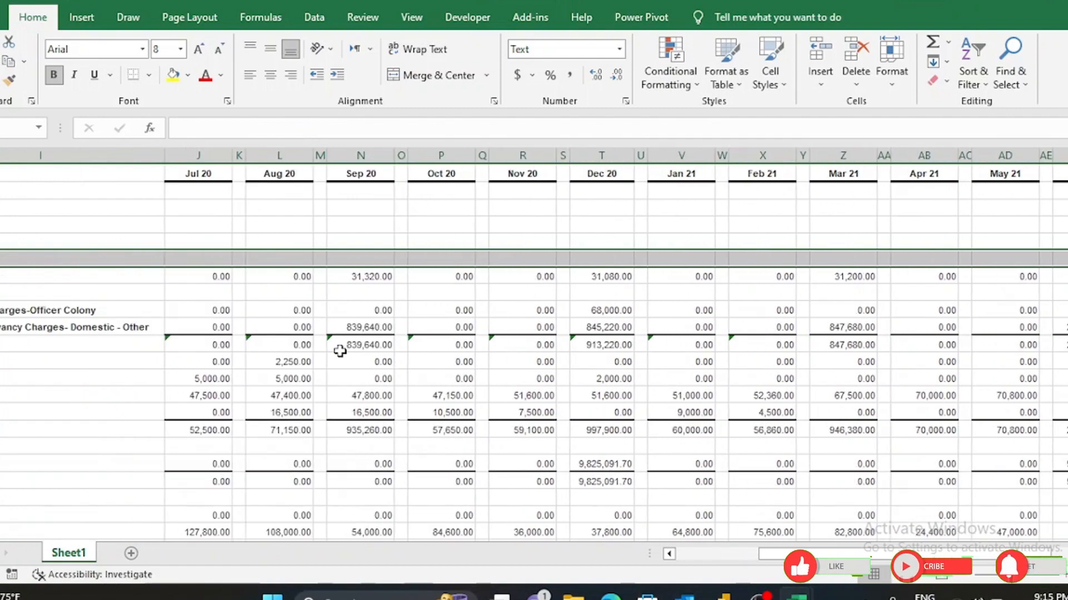
scroll(340, 346, left, 4)
click(1, 276)
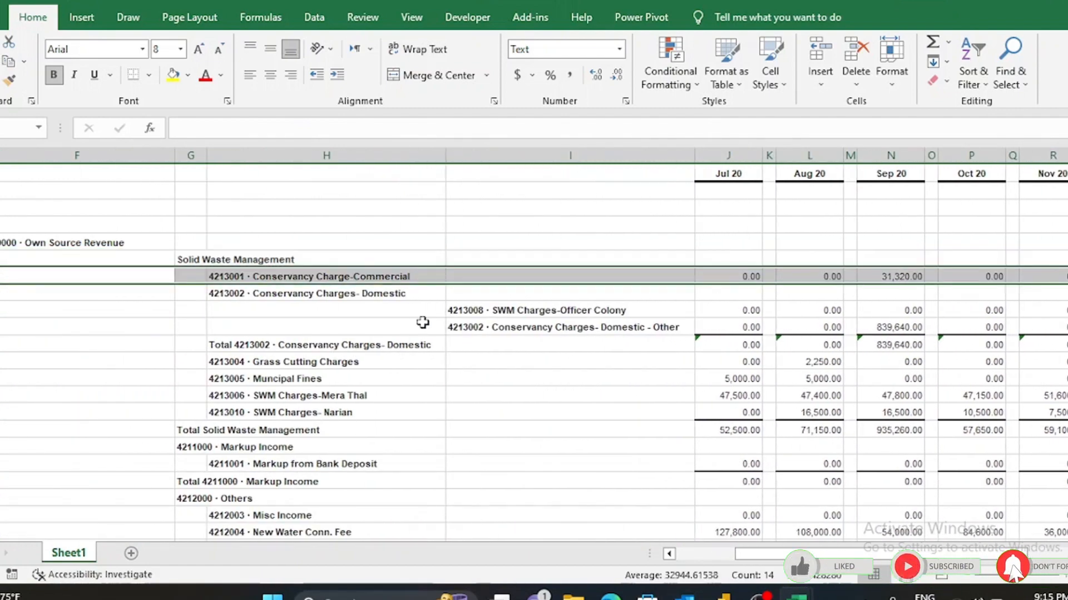
scroll(603, 327, right, 2)
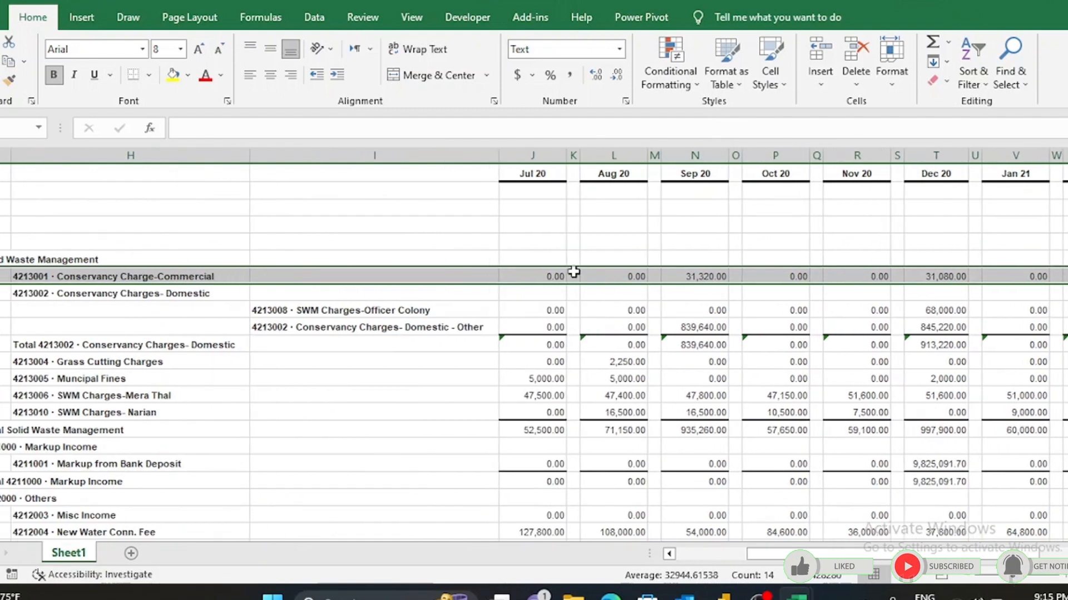
Examine the 4213002 Conservancy Charges- Domestic heading row and the two sub-accounts listed beneath it.
click(552, 310)
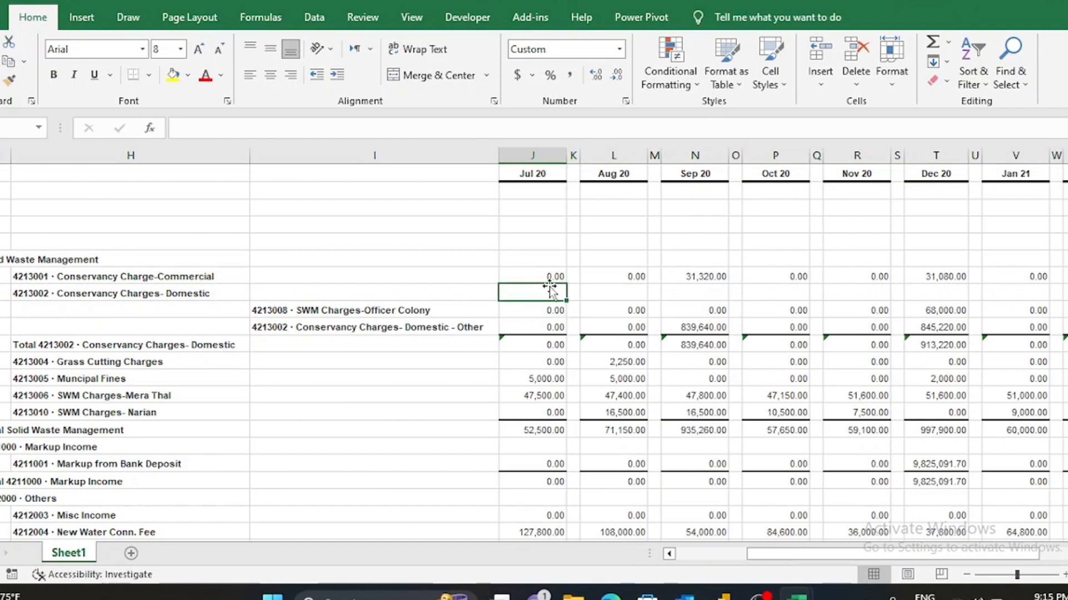
click(187, 280)
click(177, 296)
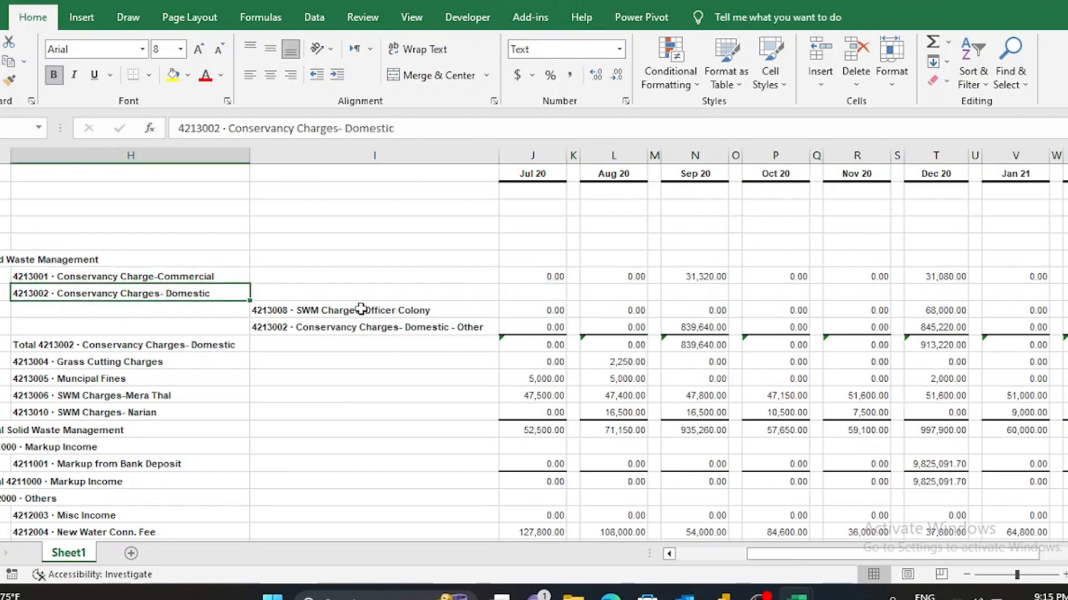
click(363, 311)
click(363, 326)
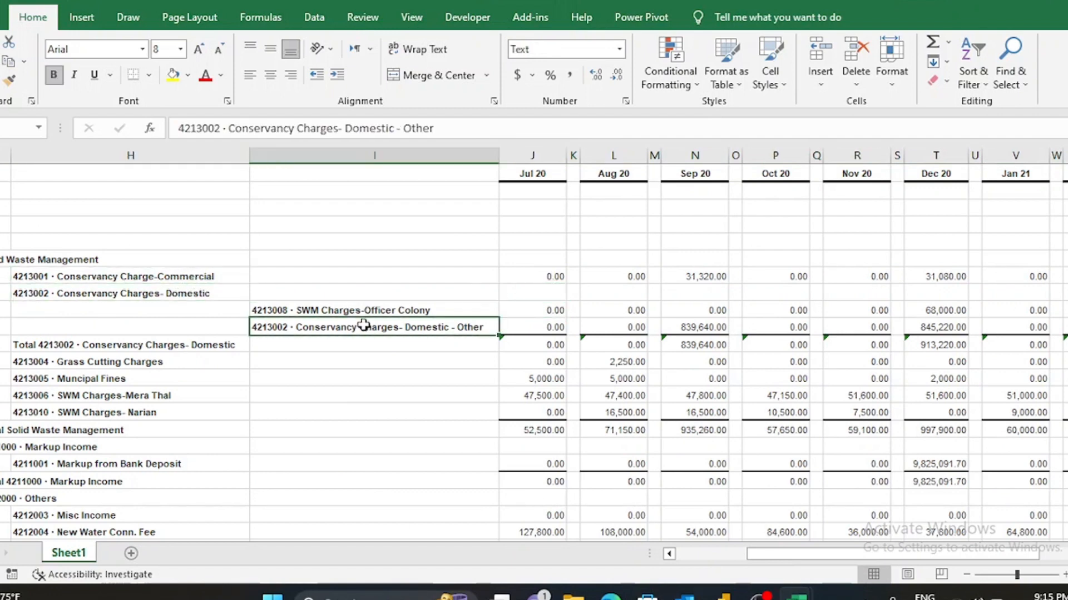
Switch to the Power Query Editor and review the heading rows' monthly values from Jul 20 across to TOTAL.
key(alt+Tab)
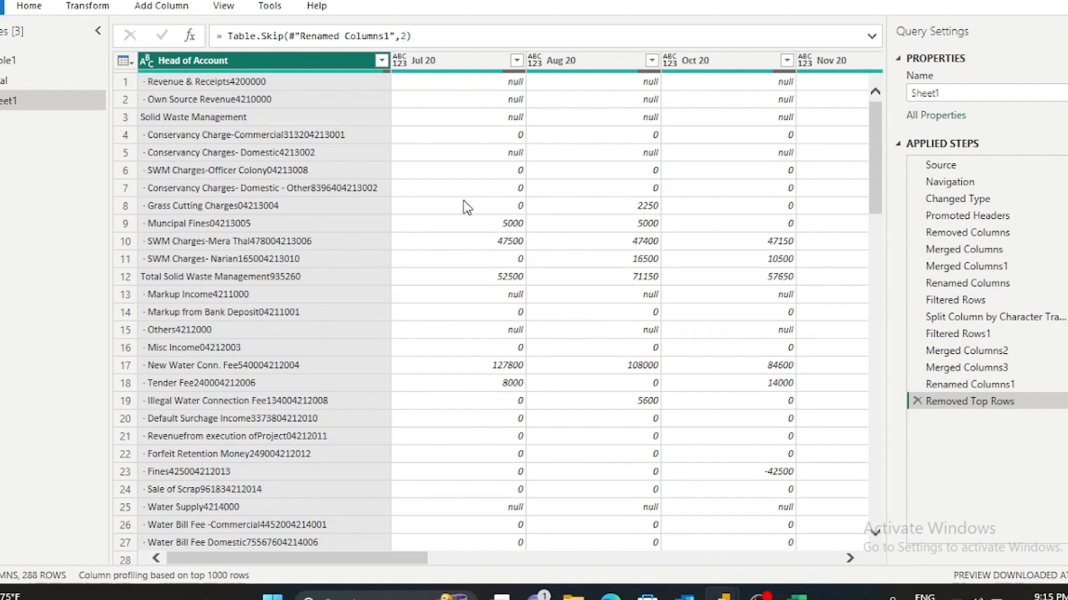
scroll(605, 170, right, 10)
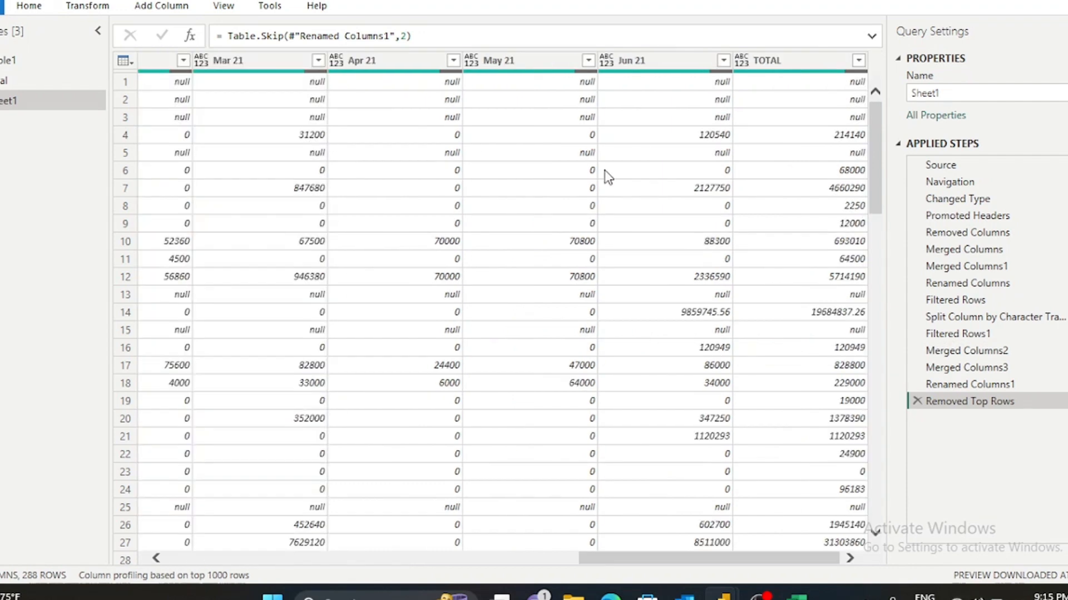
scroll(605, 170, left, 3)
scroll(605, 170, right, 3)
scroll(605, 170, left, 10)
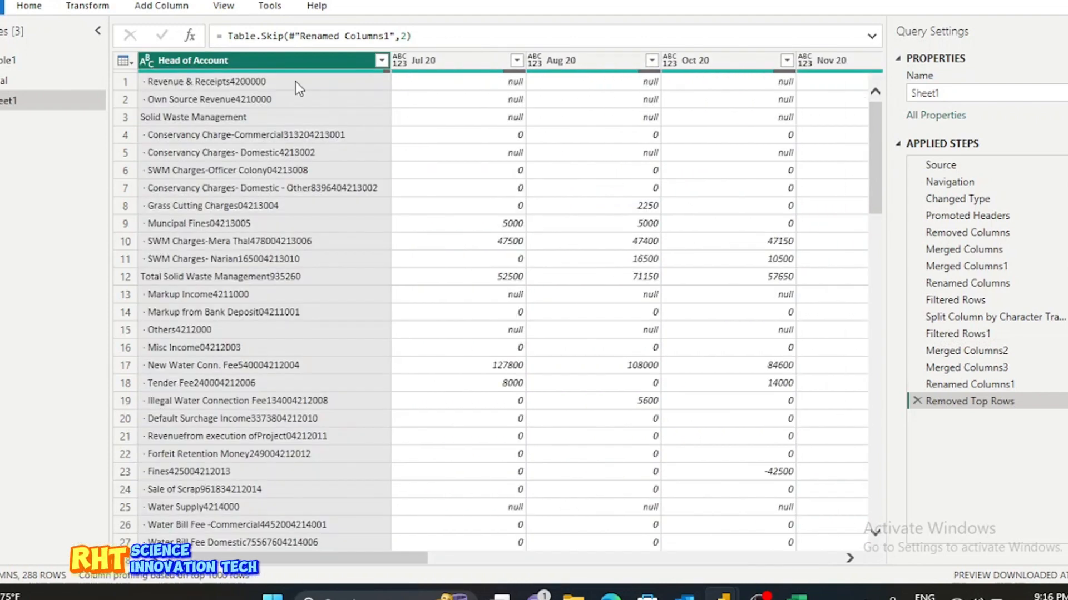
Remove the top 2 rows of the table, Revenue & Receipts and Own Source Revenue.
click(34, 7)
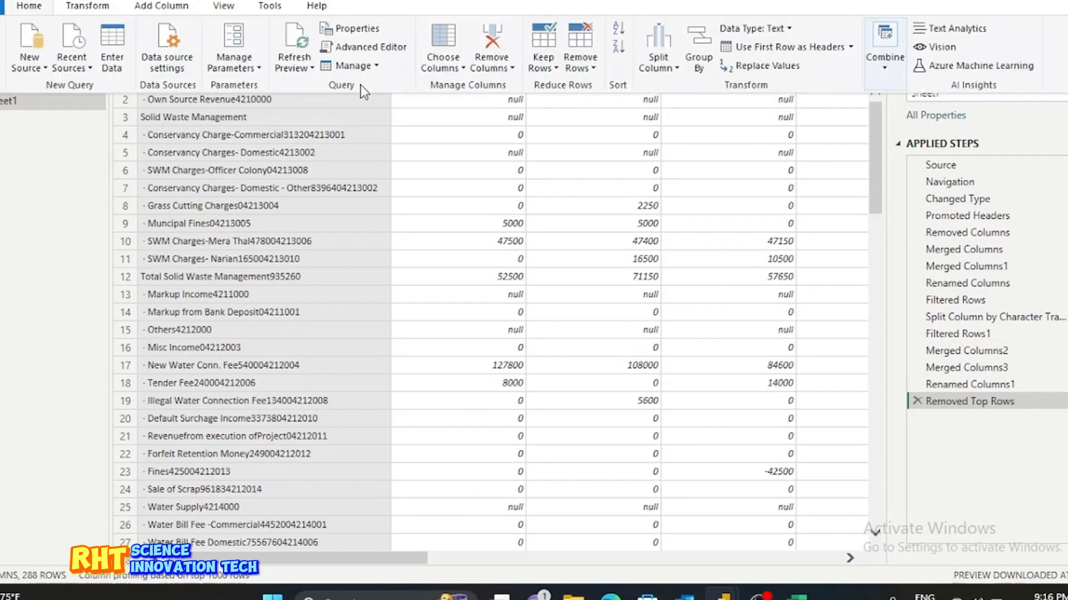
click(584, 62)
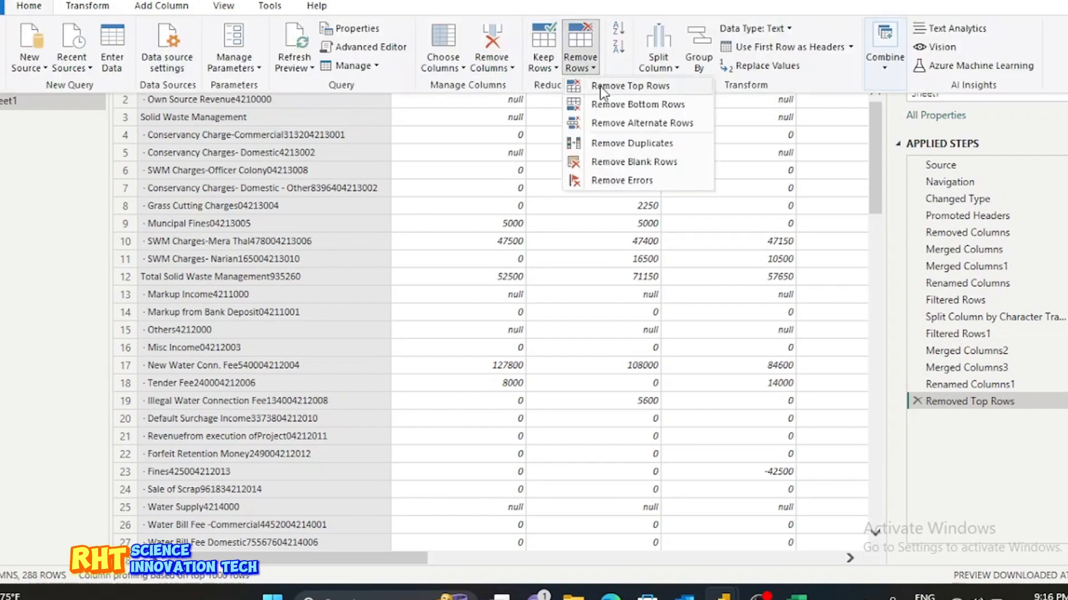
click(600, 86)
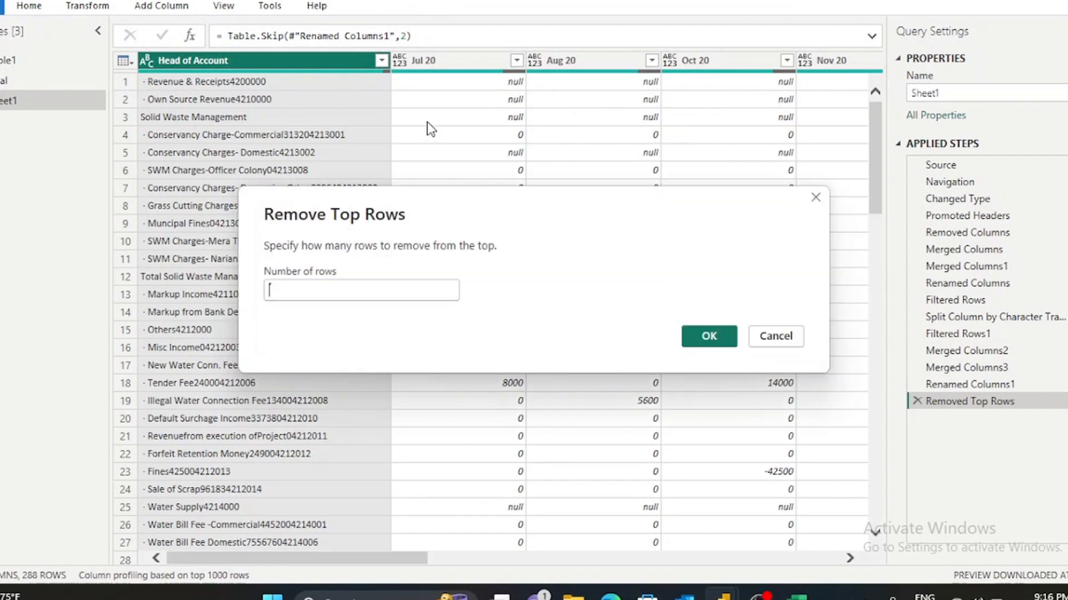
text(2)
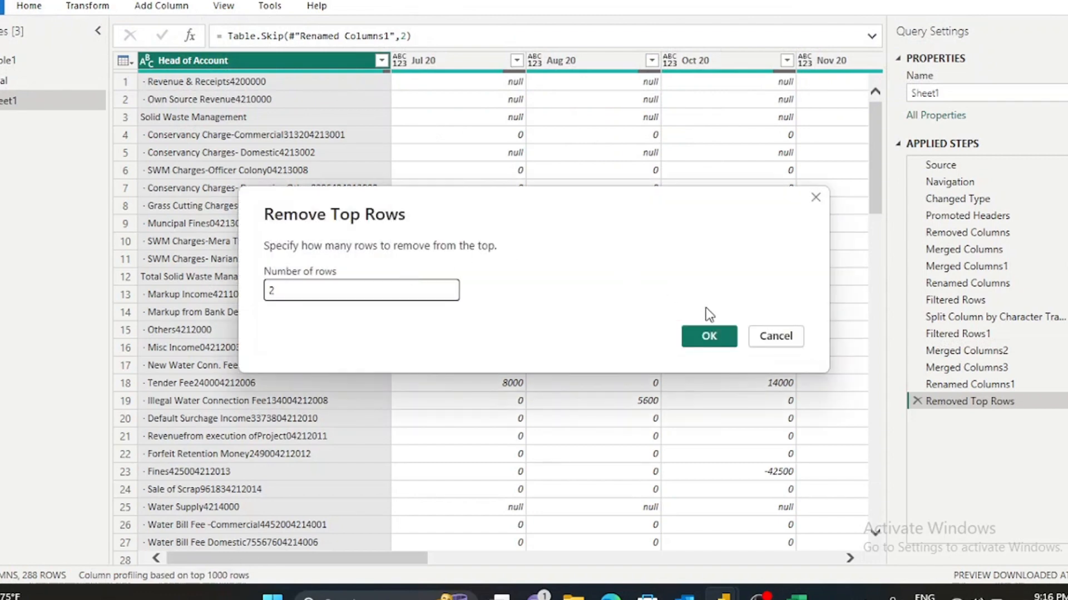
click(719, 340)
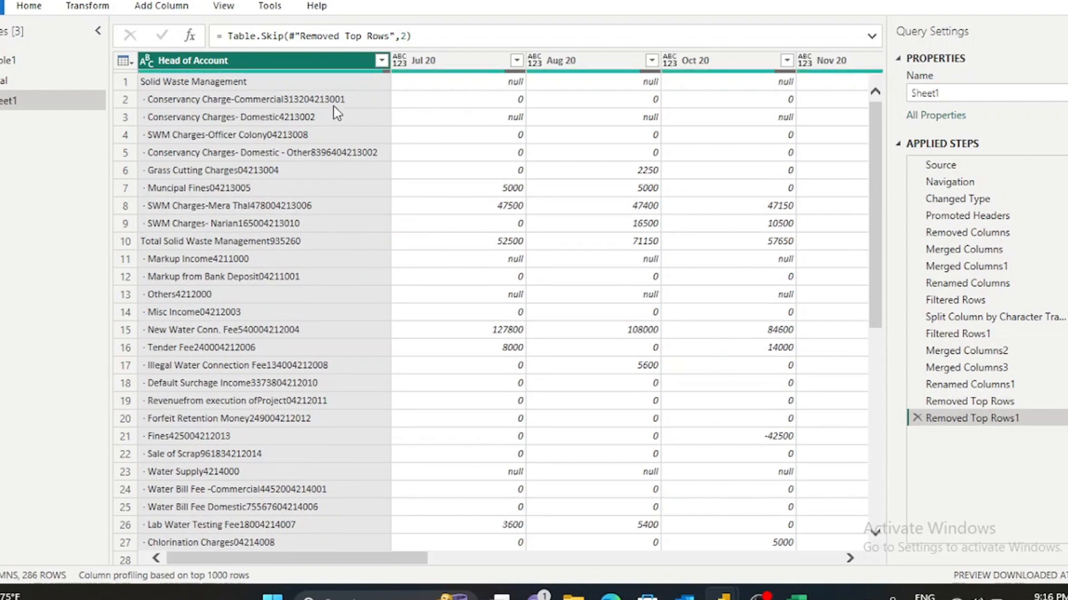
Switch to the Excel workbook and fill the 4213001 Conservancy Charge-Commercial and 4213002 Conservancy Charges- Domestic rows with yellow.
click(121, 99)
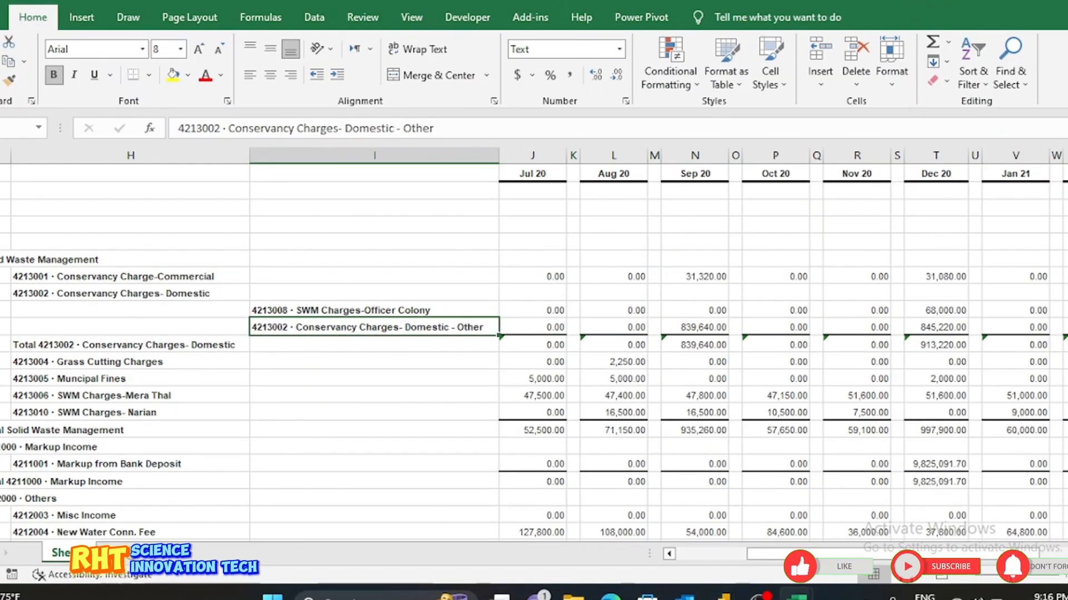
click(2, 276)
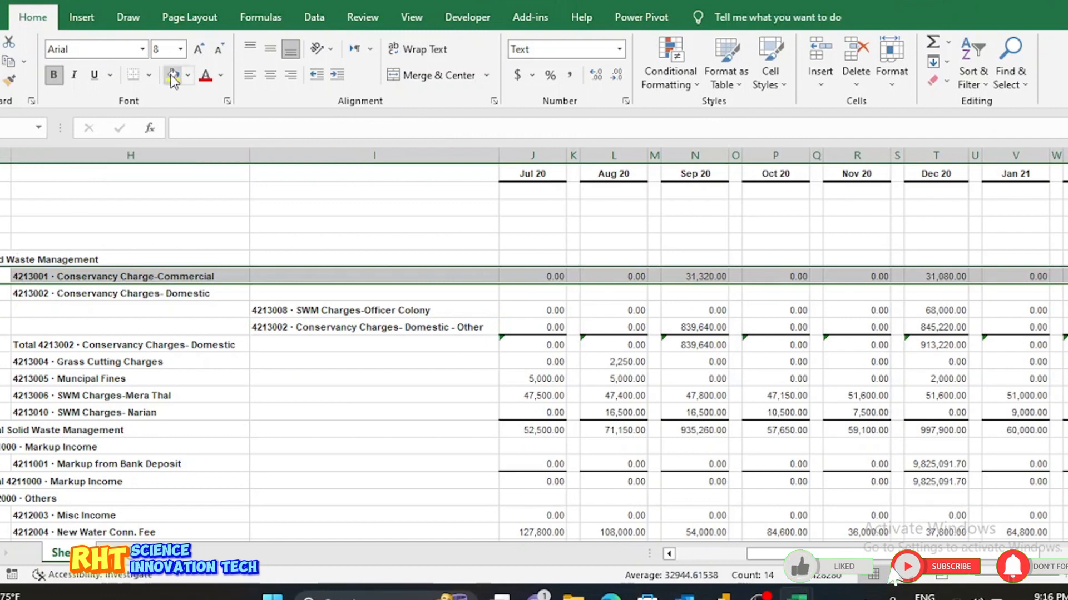
click(173, 75)
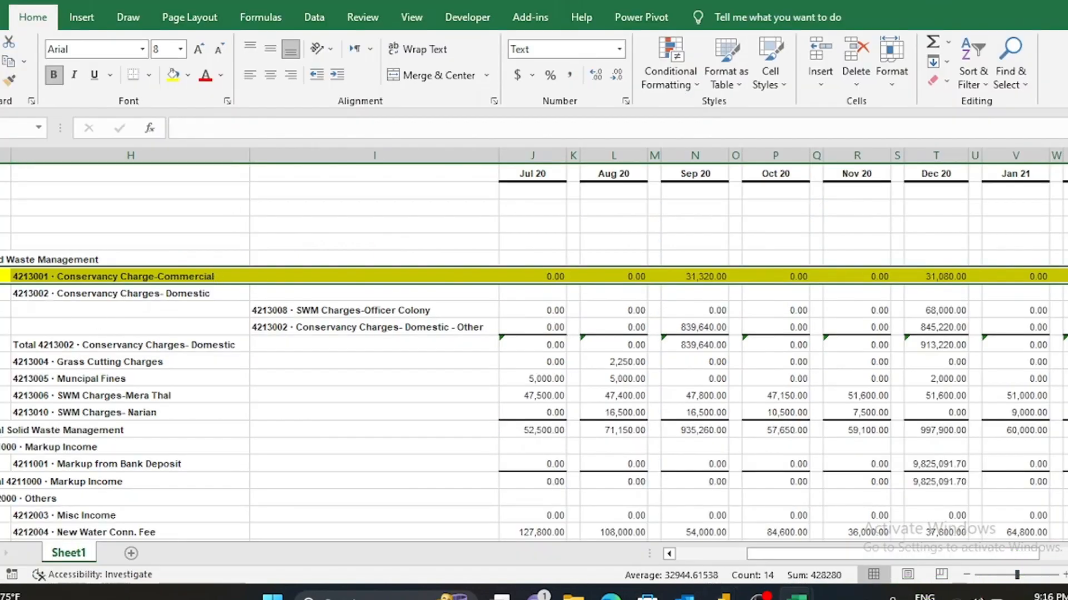
click(1, 293)
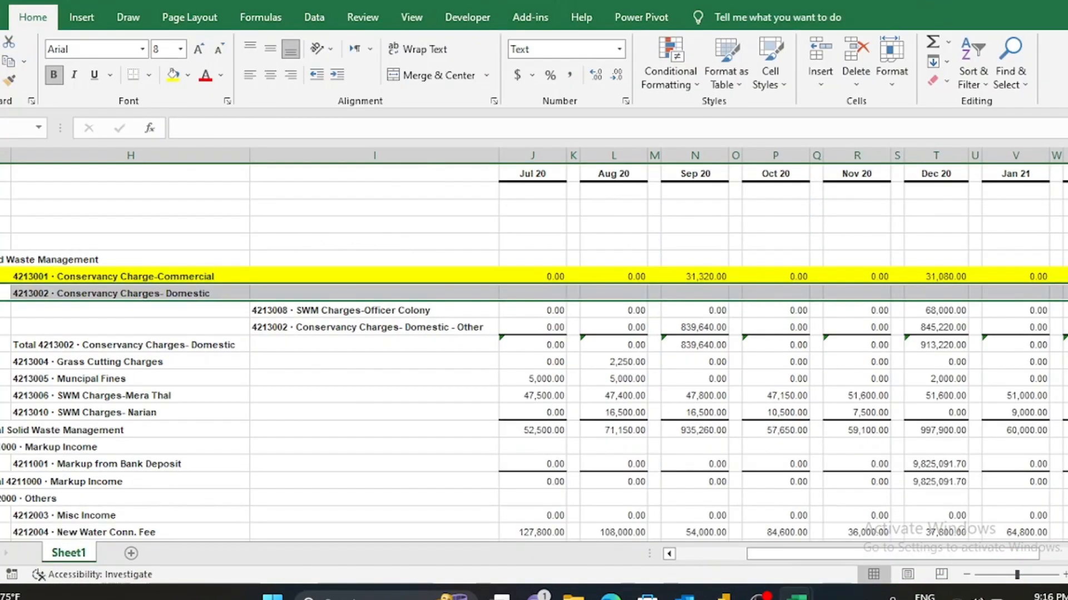
click(173, 75)
scroll(299, 278, right, 1)
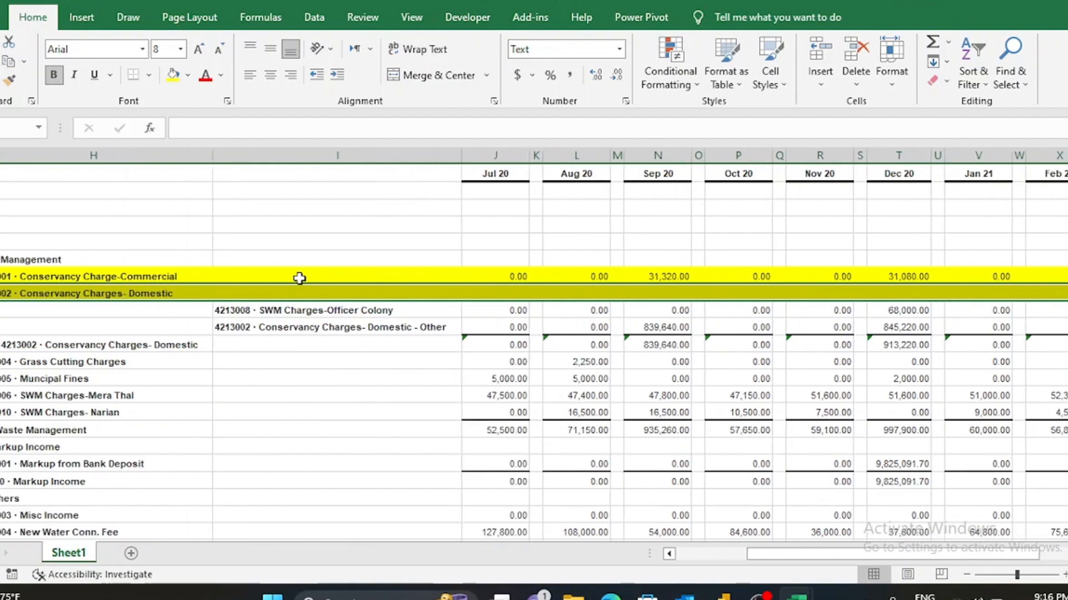
Check the SWM Charges-Officer Colony row in Power Query and fill the matching 4213008 row in Excel with yellow.
key(alt+Tab)
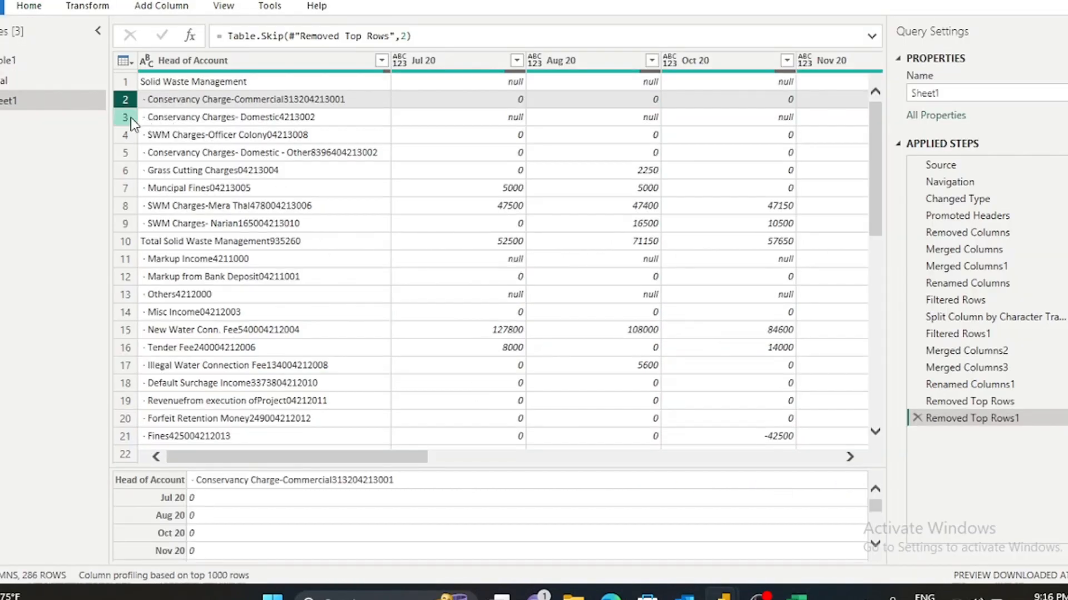
click(143, 136)
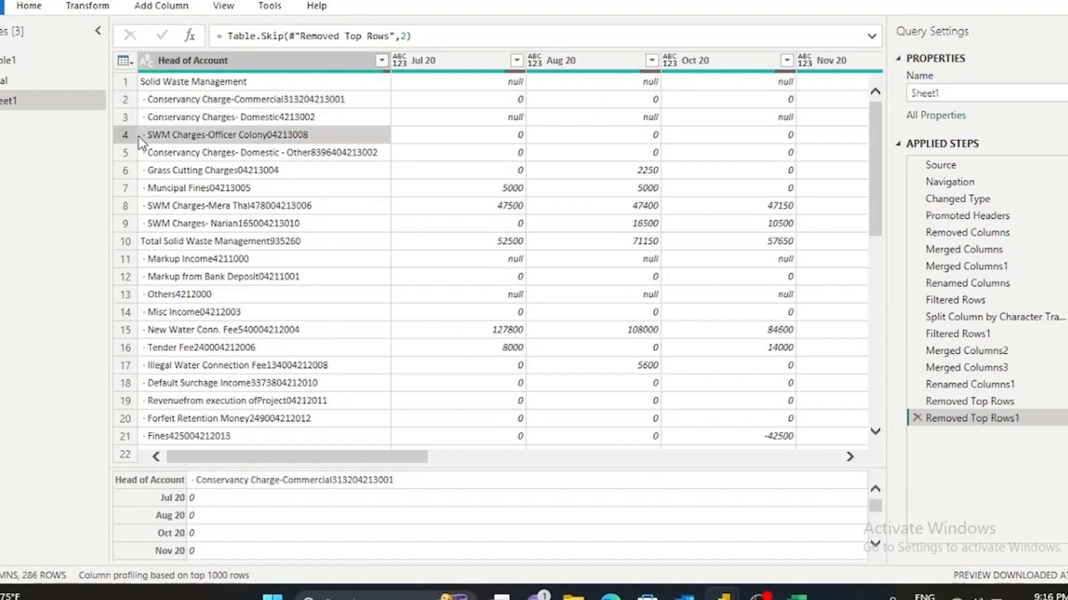
key(alt+Tab)
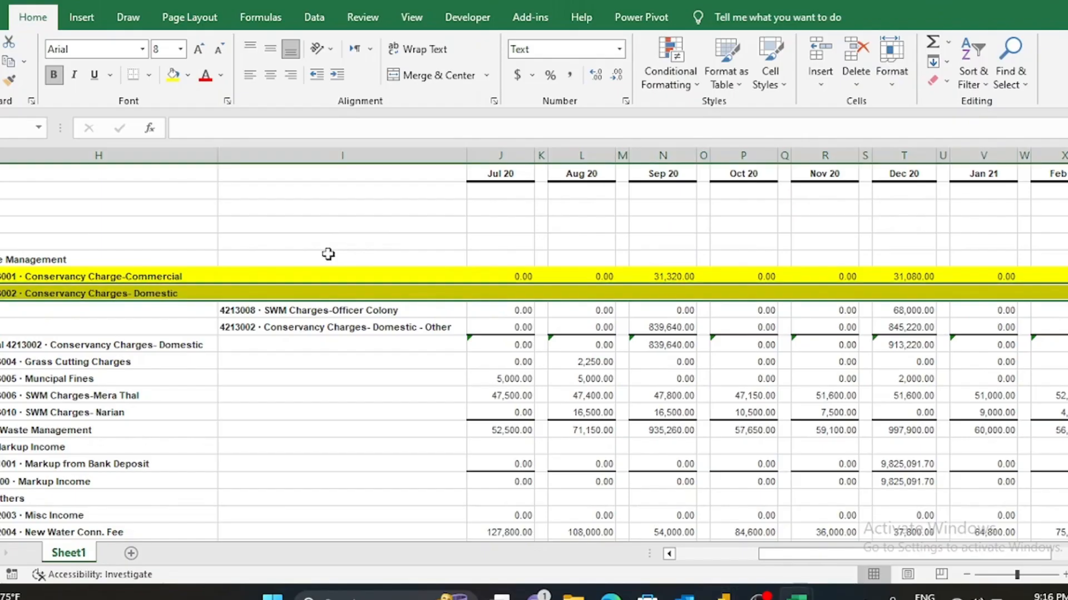
click(25, 311)
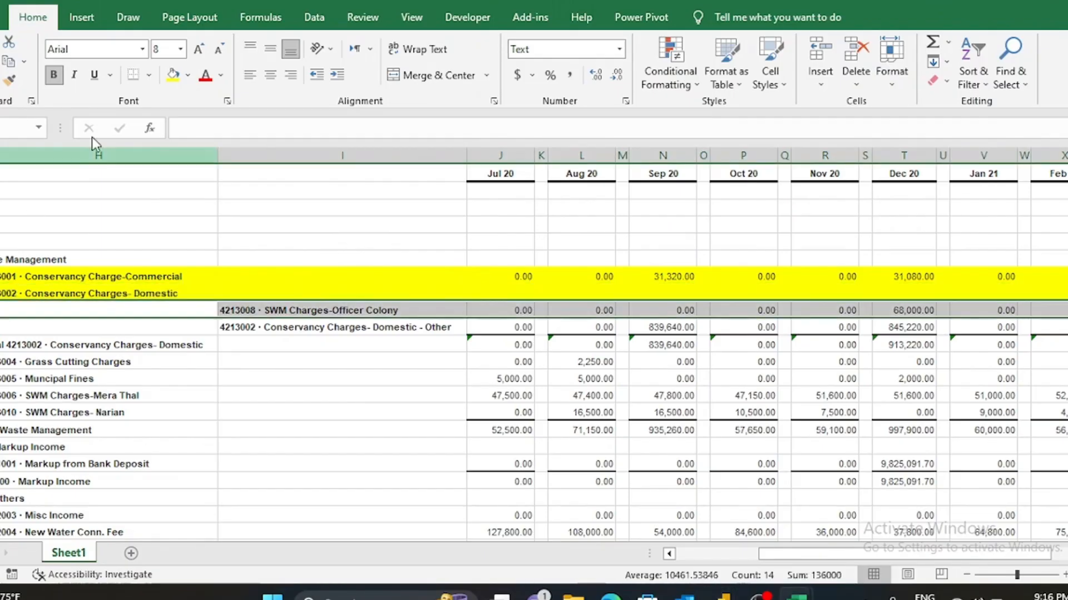
click(171, 78)
Switch to Power Query to check the Conservancy Charges- Domestic - Other row, and return to the Excel workbook.
key(alt+Tab)
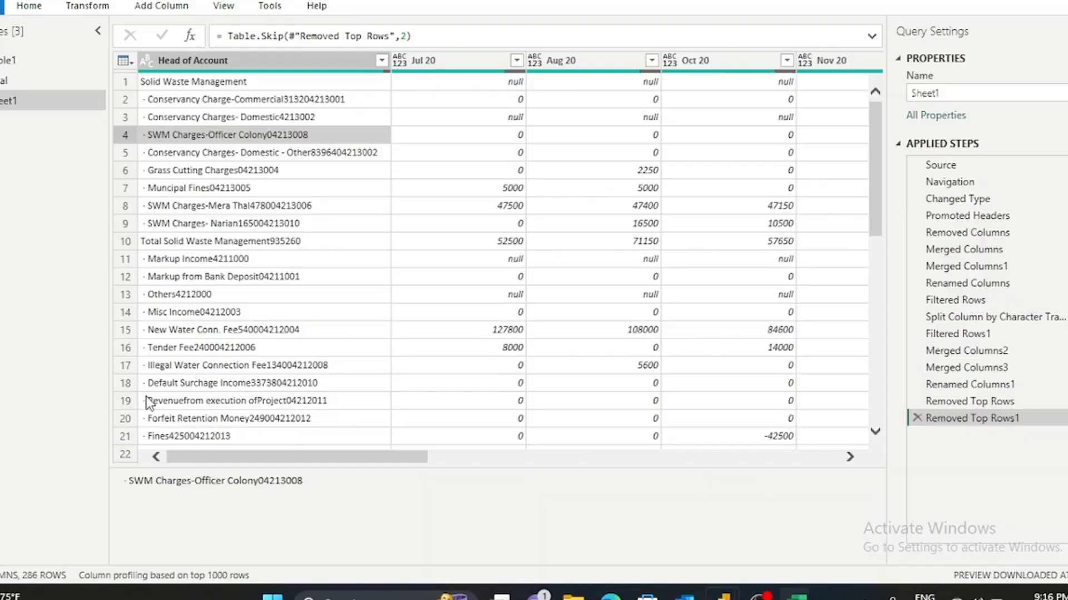
click(128, 153)
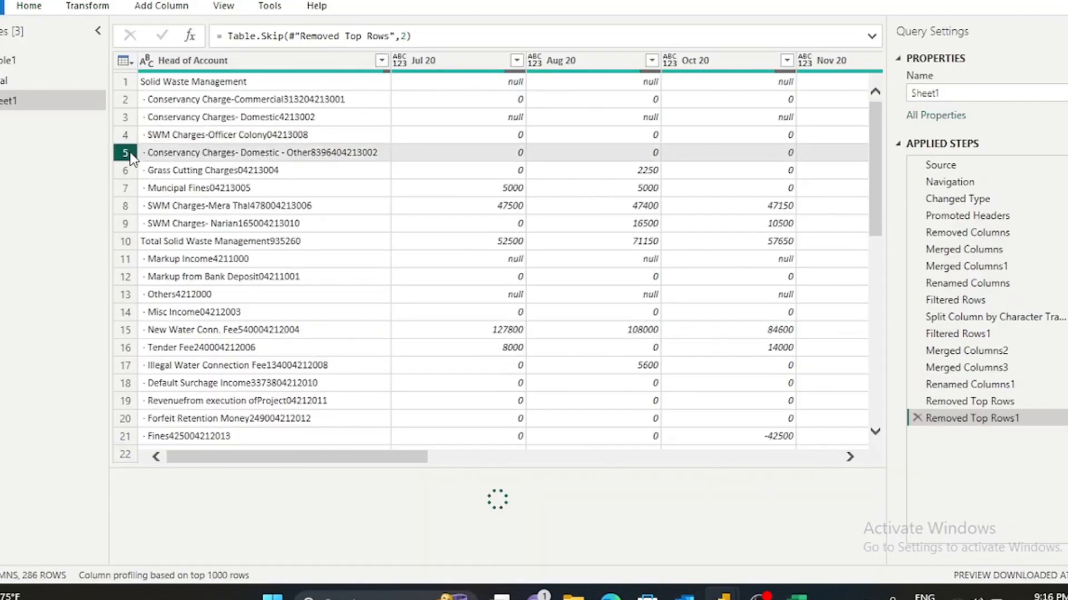
key(alt+Tab)
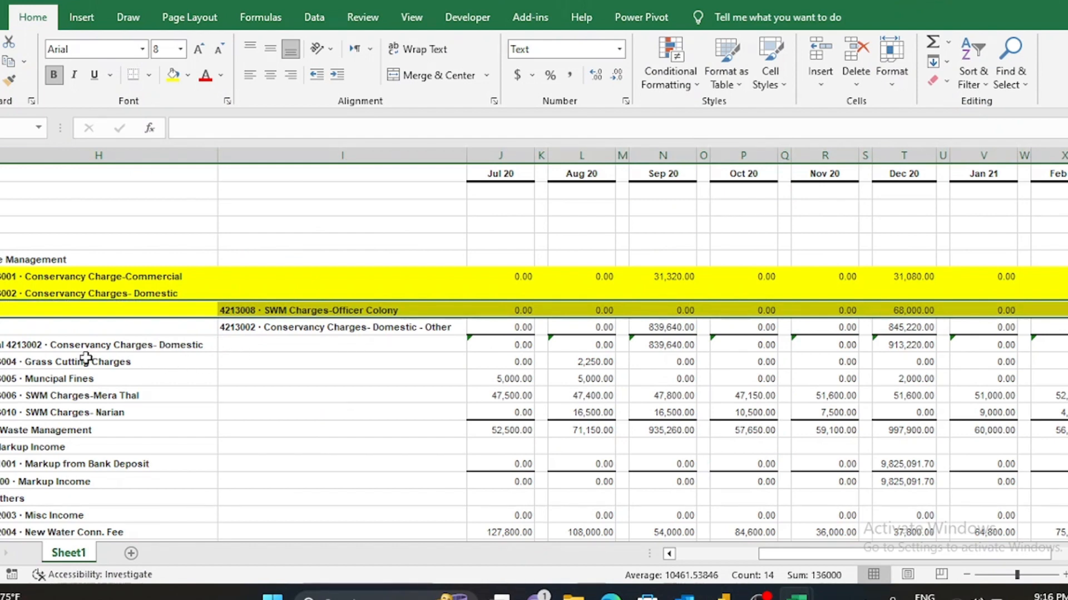
Inspect the Total 4213002 Conservancy Charges- Domestic row and the formula in its Jul 20 cell.
click(1, 345)
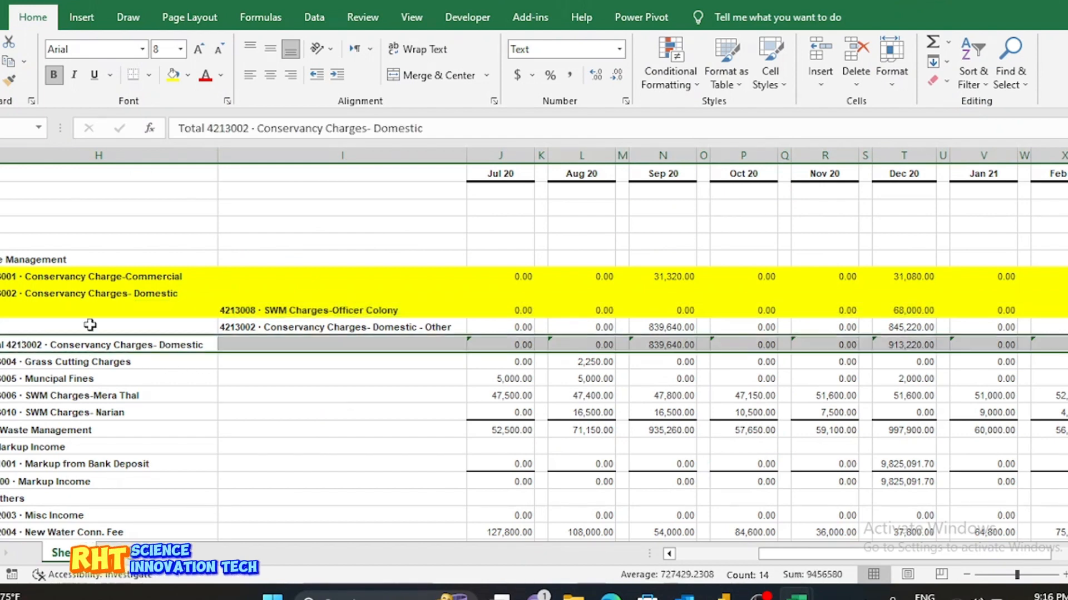
click(512, 345)
double_click(513, 345)
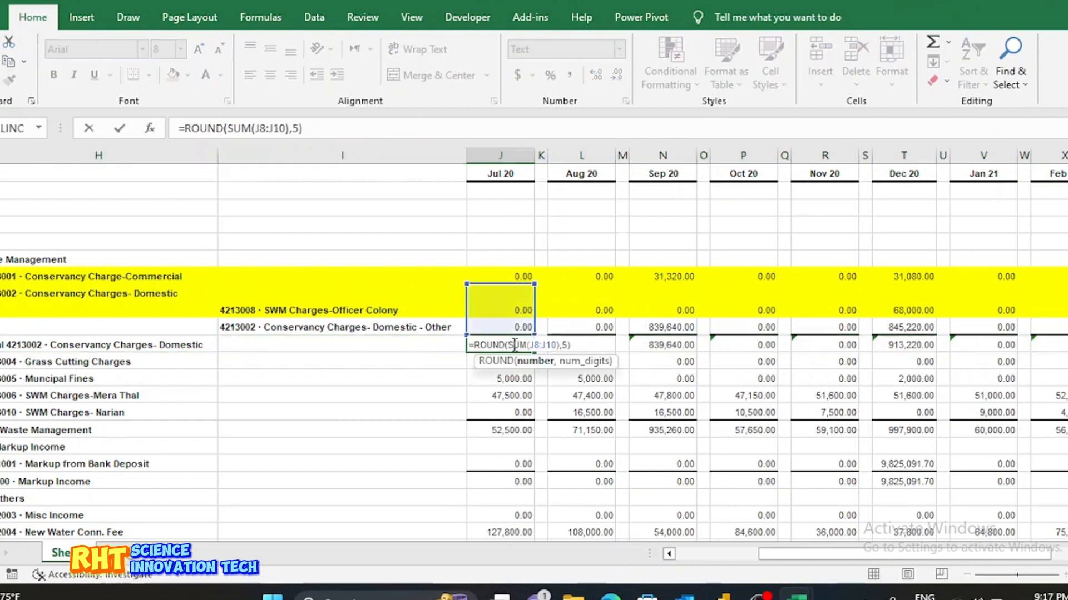
key(Return)
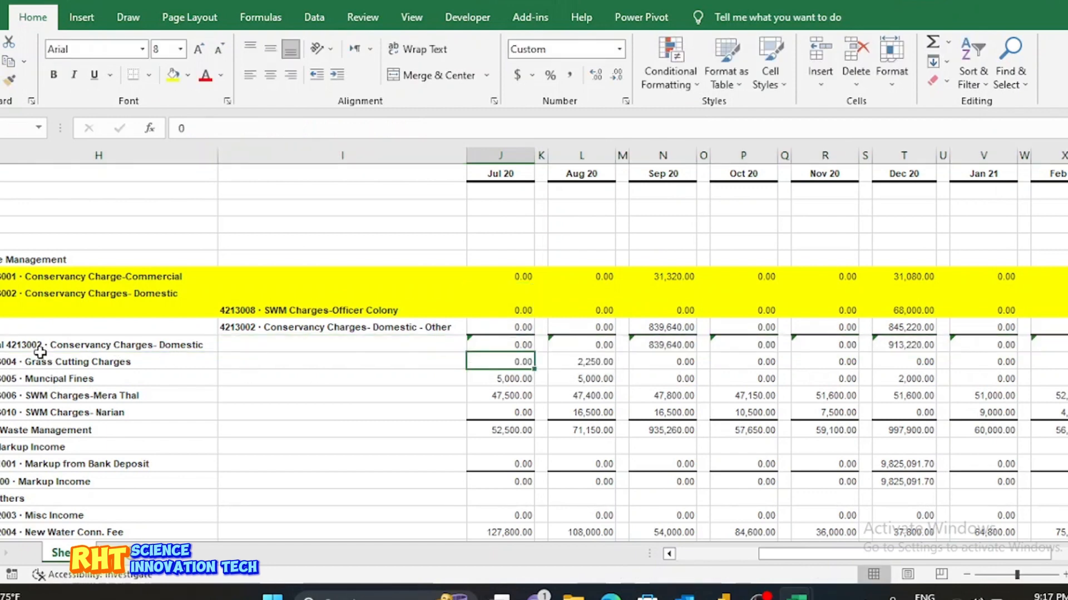
click(36, 348)
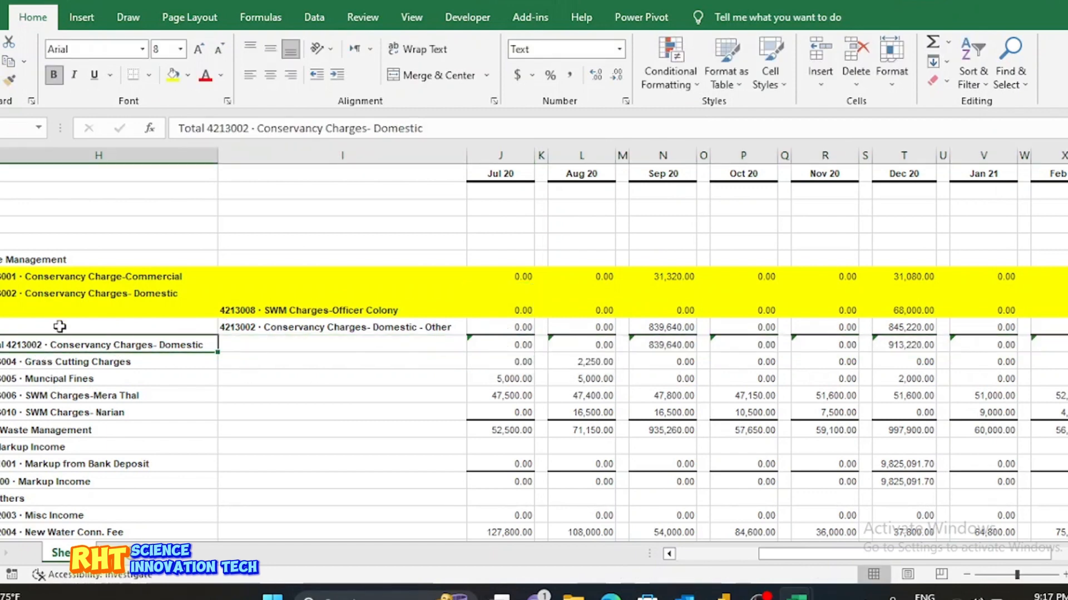
key(shift+space)
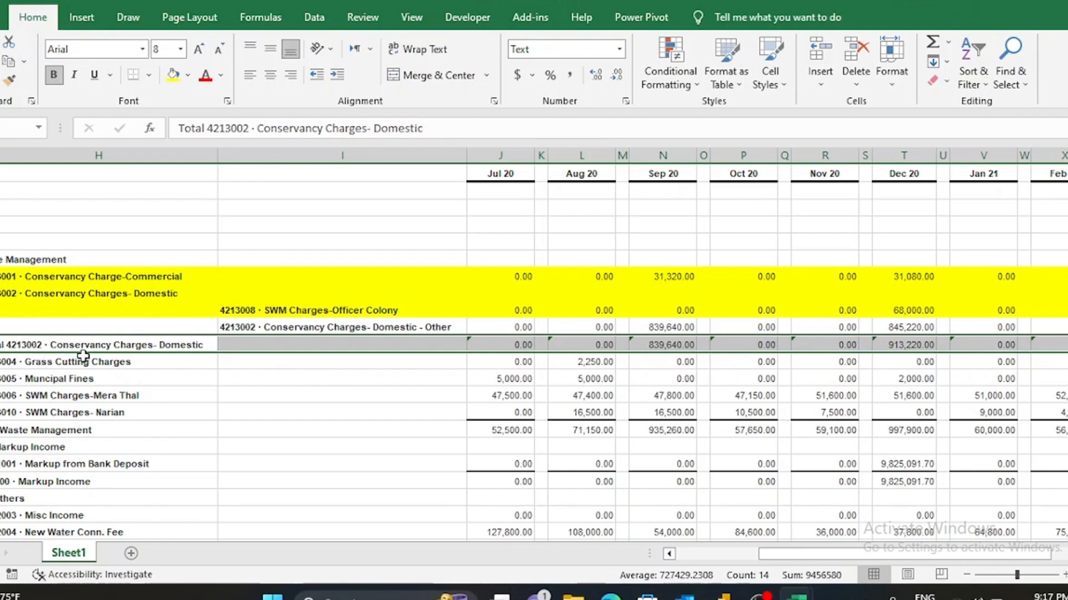
Compare the Excel rows around Total 4213002 and 4213004 Grass Cutting Charges with the row sequence in Power Query.
key(alt+Tab)
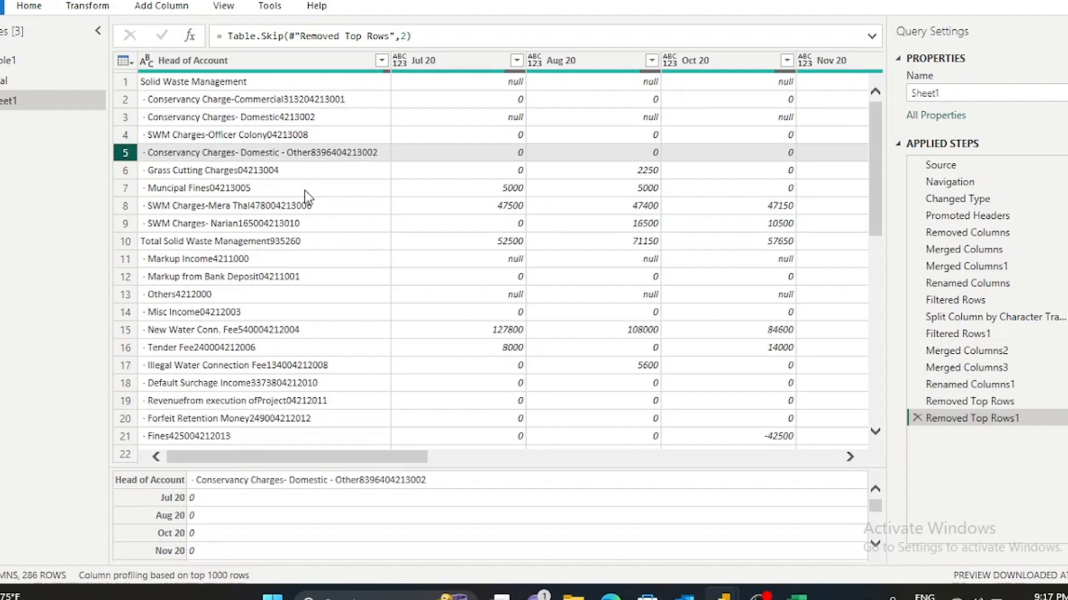
key(alt+Tab)
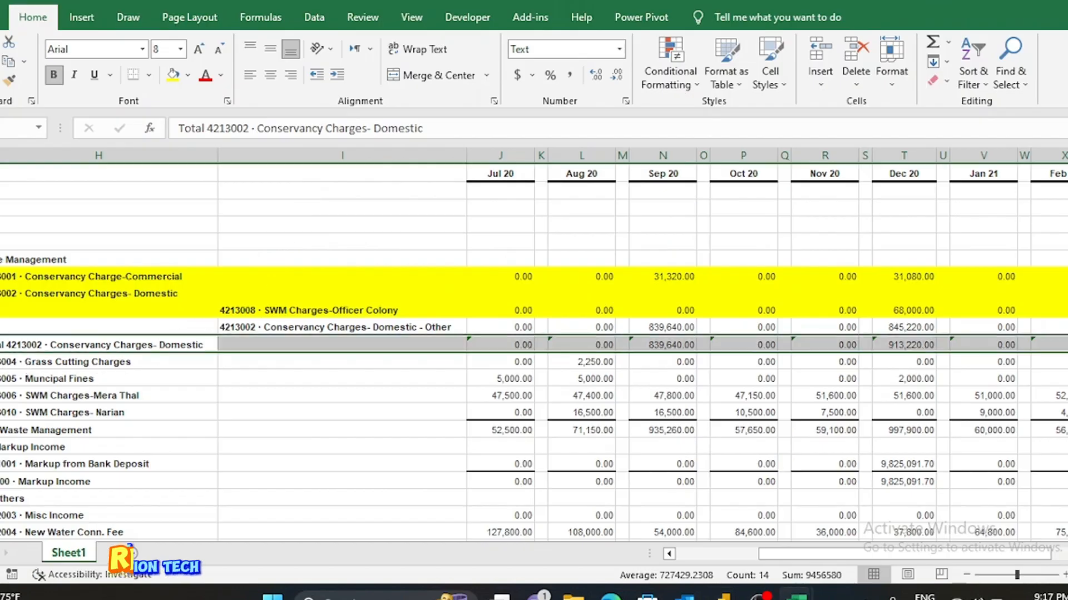
click(1, 362)
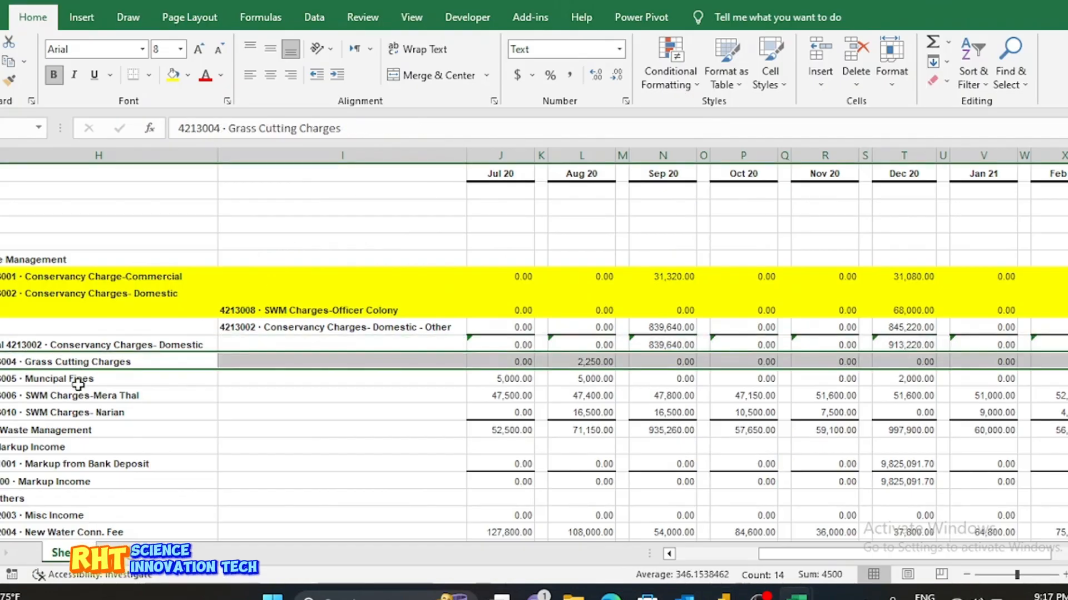
key(alt+Tab)
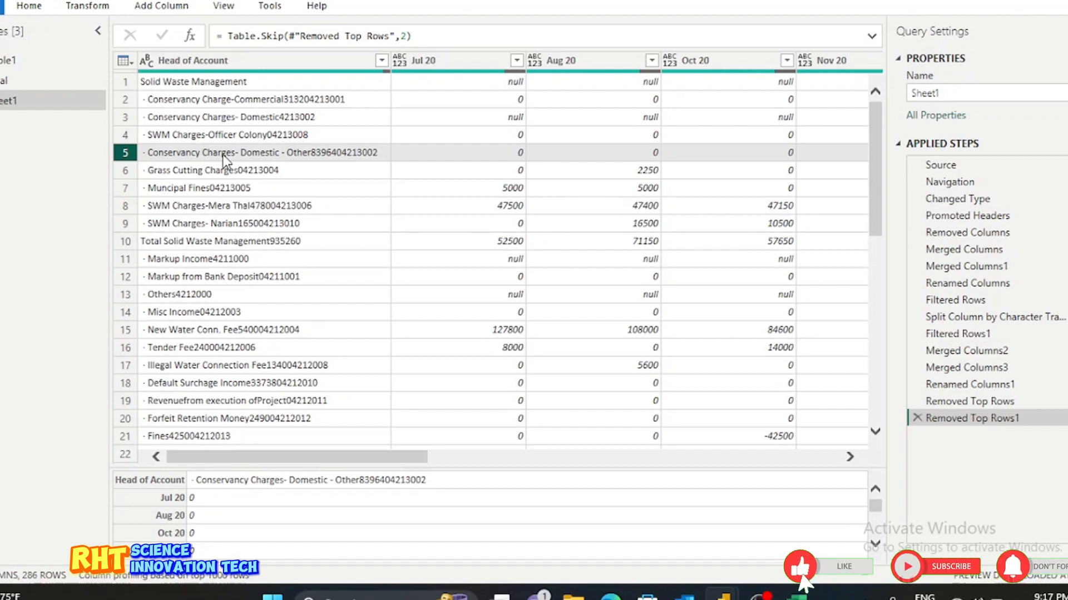
key(alt+Tab)
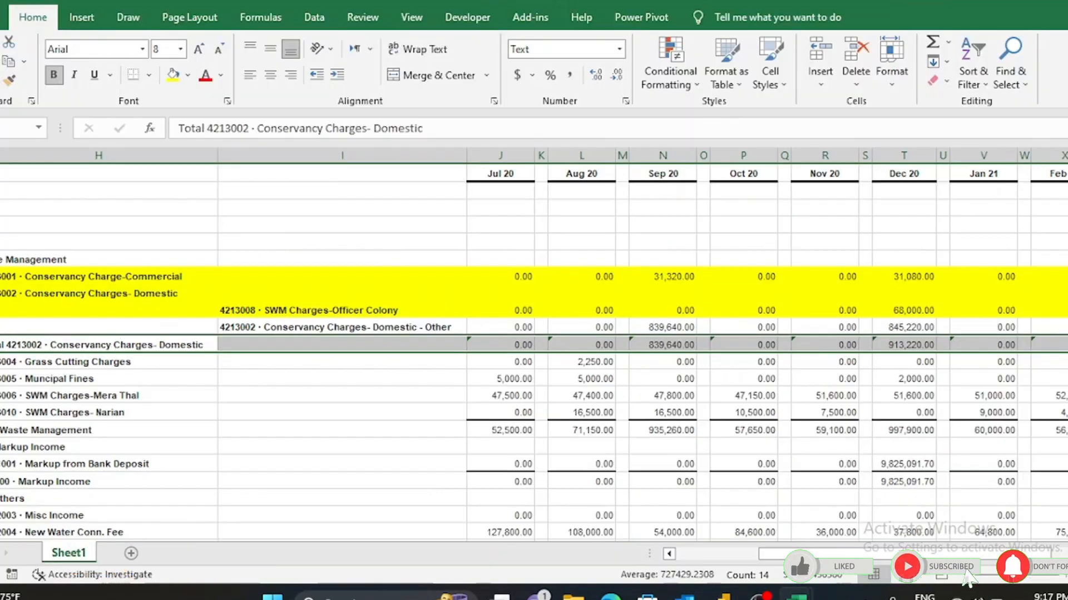
Inspect the full account name of the 4213002 Conservancy Charges- Domestic - Other row in Excel.
click(0, 327)
double_click(459, 322)
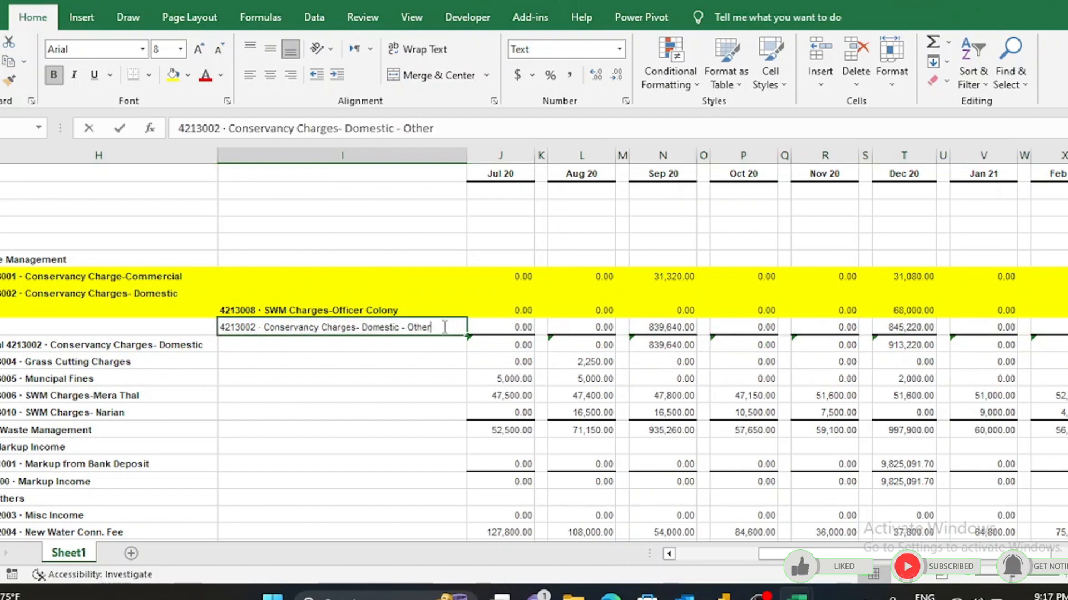
click(421, 370)
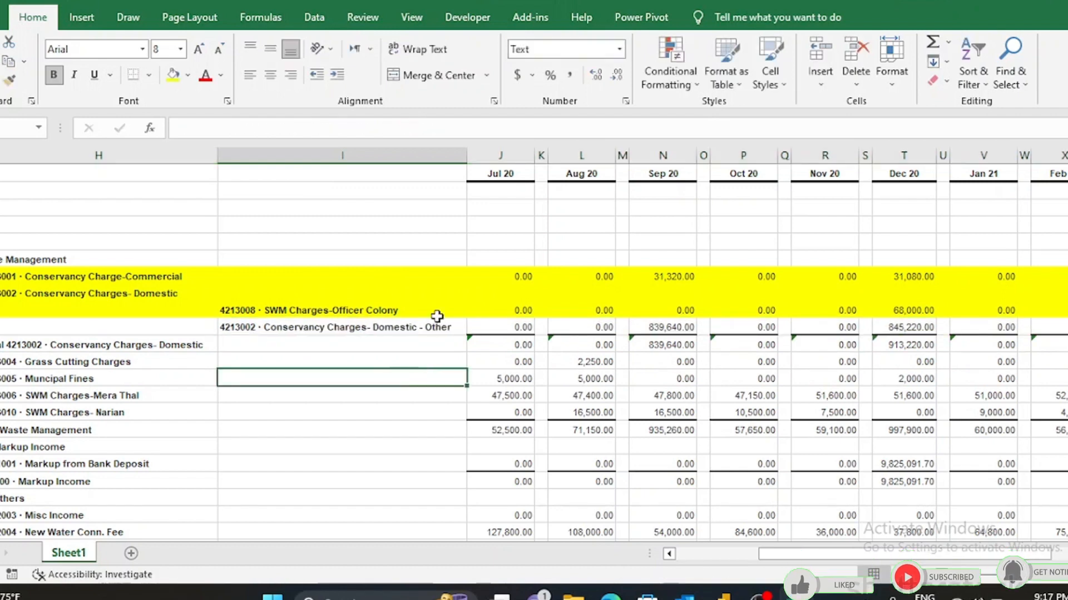
Switch to Power Query and check the Conservancy Charges- Domestic - Other and Grass Cutting Charges rows.
key(alt+Tab)
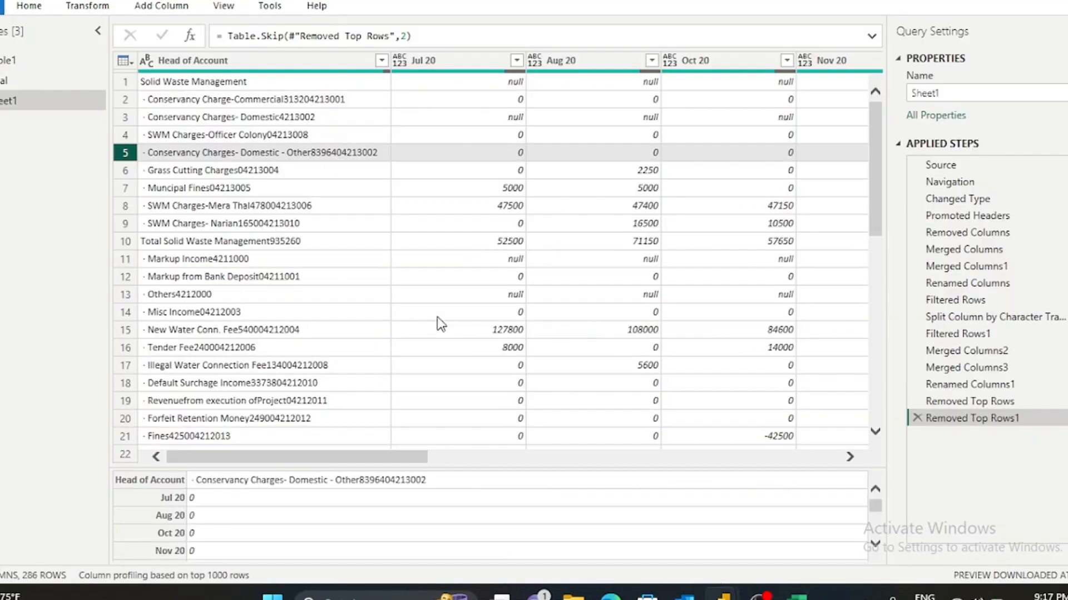
click(305, 158)
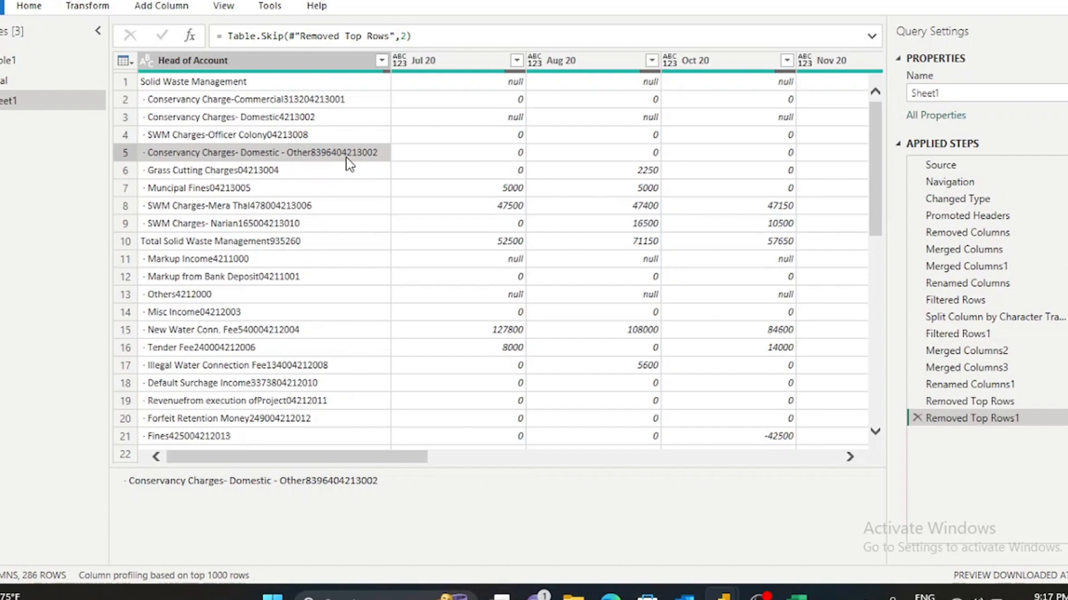
click(125, 170)
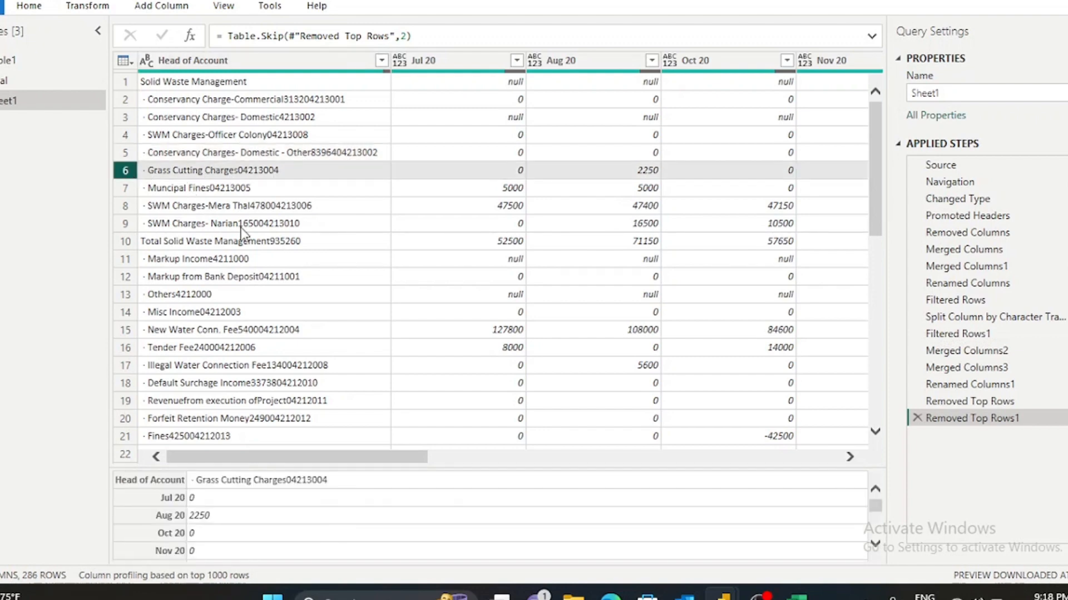
Switch to the Excel workbook and fill the entire Total 4213002 Conservancy Charges- Domestic row with red.
key(alt+Tab)
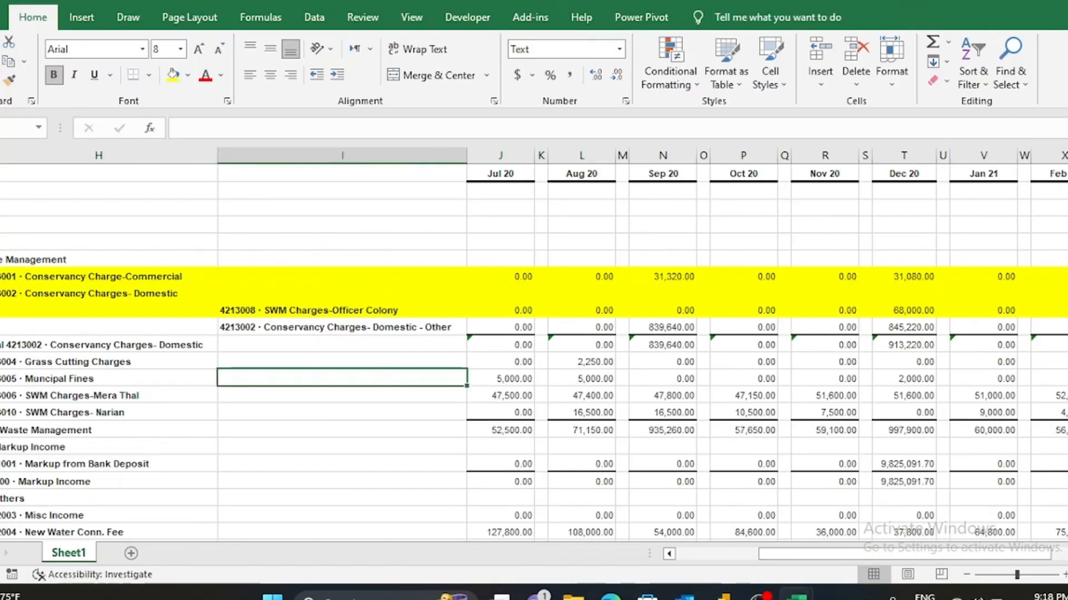
click(1, 344)
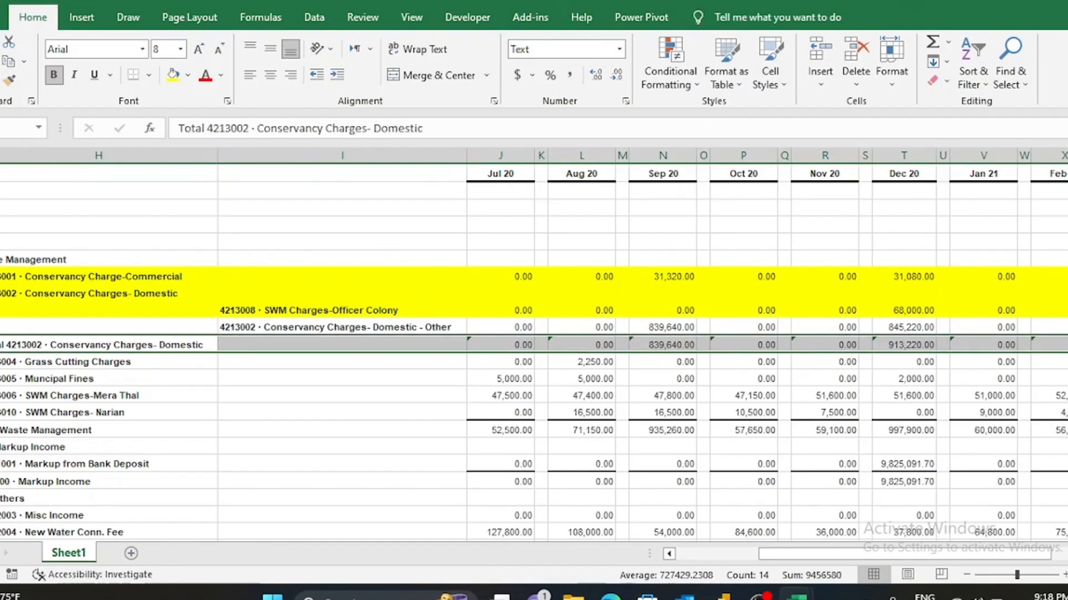
click(188, 78)
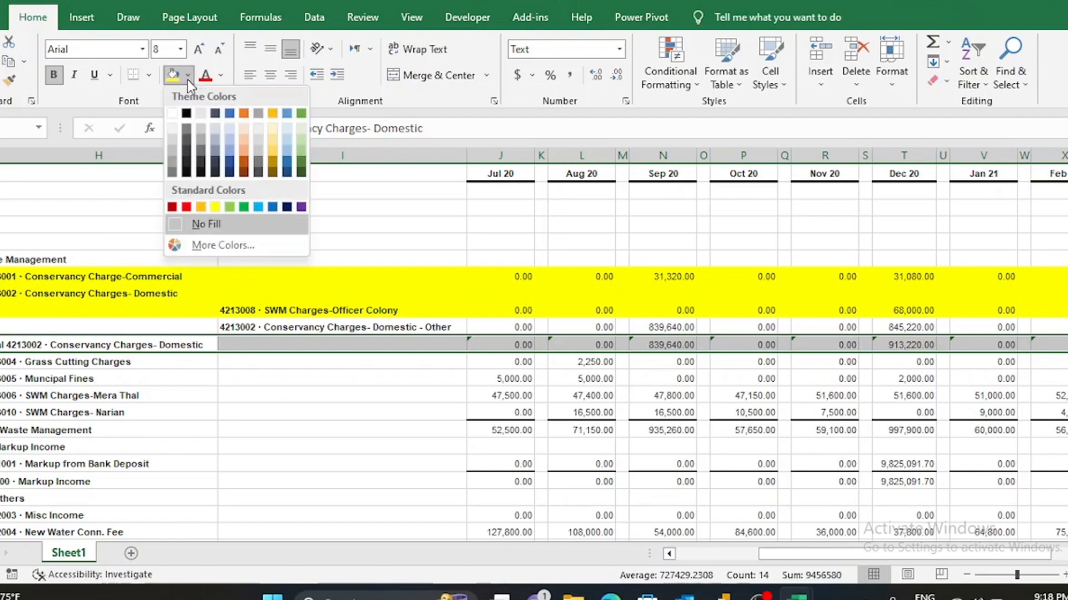
click(186, 207)
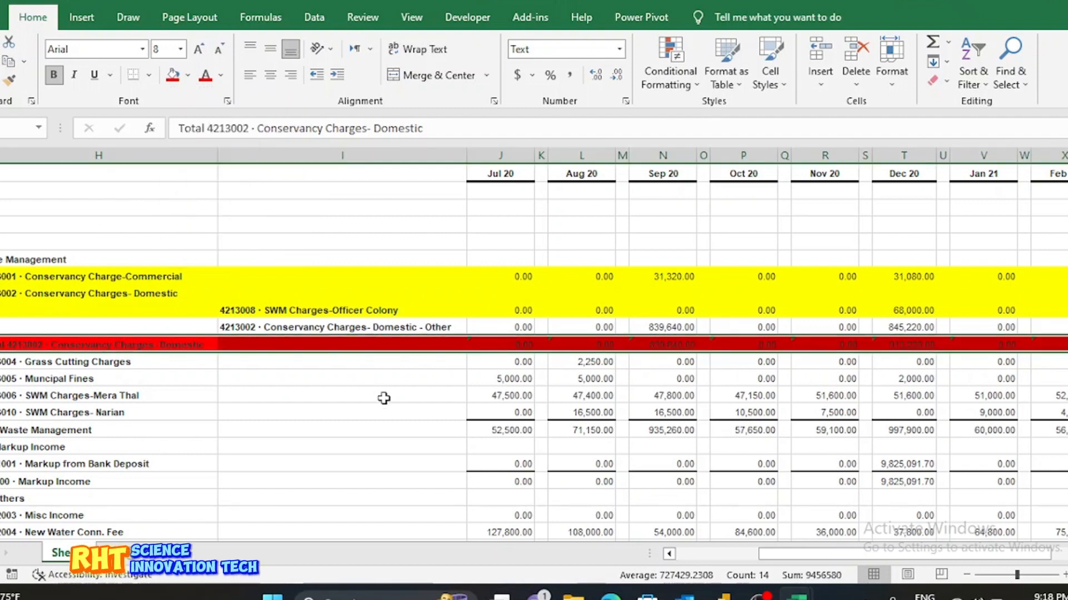
Inspect the Jul 20 formula in the red Total 4213002 row and the SWM Charges-Officer Colony value it sums.
click(516, 345)
double_click(515, 345)
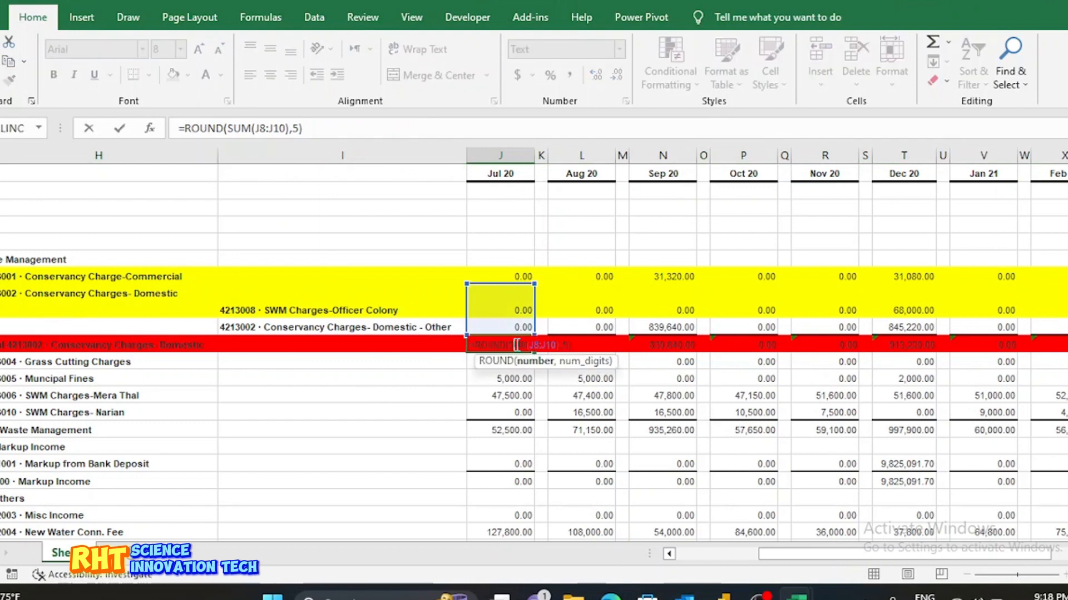
key(Return)
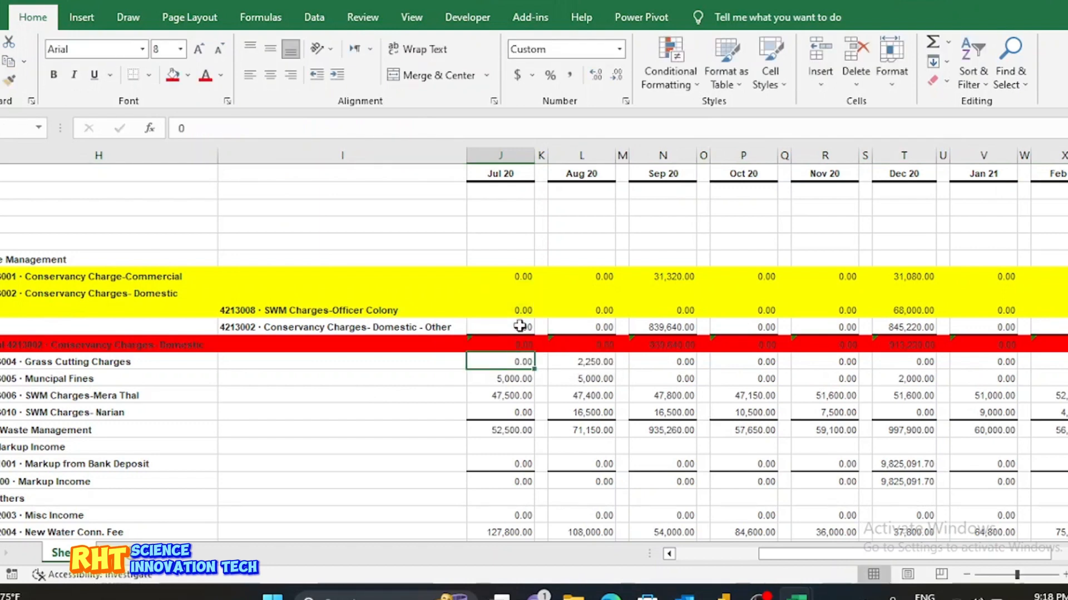
click(519, 308)
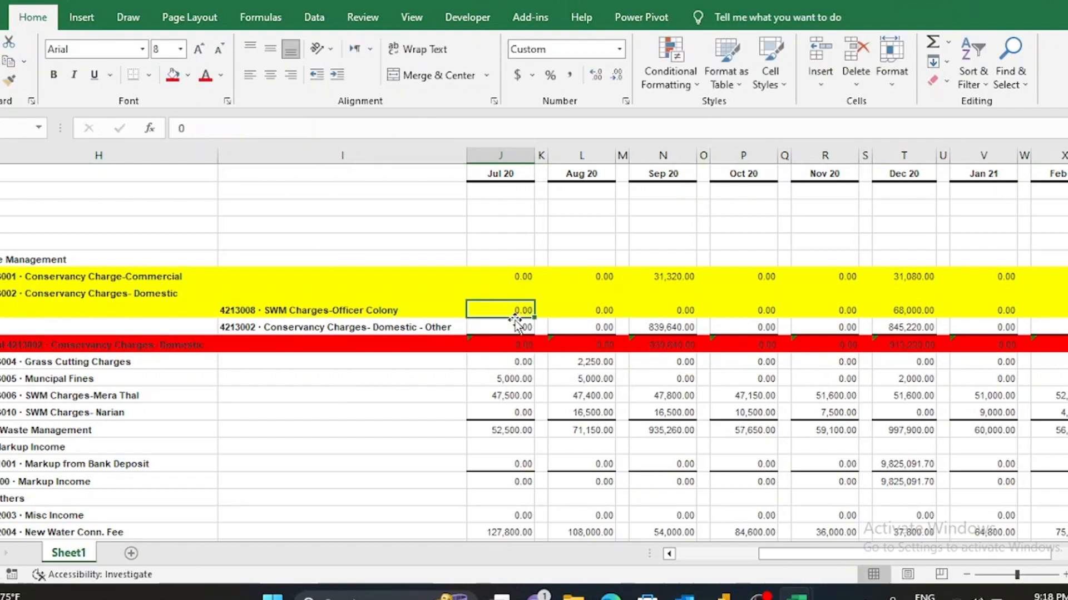
Compare the Total 4213002 and Grass Cutting Charges rows in Excel with the row sequence in Power Query.
key(alt+Tab)
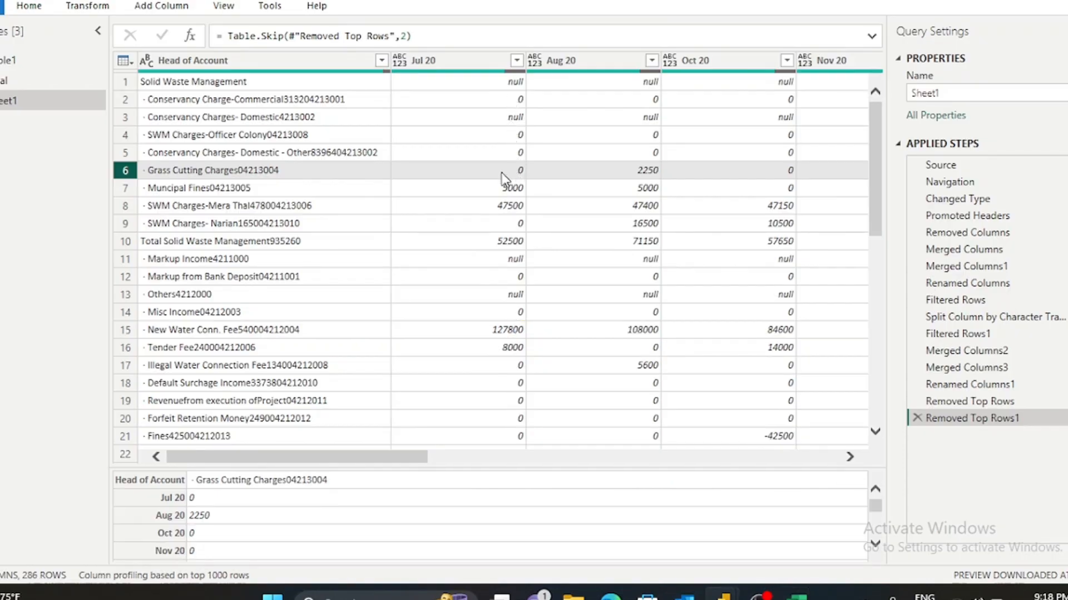
key(alt+Tab)
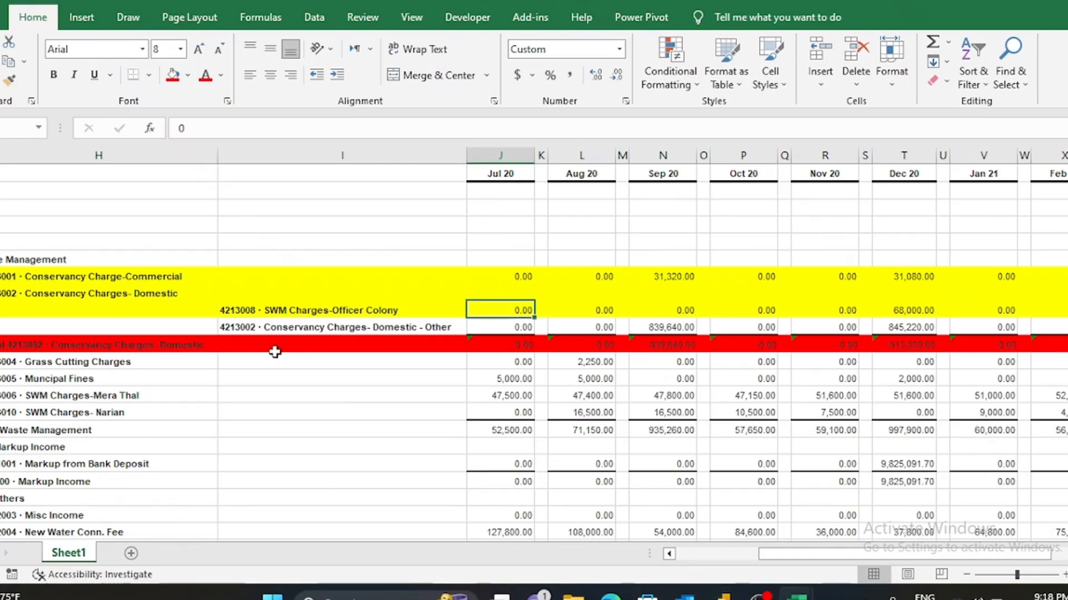
click(1, 345)
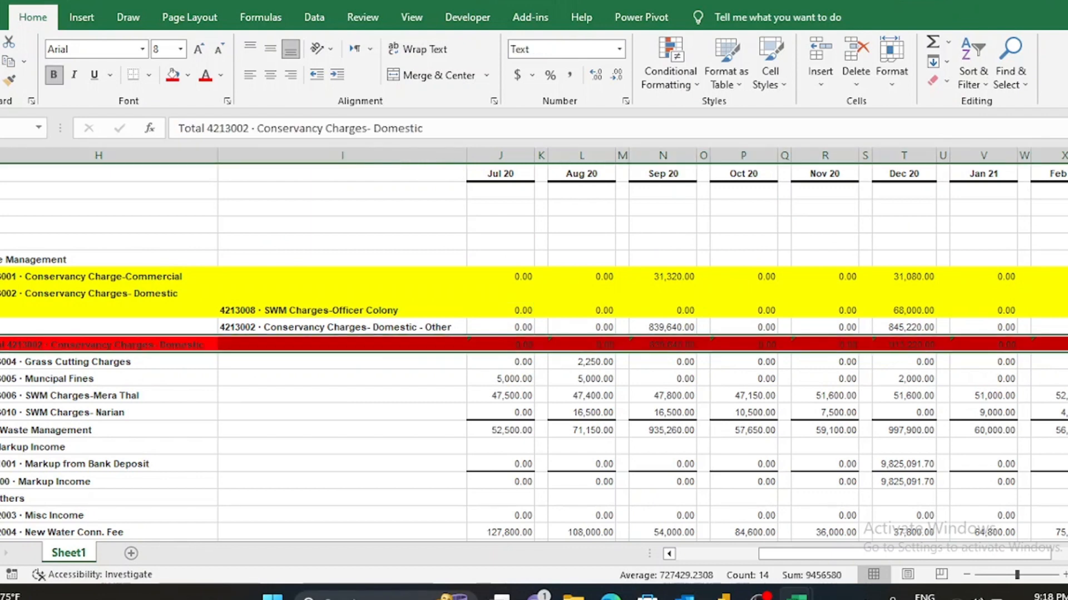
click(102, 362)
key(alt+Tab)
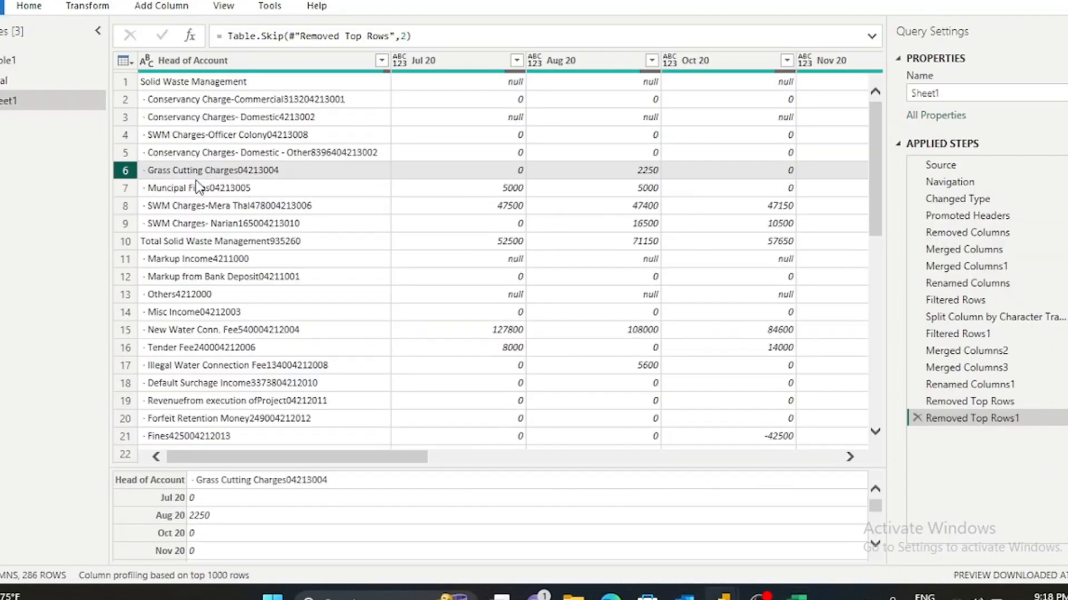
Filter the Head of Account column to exclude Total Solid Waste Management935260.
click(172, 241)
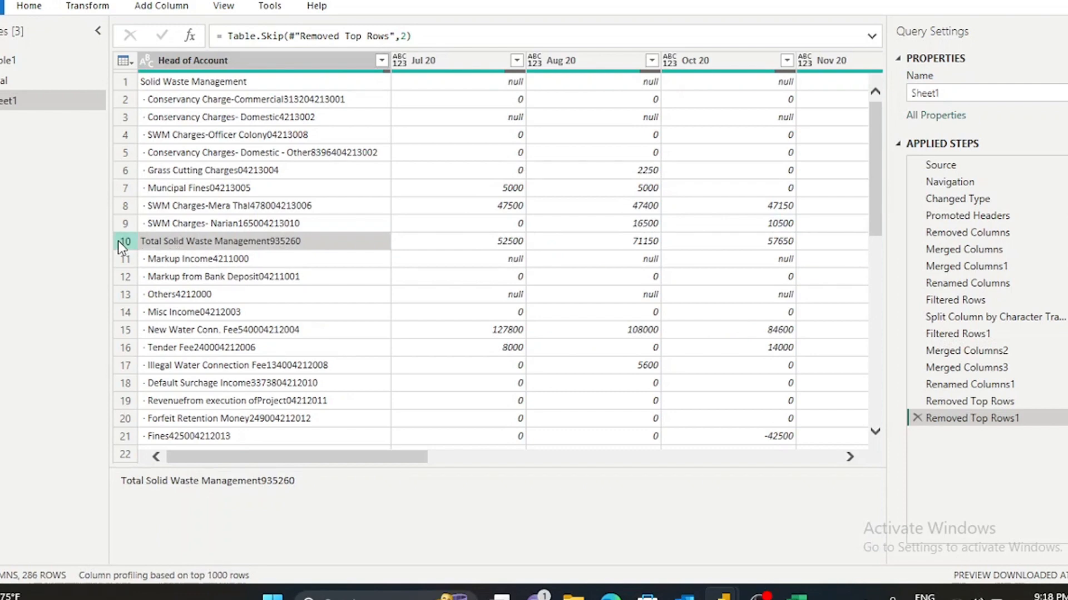
click(381, 61)
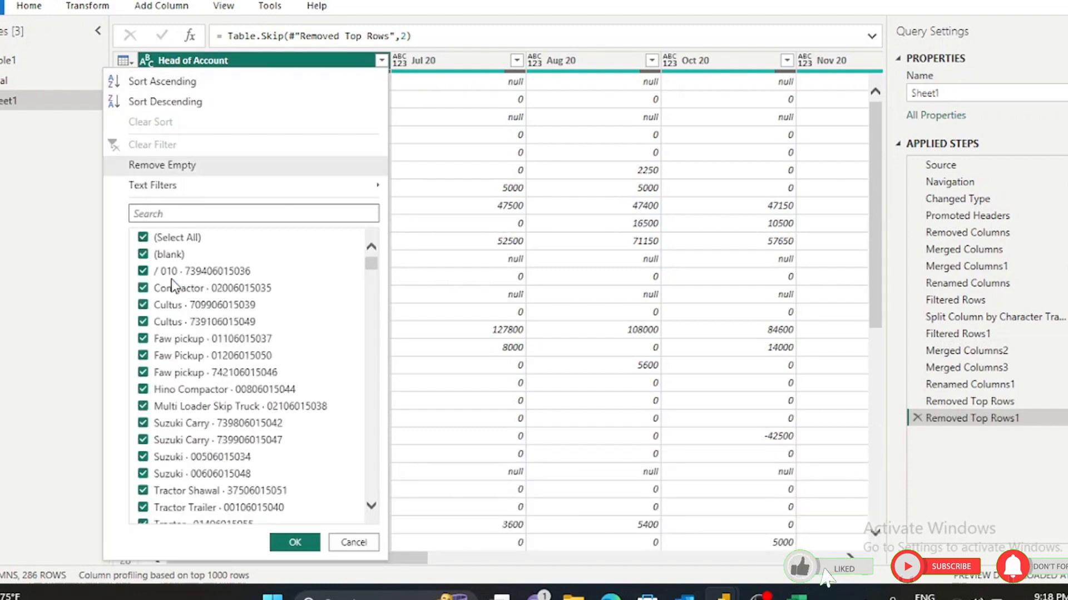
scroll(171, 279, down, 3)
scroll(171, 278, down, 5)
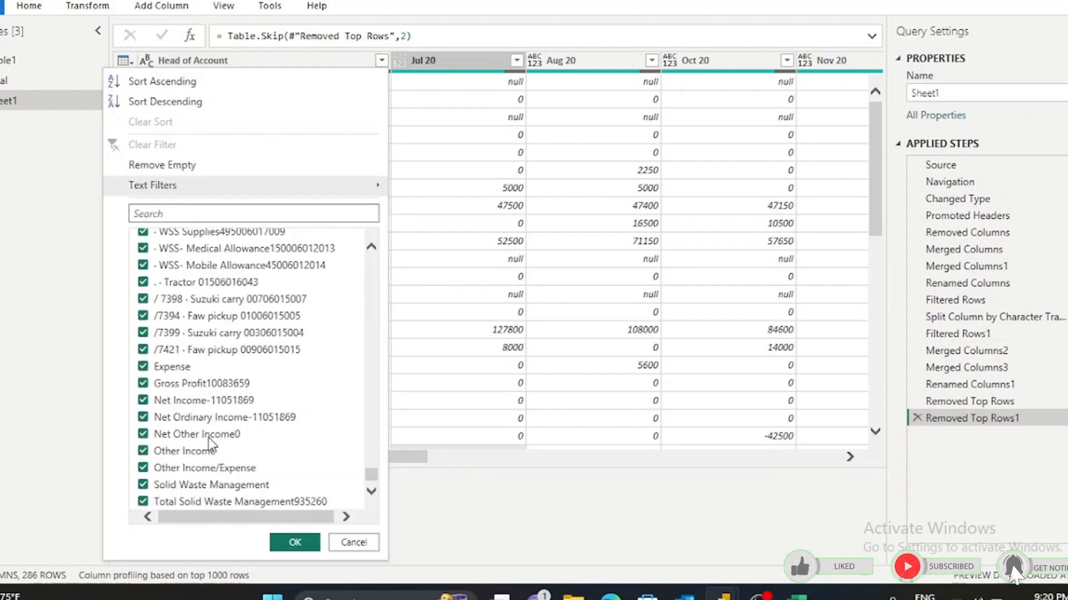
click(145, 503)
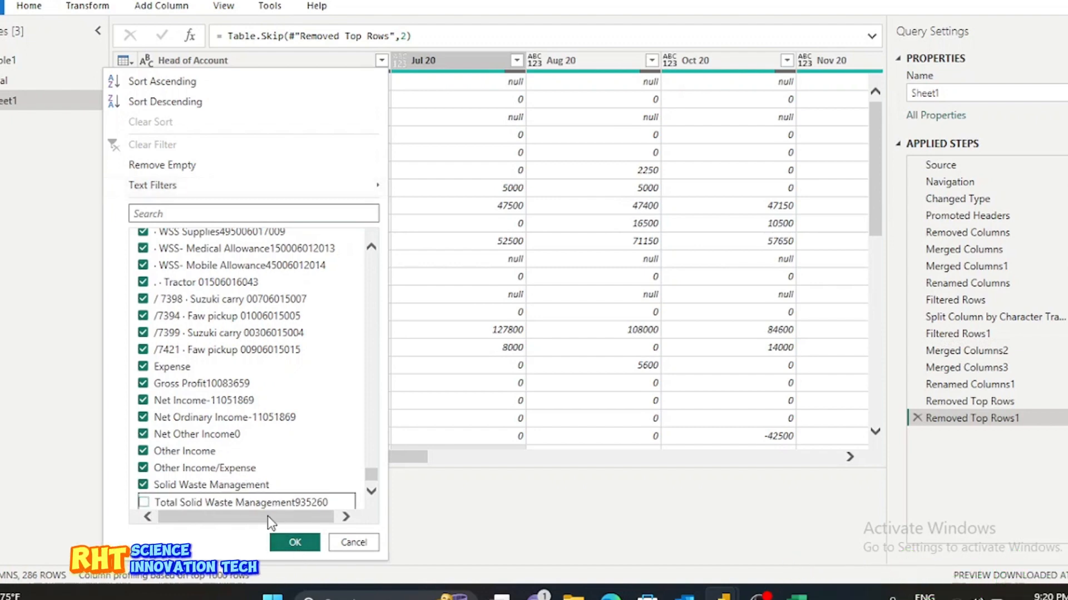
click(294, 543)
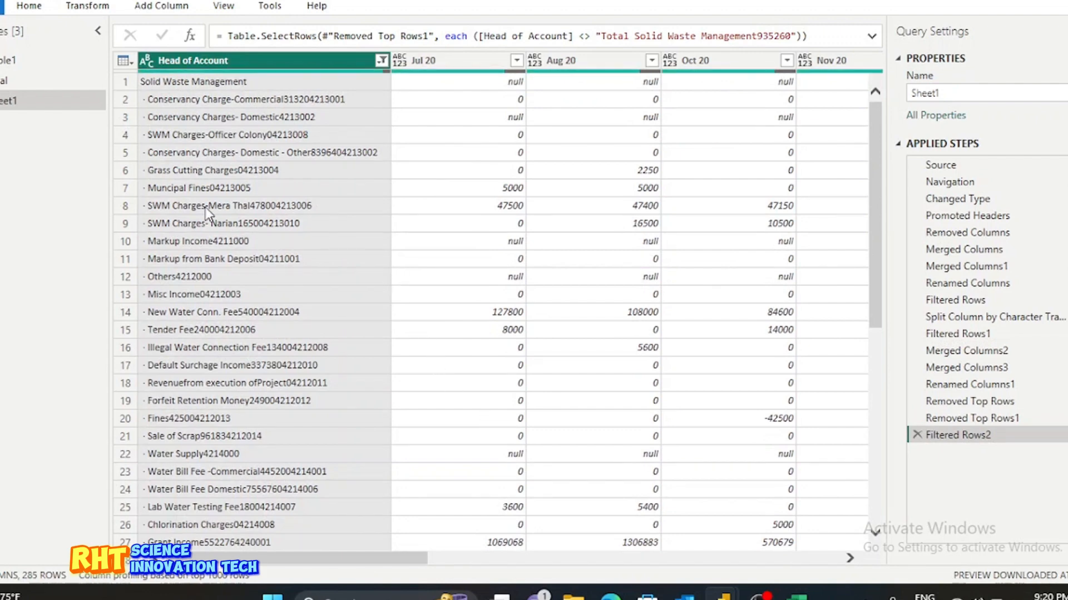
Fill the Total Solid Waste Management row red in the Excel workbook and return to Power Query.
key(alt+Tab)
click(173, 76)
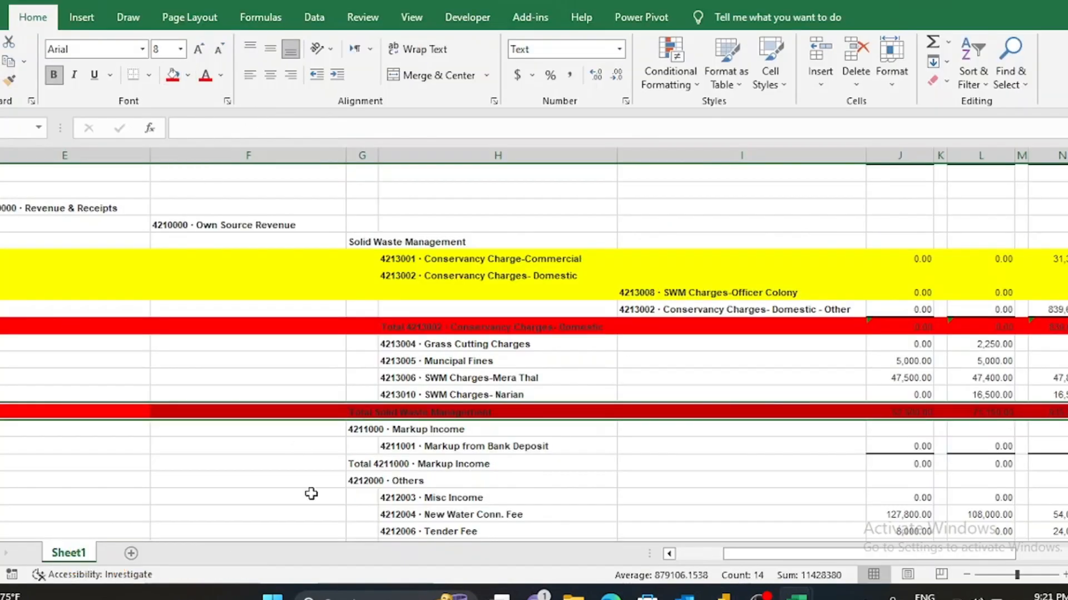
key(alt+Tab)
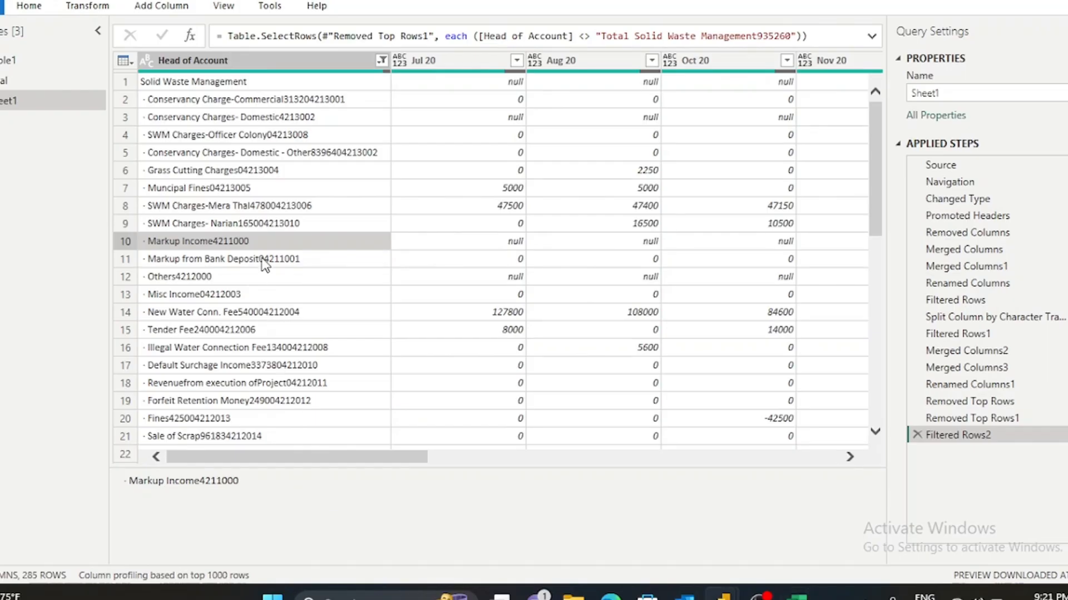
Compare the SWM Charges- Narian and Markup Income rows in Power Query with the Markup Income section in Excel.
click(225, 223)
click(202, 242)
key(alt+Tab)
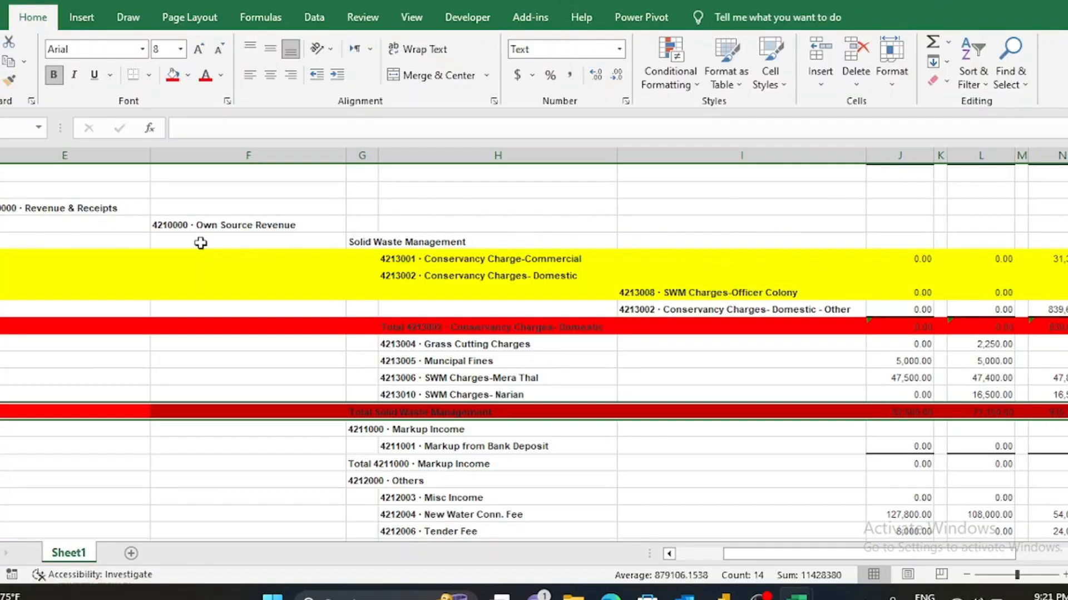
click(419, 445)
Return to Power Query and filter the TOTAL column to exclude null values.
key(alt+Tab)
scroll(423, 245, right, 5)
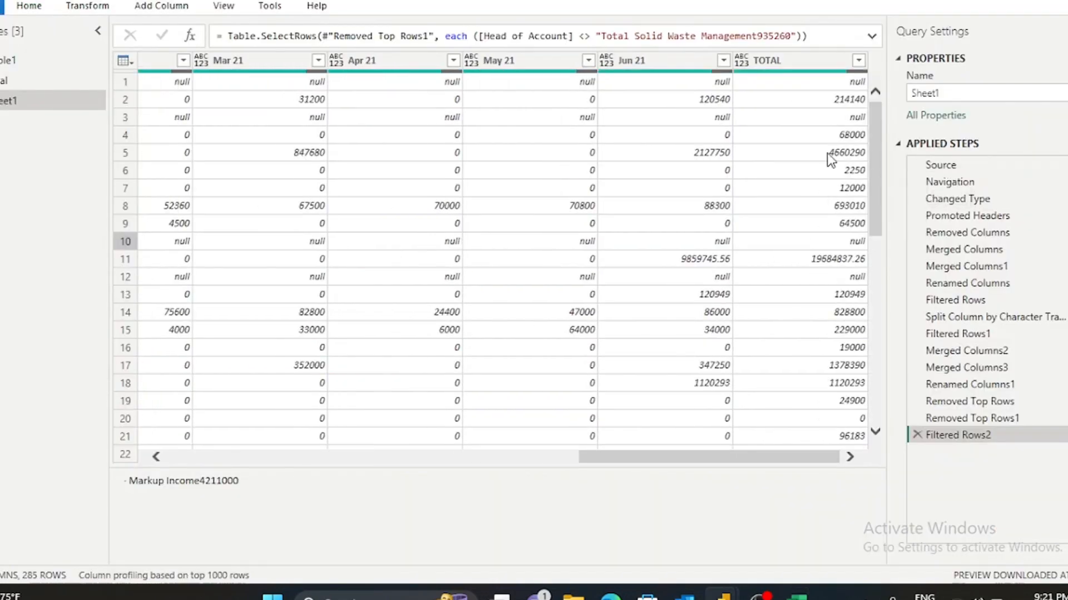
click(859, 61)
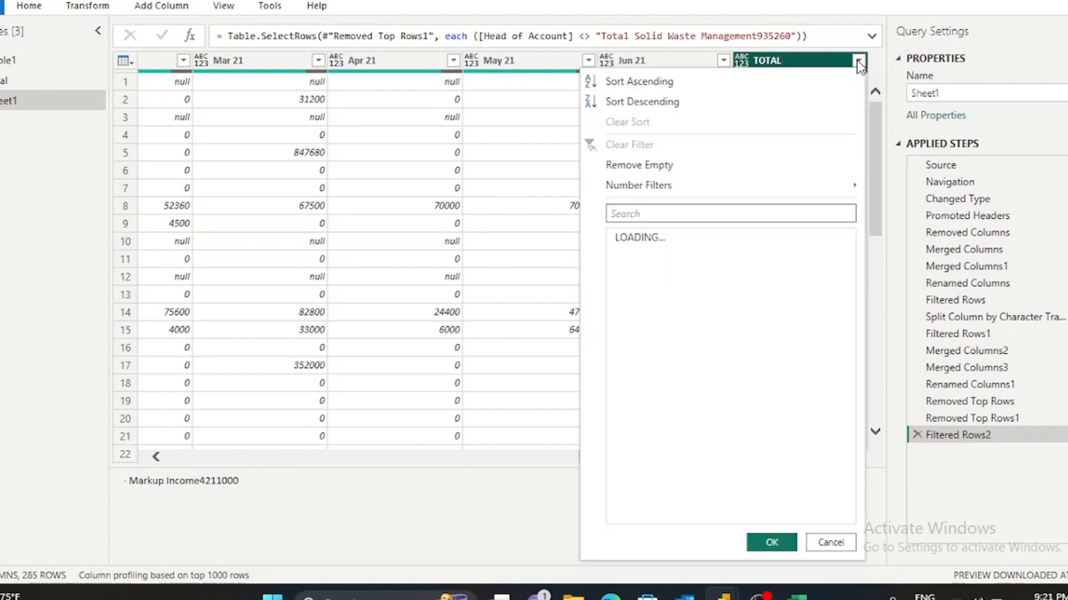
click(639, 257)
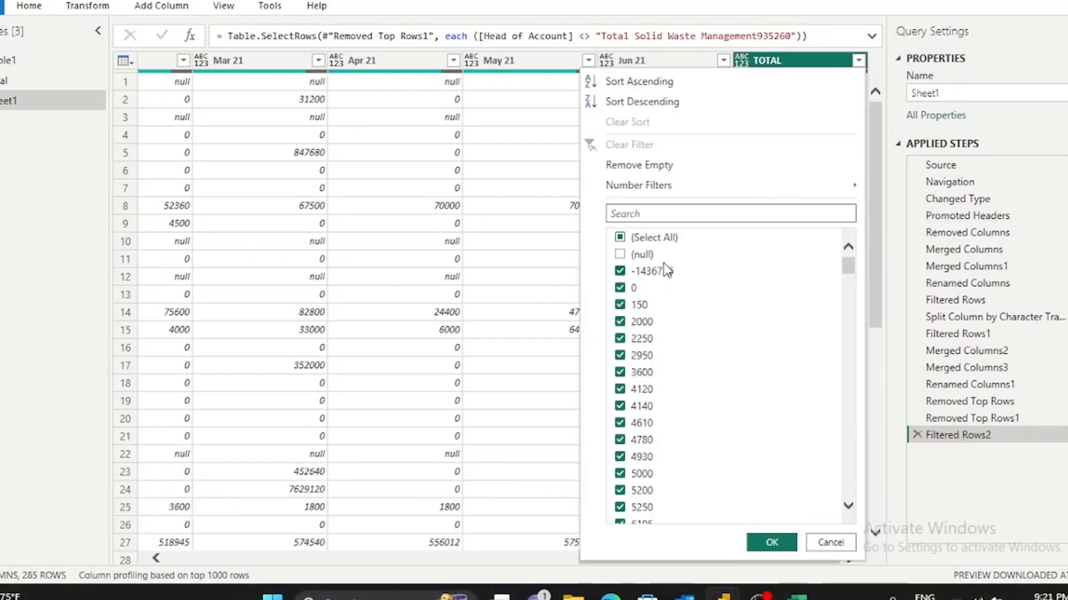
click(770, 543)
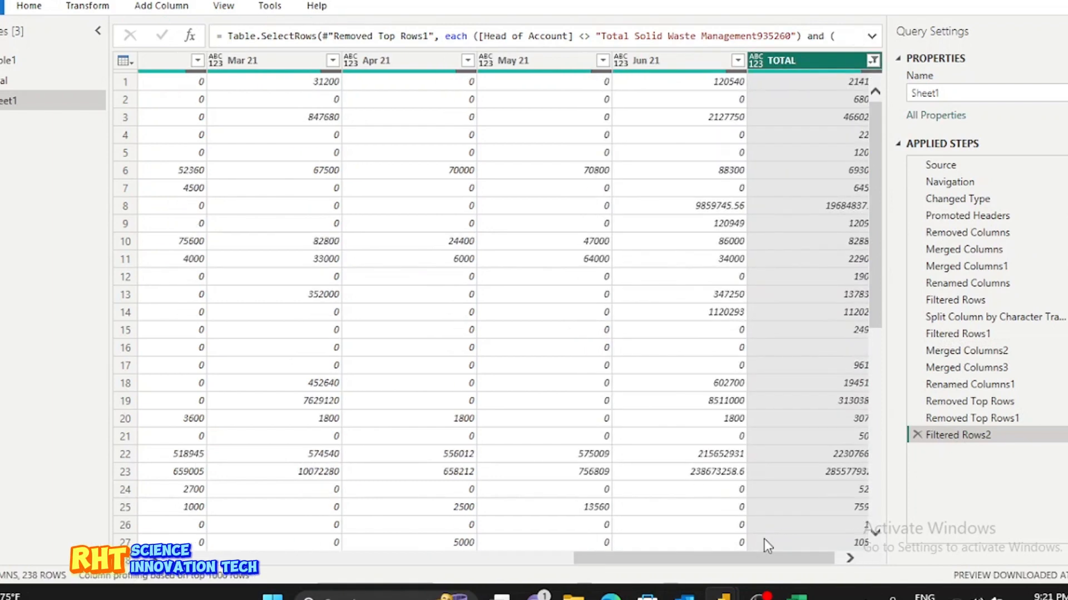
Compare the Misc Income and New Water Conn. Fee rows in Power Query with the Excel accounts through 4212014 Sale of Scrap.
scroll(772, 416, right, 1)
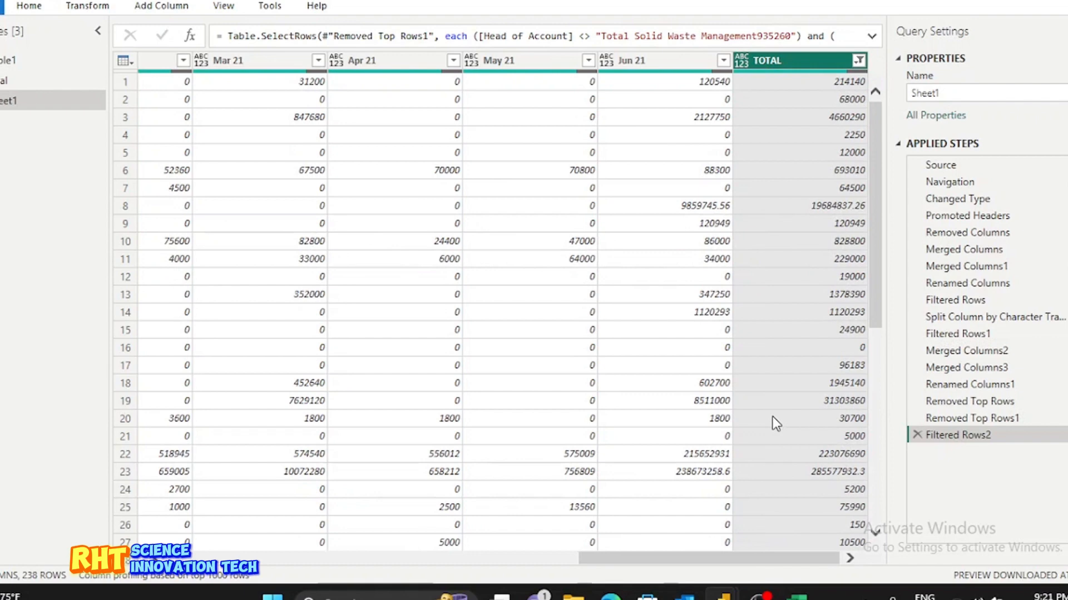
scroll(773, 416, left, 20)
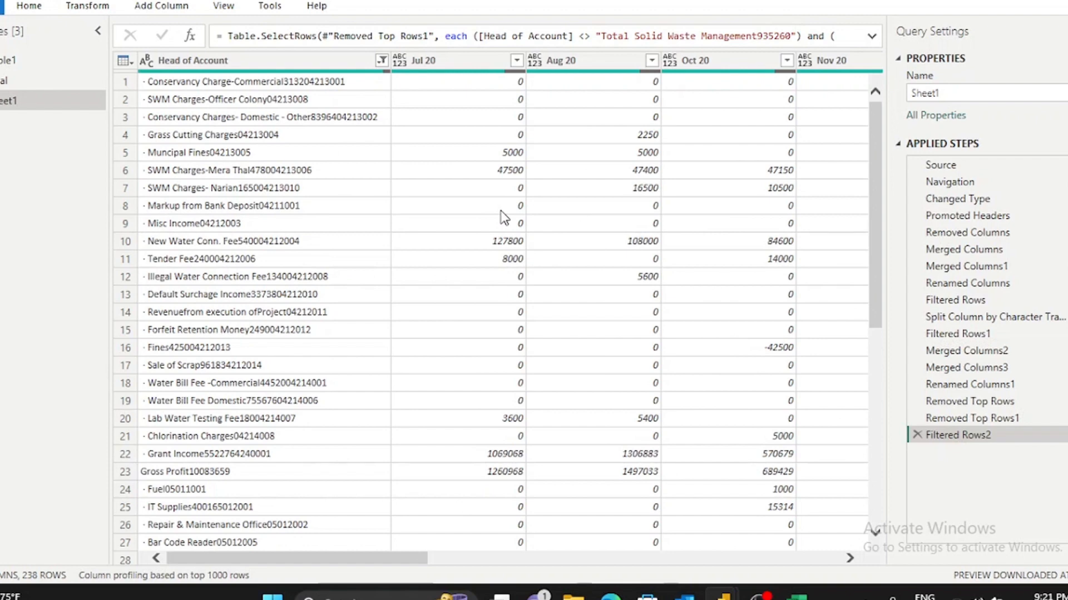
click(233, 223)
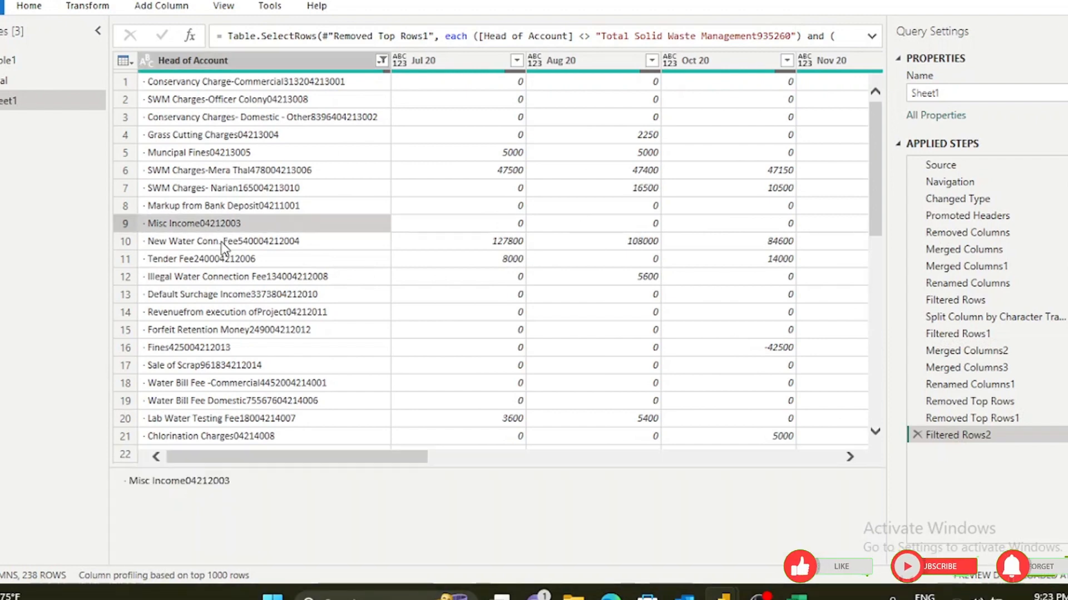
click(224, 243)
key(alt+Tab)
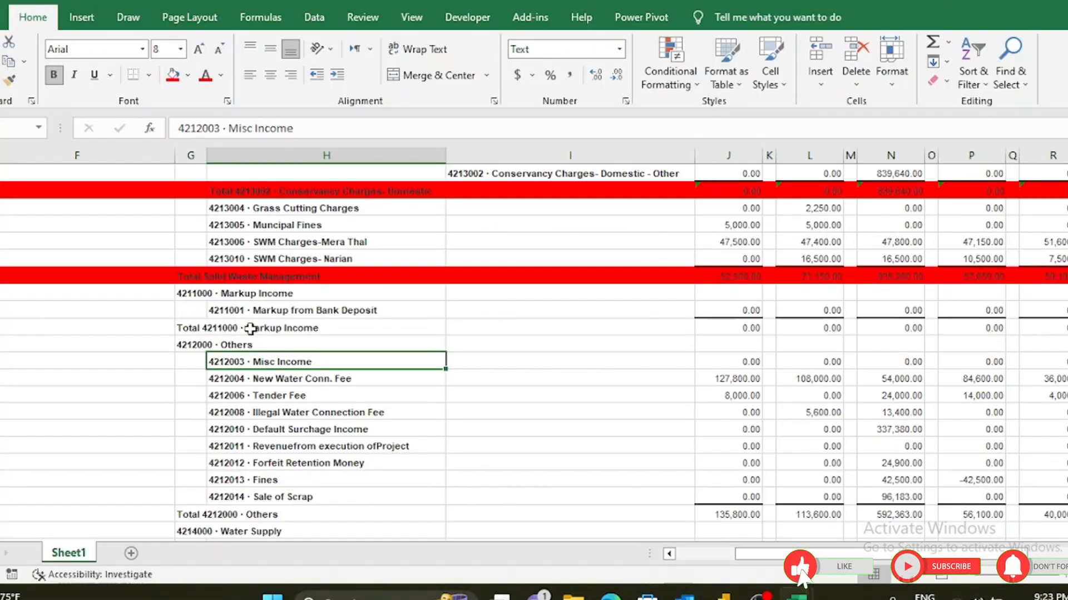
click(261, 378)
click(293, 497)
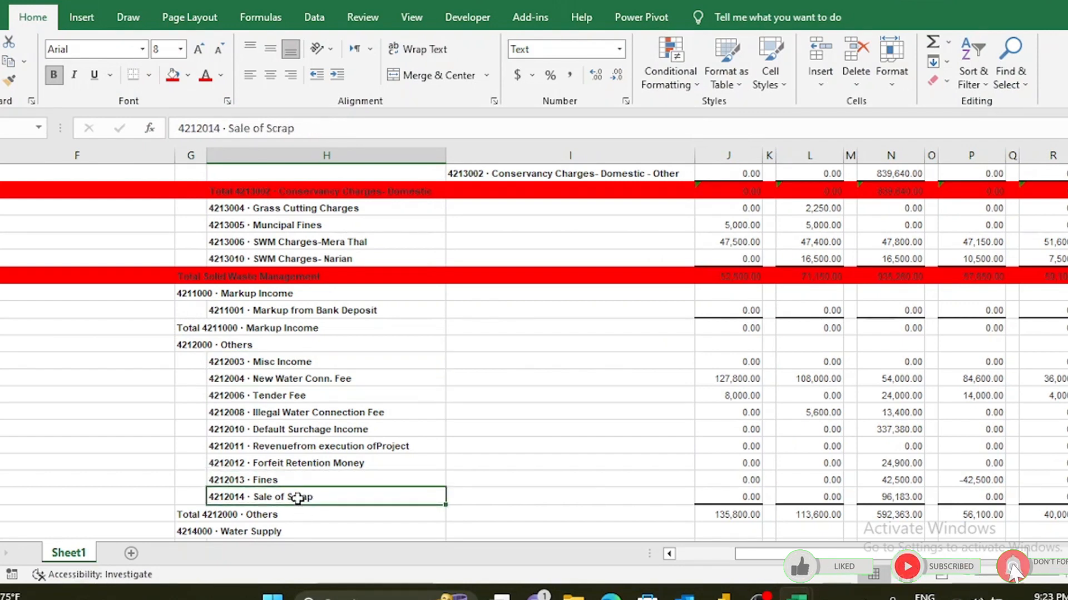
Check the Power Query rows from Forfeit Retention Money to Sale of Scrap, and return to the Excel workbook.
key(alt+Tab)
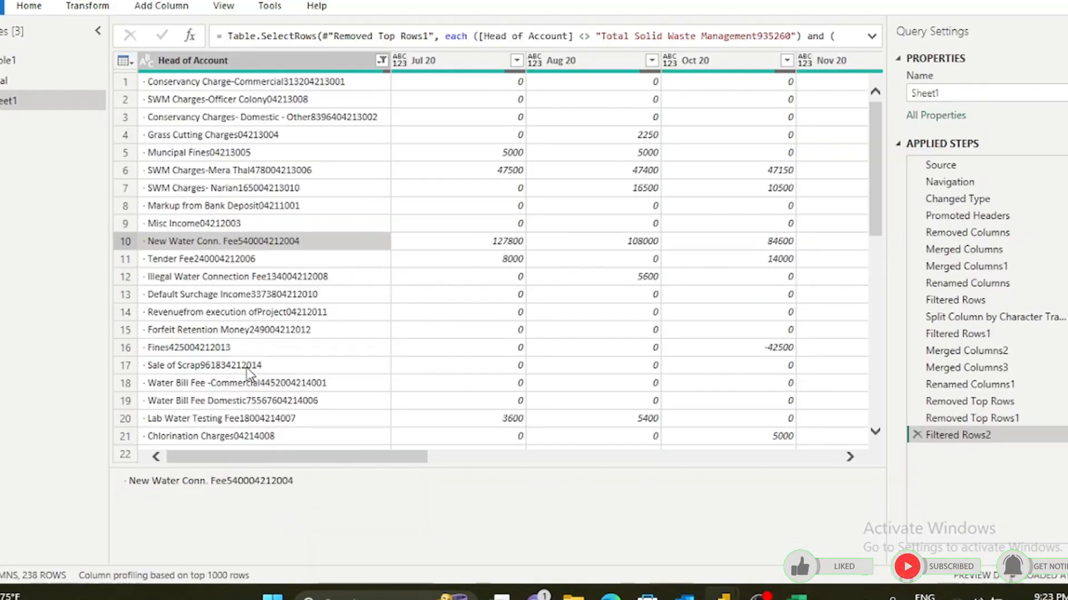
scroll(272, 331, down, 1)
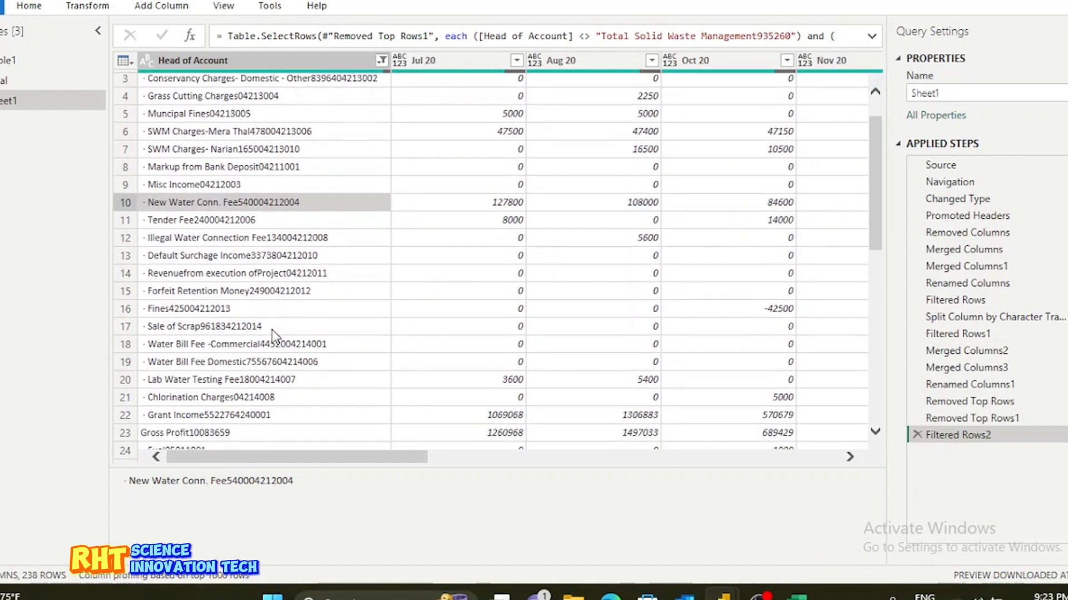
scroll(272, 336, up, 1)
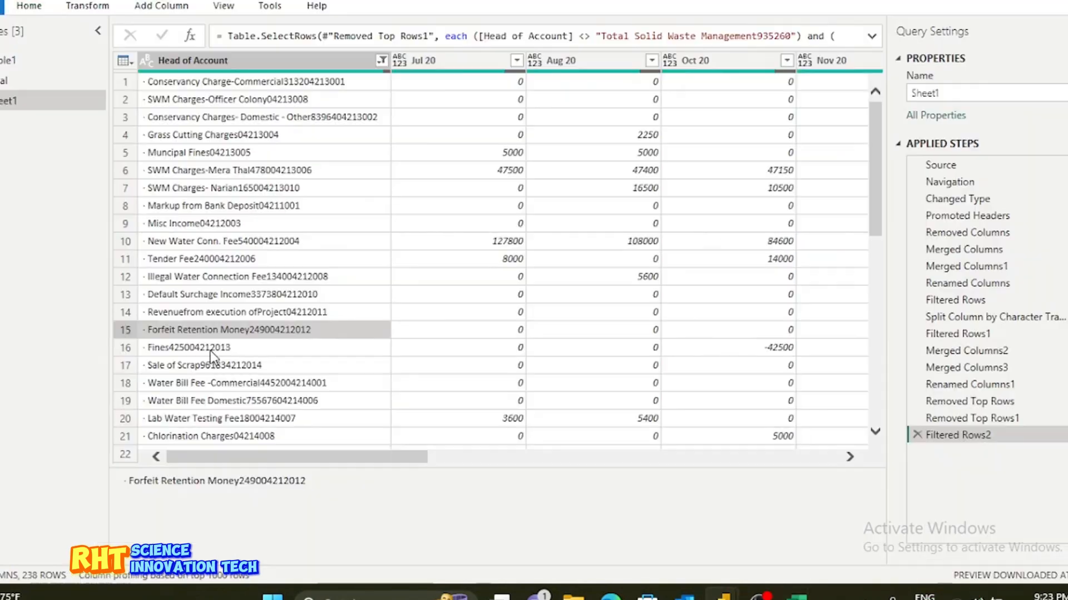
click(209, 363)
click(203, 377)
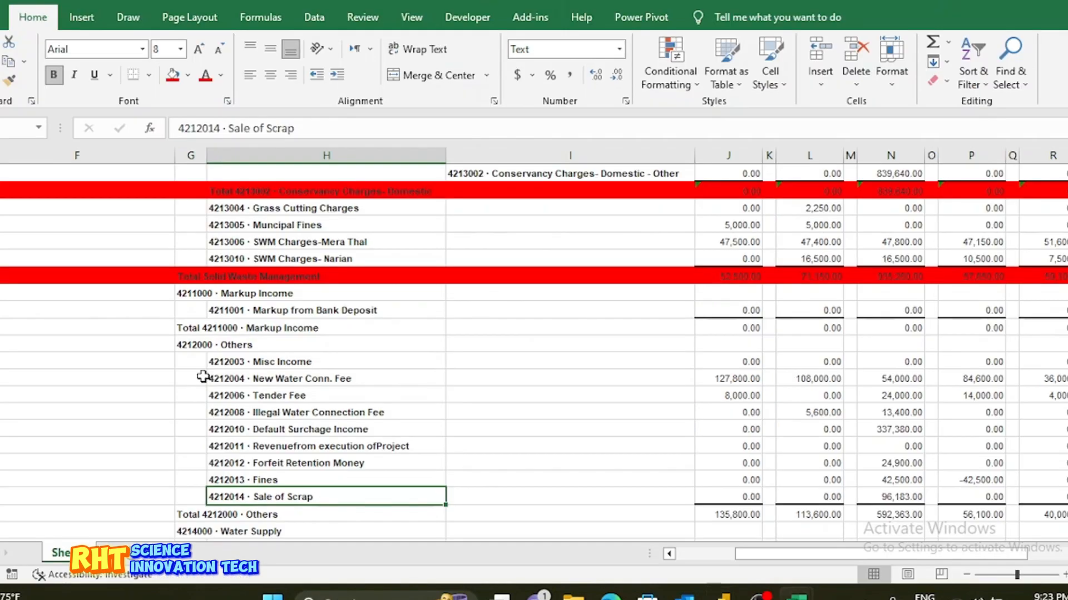
Fill the Total 4212000 · Others row with red in the Excel sheet.
scroll(308, 442, down, 2)
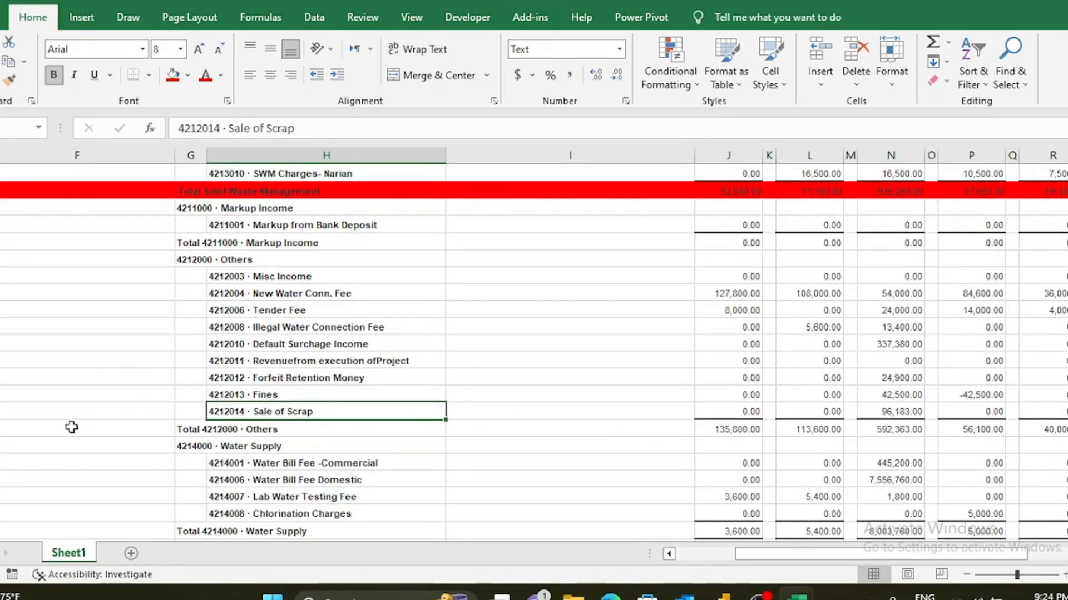
click(0, 411)
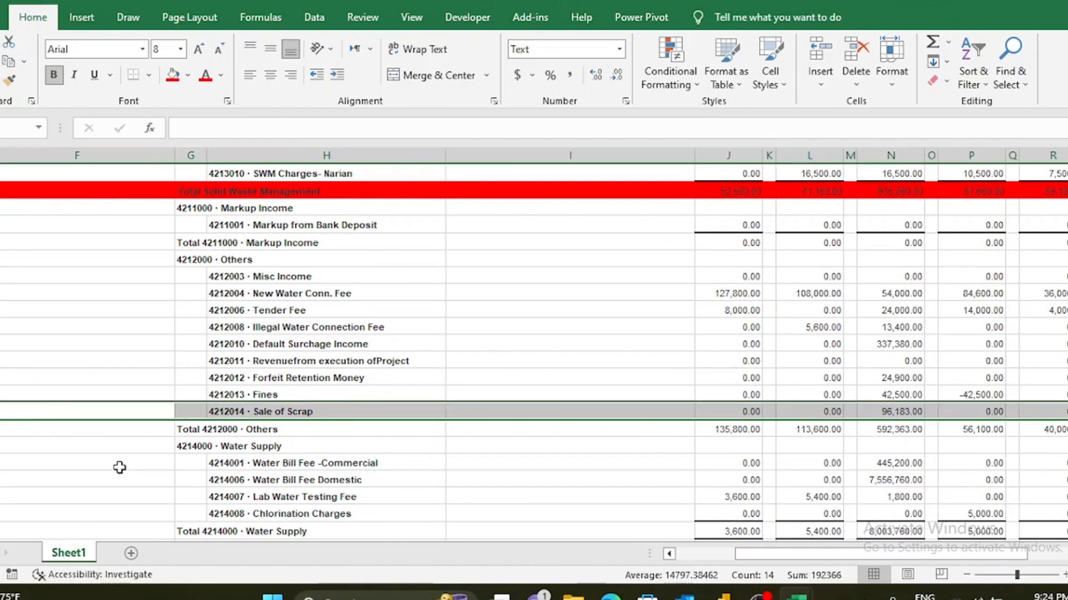
click(0, 429)
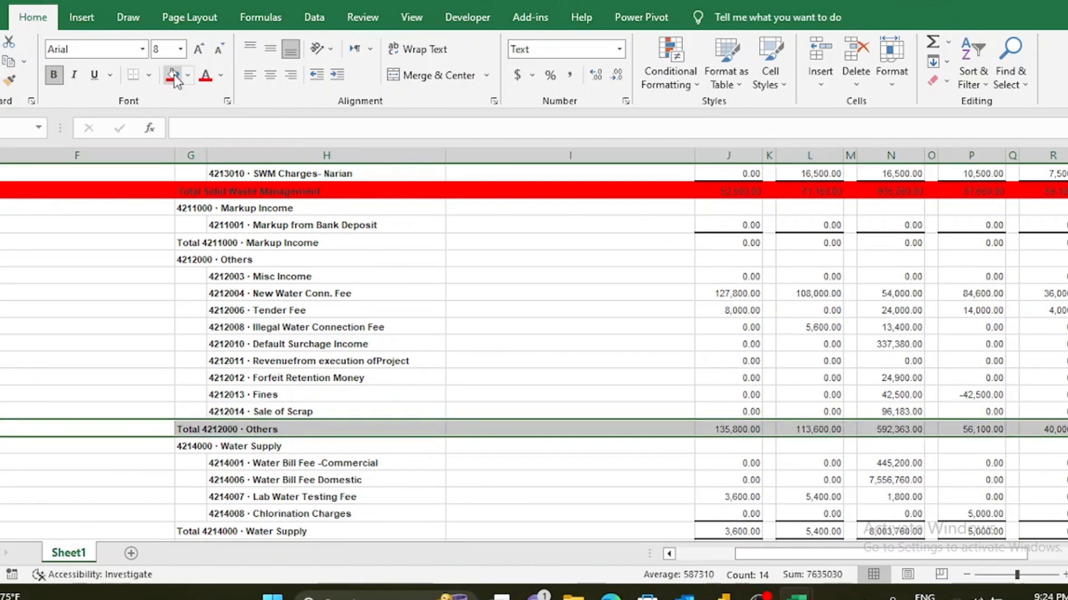
click(174, 79)
Compare the Sale of Scrap and Water Bill Fee -Commercial rows in Power Query with the Water Supply section in Excel.
key(alt+Tab)
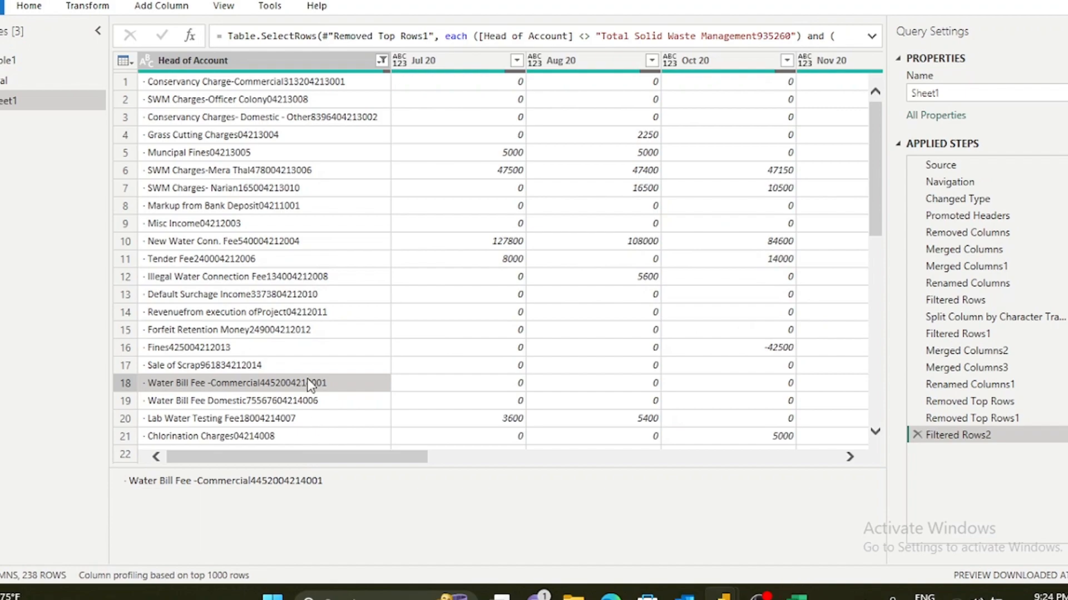
key(alt+Tab)
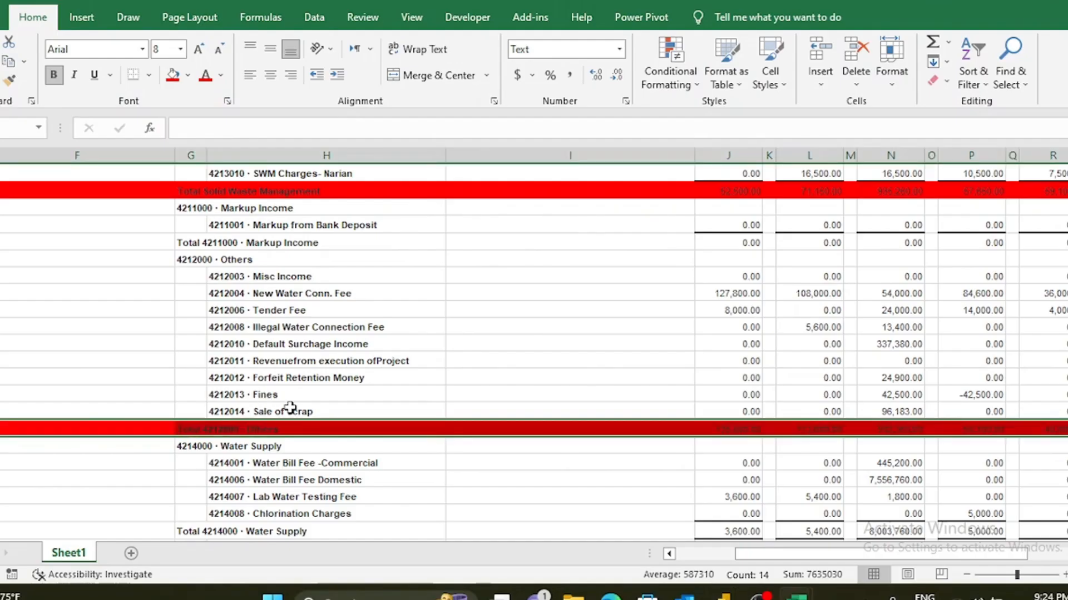
click(289, 411)
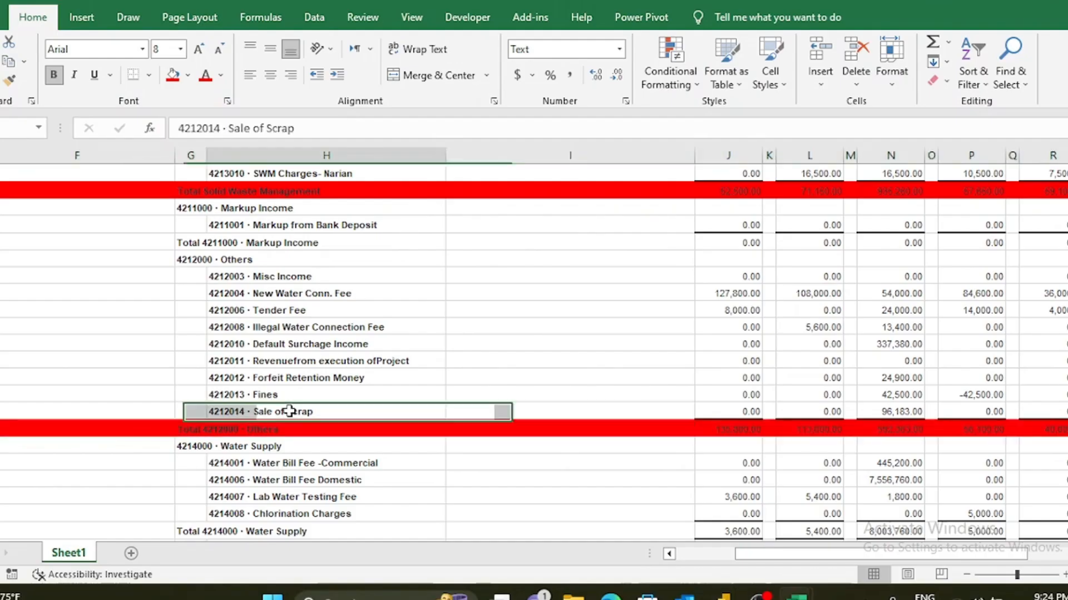
click(308, 465)
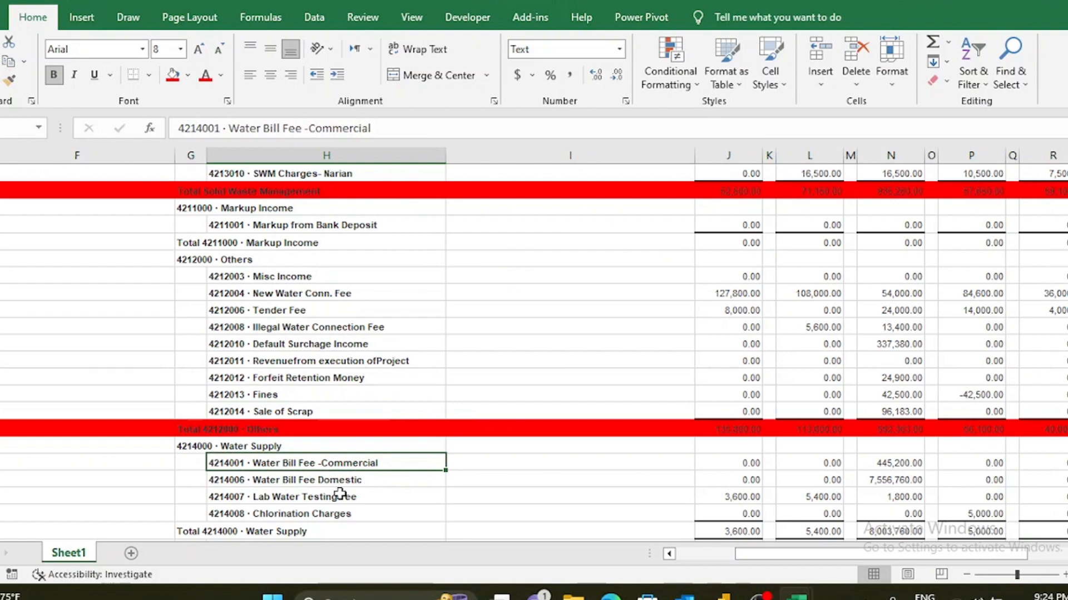
click(0, 446)
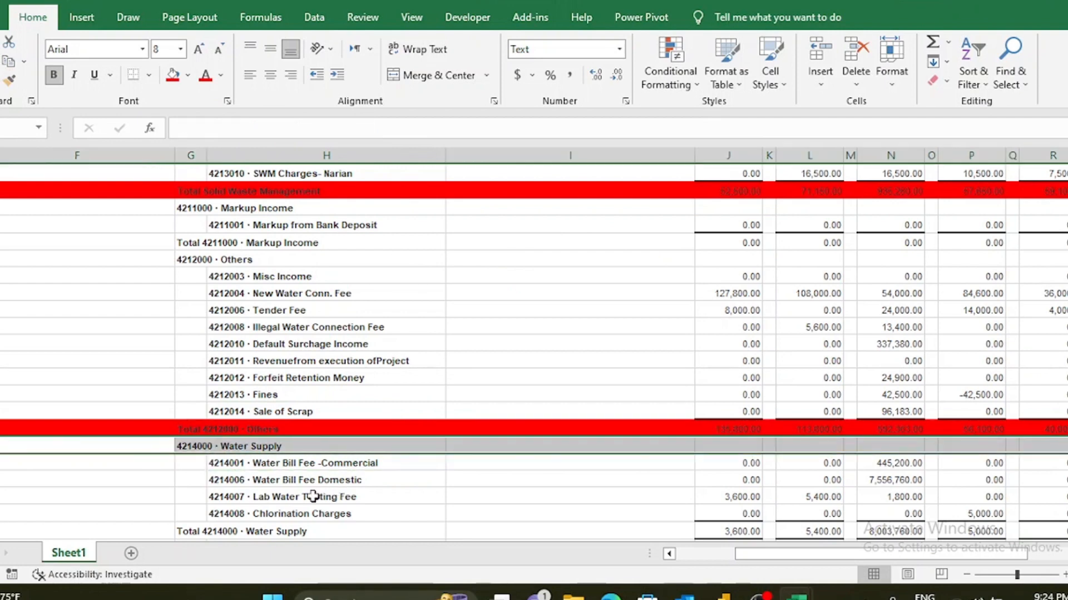
Check the Power Query rows from Water Bill Fee -Commercial to Gross Profit against the Excel sheet, and return to Power Query.
key(alt+Tab)
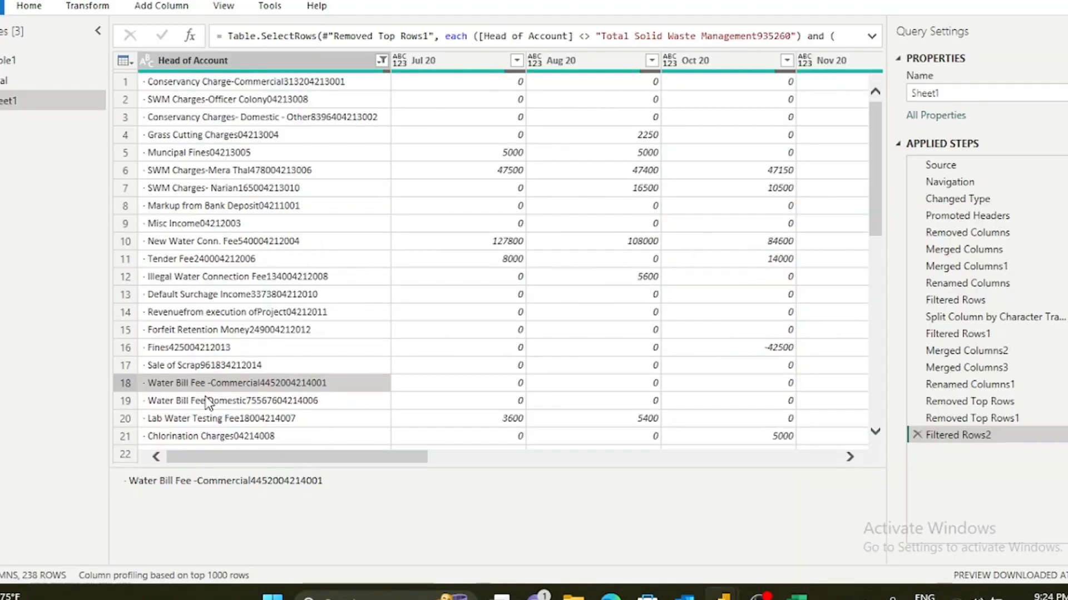
scroll(215, 401, down, 3)
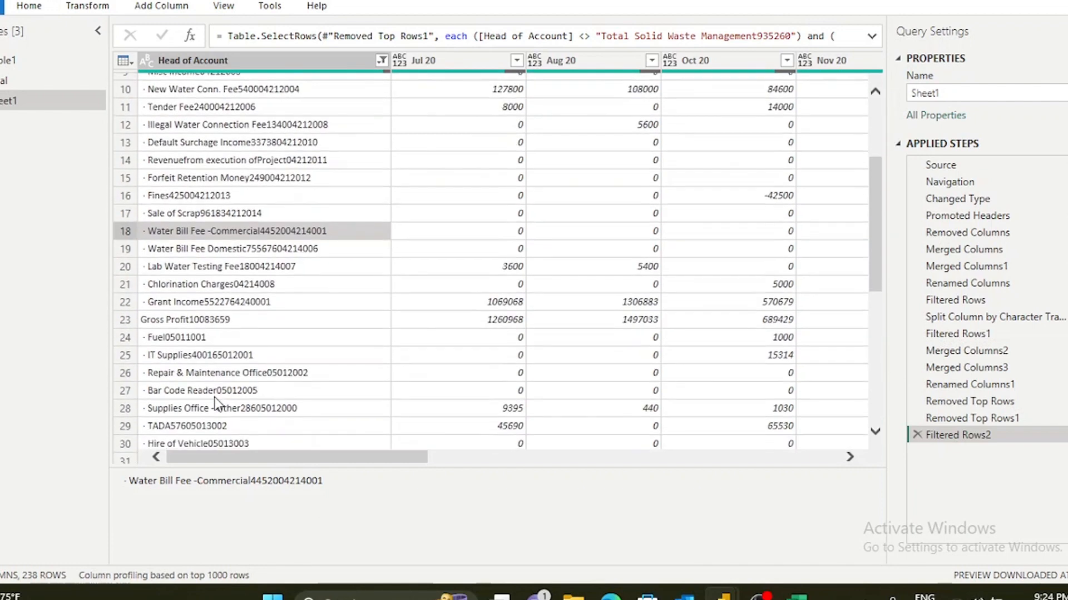
scroll(216, 401, down, 1)
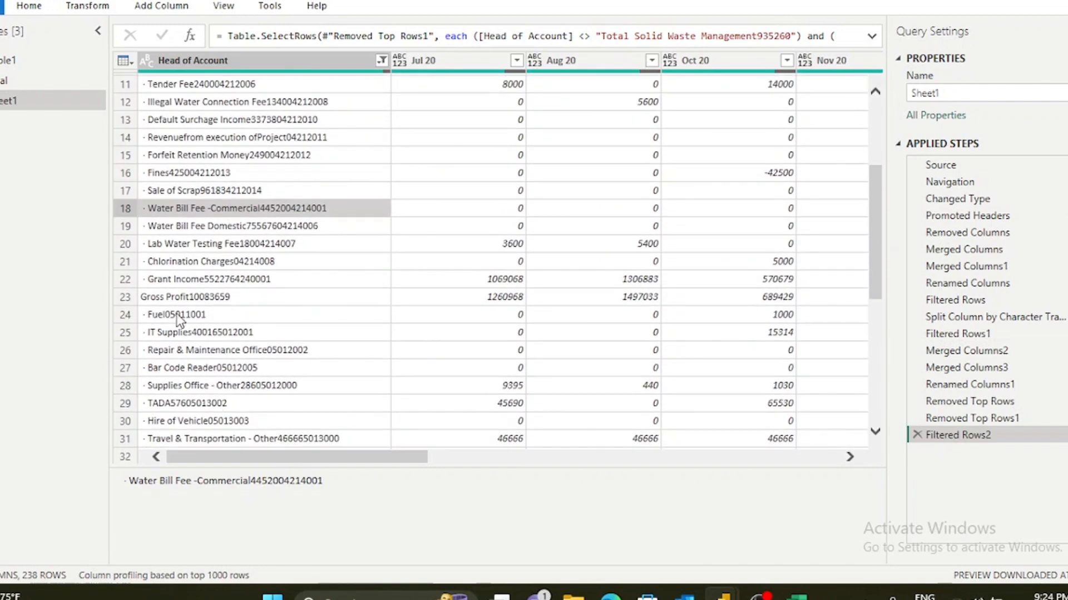
click(125, 297)
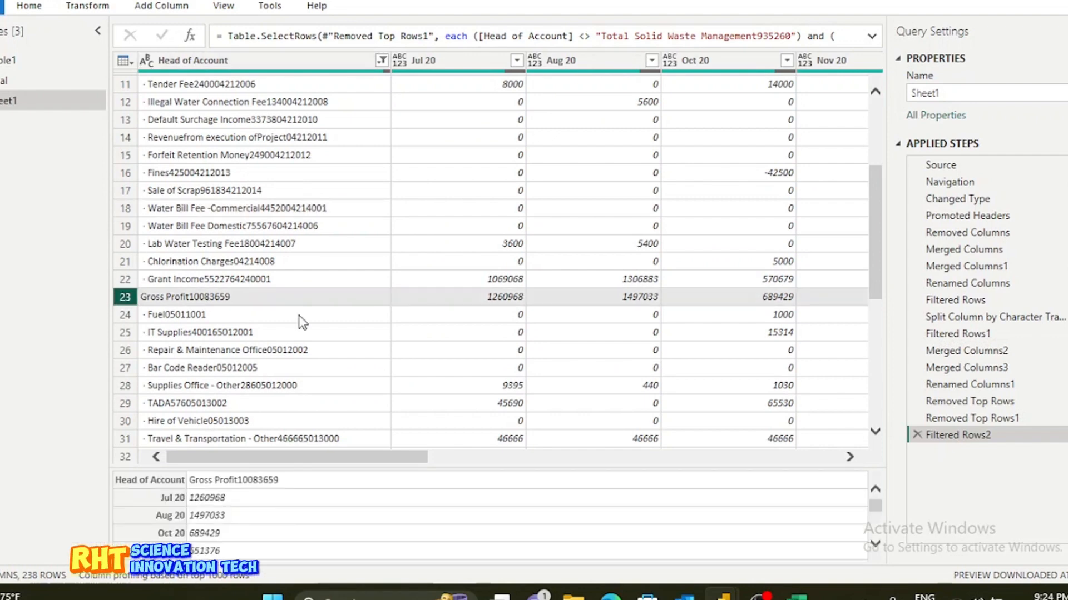
key(alt+Tab)
click(1, 507)
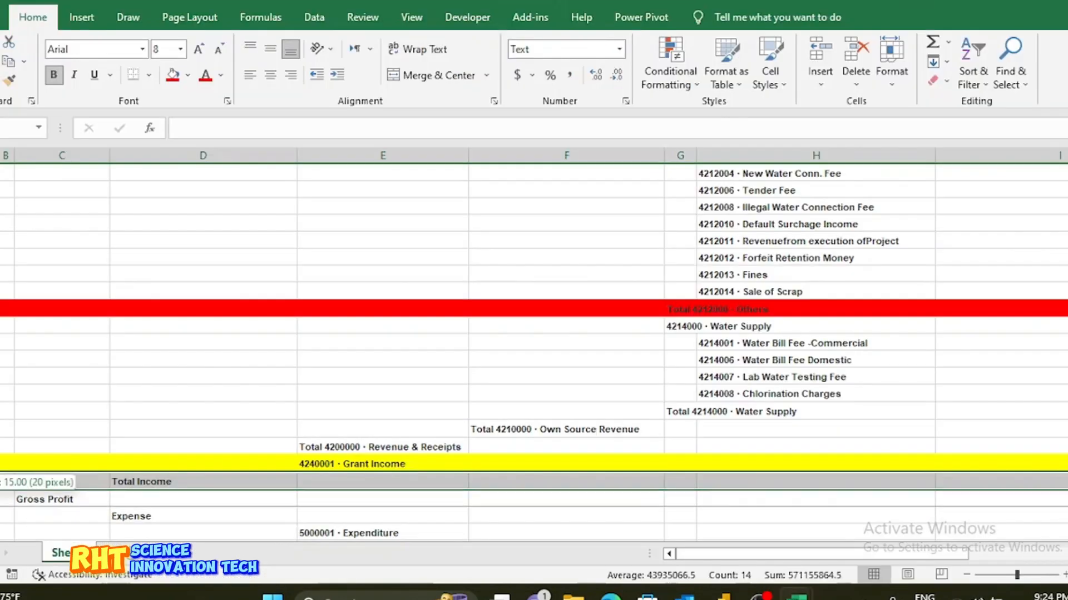
click(1, 500)
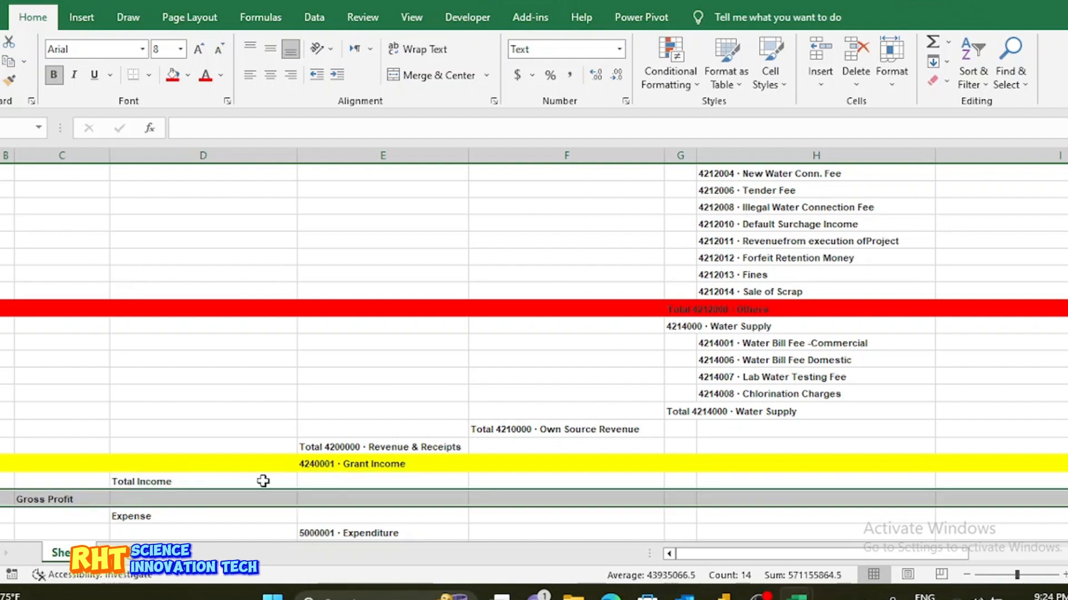
key(alt+Tab)
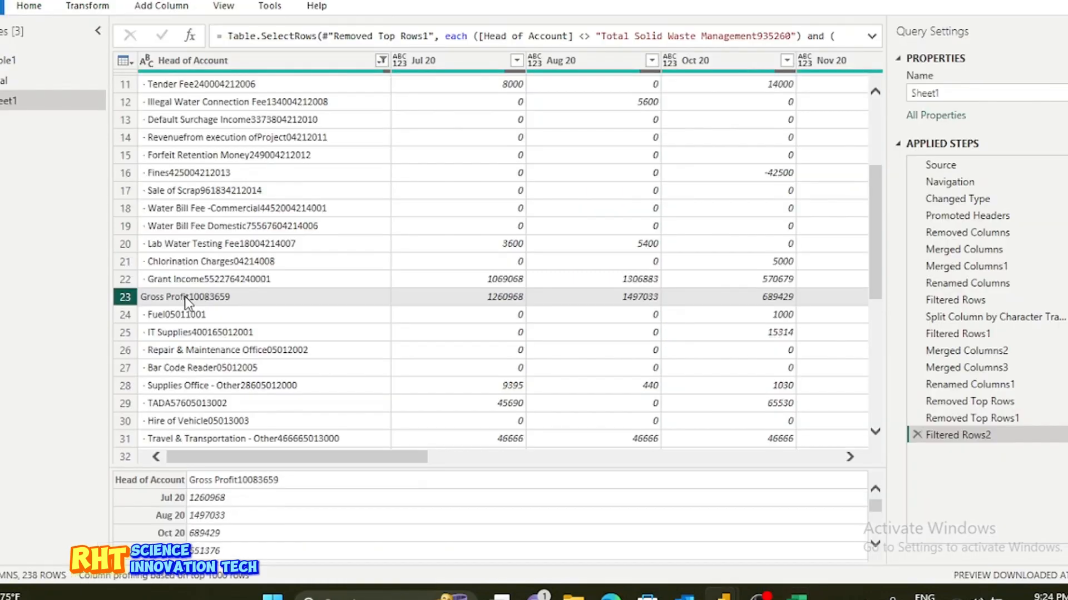
Search the Head of Account filter for "gros" and exclude the Gross Profit10083659 row.
click(382, 60)
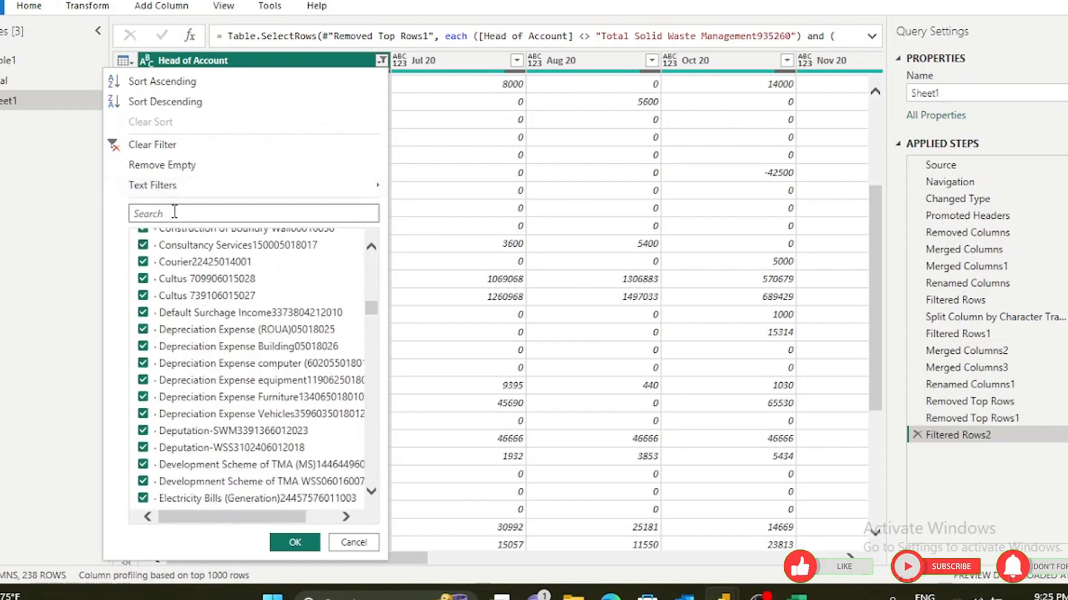
click(174, 211)
text(gros)
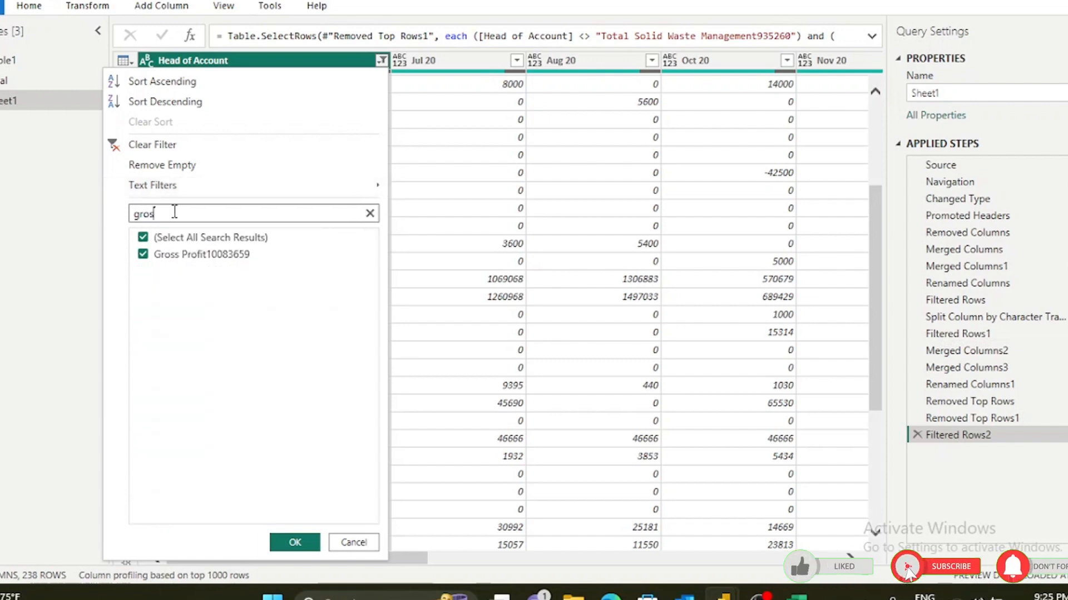
click(143, 255)
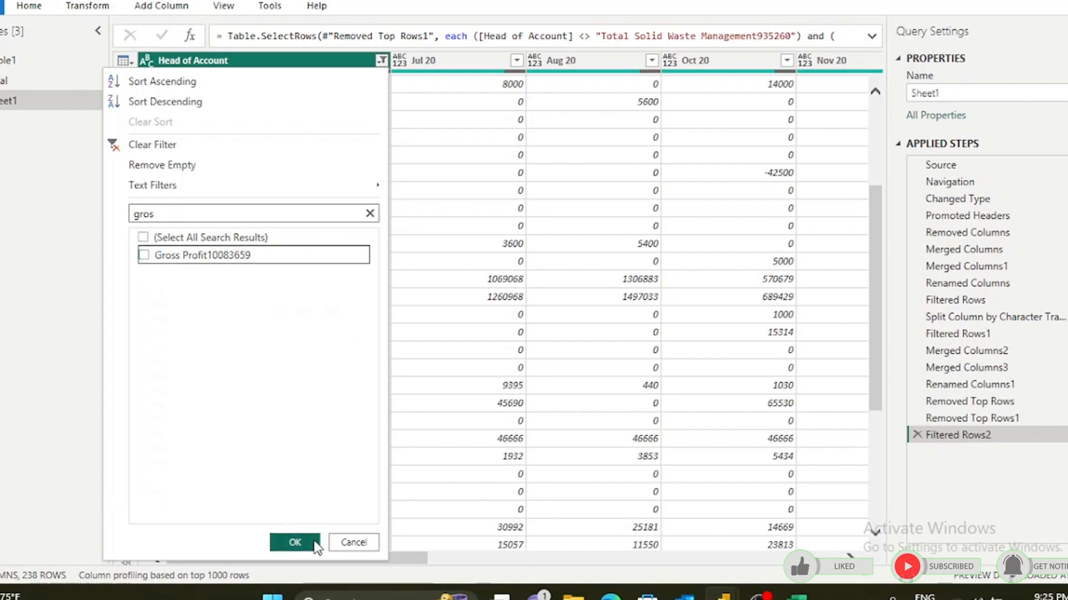
click(304, 543)
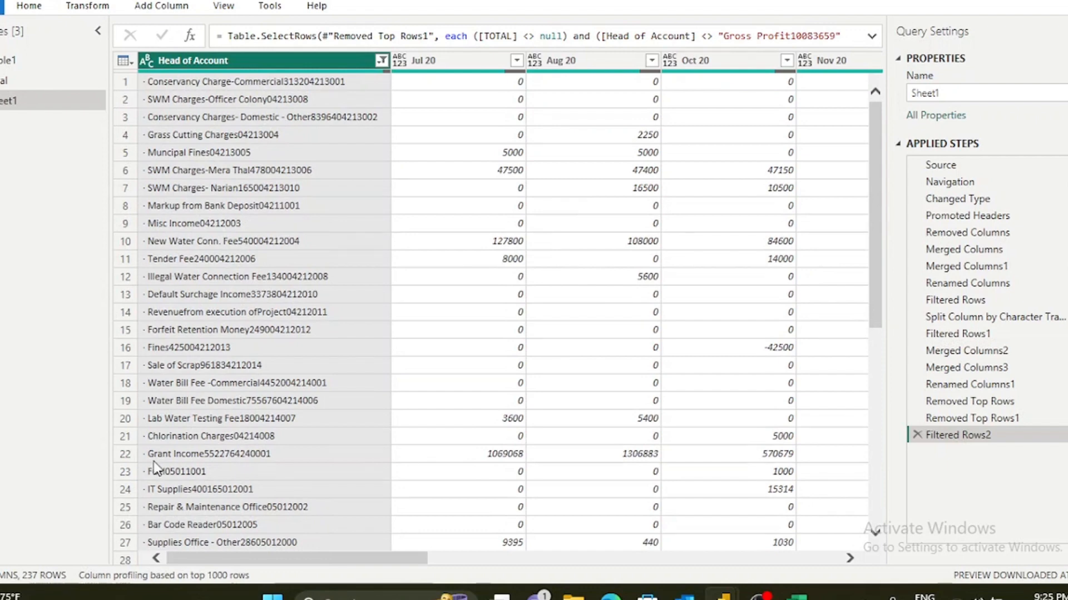
Review the filtered accounts from Grant Income onward and apply the query changes to the Power BI model.
click(125, 454)
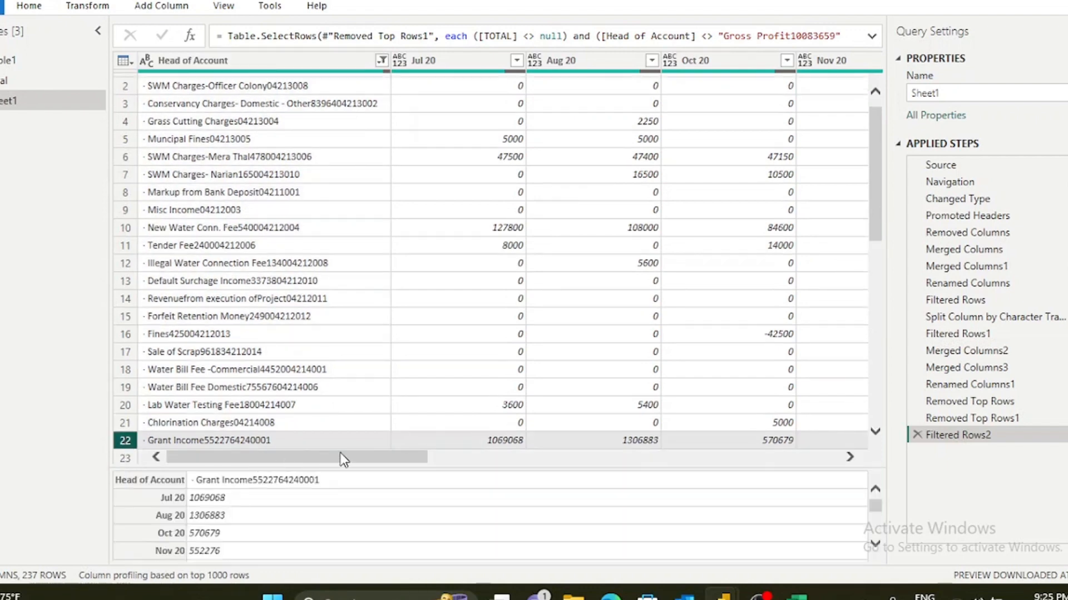
click(130, 424)
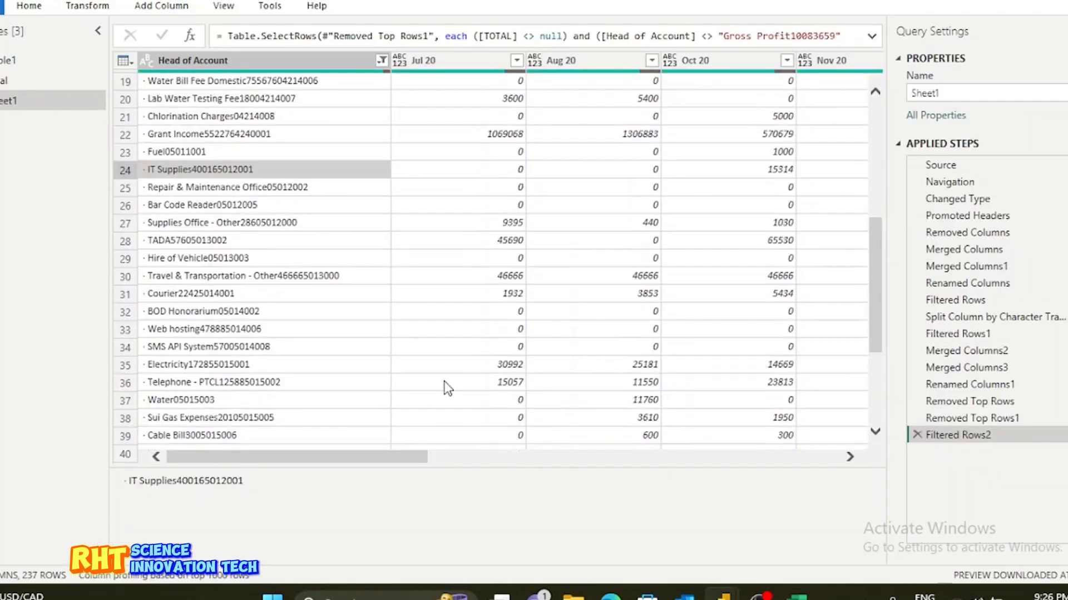
scroll(443, 384, down, 2)
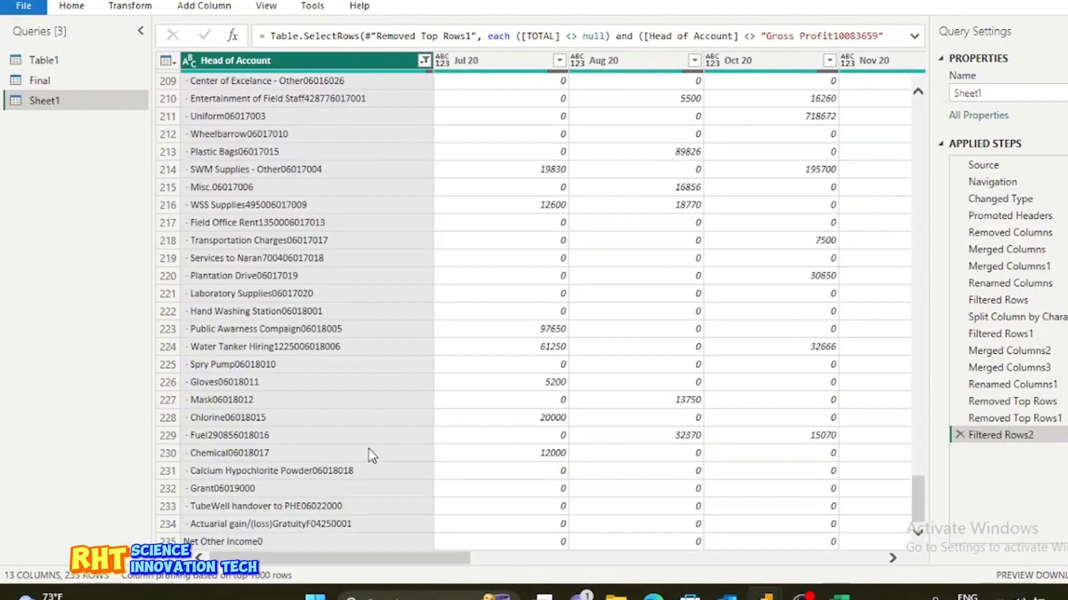
click(25, 7)
click(63, 37)
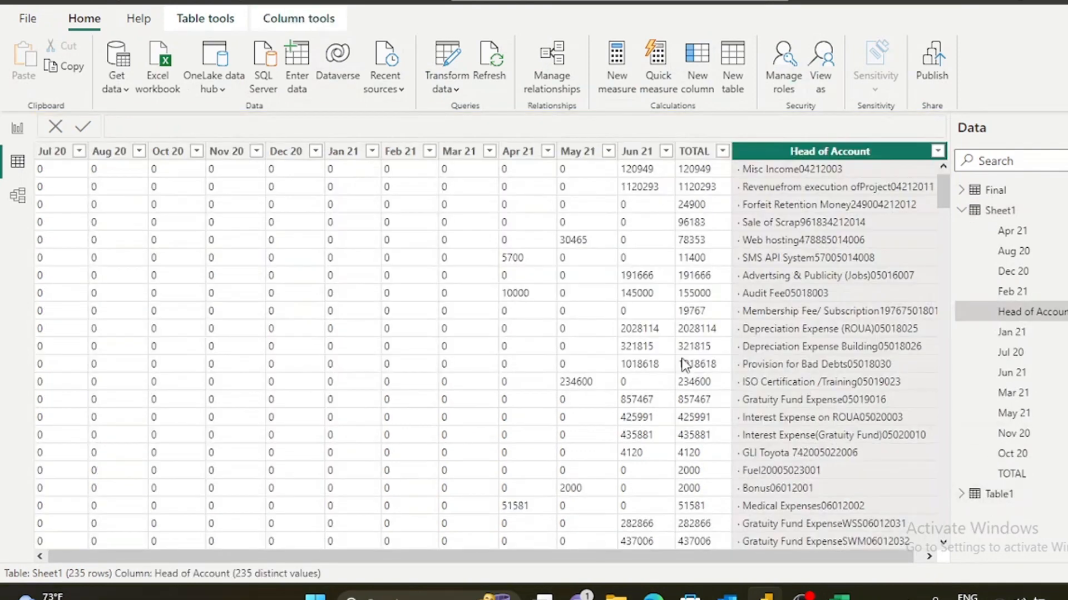
Rename the Sheet1 table to "month data" in the data model.
click(746, 129)
click(993, 210)
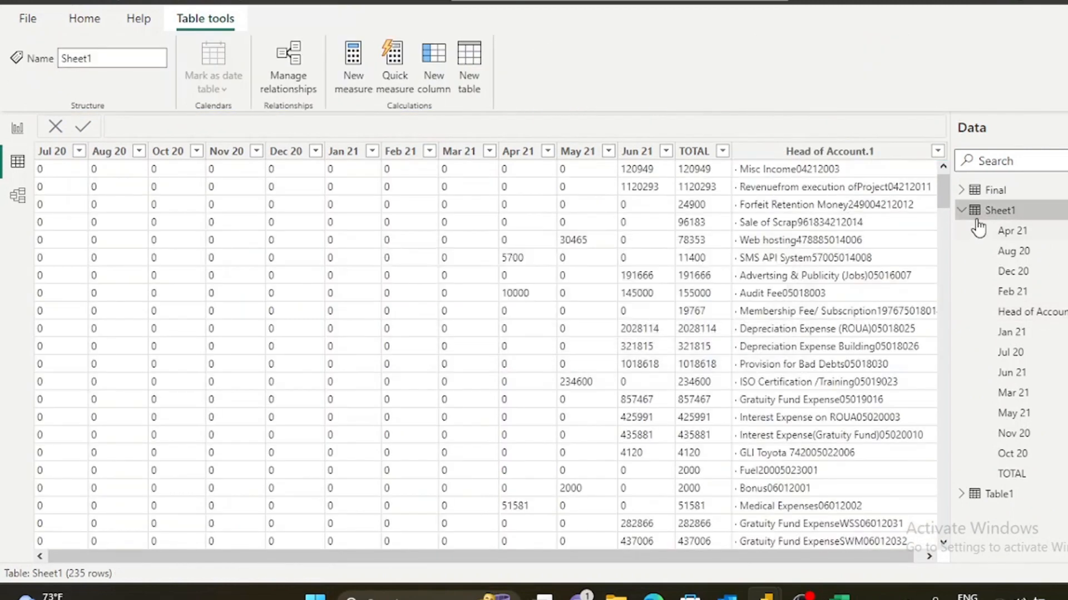
right_click(982, 214)
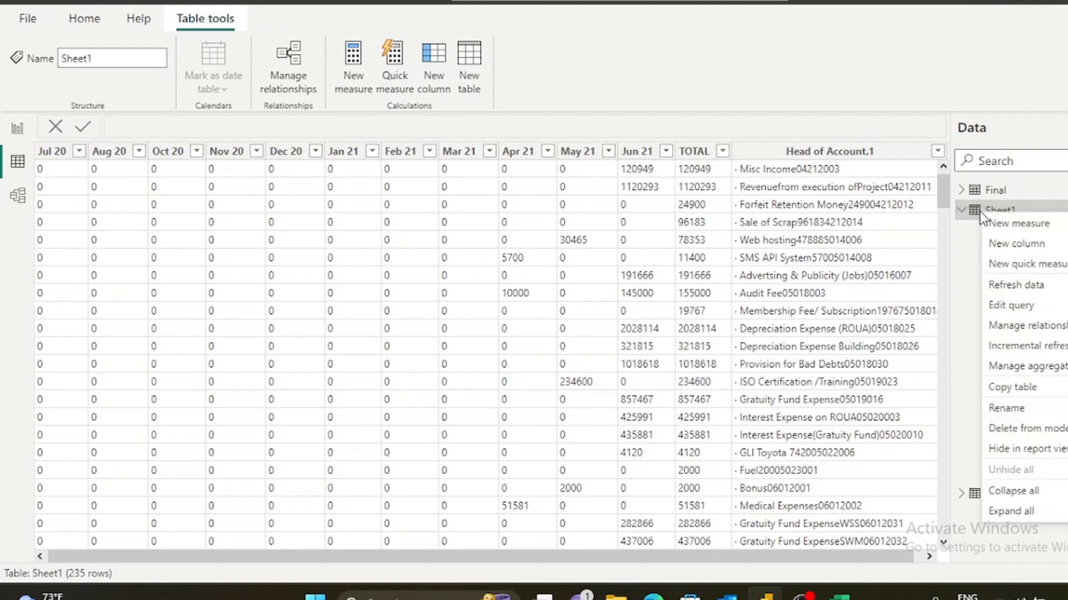
double_click(980, 212)
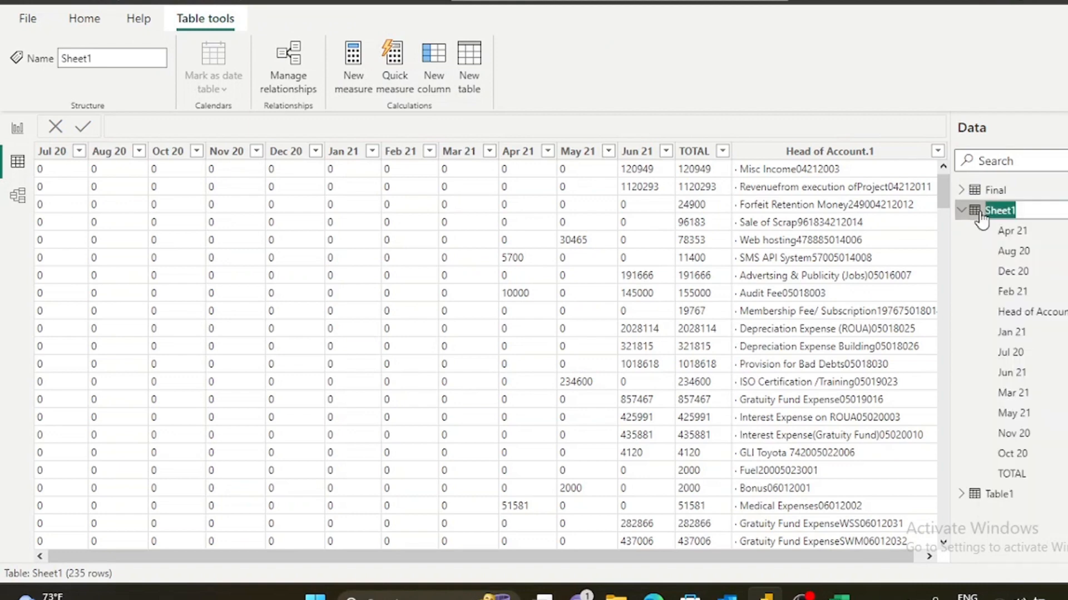
text(month data)
key(Return)
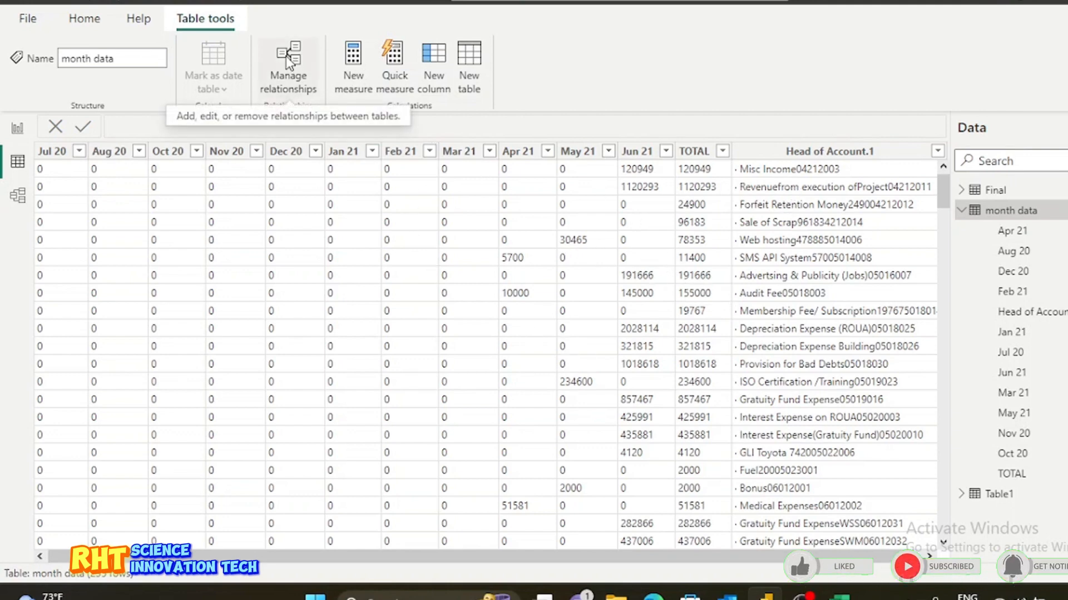
Reopen the month data query in Power Query, unpivot all columns except Head of Account.1, and look through the attribute-value rows.
click(83, 18)
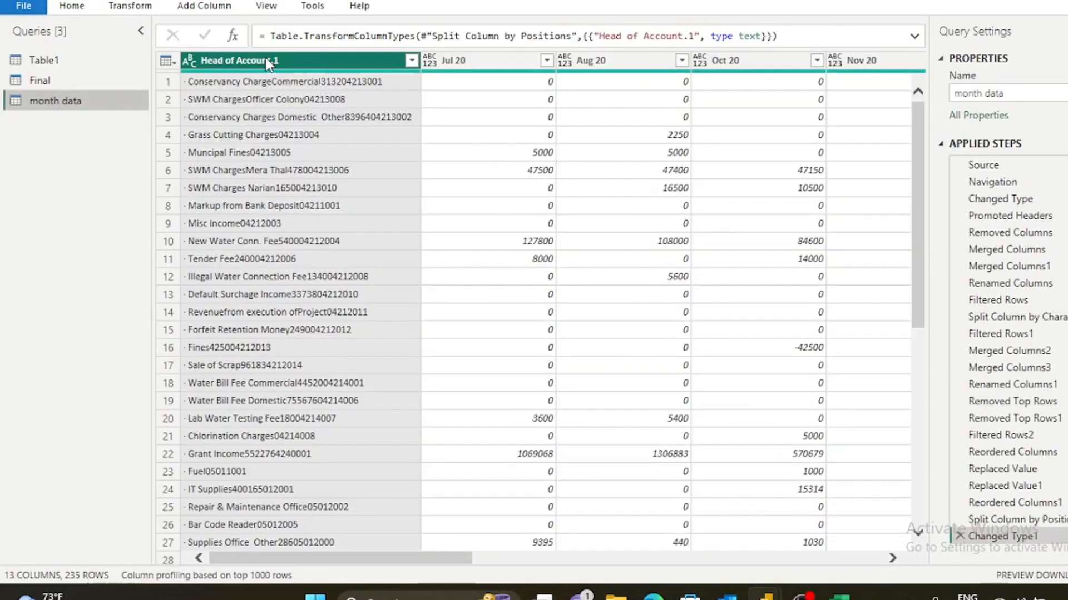
click(82, 6)
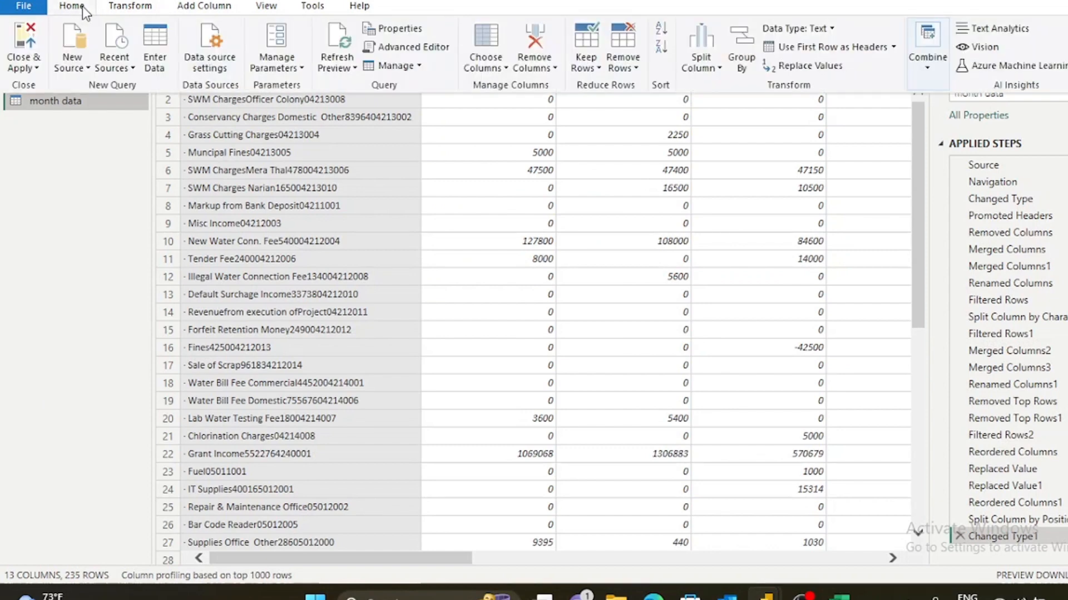
click(130, 6)
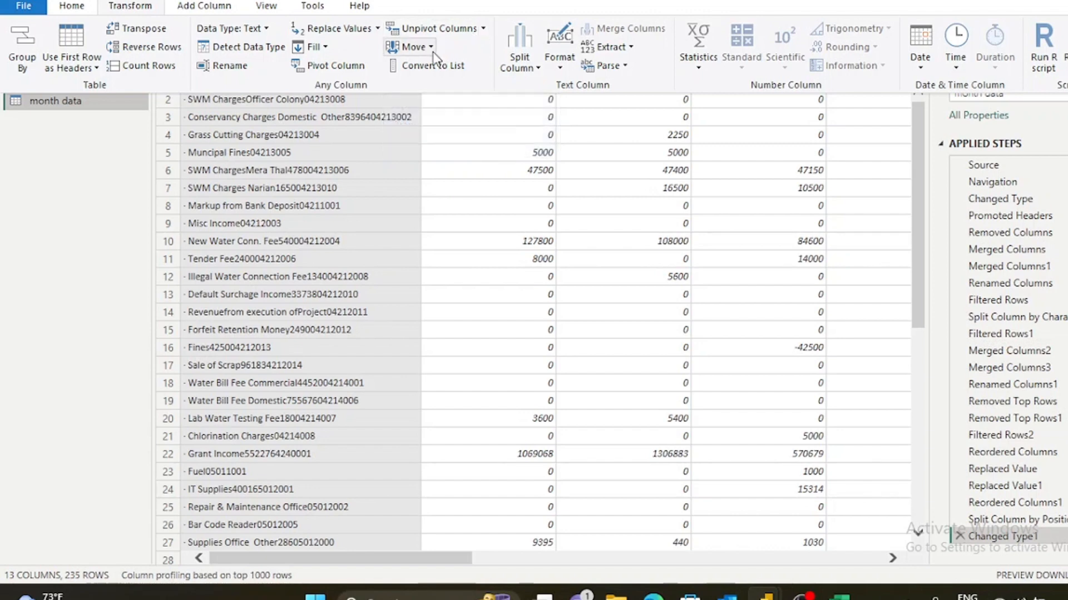
click(482, 28)
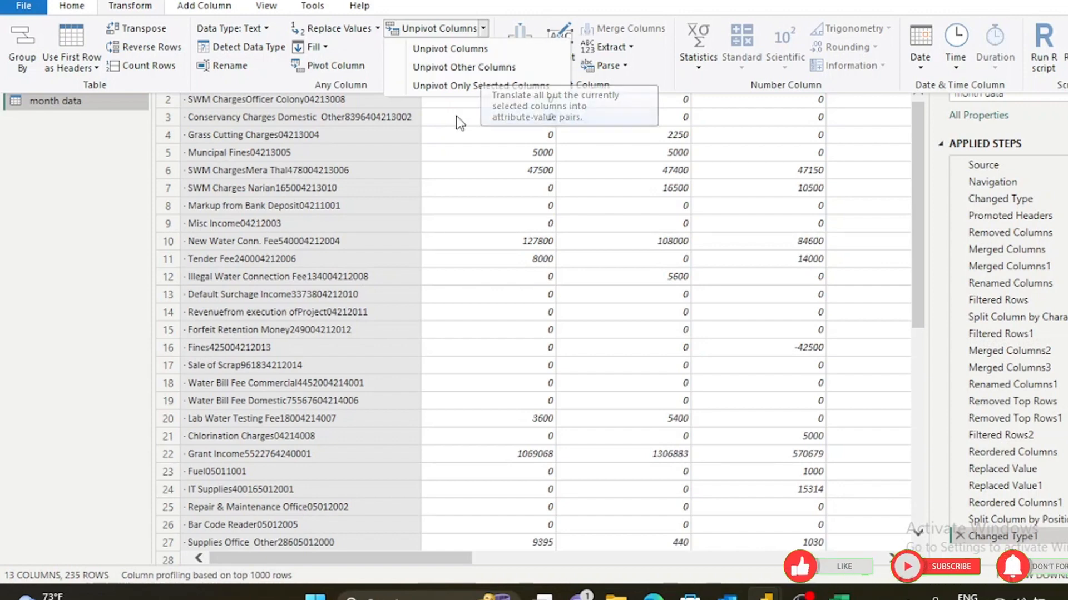
click(463, 70)
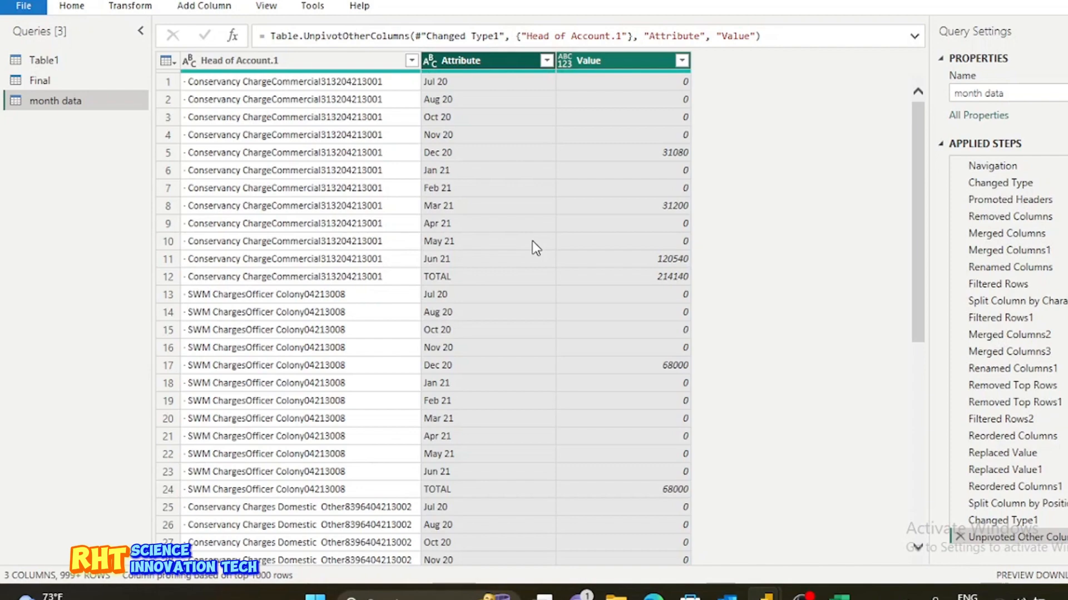
scroll(532, 242, down, 20)
scroll(532, 241, down, 20)
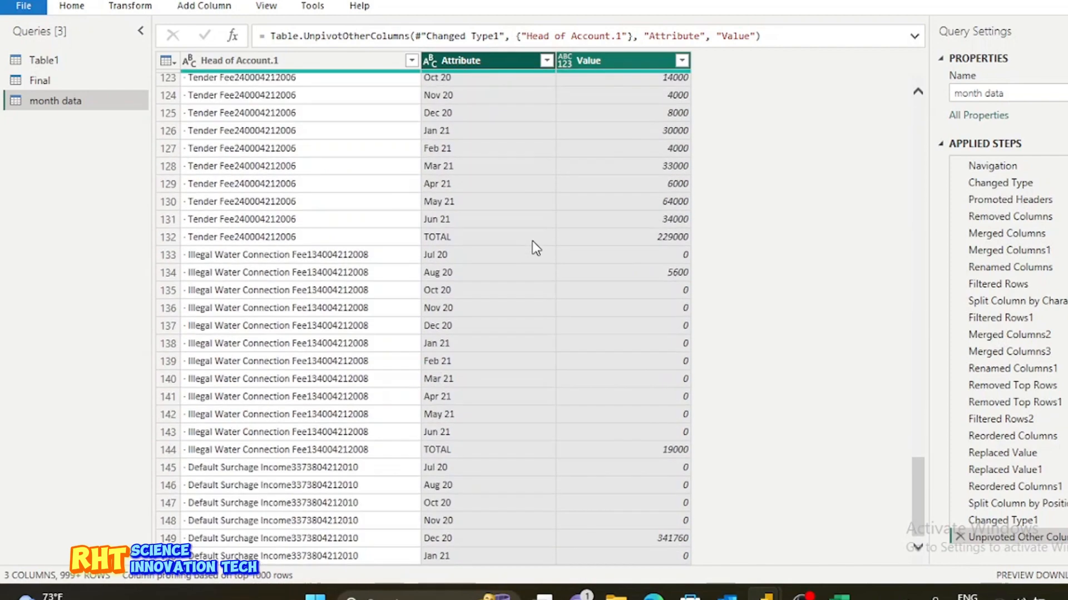
scroll(532, 242, down, 20)
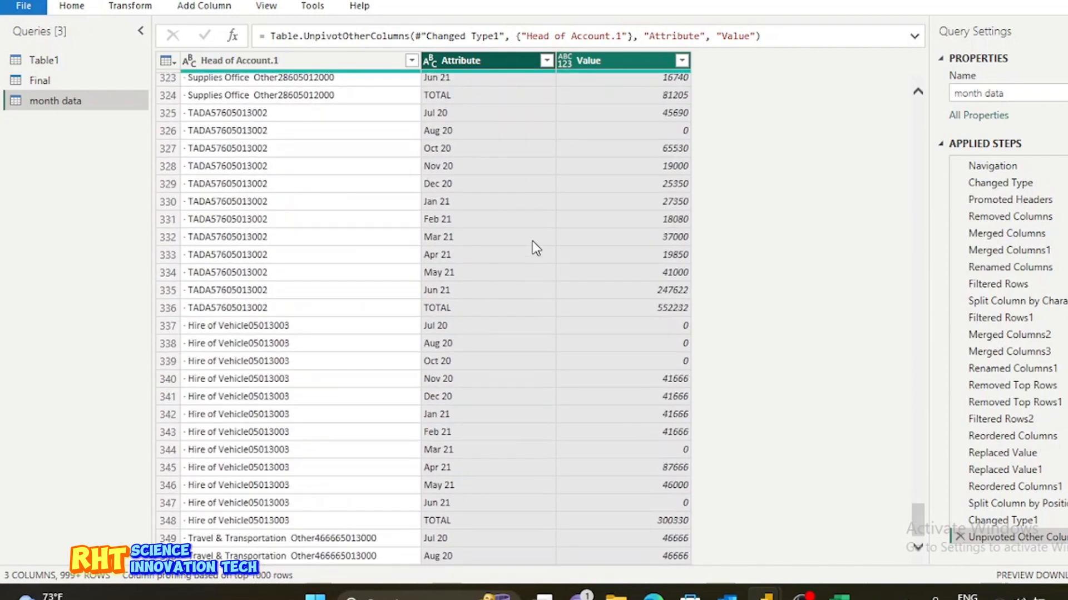
scroll(532, 241, down, 20)
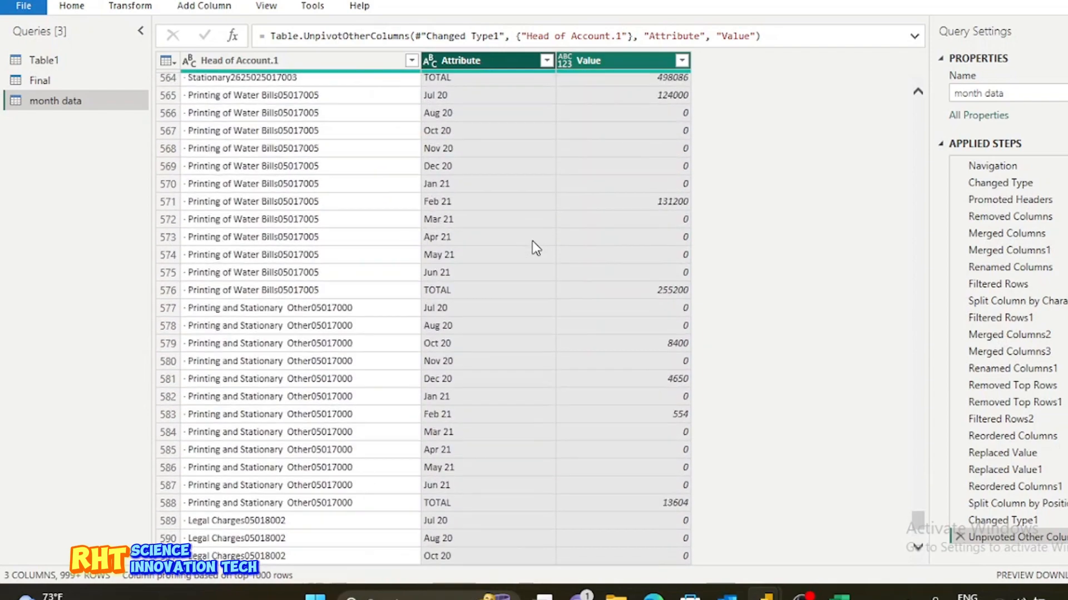
Apply the unpivoted month data query to the model, closing Power Query, and look through the loaded rows.
click(66, 6)
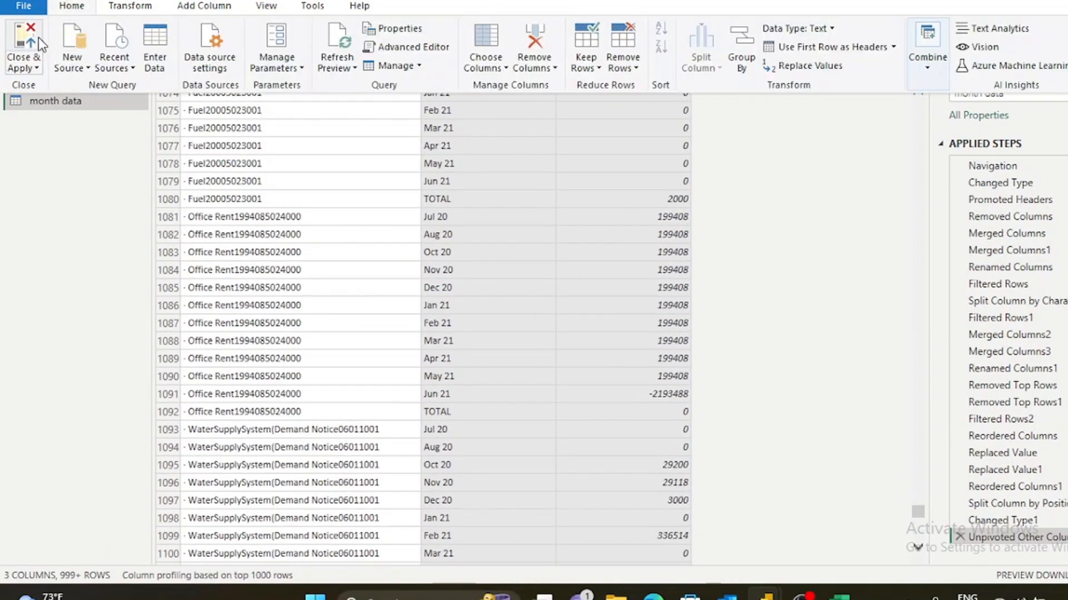
click(31, 61)
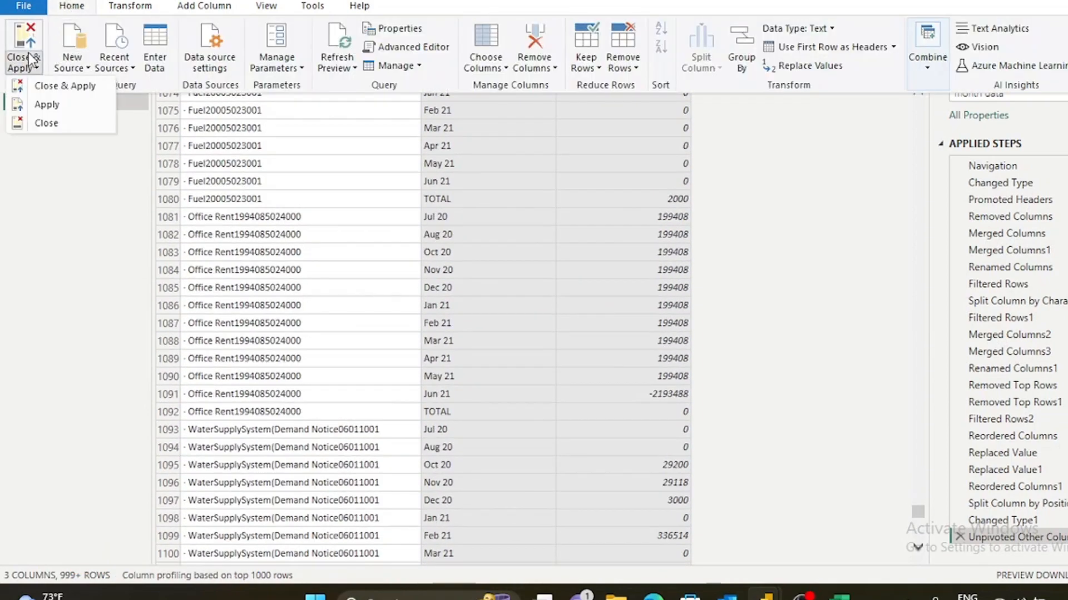
click(70, 87)
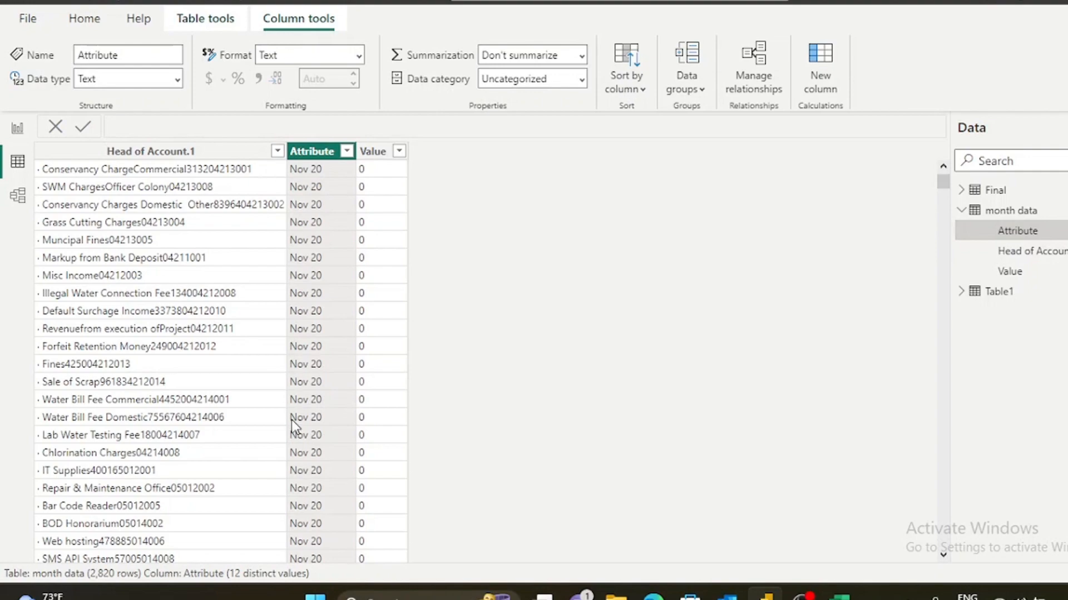
scroll(293, 425, down, 20)
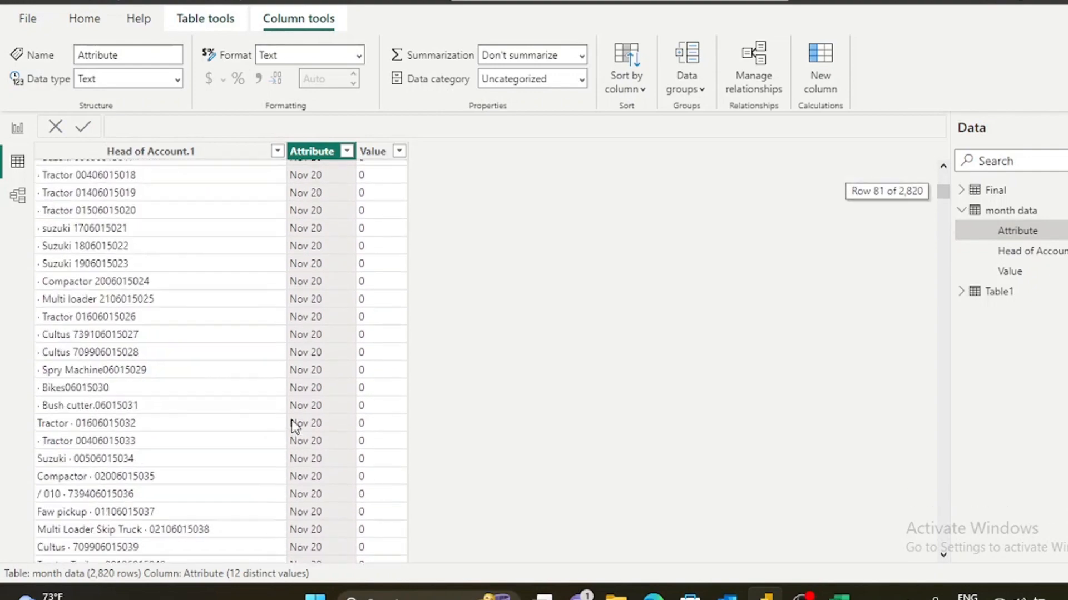
scroll(293, 424, down, 20)
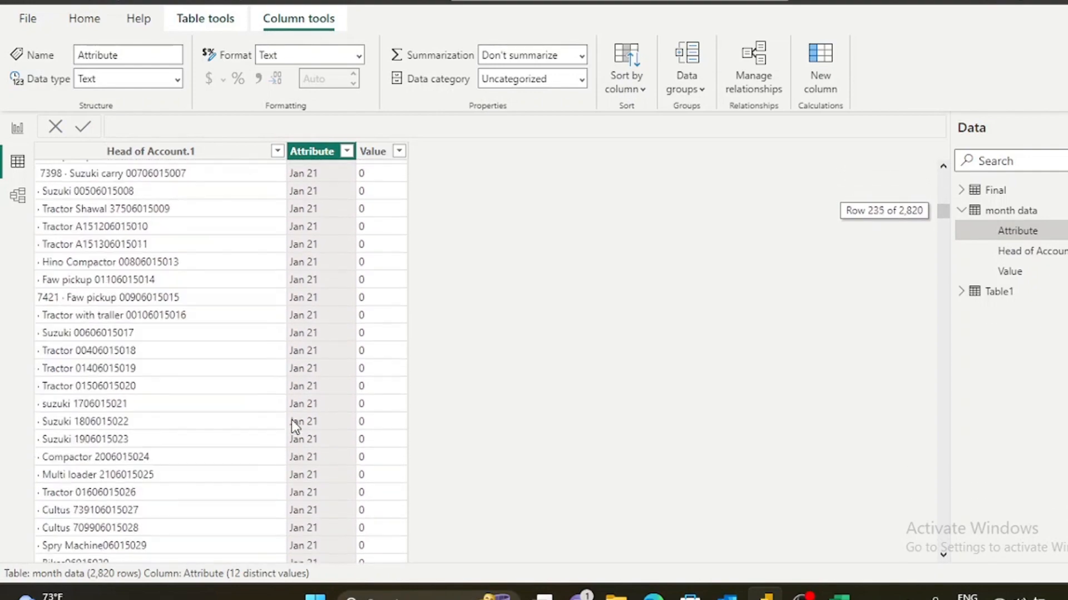
scroll(293, 425, down, 20)
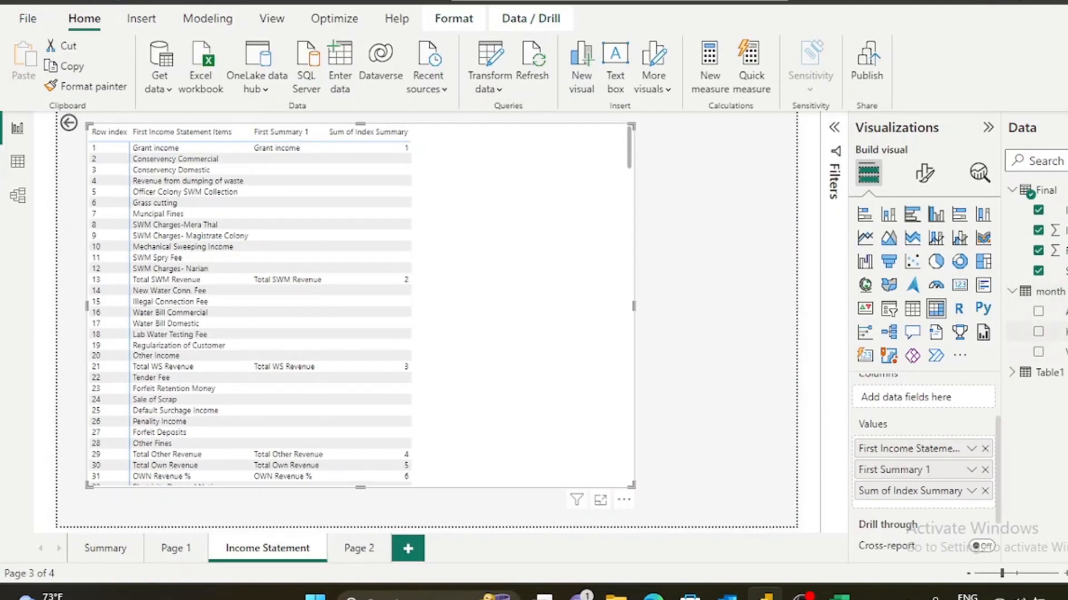
In the model diagram, collapse the properties and move the month data and Final tables to sit side by side with a gap between them.
click(18, 199)
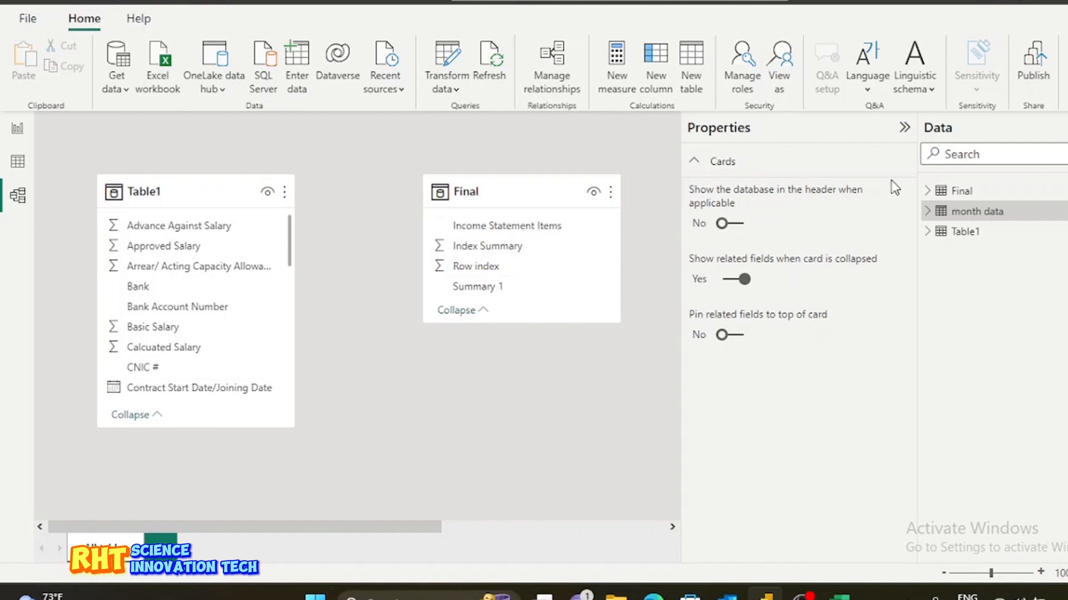
click(906, 131)
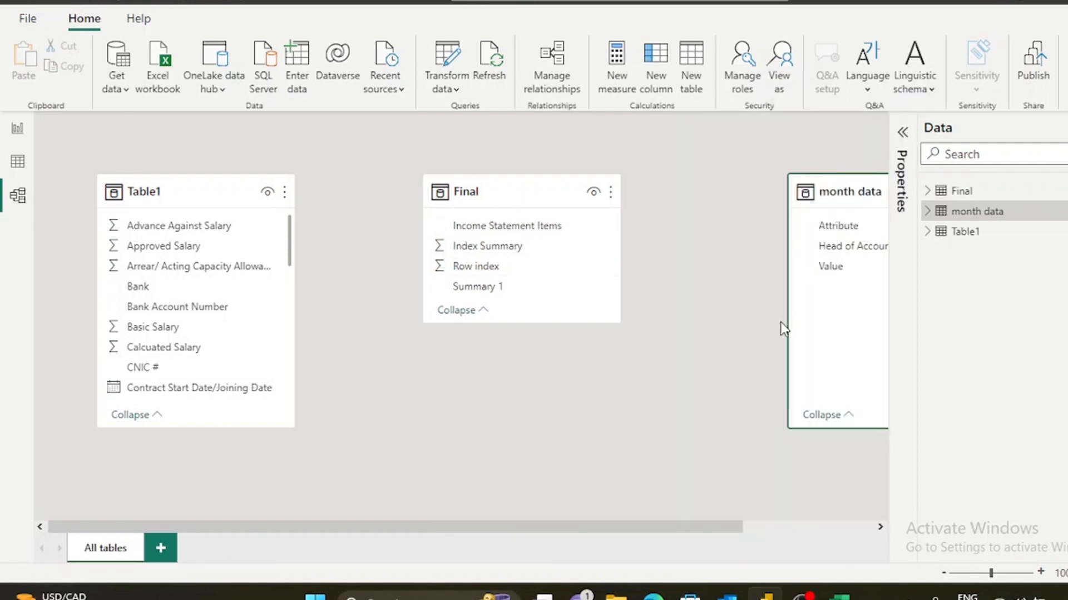
drag(827, 211, 679, 184)
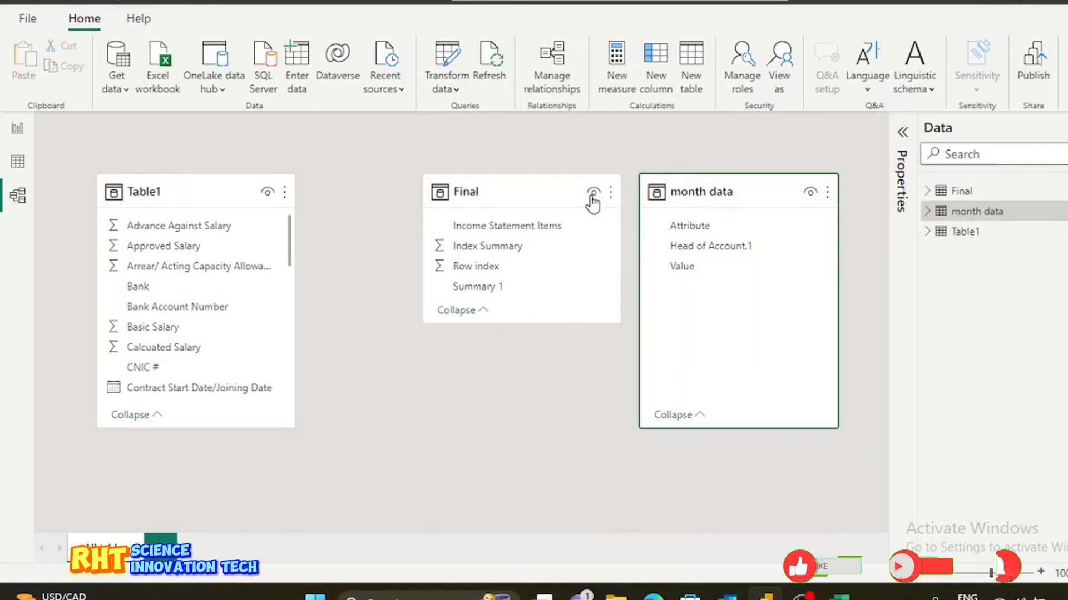
drag(541, 189, 452, 187)
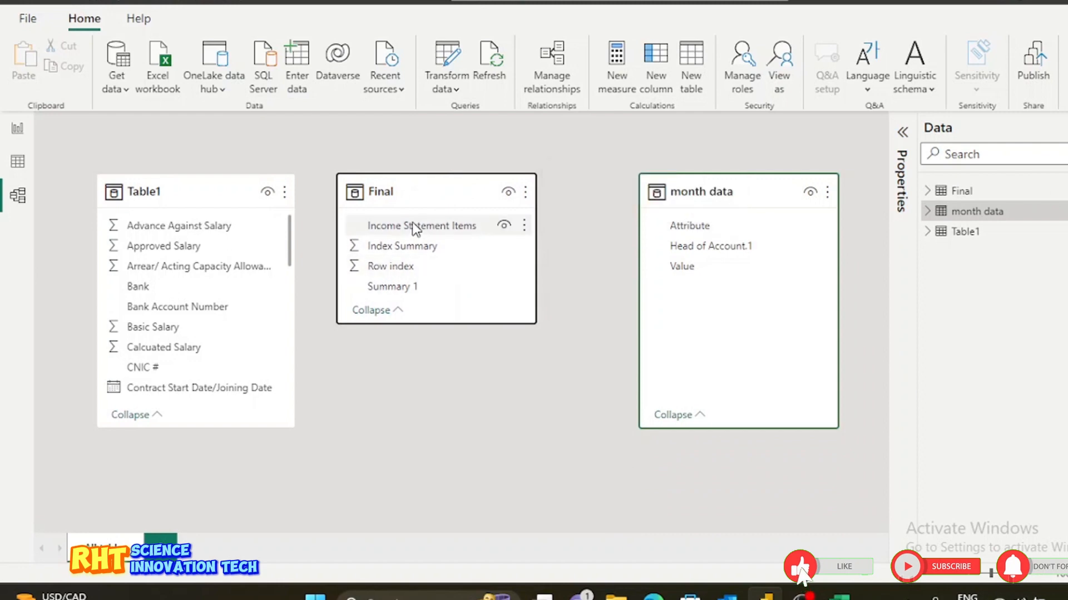